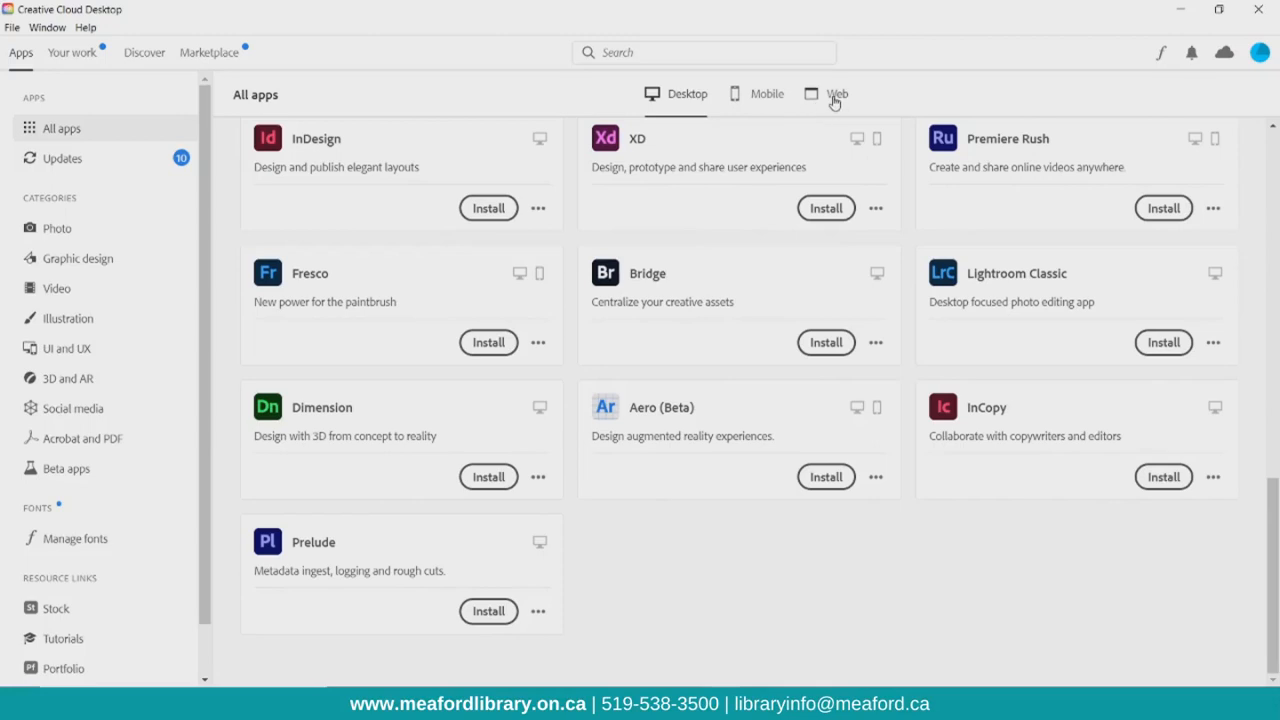
Launch Spark from Creative Cloud's web apps and dismiss its request to show notifications
{"action": "left_click", "coordinate": [834, 100]}
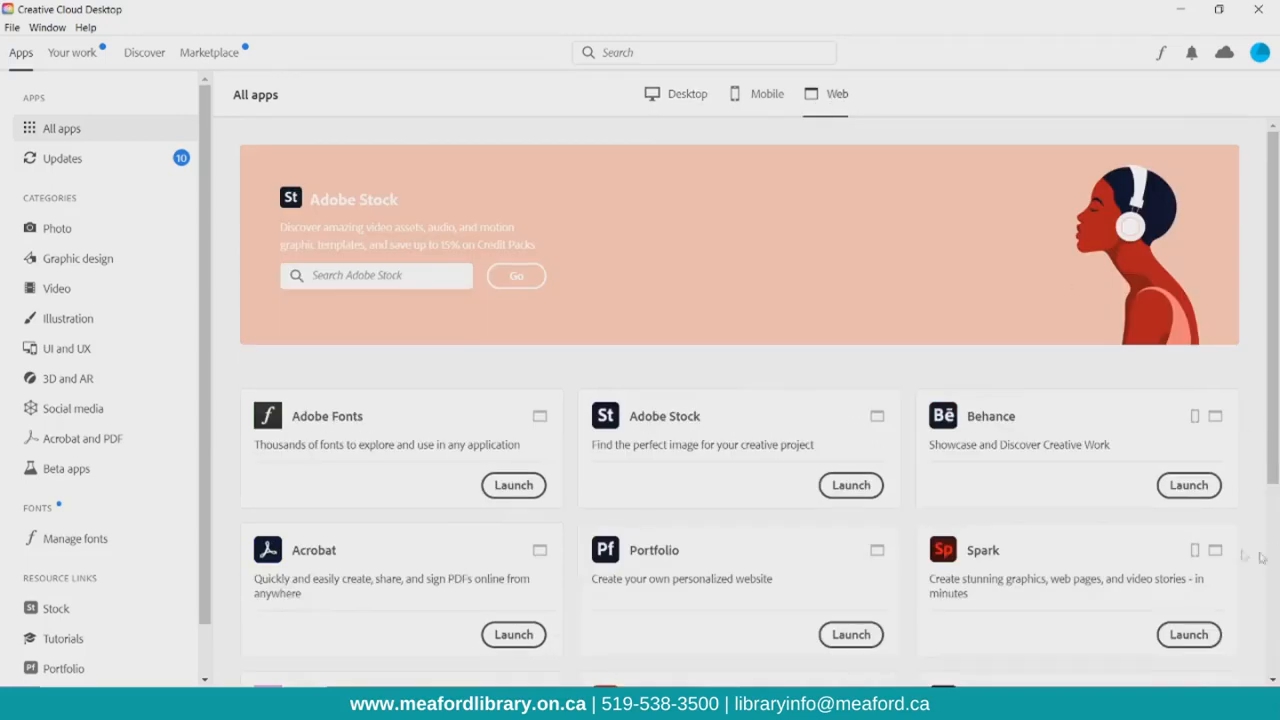
{"action": "left_click", "coordinate": [1189, 640]}
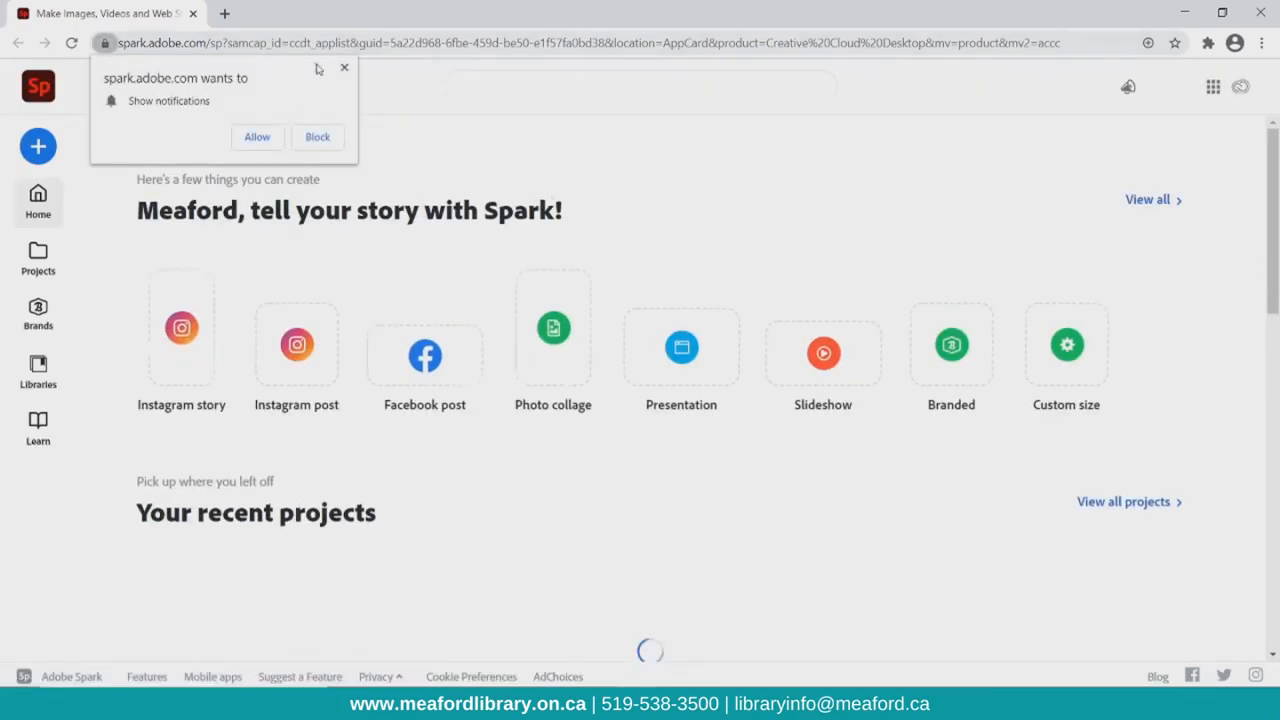
{"action": "left_click", "coordinate": [344, 67]}
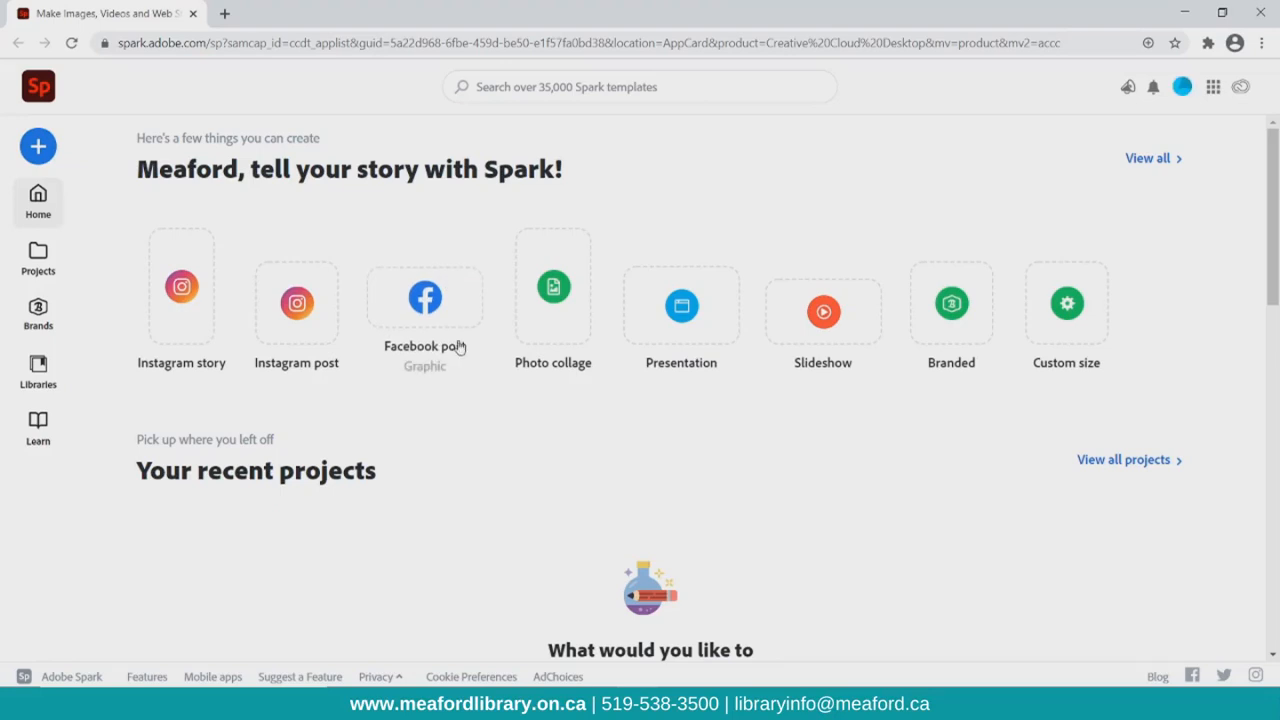
Create a new Facebook post and rename the project as Book Club
{"action": "left_click", "coordinate": [459, 346]}
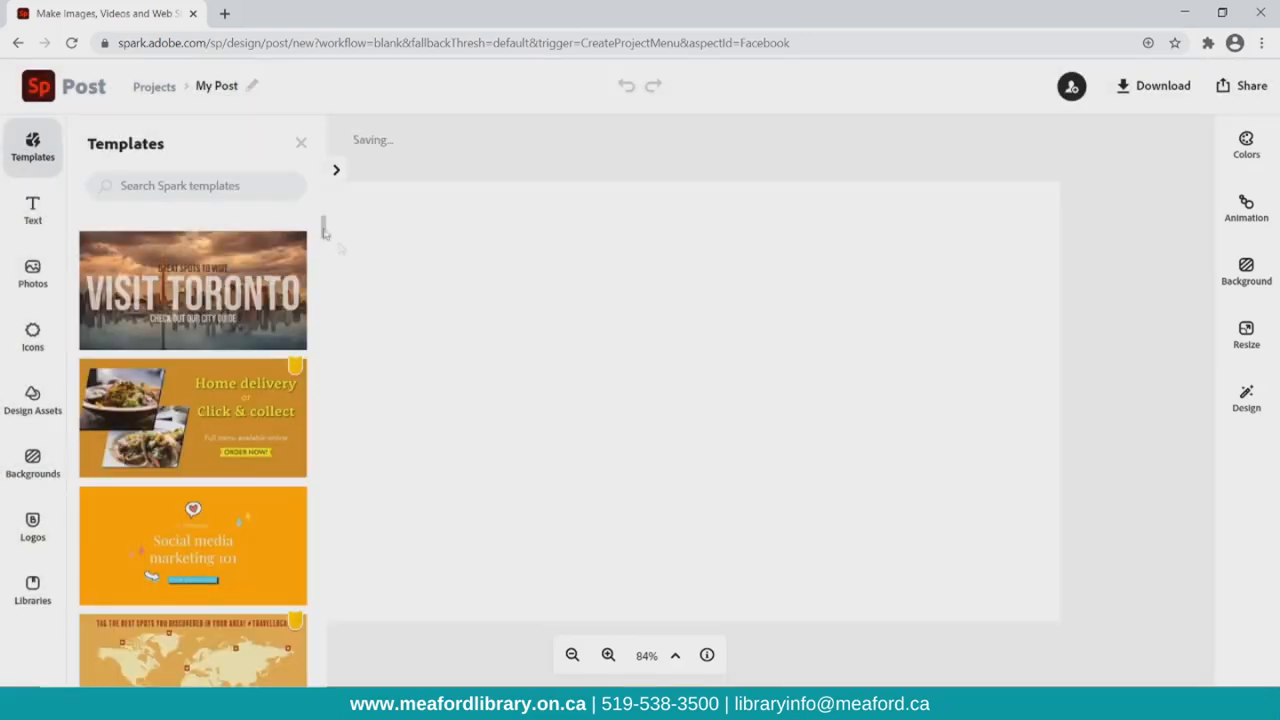
{"action": "left_click", "coordinate": [210, 89]}
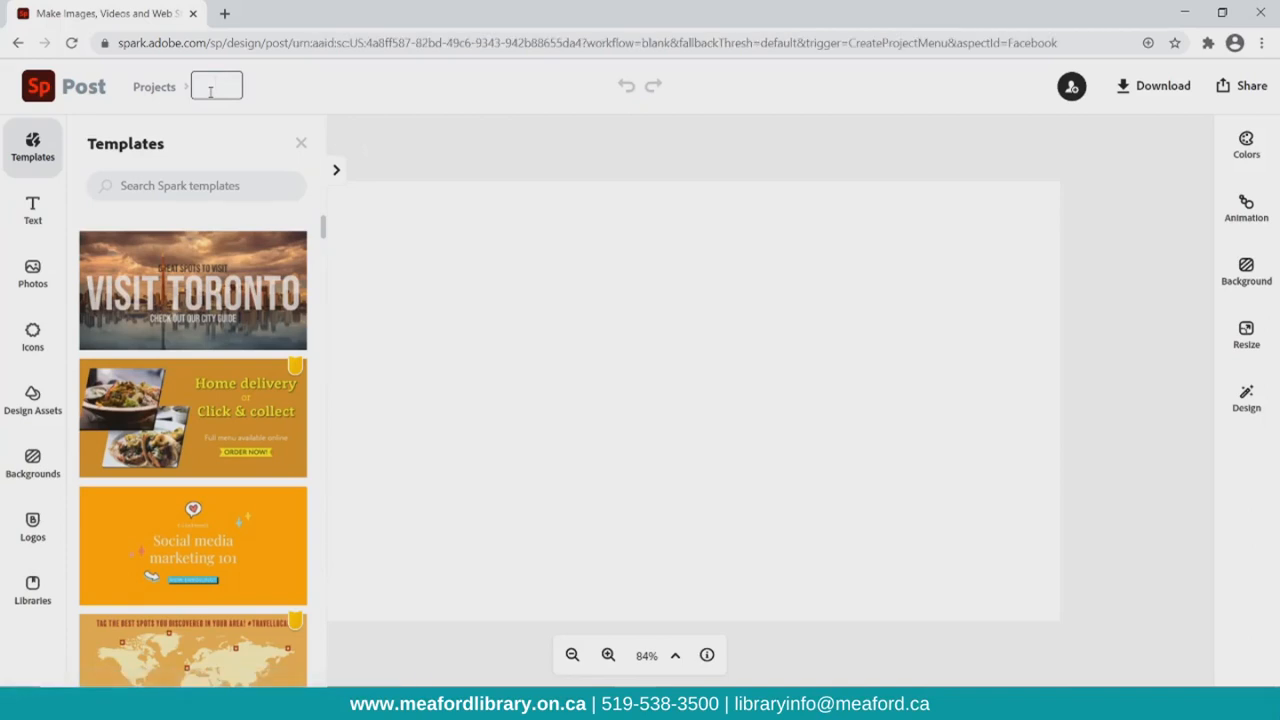
{"action": "type", "text": "Book Club"}
{"action": "left_click", "coordinate": [437, 328]}
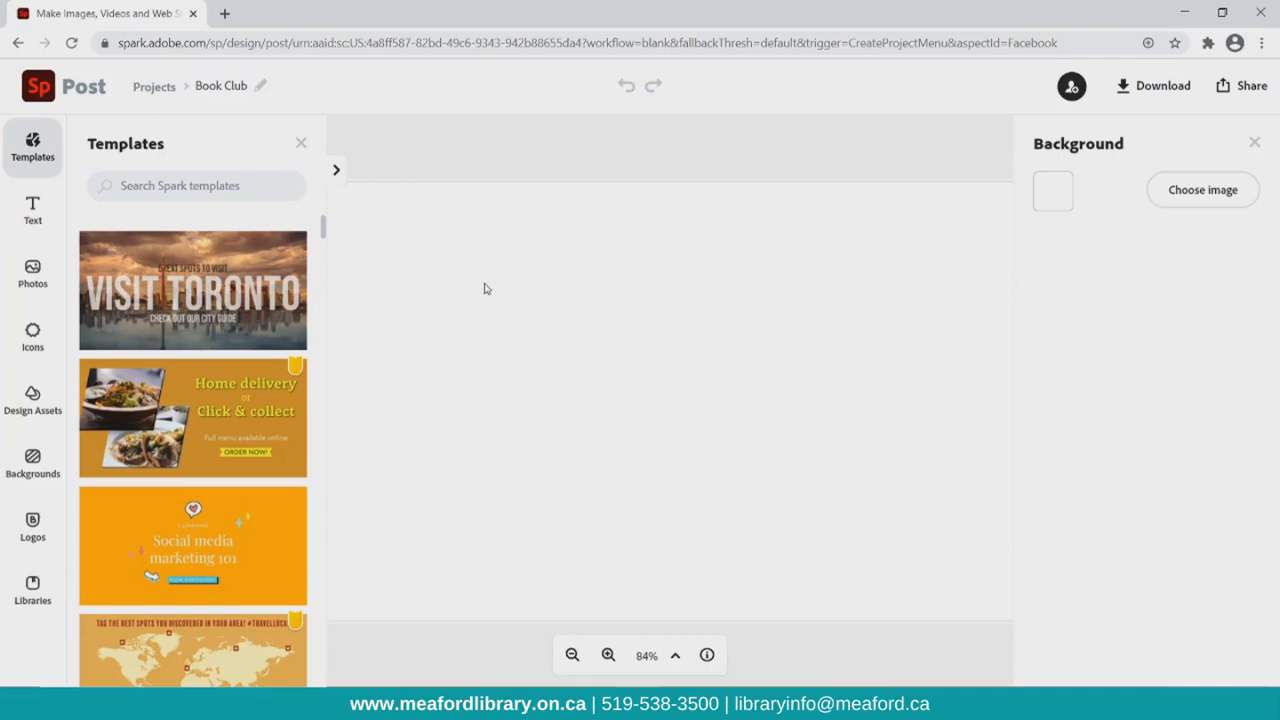
Browse the suggested Facebook templates and search the template library for "book club"
{"action": "scroll", "coordinate": [215, 263], "scroll_direction": "down", "scroll_amount": 5}
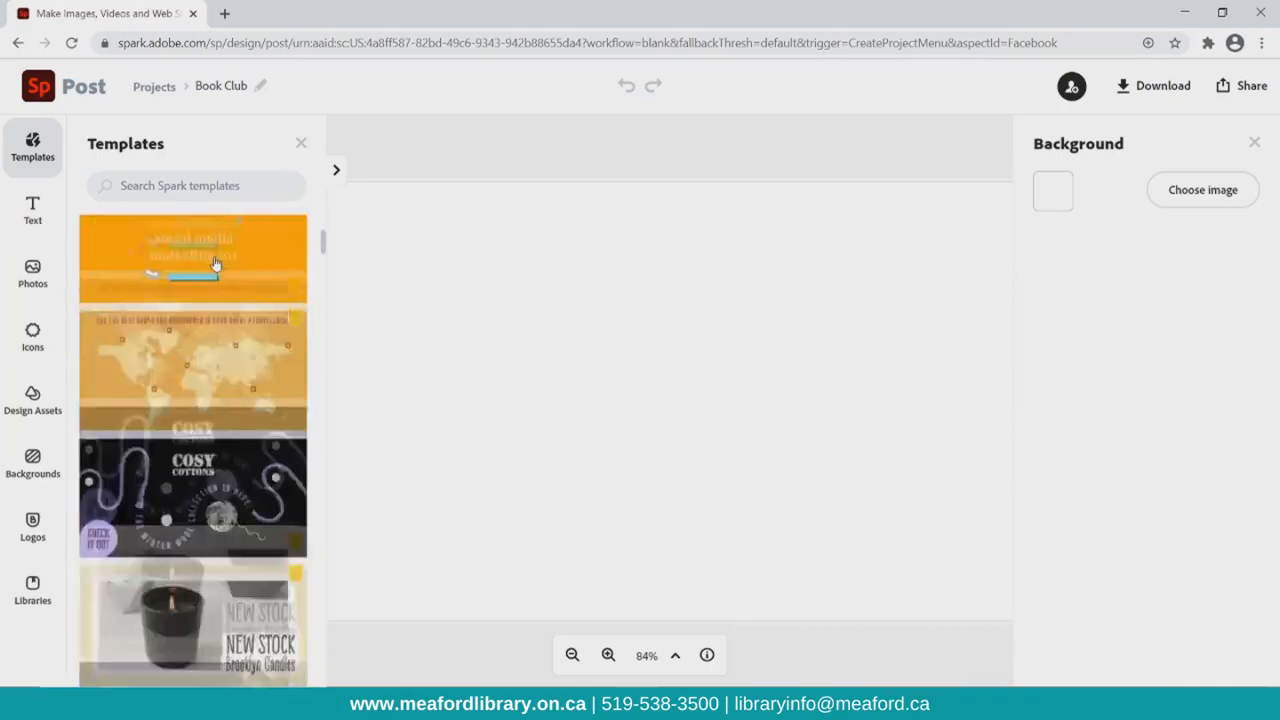
{"action": "scroll", "coordinate": [215, 263], "scroll_direction": "down", "scroll_amount": 10}
{"action": "scroll", "coordinate": [210, 292], "scroll_direction": "down", "scroll_amount": 10}
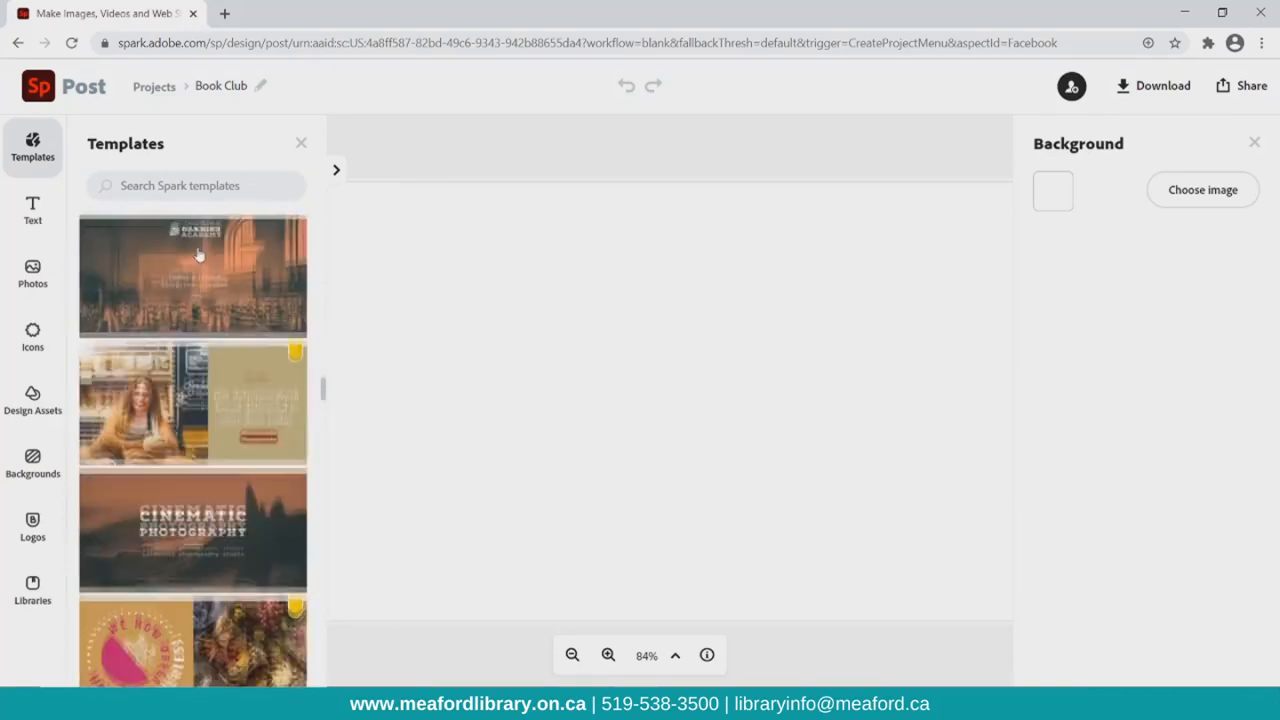
{"action": "left_click", "coordinate": [175, 185]}
{"action": "type", "text": "book club"}
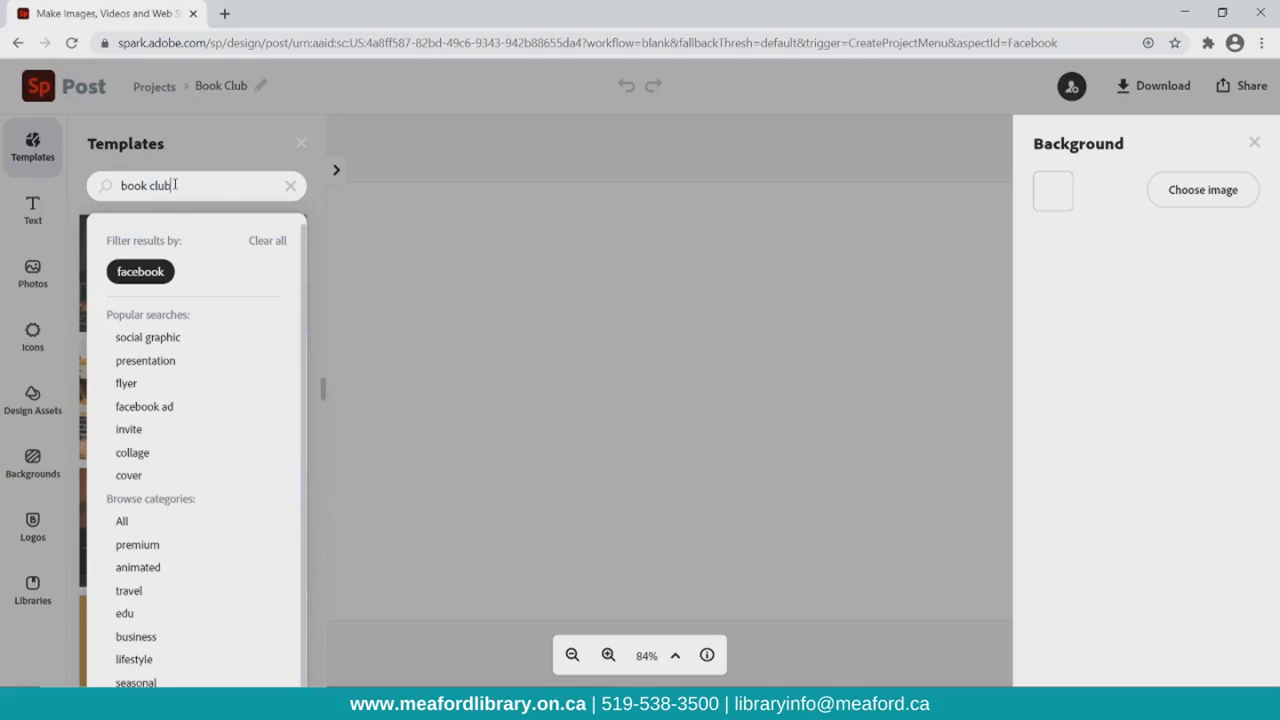
{"action": "key", "text": "Return"}
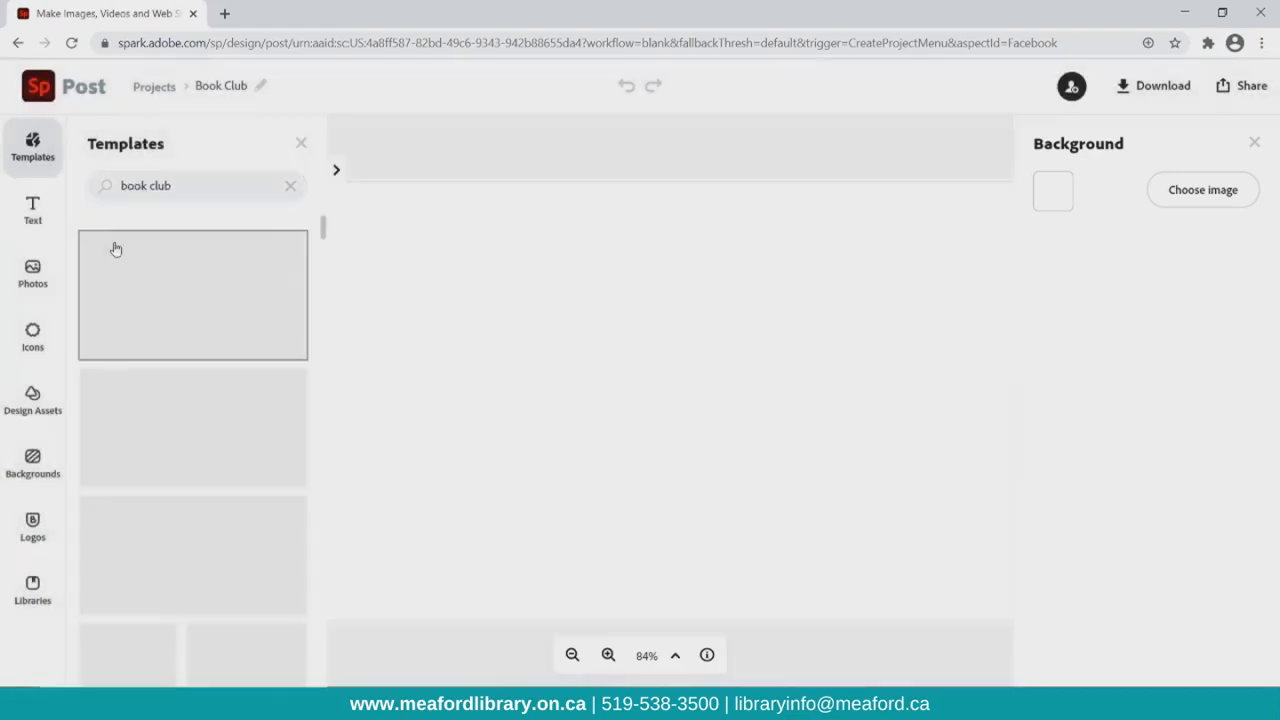
Examine the book club template results in the expanded view and collapse it again
{"action": "left_click", "coordinate": [335, 172]}
{"action": "scroll", "coordinate": [385, 397], "scroll_direction": "down", "scroll_amount": 3}
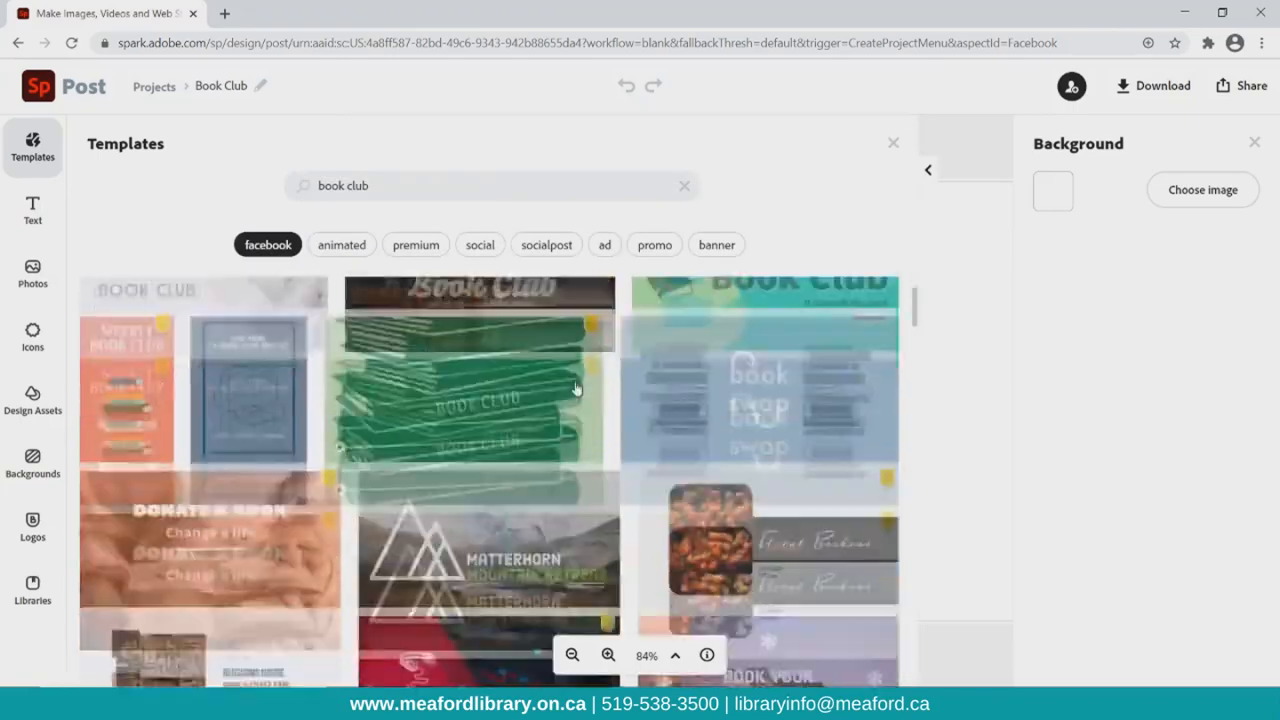
{"action": "scroll", "coordinate": [449, 517], "scroll_direction": "down", "scroll_amount": 11}
{"action": "scroll", "coordinate": [280, 468], "scroll_direction": "up", "scroll_amount": 9}
{"action": "scroll", "coordinate": [270, 464], "scroll_direction": "up", "scroll_amount": 5}
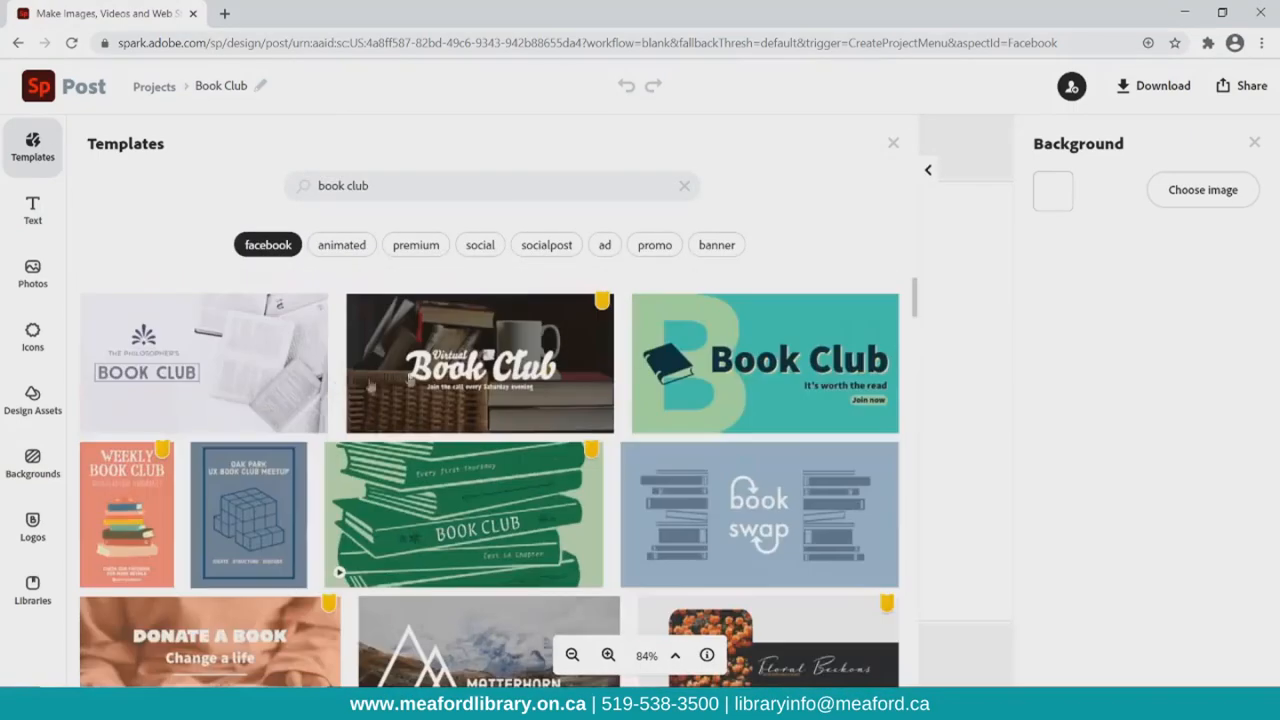
{"action": "left_click", "coordinate": [928, 174]}
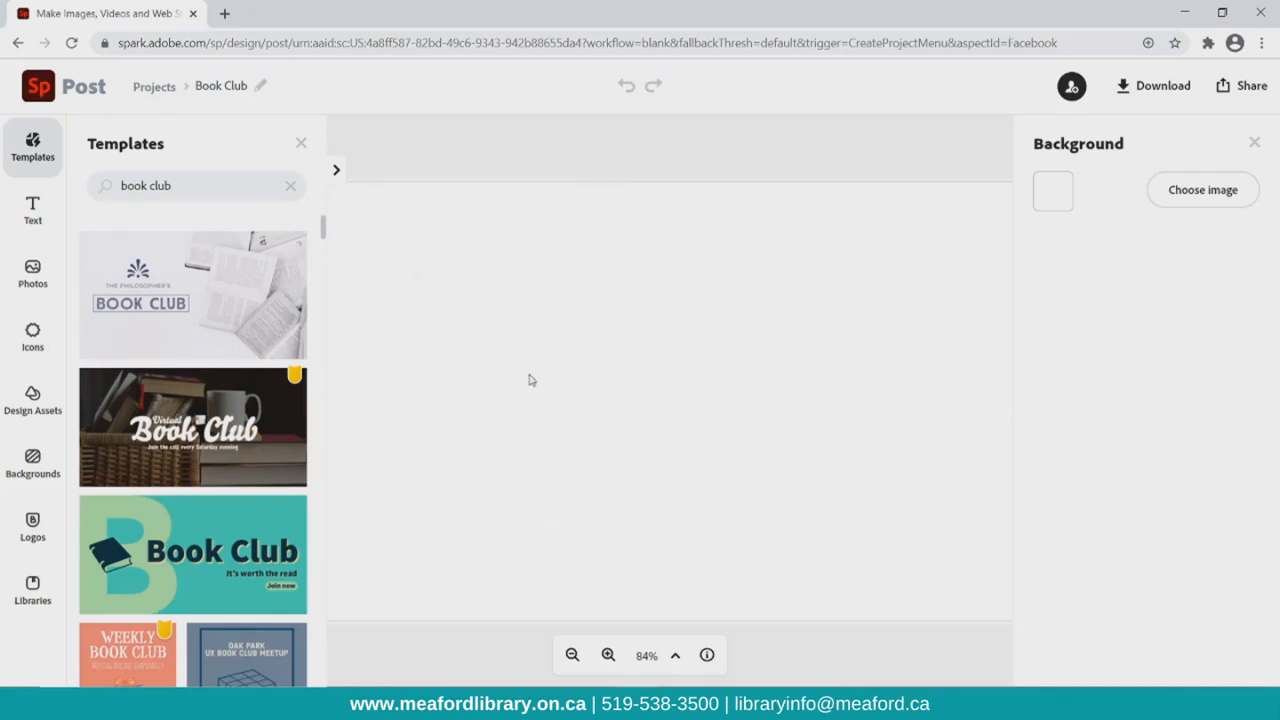
Browse the background categories and add the dark Geometric background with pink circles to the canvas
{"action": "left_click", "coordinate": [22, 470]}
{"action": "scroll", "coordinate": [205, 360], "scroll_direction": "down", "scroll_amount": 5}
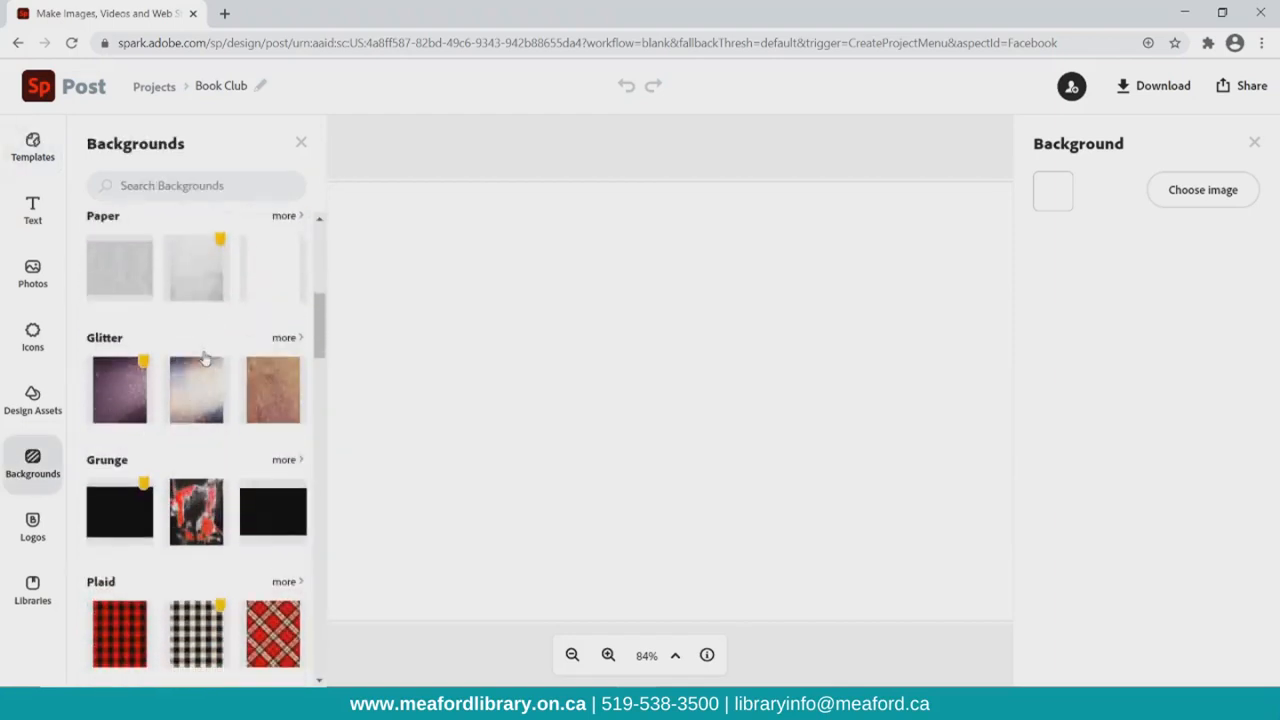
{"action": "scroll", "coordinate": [175, 405], "scroll_direction": "down", "scroll_amount": 3}
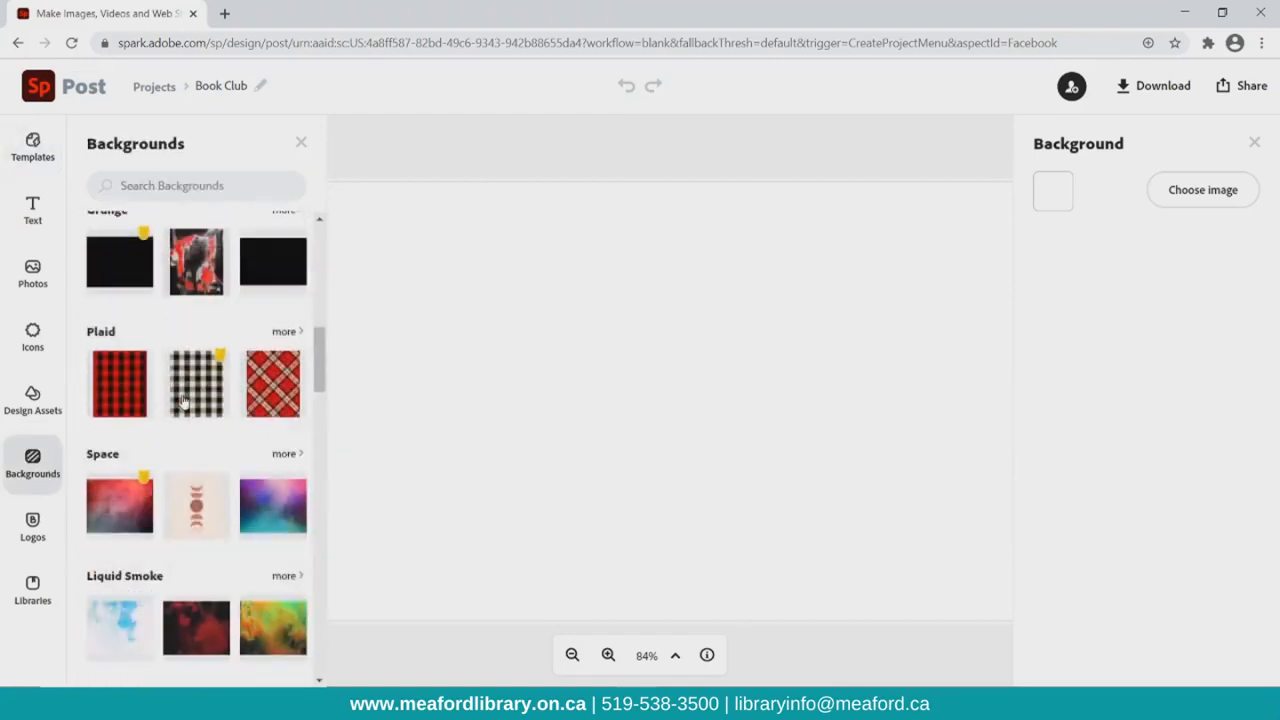
{"action": "scroll", "coordinate": [250, 440], "scroll_direction": "down", "scroll_amount": 5}
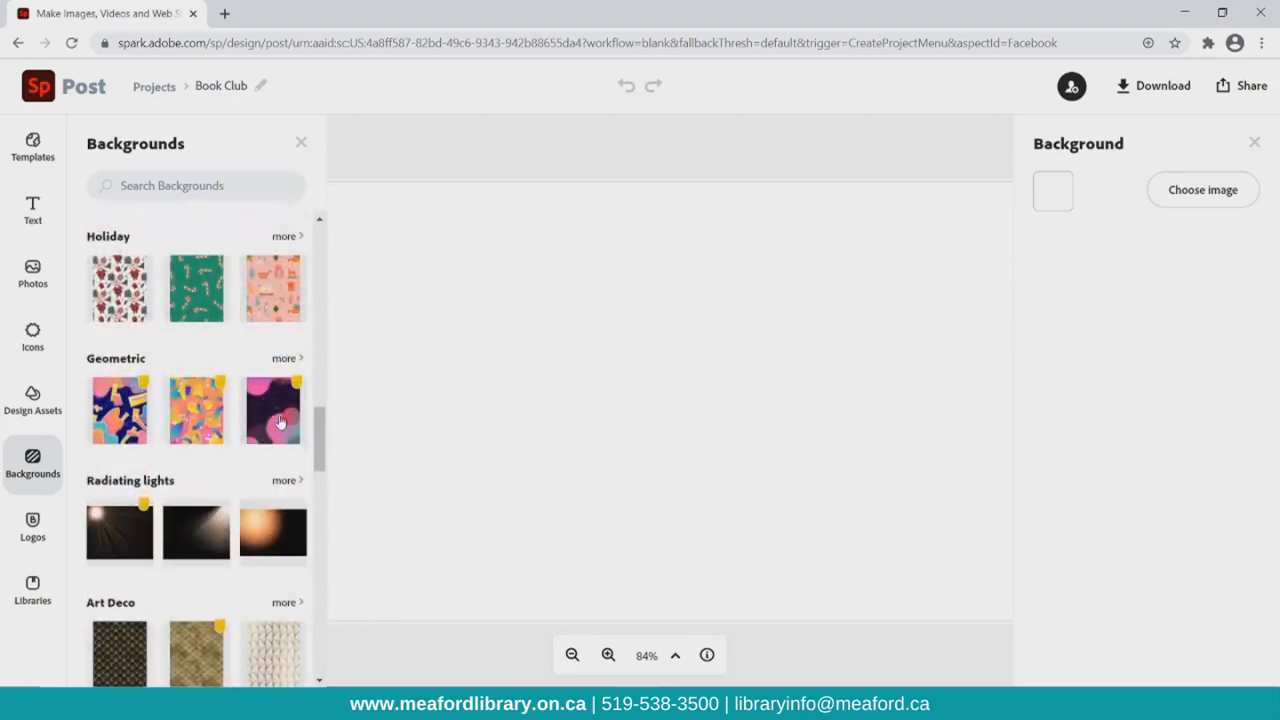
{"action": "left_click", "coordinate": [279, 421]}
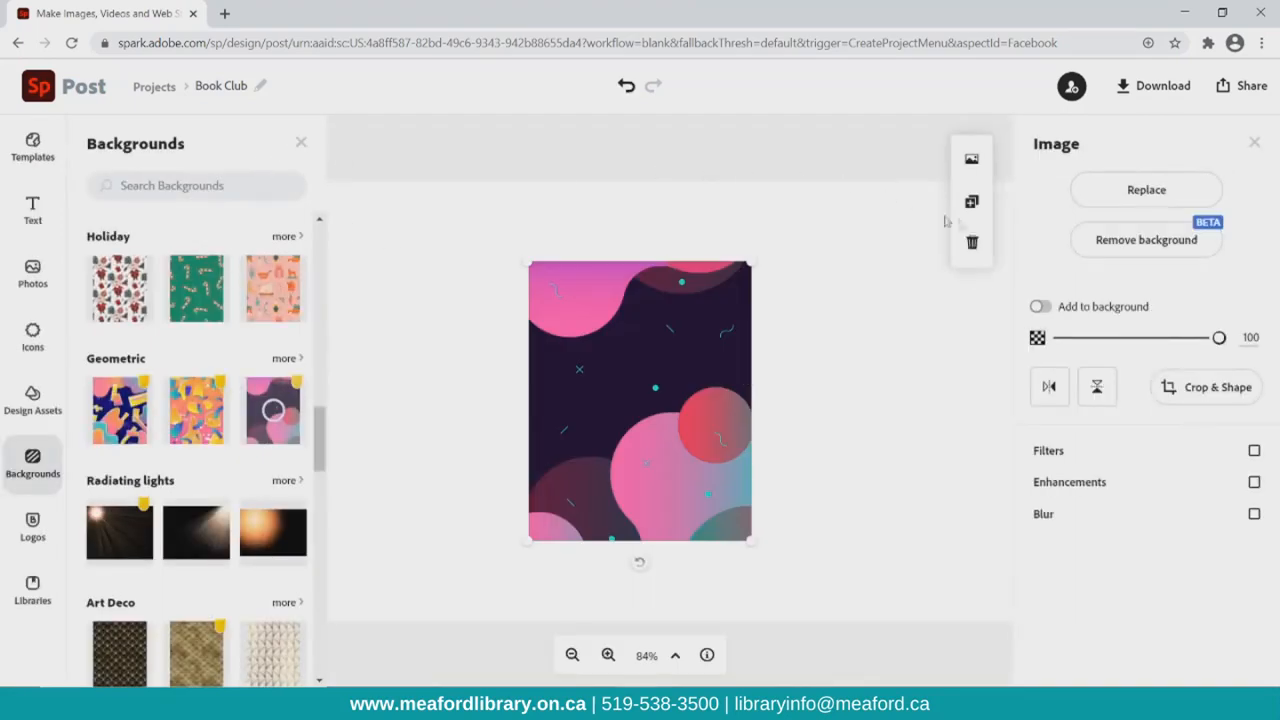
Reposition the geometric image on the canvas, then enlarge and rotate it
{"action": "left_click", "coordinate": [572, 655]}
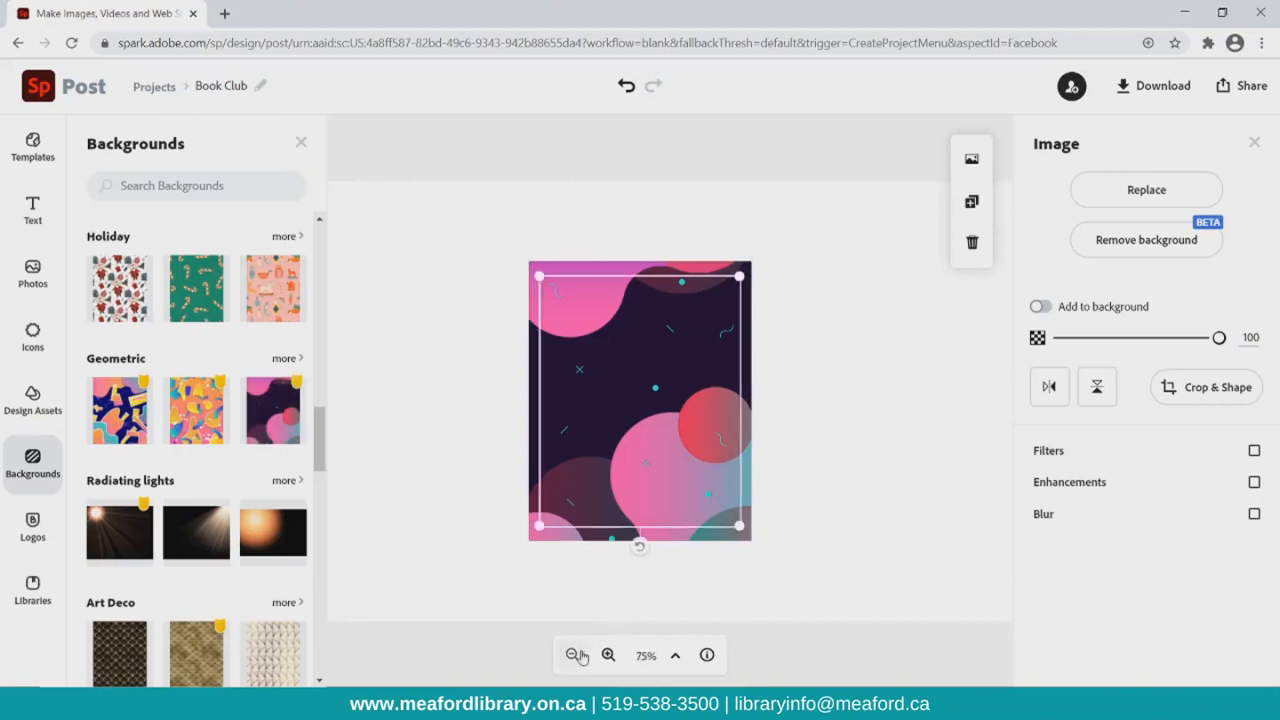
{"action": "left_click", "coordinate": [573, 655]}
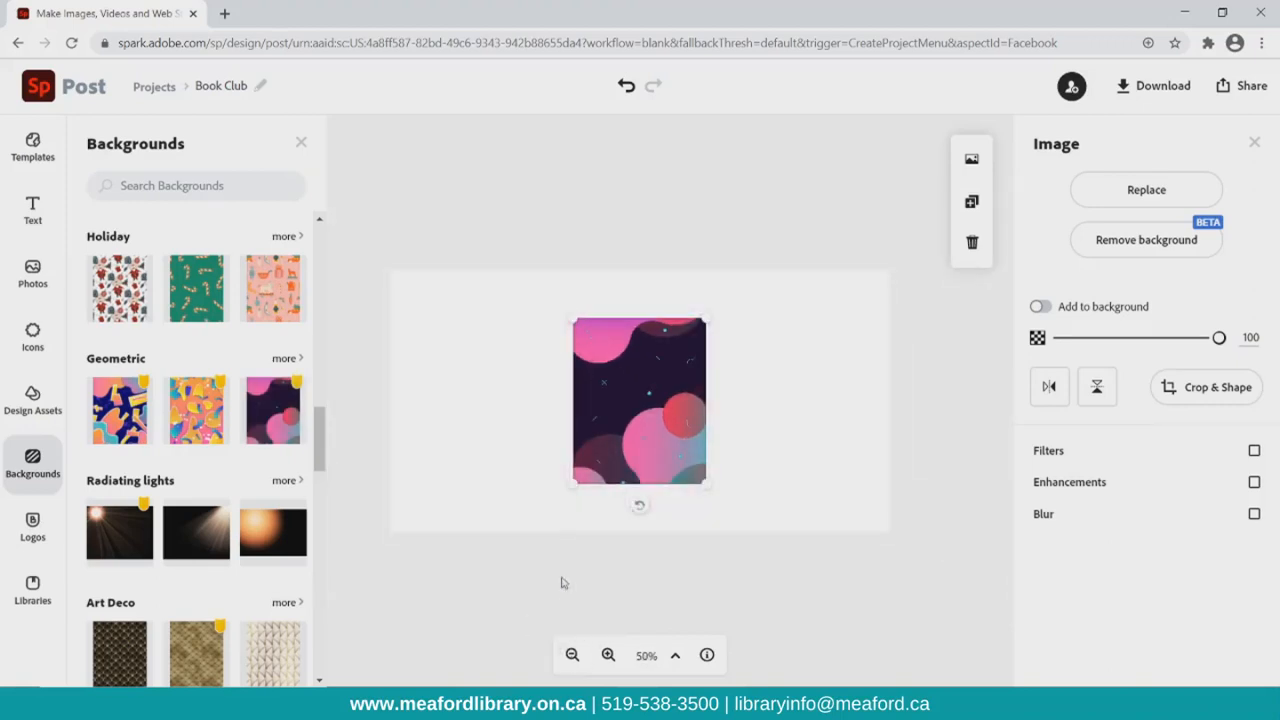
{"action": "left_click", "coordinate": [608, 655]}
{"action": "left_click_drag", "start_coordinate": [590, 590], "coordinate": [640, 572]}
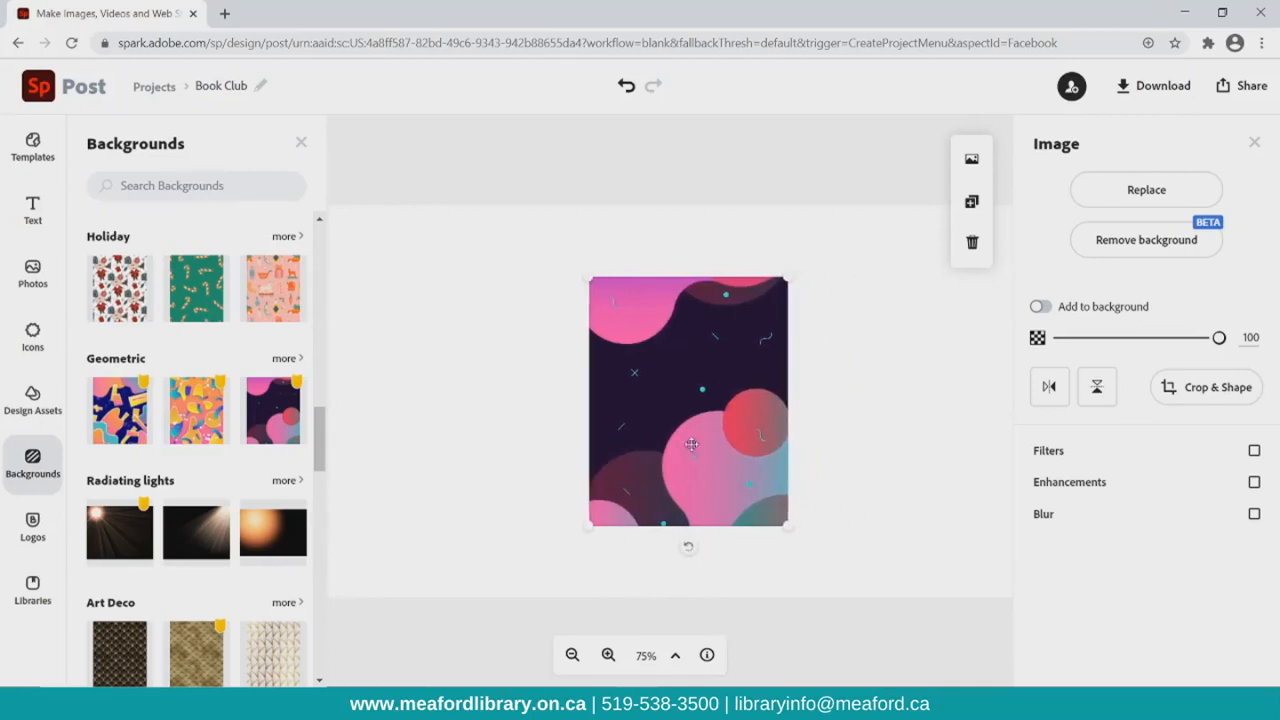
{"action": "left_click", "coordinate": [577, 369]}
{"action": "left_click_drag", "start_coordinate": [605, 456], "coordinate": [590, 524]}
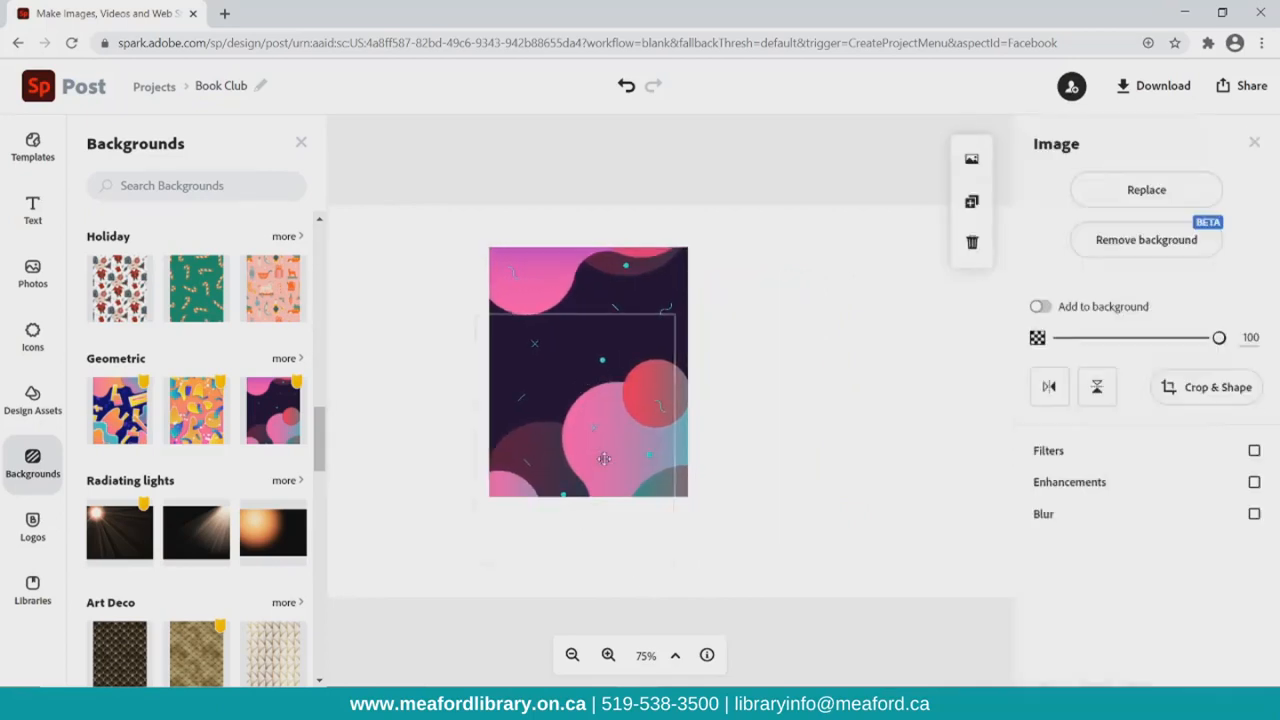
{"action": "left_click_drag", "start_coordinate": [680, 530], "coordinate": [788, 375]}
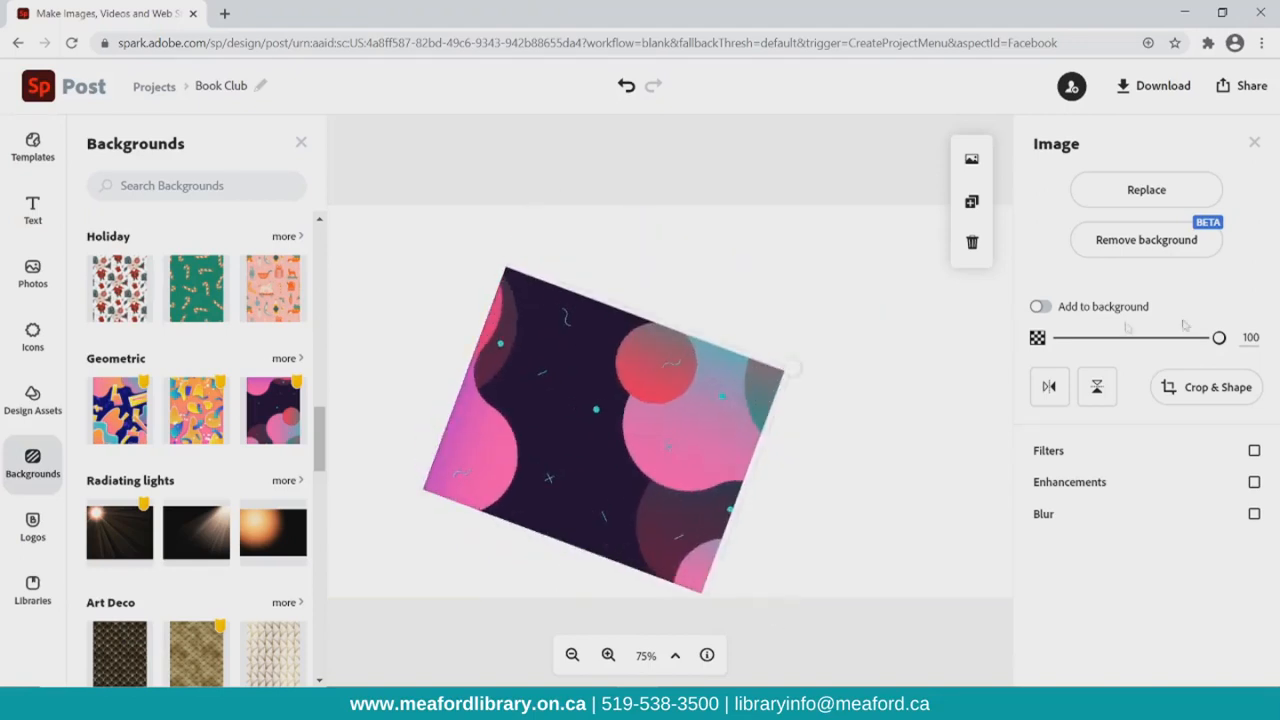
Make the geometric image the post's background and reposition it within the canvas
{"action": "left_click", "coordinate": [1041, 308]}
{"action": "left_click_drag", "start_coordinate": [657, 460], "coordinate": [821, 381]}
{"action": "left_click_drag", "start_coordinate": [762, 251], "coordinate": [717, 235]}
{"action": "left_click", "coordinate": [769, 187]}
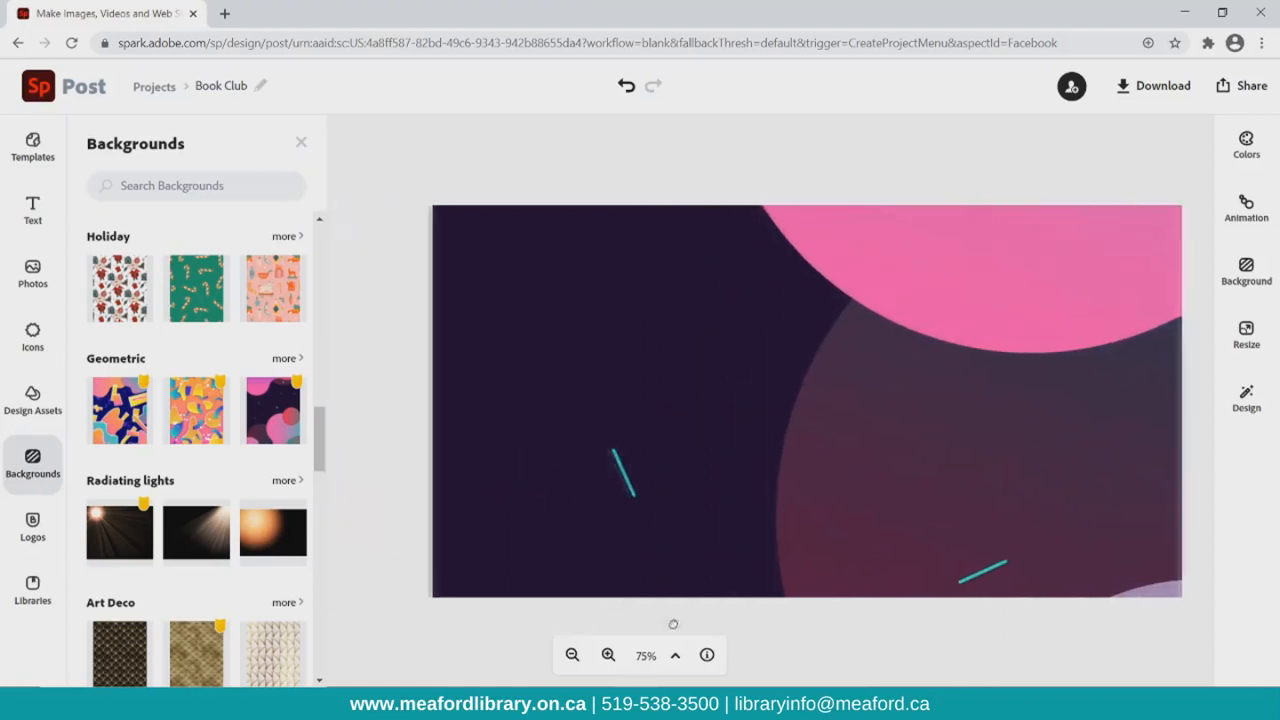
Add the first pink-and-purple Holographic background image and include it in the post's background
{"action": "scroll", "coordinate": [194, 491], "scroll_direction": "up", "scroll_amount": 10}
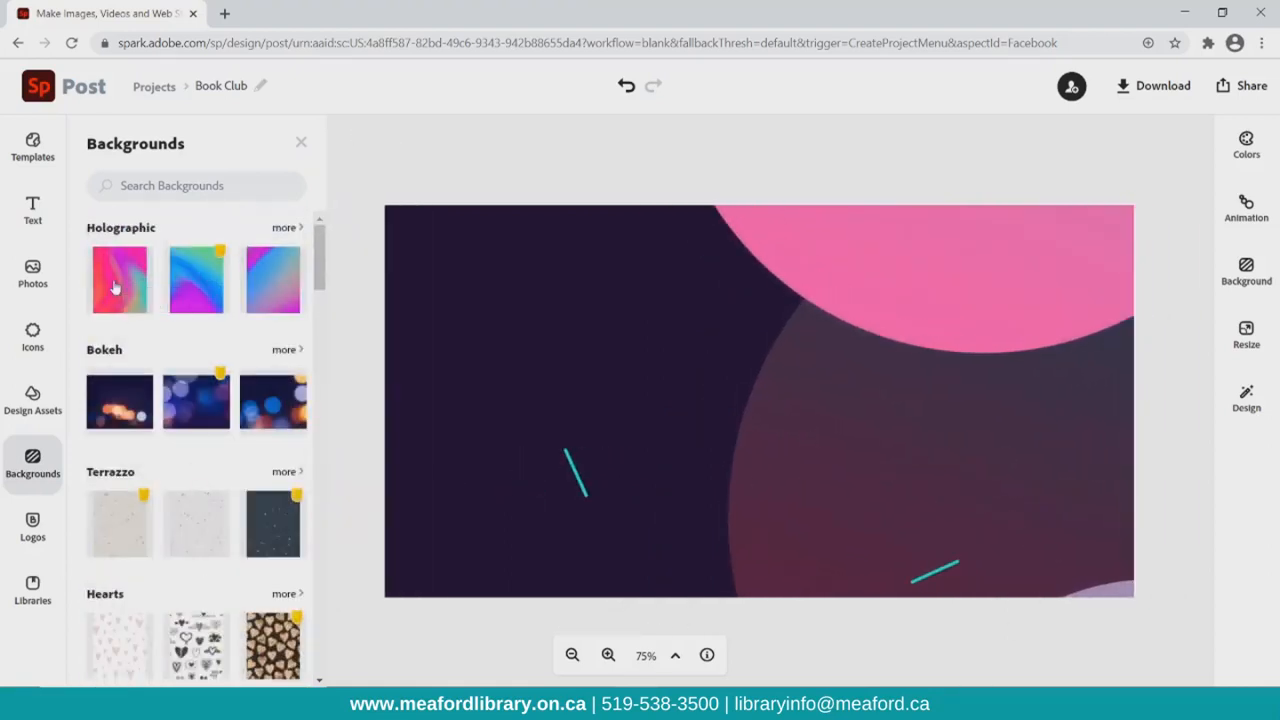
{"action": "left_click", "coordinate": [113, 287]}
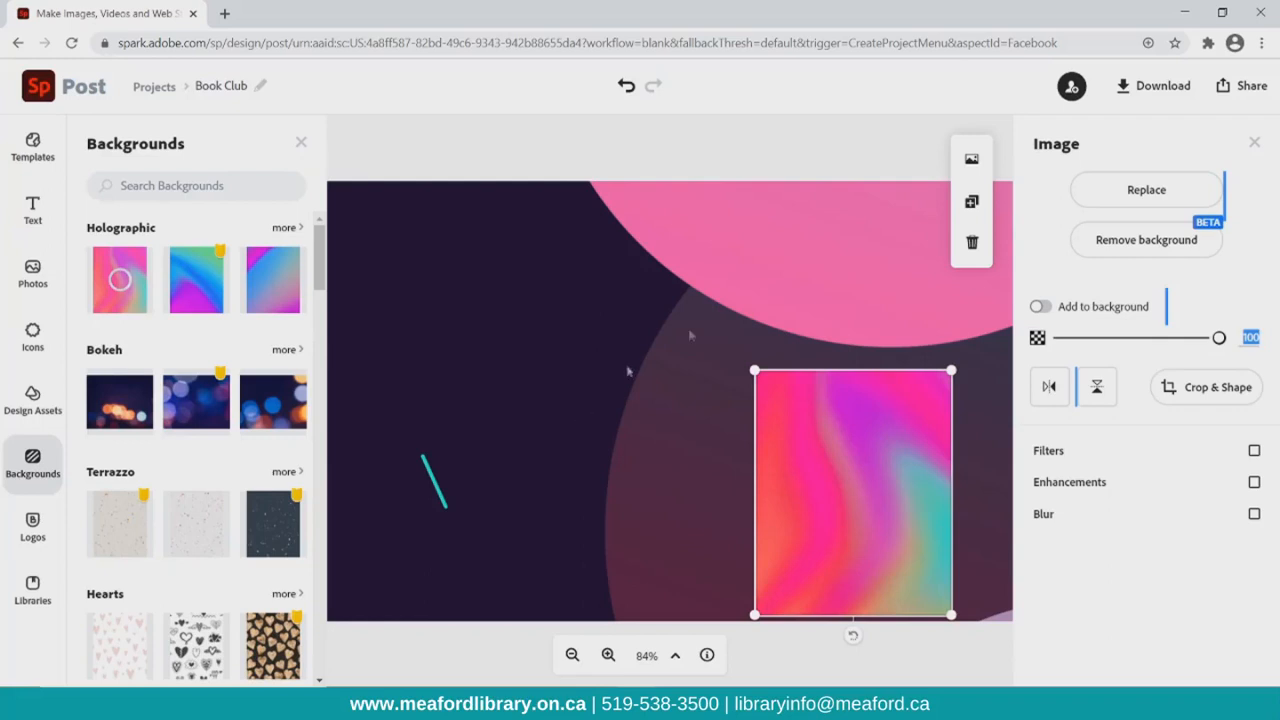
{"action": "left_click", "coordinate": [1039, 310]}
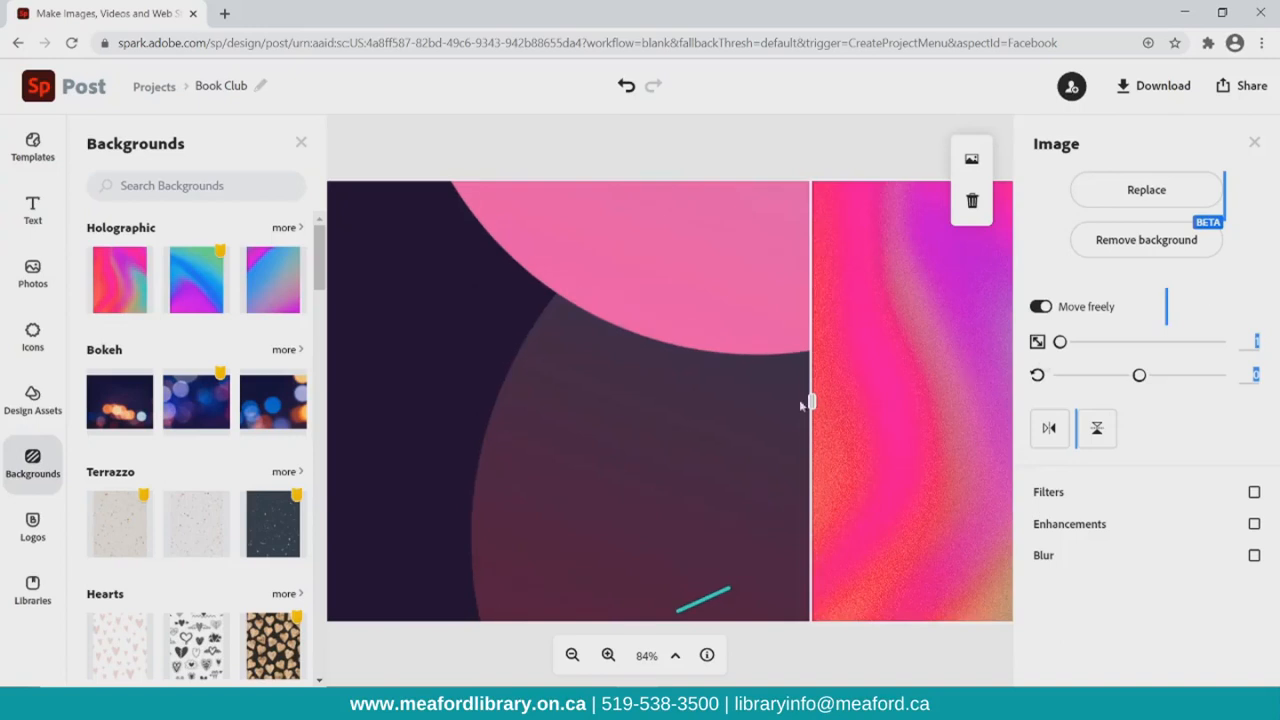
Adjust the divider between the geometric and holographic background images and reposition the geometric image in its cell
{"action": "left_click_drag", "start_coordinate": [810, 400], "coordinate": [501, 401]}
{"action": "left_click", "coordinate": [572, 654]}
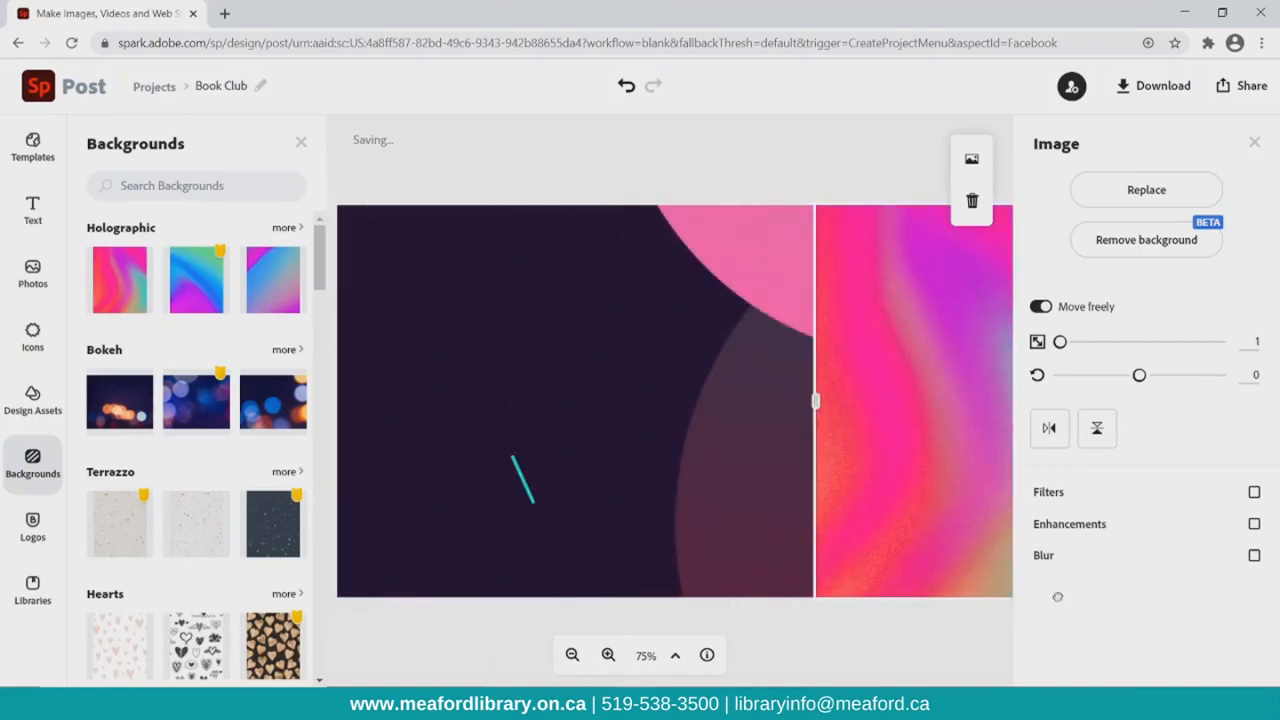
{"action": "left_click_drag", "start_coordinate": [815, 401], "coordinate": [633, 401]}
{"action": "left_click_drag", "start_coordinate": [750, 424], "coordinate": [911, 429]}
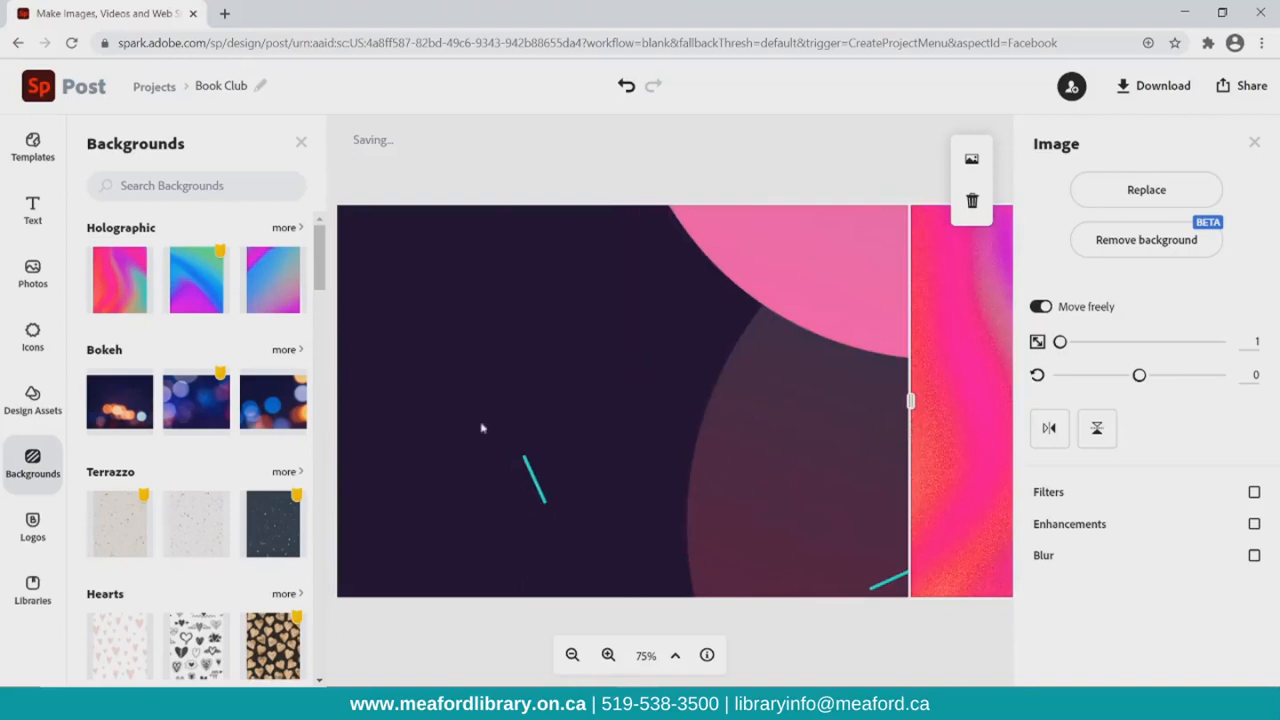
{"action": "left_click_drag", "start_coordinate": [490, 423], "coordinate": [476, 445]}
{"action": "left_click_drag", "start_coordinate": [910, 401], "coordinate": [678, 389]}
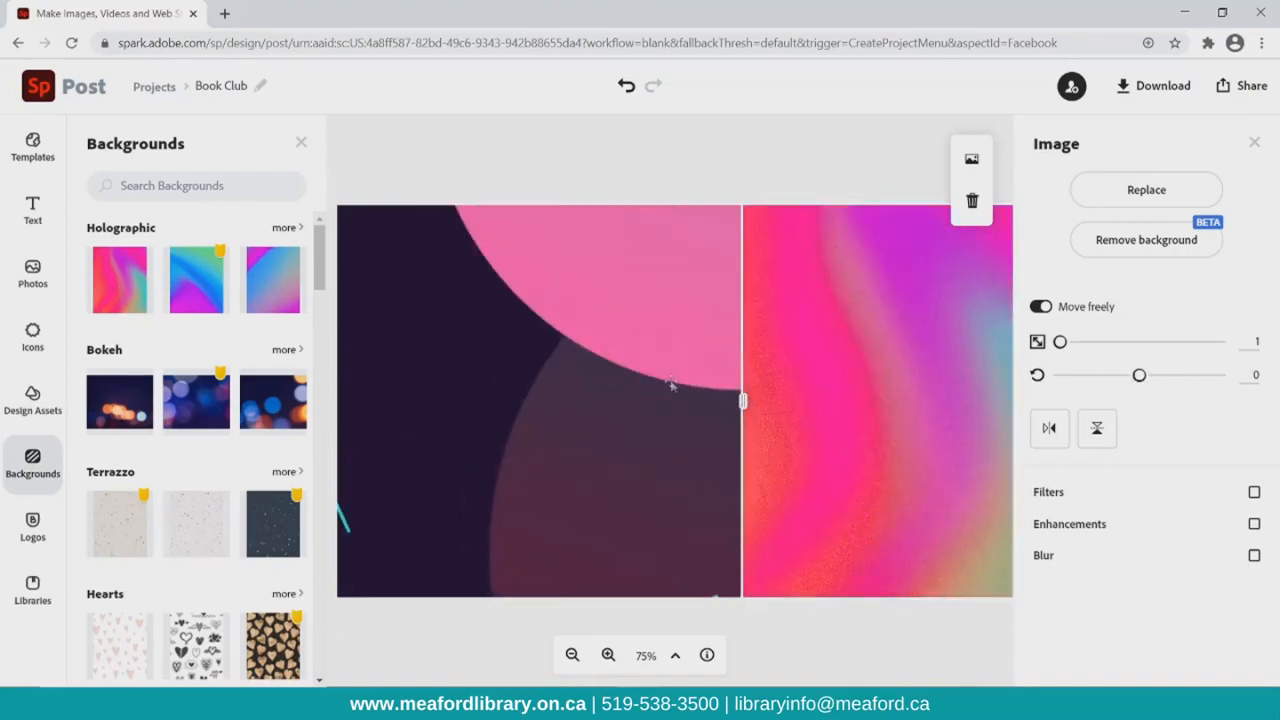
Delete the geometric image's cell from the background and select the holographic image
{"action": "left_click", "coordinate": [671, 384]}
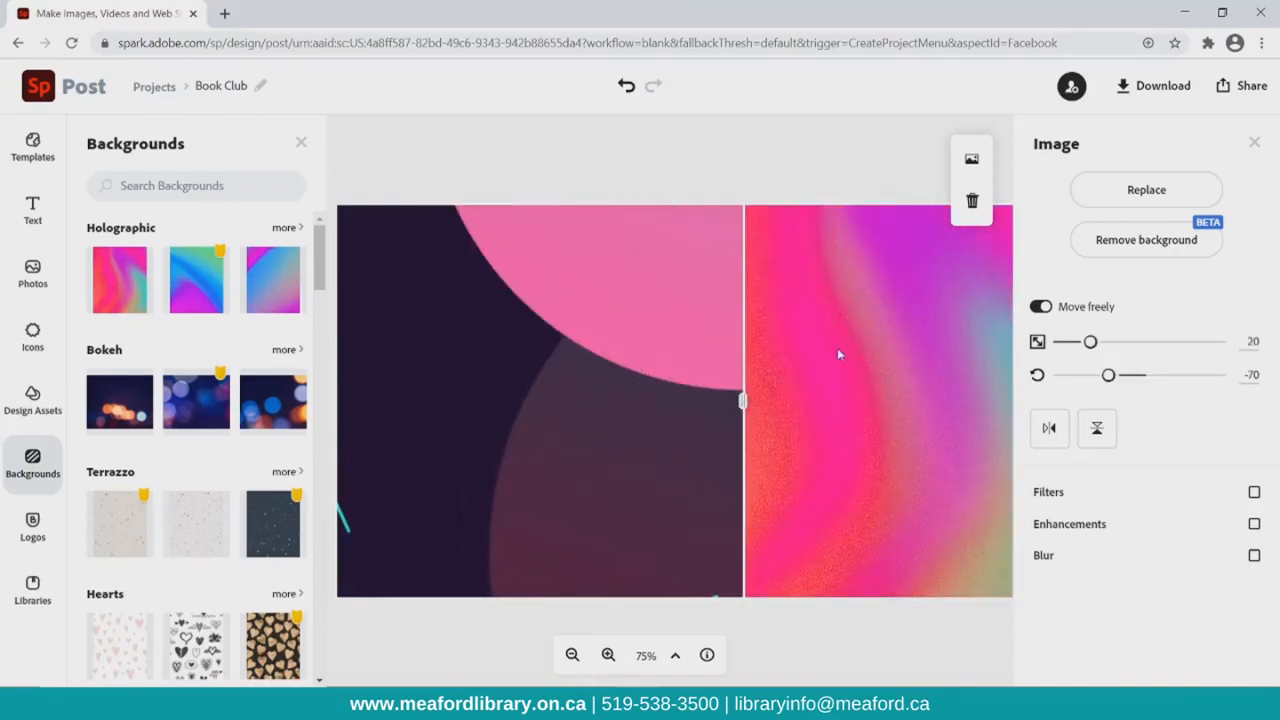
{"action": "left_click", "coordinate": [971, 203]}
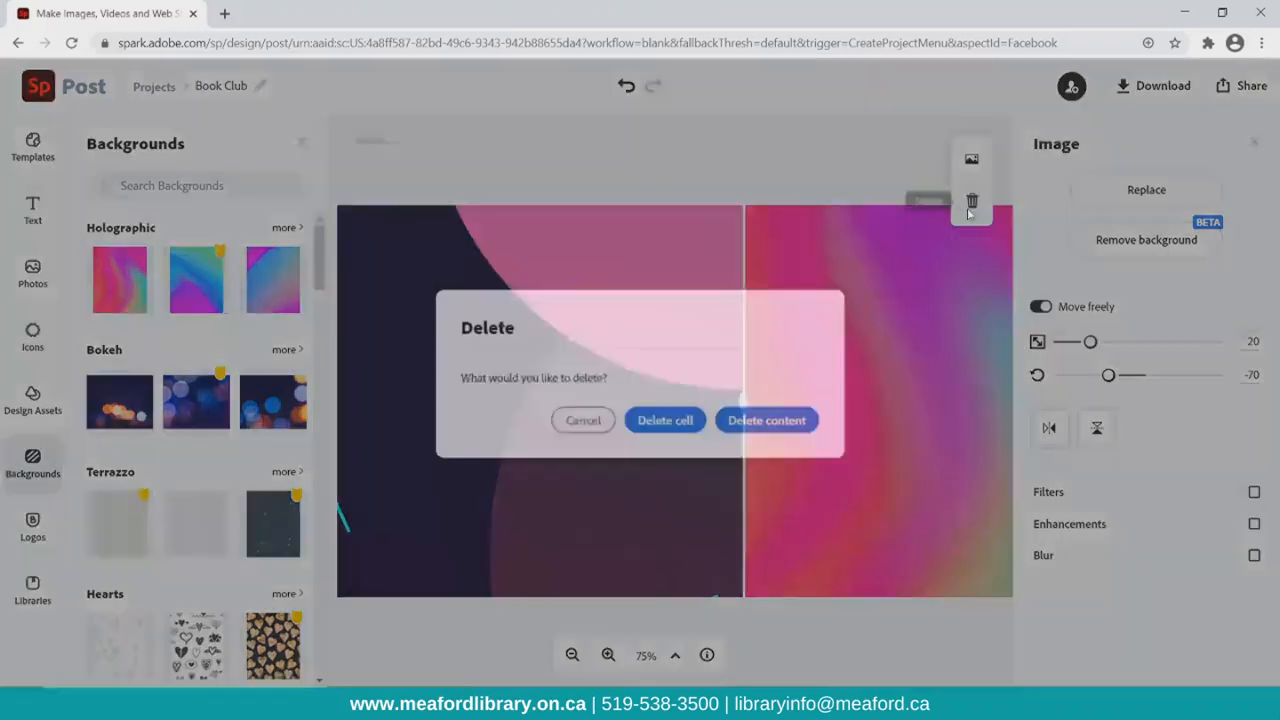
{"action": "left_click", "coordinate": [655, 434]}
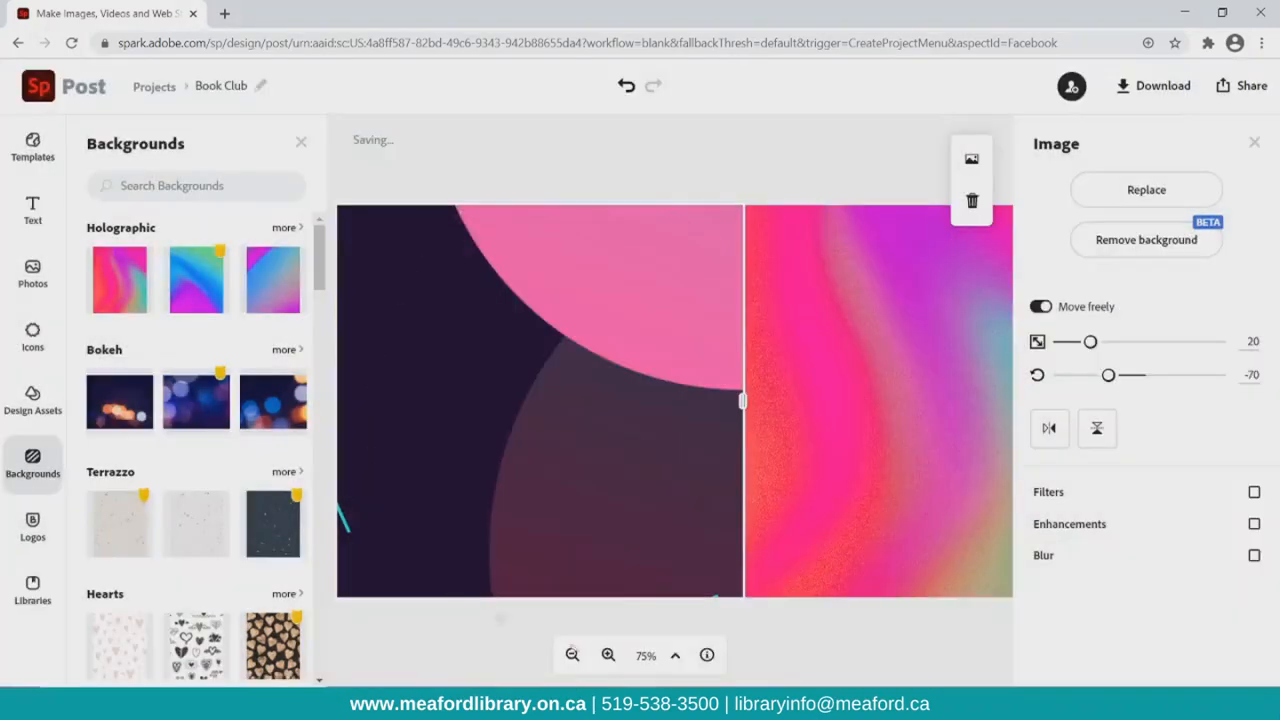
{"action": "left_click", "coordinate": [971, 201]}
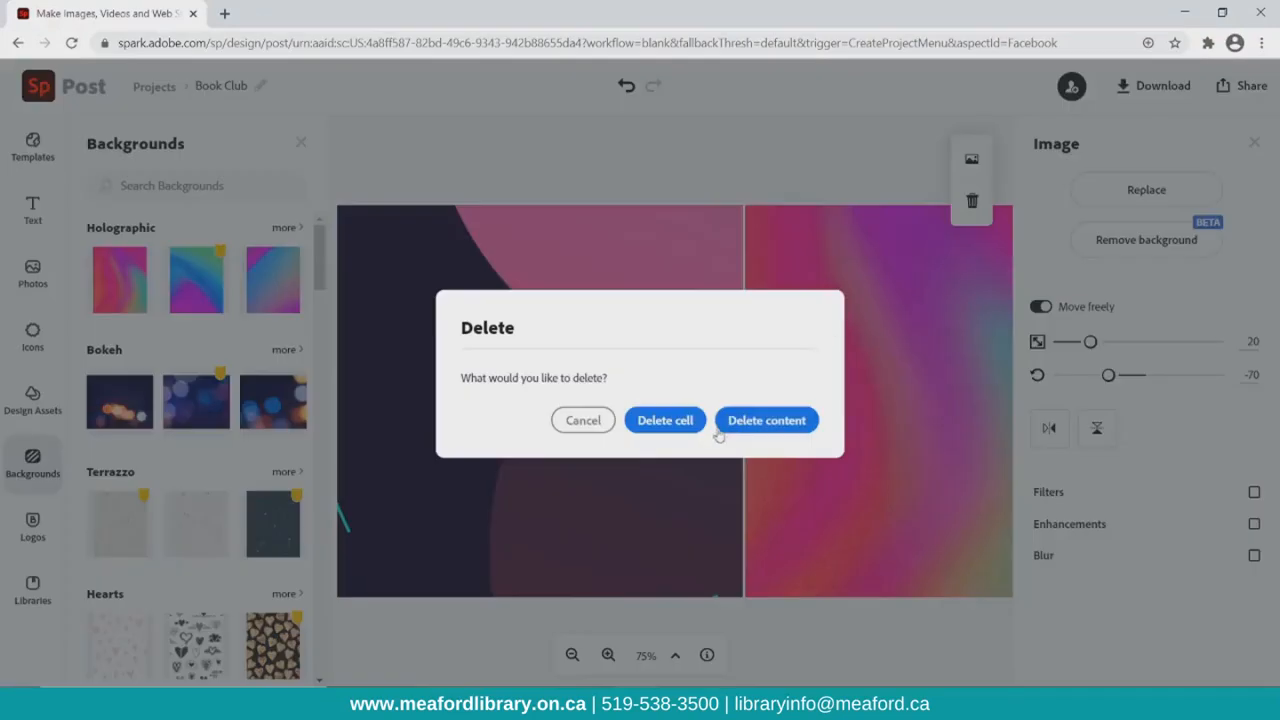
{"action": "left_click", "coordinate": [687, 418]}
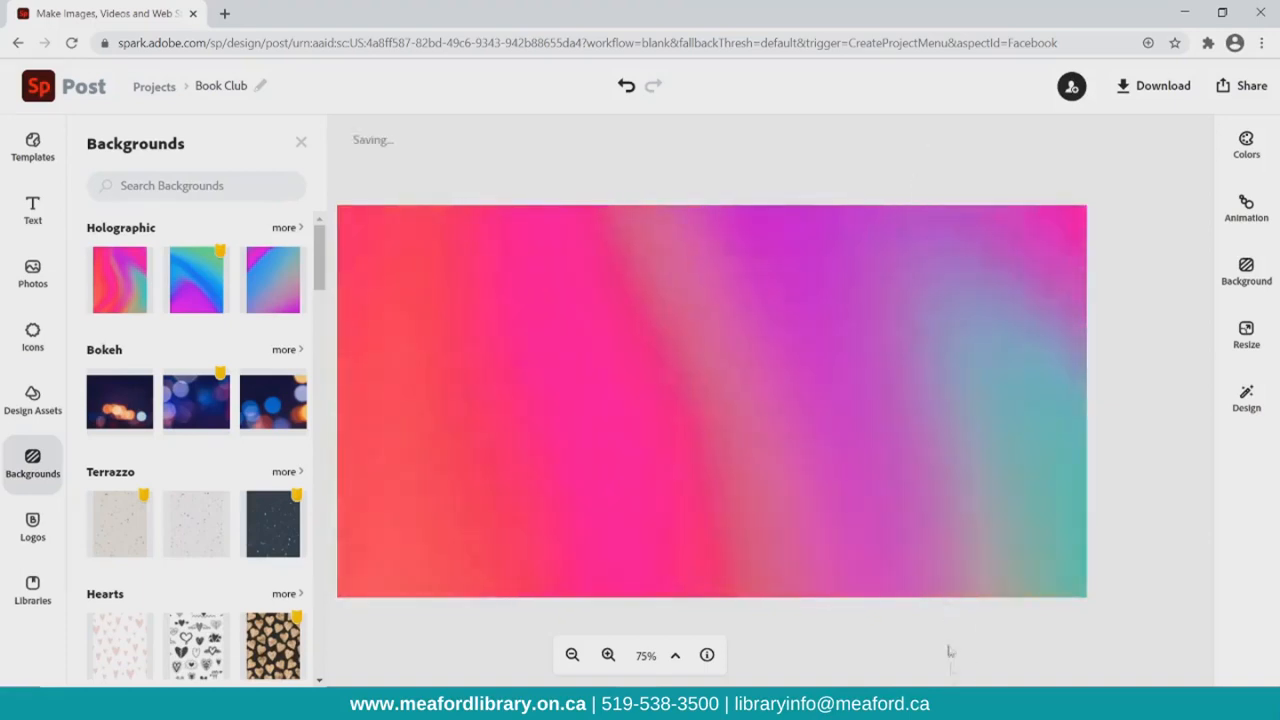
{"action": "left_click", "coordinate": [882, 560]}
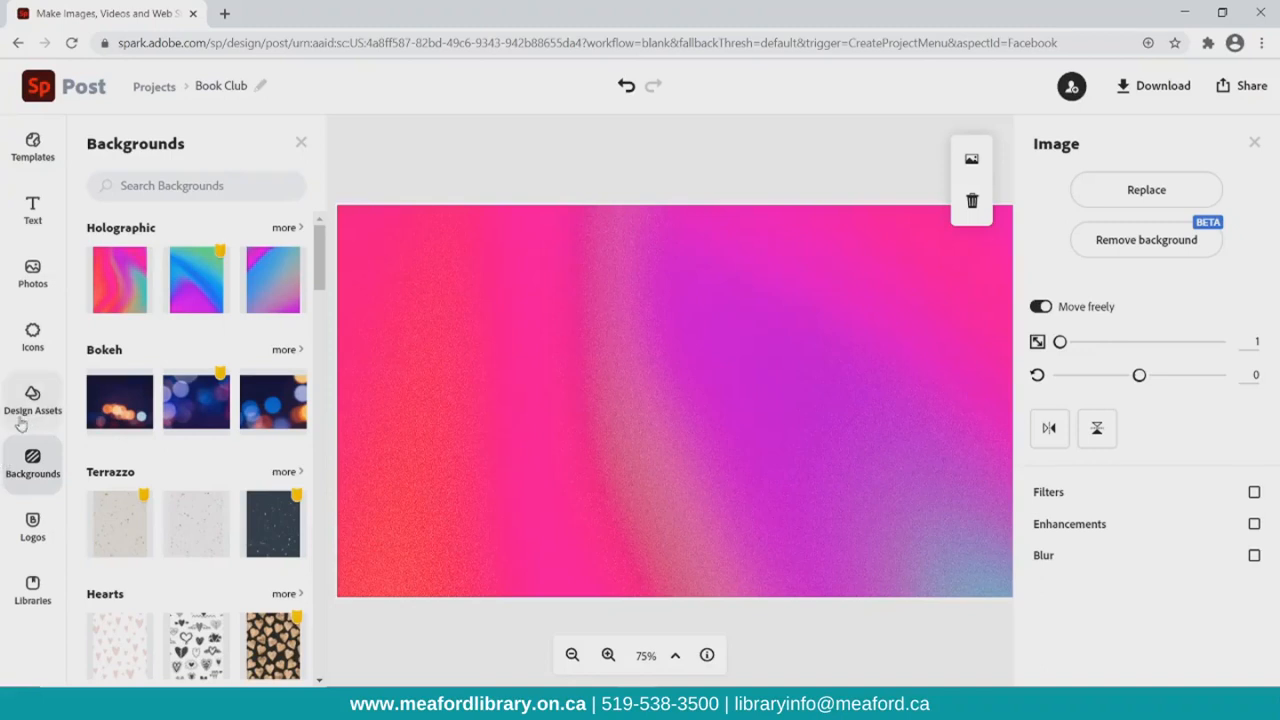
Add the "If Not Now When?" text design to the post and enlarge it around the canvas centre
{"action": "left_click", "coordinate": [32, 208]}
{"action": "scroll", "coordinate": [255, 370], "scroll_direction": "down", "scroll_amount": 2}
{"action": "scroll", "coordinate": [252, 369], "scroll_direction": "down", "scroll_amount": 10}
{"action": "scroll", "coordinate": [252, 369], "scroll_direction": "down", "scroll_amount": 11}
{"action": "scroll", "coordinate": [252, 369], "scroll_direction": "up", "scroll_amount": 8}
{"action": "scroll", "coordinate": [252, 369], "scroll_direction": "up", "scroll_amount": 7}
{"action": "scroll", "coordinate": [187, 517], "scroll_direction": "down", "scroll_amount": 2}
{"action": "left_click_drag", "start_coordinate": [184, 490], "coordinate": [606, 342]}
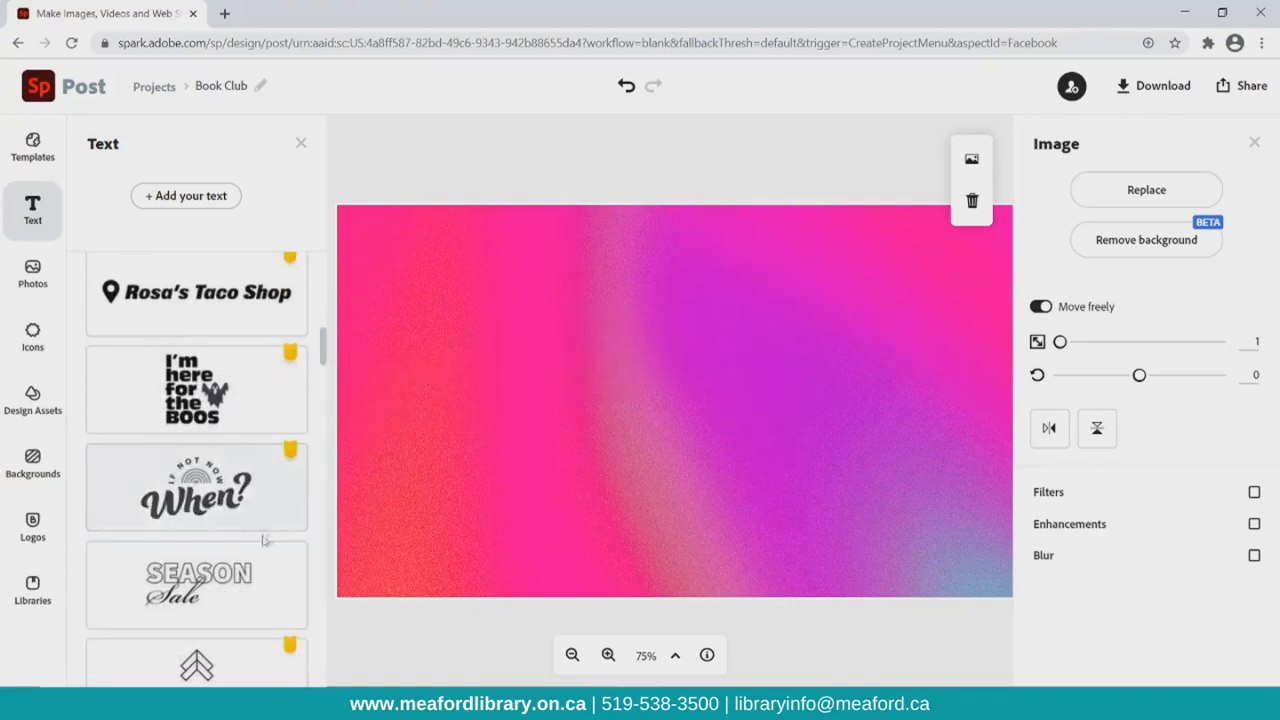
{"action": "left_click_drag", "start_coordinate": [237, 507], "coordinate": [705, 375]}
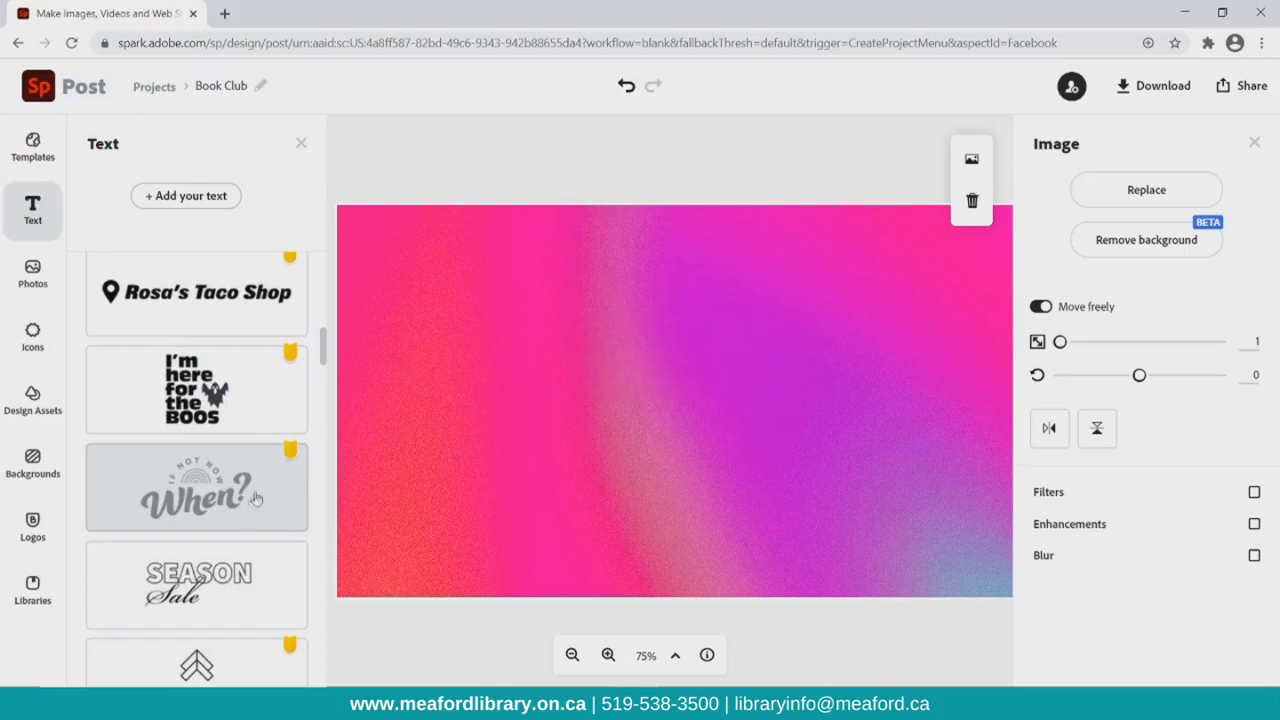
{"action": "left_click", "coordinate": [215, 512]}
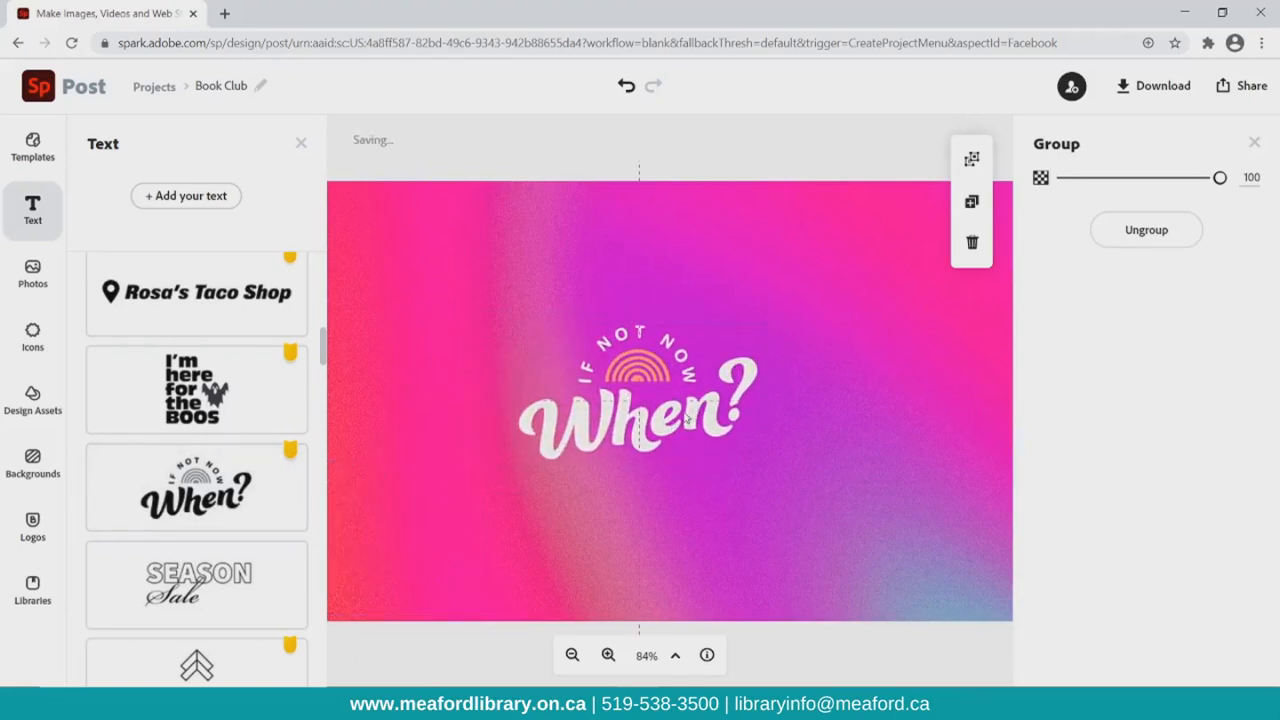
{"action": "left_click_drag", "start_coordinate": [765, 479], "coordinate": [944, 590]}
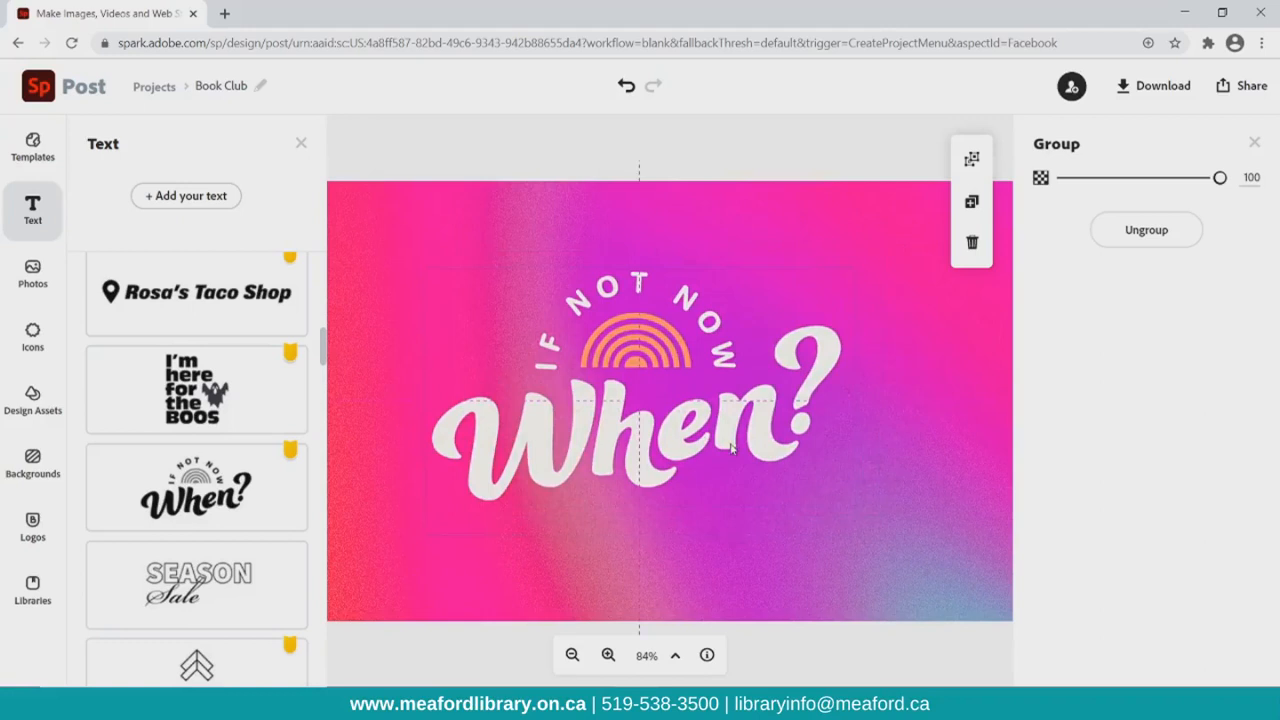
{"action": "left_click", "coordinate": [702, 175]}
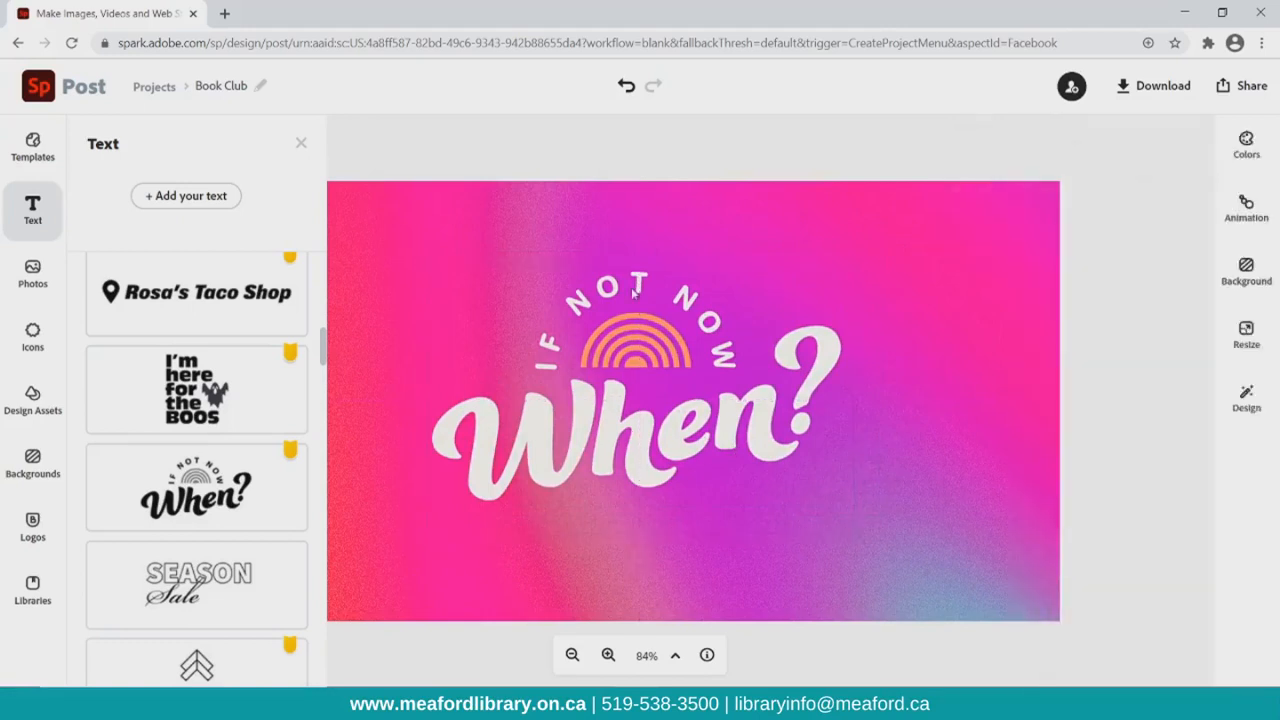
Replace the arched "If not now" text with "Meaford Public Library"
{"action": "left_click", "coordinate": [631, 287]}
{"action": "double_click", "coordinate": [631, 287]}
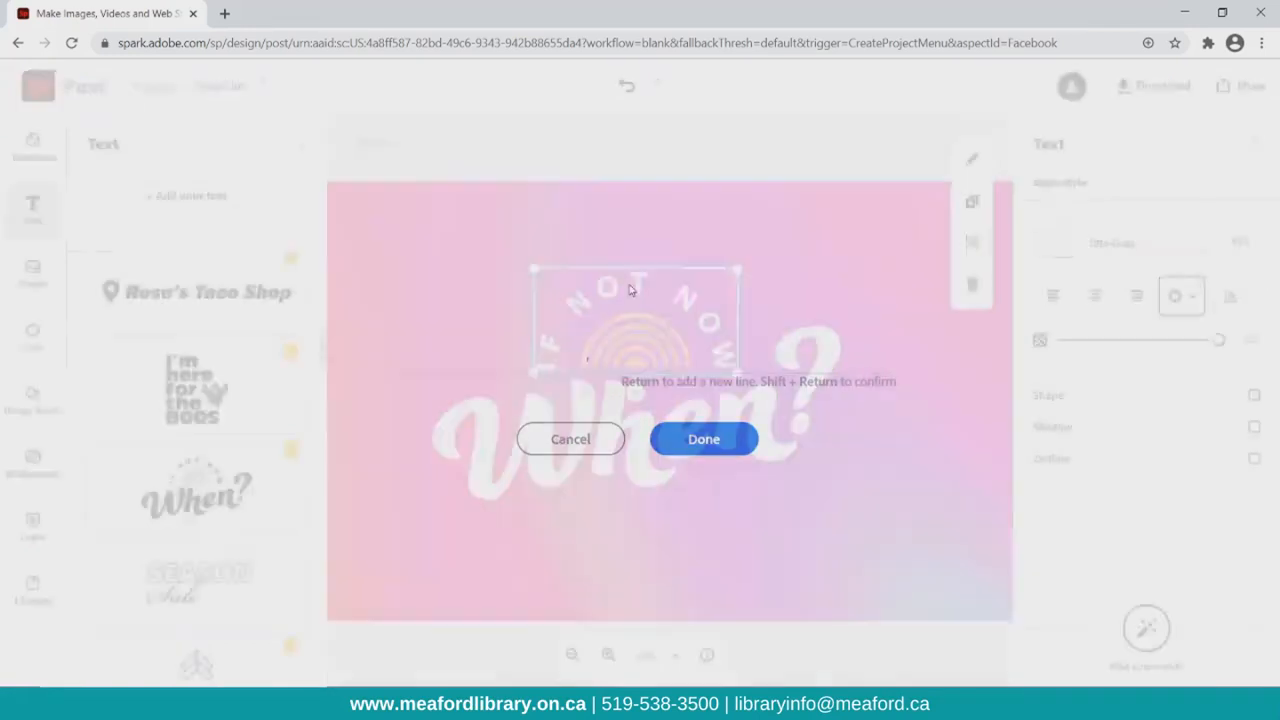
{"action": "left_click_drag", "start_coordinate": [596, 340], "coordinate": [83, 355]}
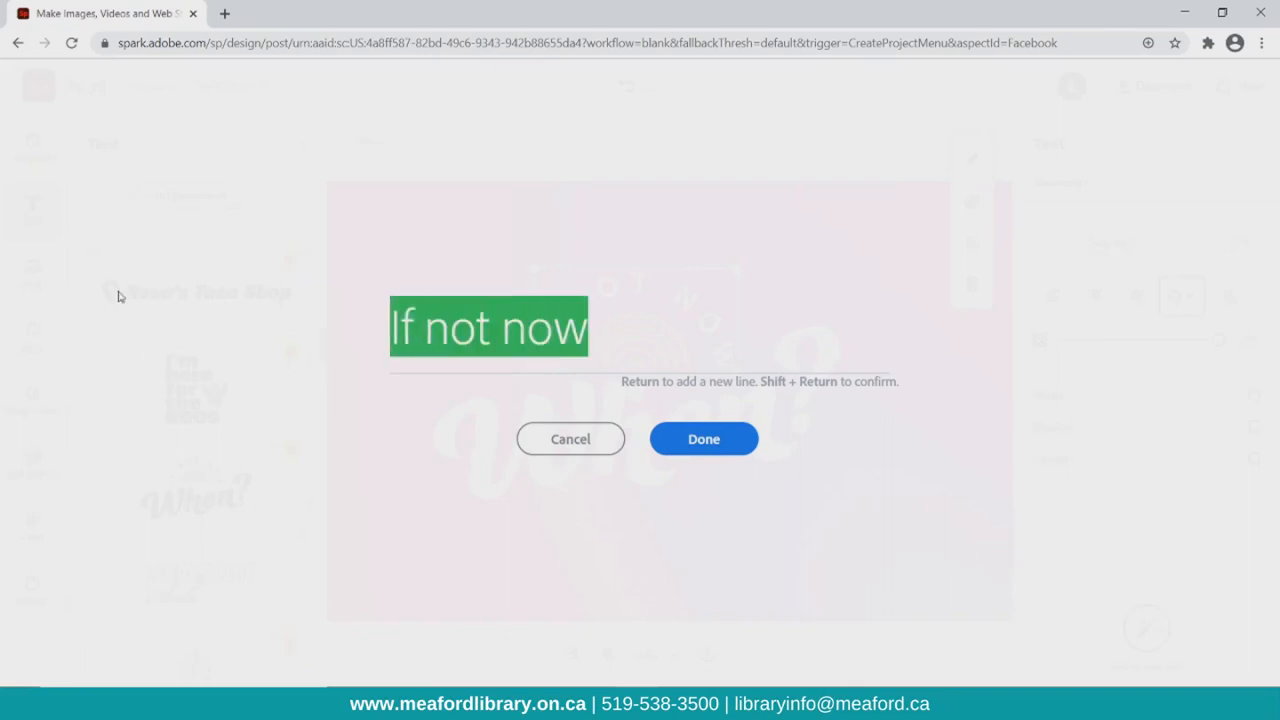
{"action": "type", "text": "Meaford P"}
{"action": "type", "text": "ublic Library"}
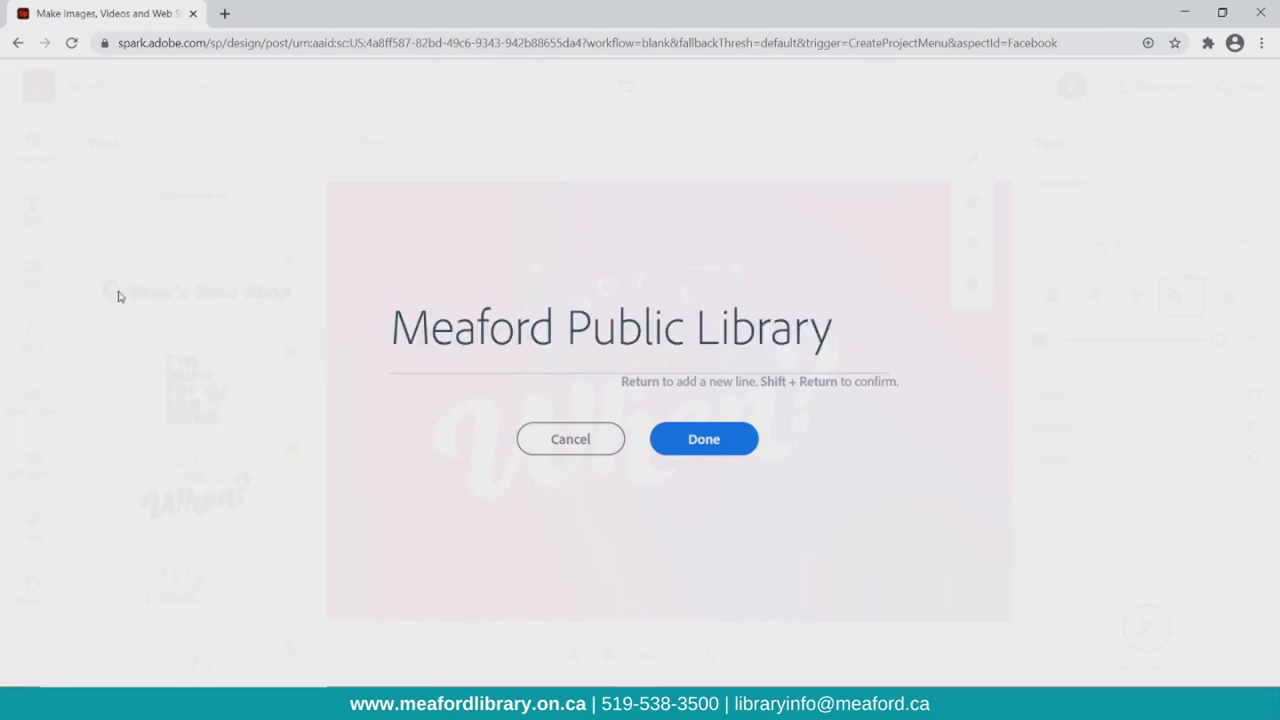
{"action": "left_click", "coordinate": [704, 439]}
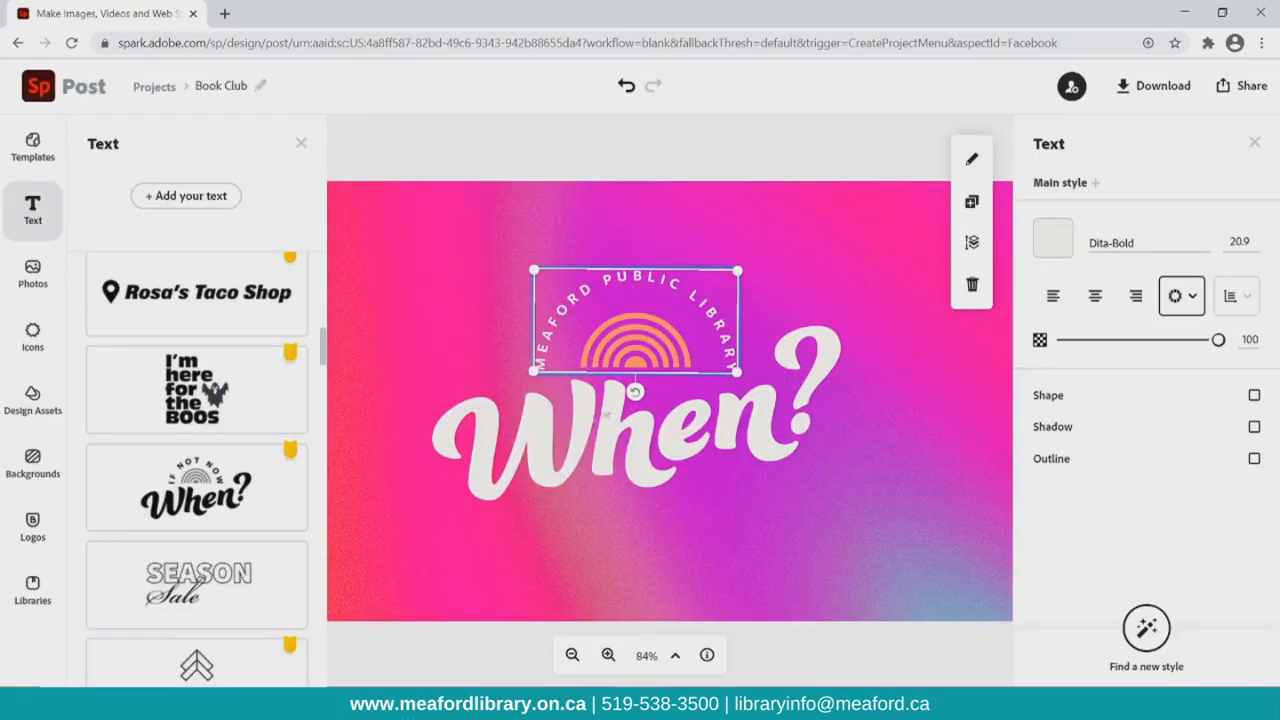
Replace the large "When?" text with "Book Club"
{"action": "left_click", "coordinate": [551, 458]}
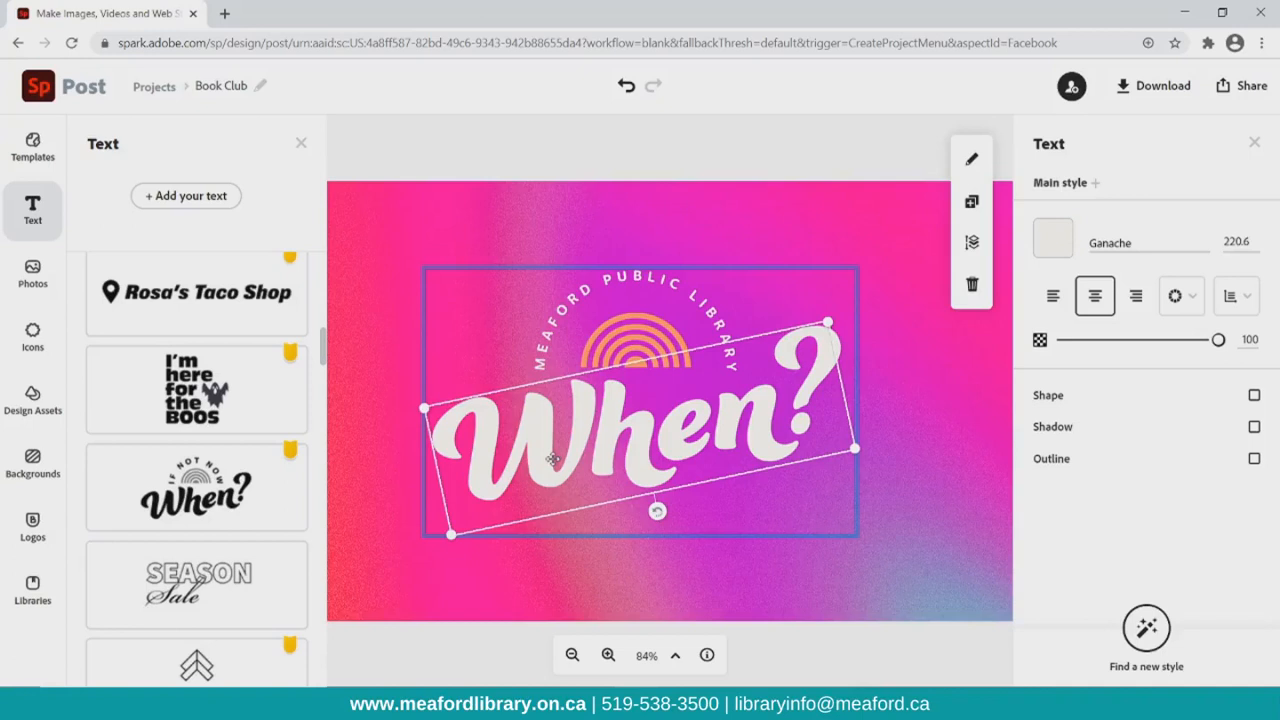
{"action": "left_click", "coordinate": [553, 459]}
{"action": "left_click", "coordinate": [553, 458]}
{"action": "double_click", "coordinate": [553, 457]}
{"action": "left_click_drag", "start_coordinate": [571, 314], "coordinate": [94, 306]}
{"action": "type", "text": "Book Club"}
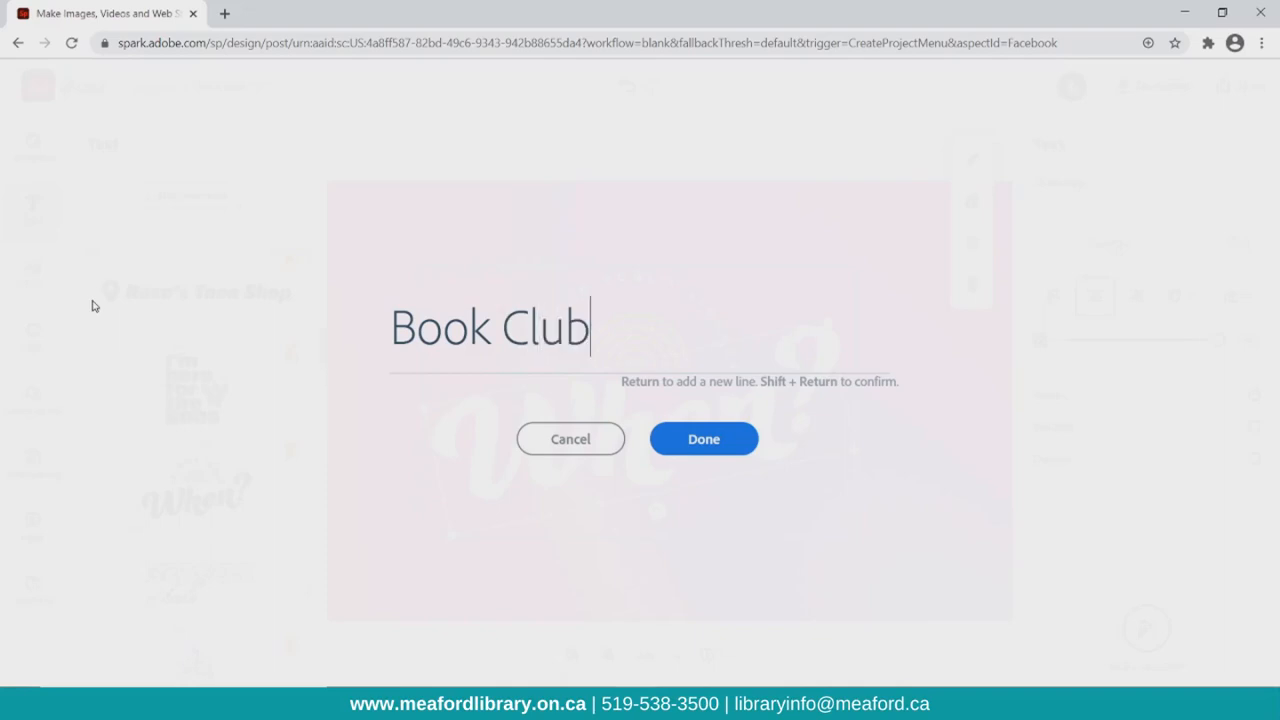
{"action": "left_click", "coordinate": [724, 446]}
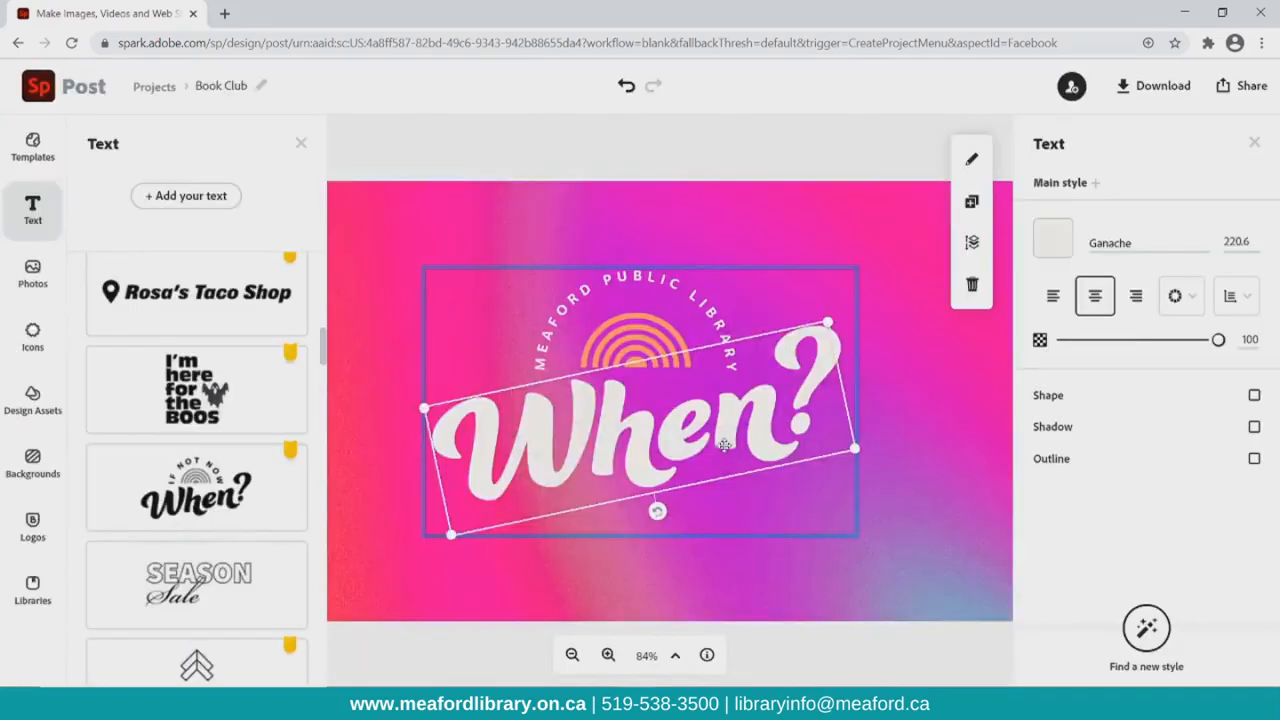
{"action": "left_click", "coordinate": [966, 443]}
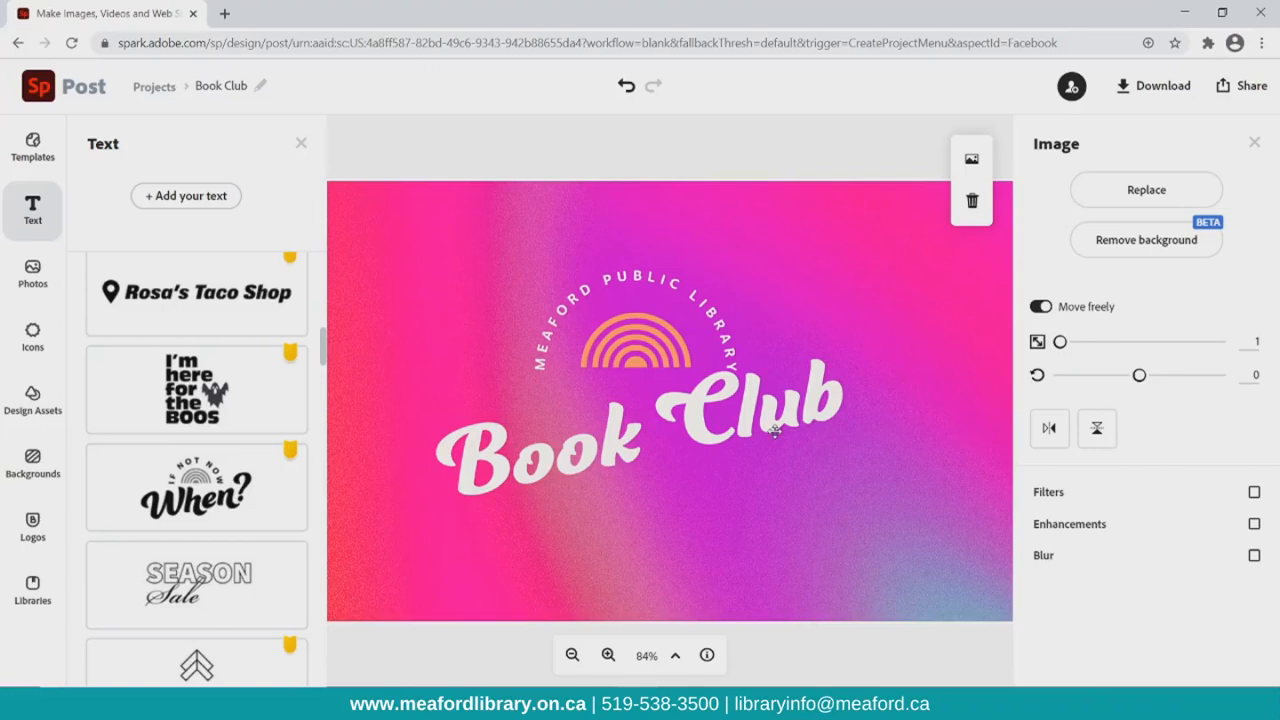
Try rotating the whole text group clockwise and undo the rotation
{"action": "left_click", "coordinate": [728, 412]}
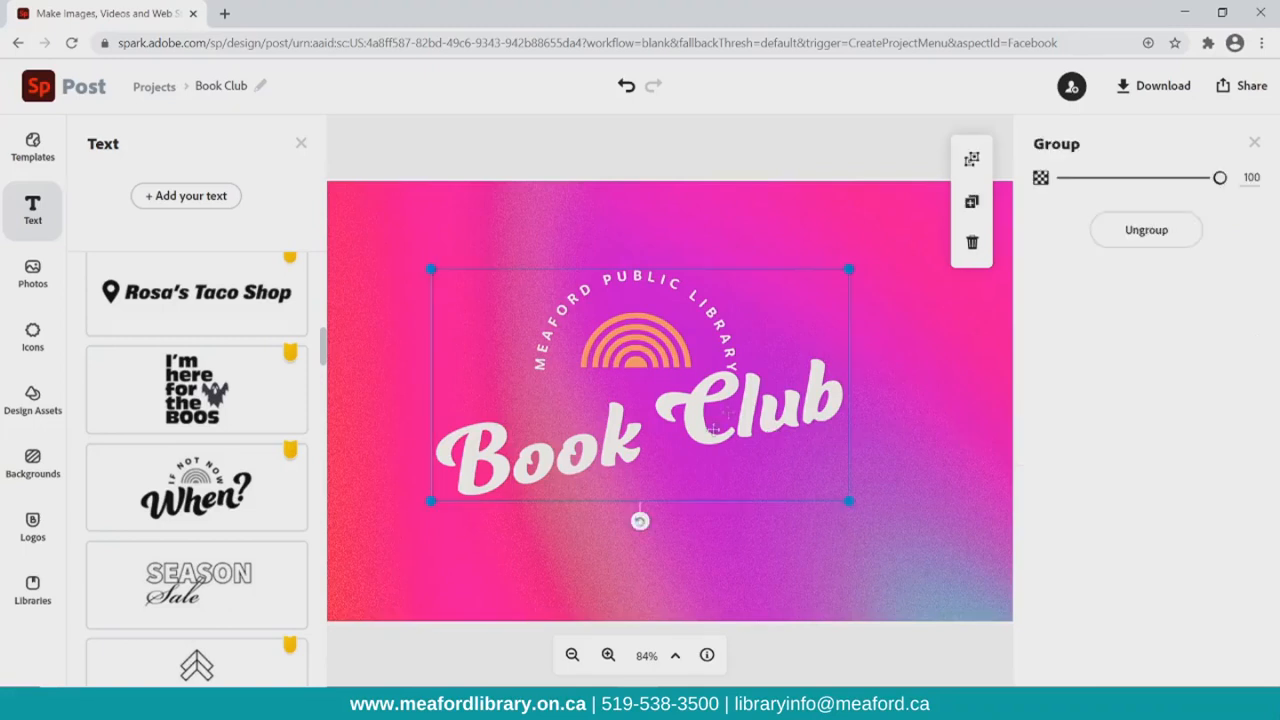
{"action": "left_click_drag", "start_coordinate": [640, 521], "coordinate": [601, 476]}
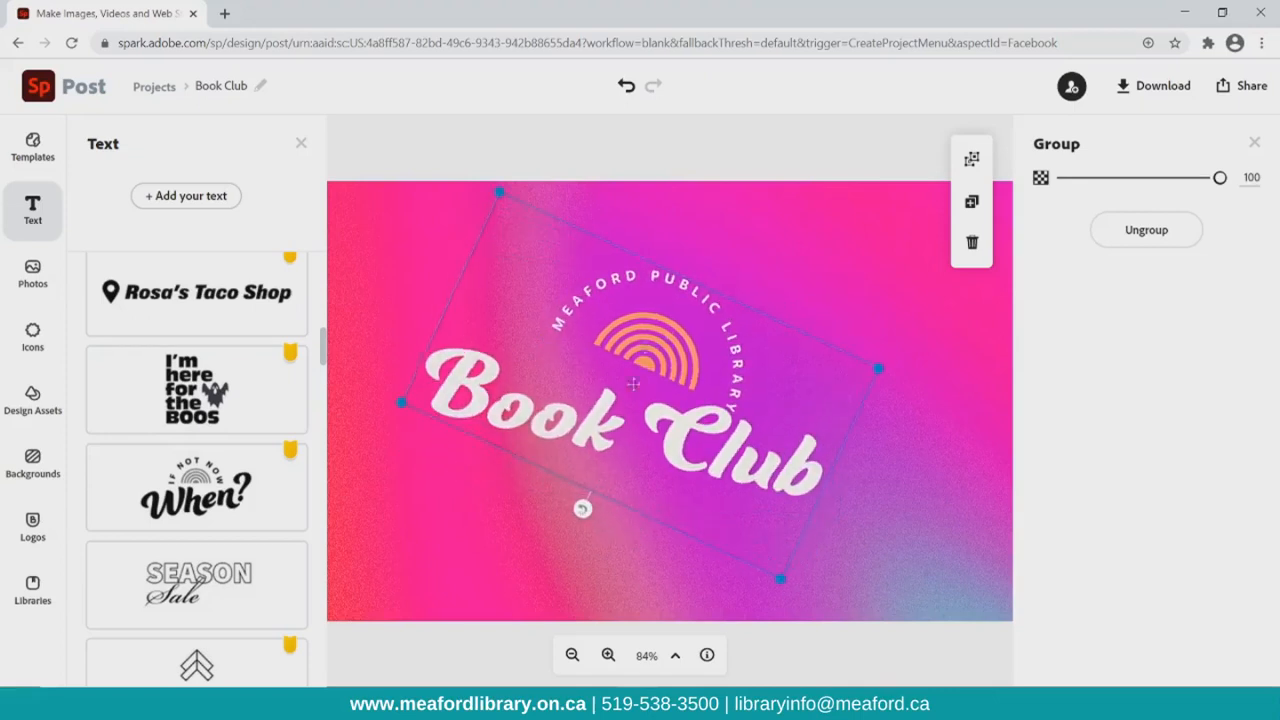
{"action": "left_click", "coordinate": [626, 87]}
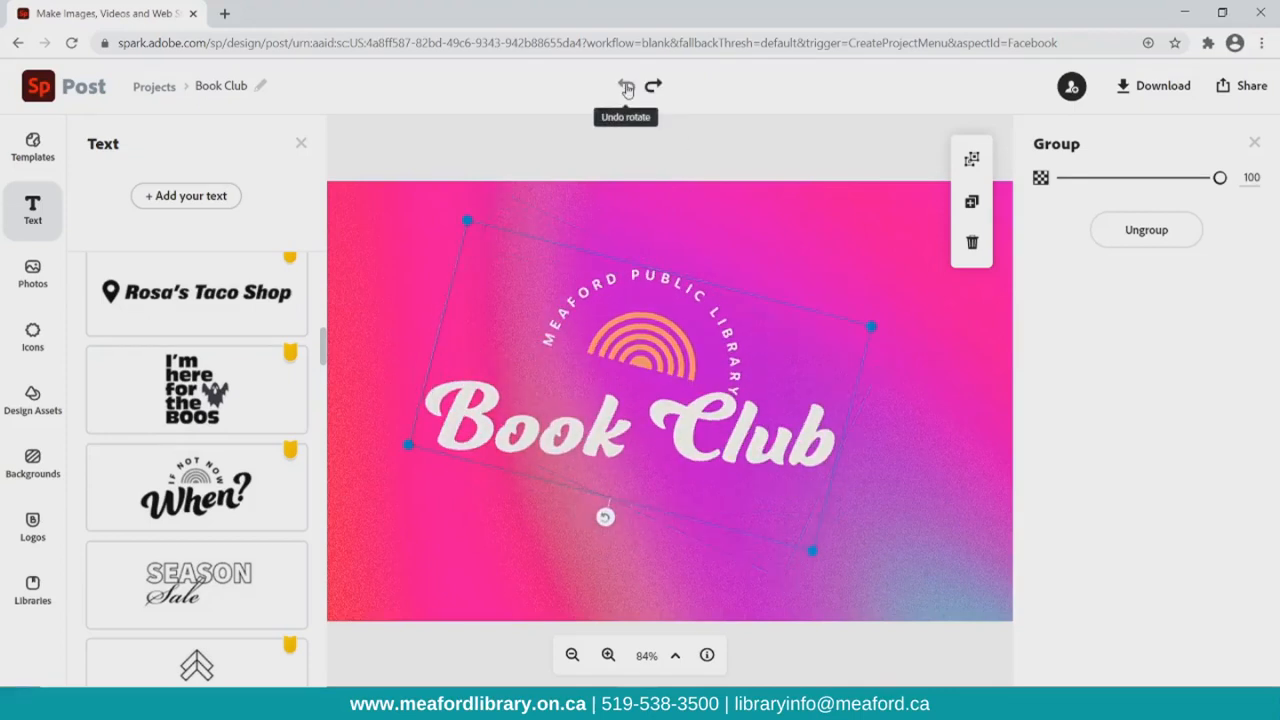
{"action": "left_click", "coordinate": [626, 87]}
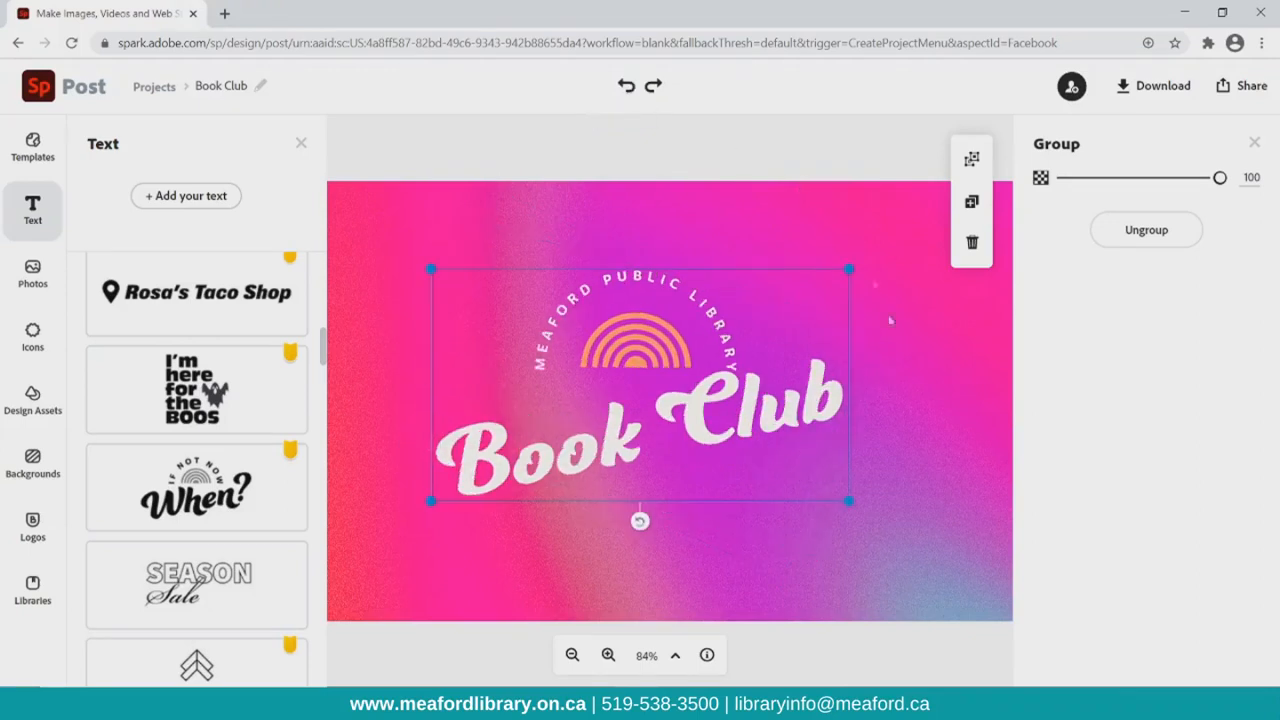
Ungroup the text design, rotate "Book Club" to horizontal, and centre it just below the arched library text
{"action": "left_click", "coordinate": [1177, 237]}
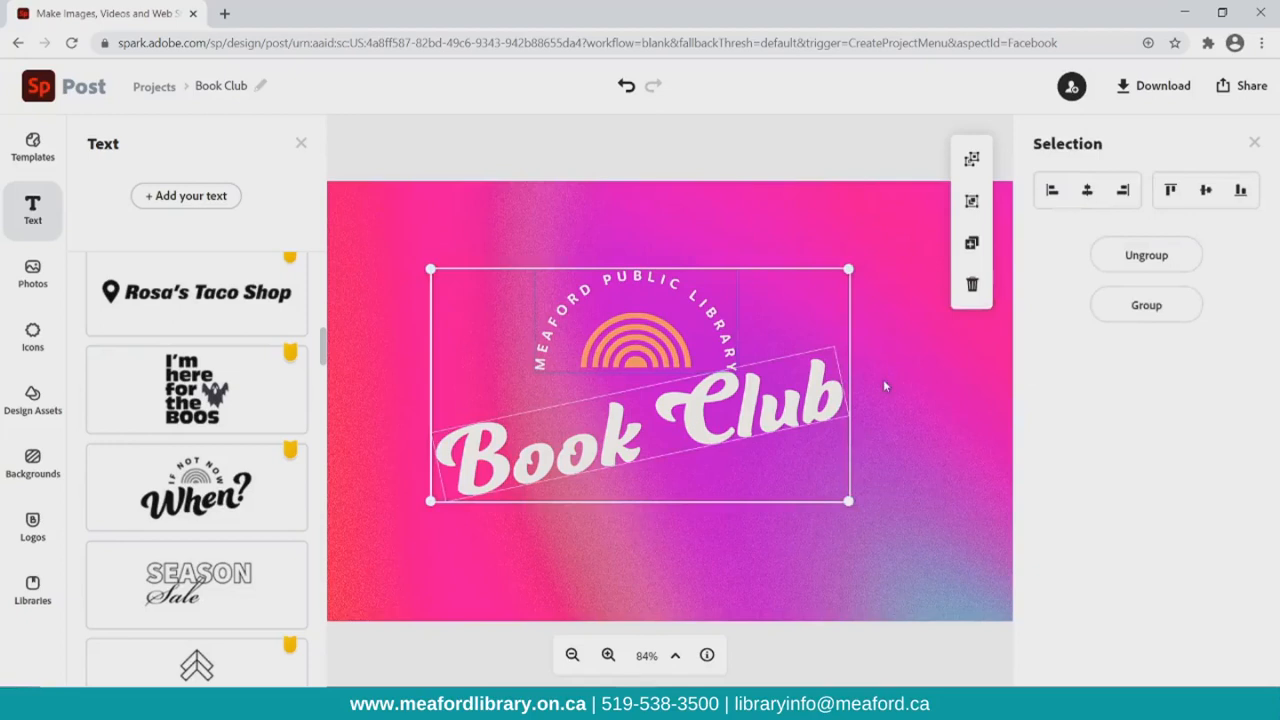
{"action": "left_click", "coordinate": [638, 462]}
{"action": "left_click", "coordinate": [632, 450]}
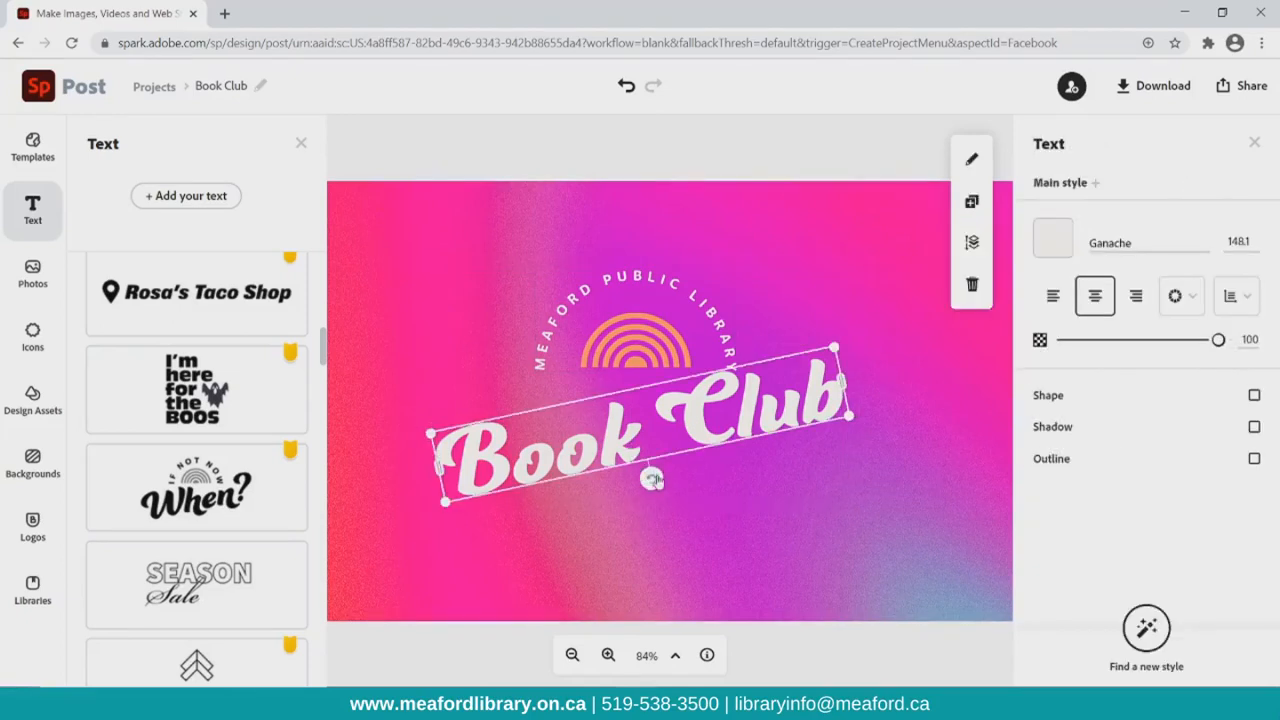
{"action": "mouse_move", "coordinate": [636, 482]}
{"action": "left_mouse_down"}
{"action": "mouse_move", "coordinate": [646, 476]}
{"action": "mouse_move", "coordinate": [650, 497]}
{"action": "left_mouse_up"}
{"action": "left_click", "coordinate": [747, 438]}
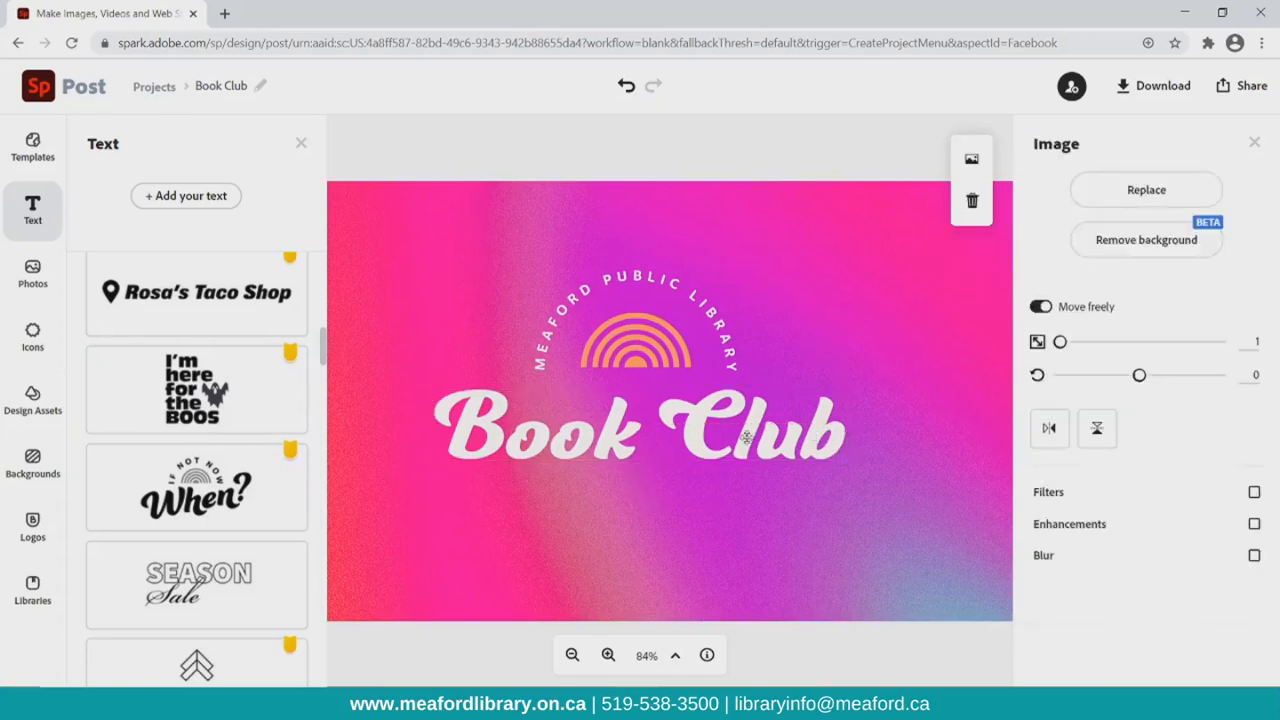
{"action": "left_click_drag", "start_coordinate": [743, 429], "coordinate": [743, 432]}
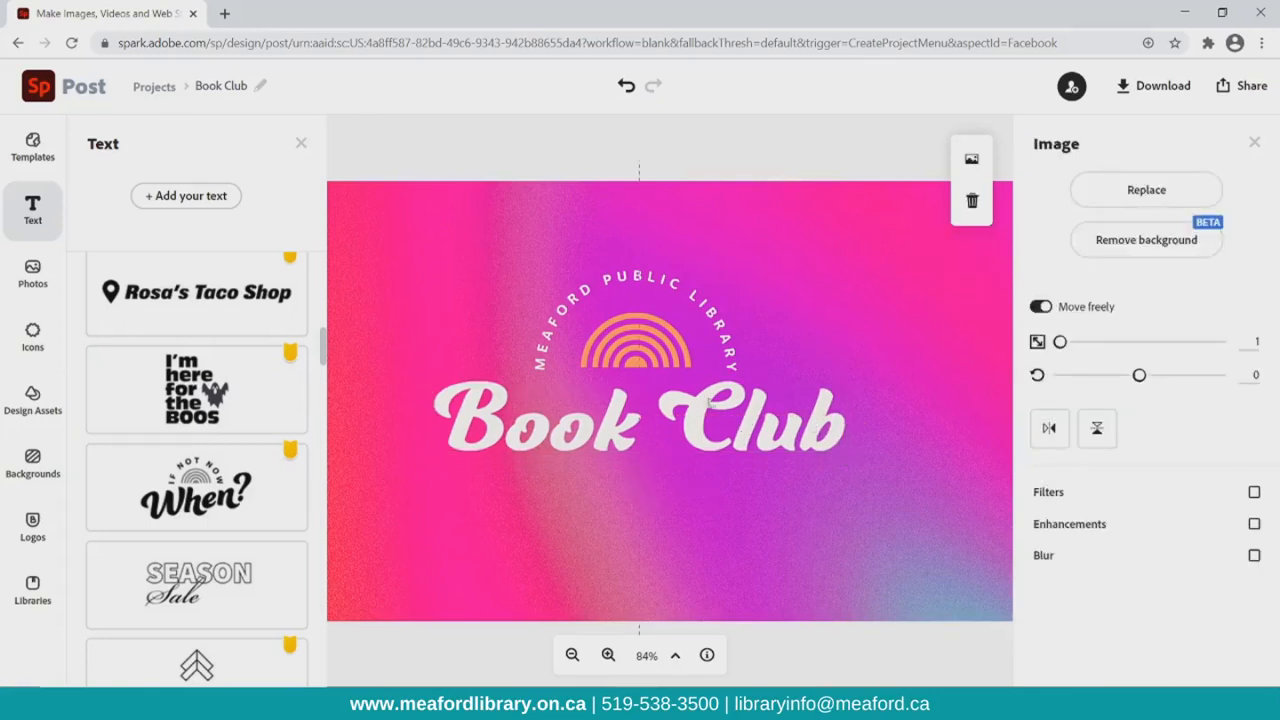
Replace the orange rainbow icon with the outlined open-book icon, using an icon search for "book"
{"action": "left_click", "coordinate": [670, 352]}
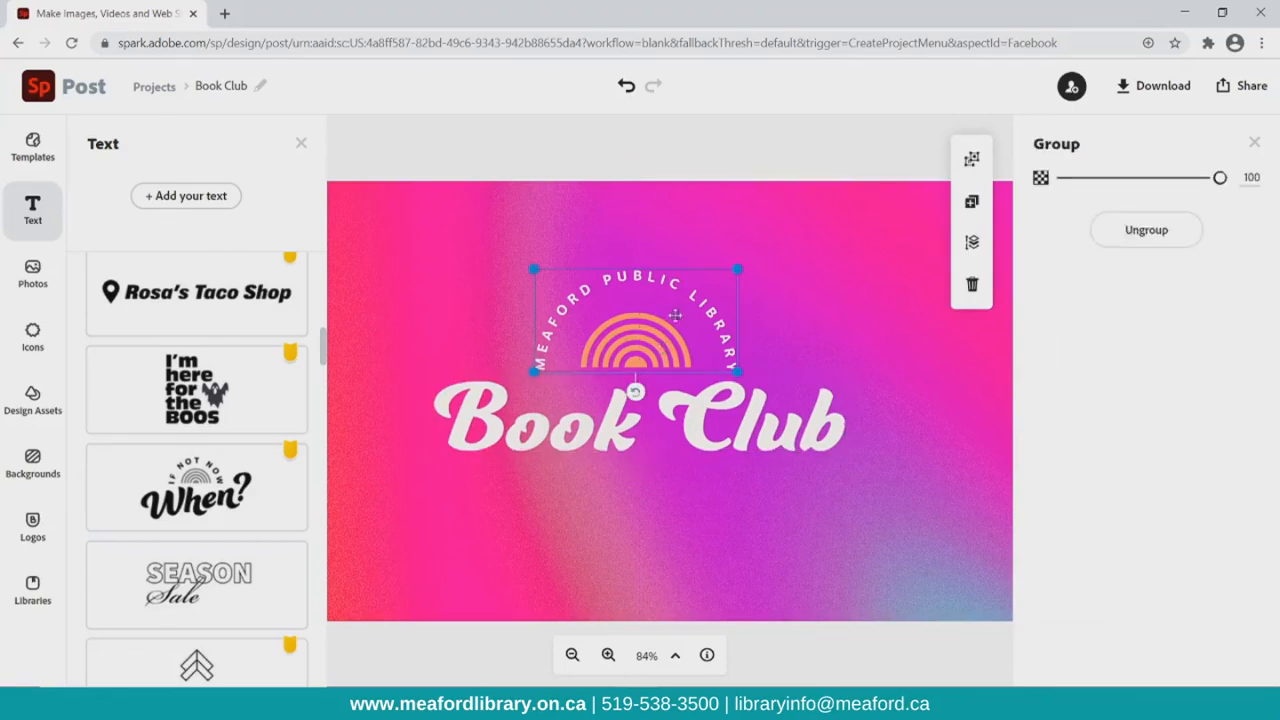
{"action": "left_click", "coordinate": [642, 348]}
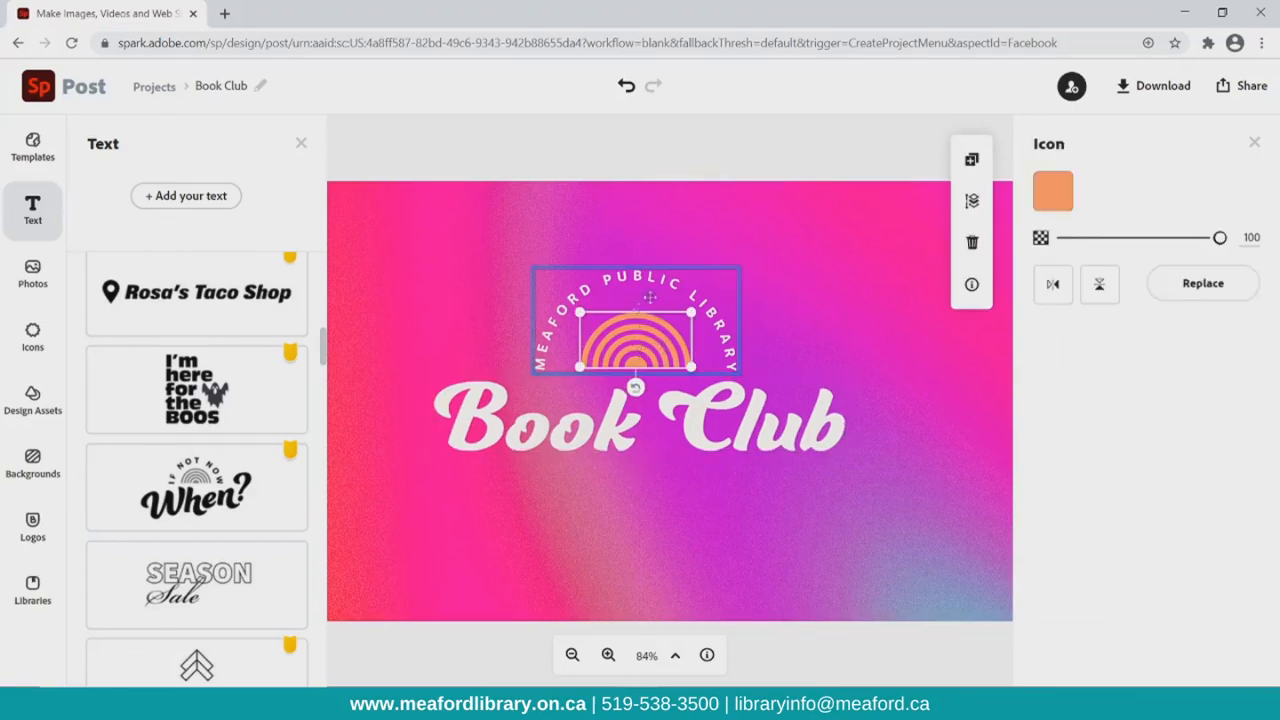
{"action": "left_click", "coordinate": [1212, 299]}
{"action": "type", "text": "Sunset"}
{"action": "key", "text": "Return"}
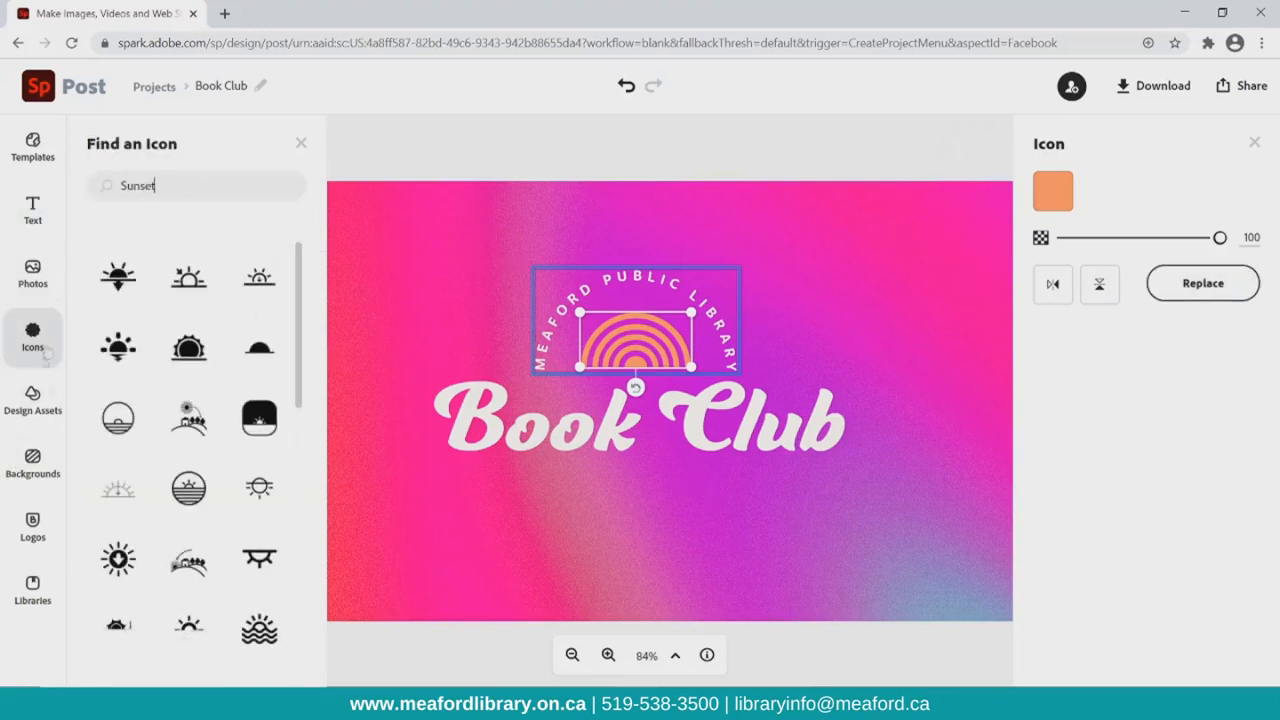
{"action": "double_click", "coordinate": [160, 185]}
{"action": "type", "text": "b"}
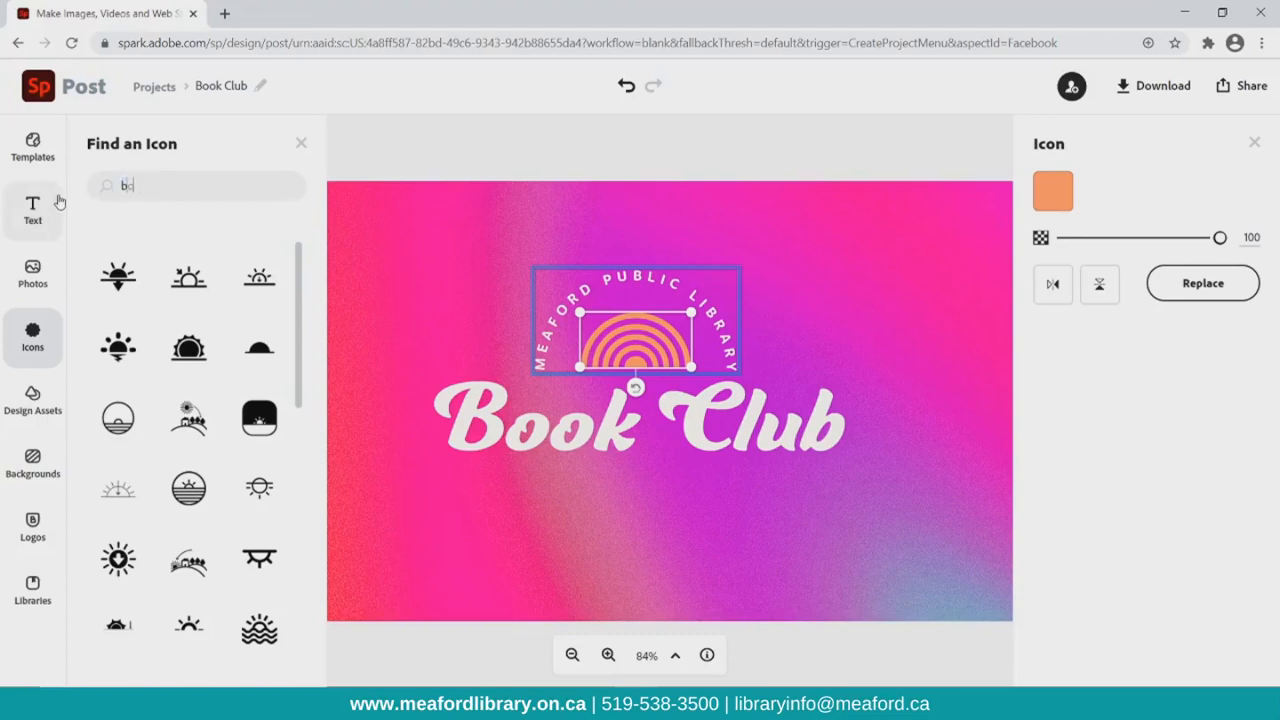
{"action": "type", "text": "ook"}
{"action": "key", "text": "Return"}
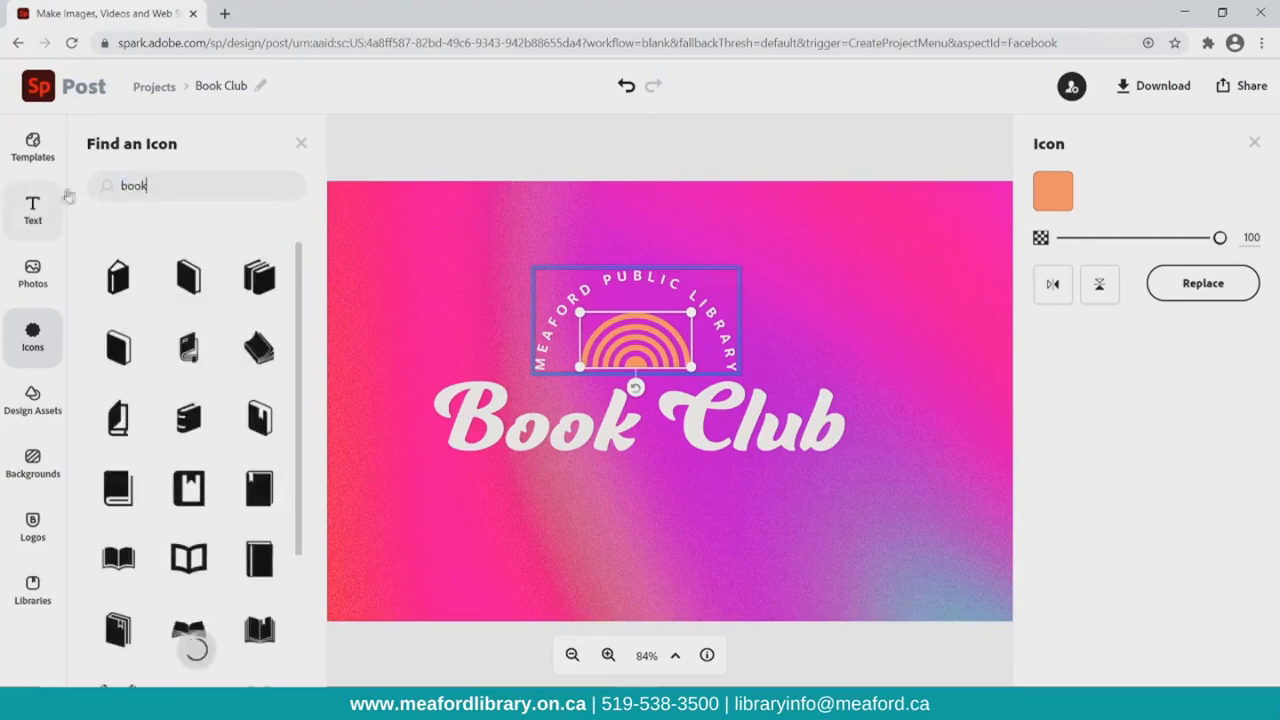
{"action": "scroll", "coordinate": [240, 488], "scroll_direction": "down", "scroll_amount": 10}
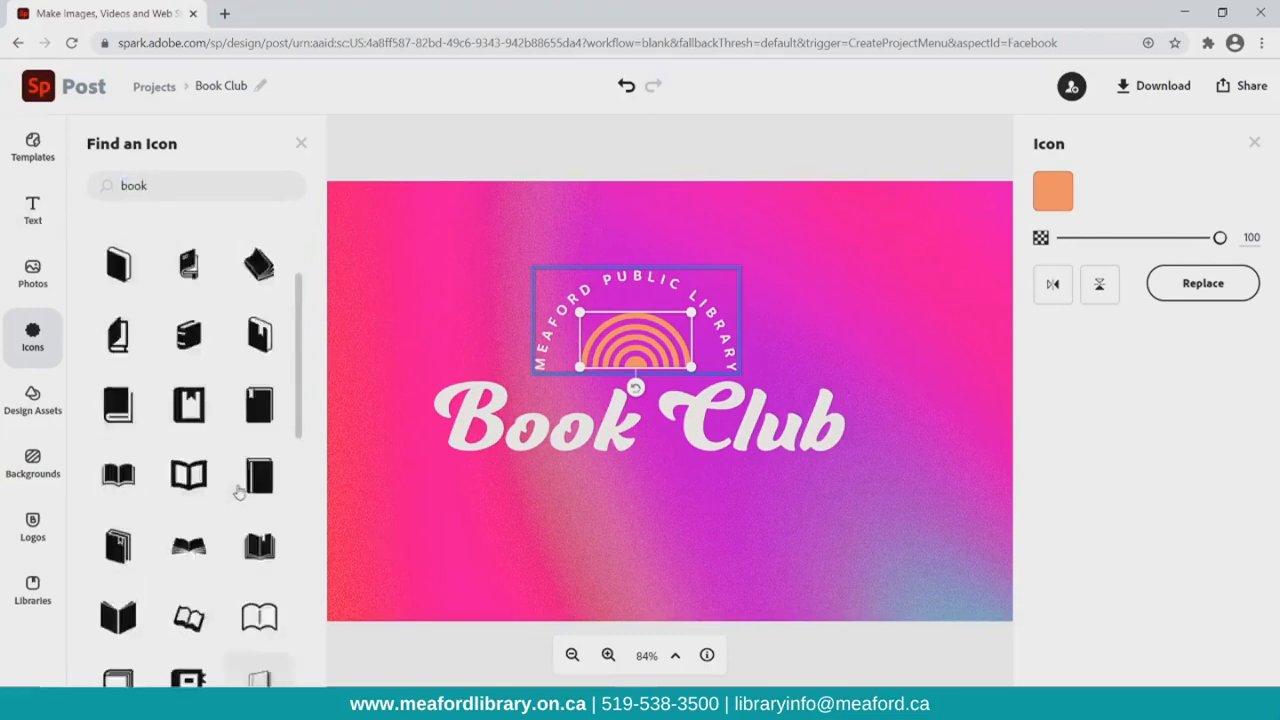
{"action": "scroll", "coordinate": [240, 488], "scroll_direction": "down", "scroll_amount": 3}
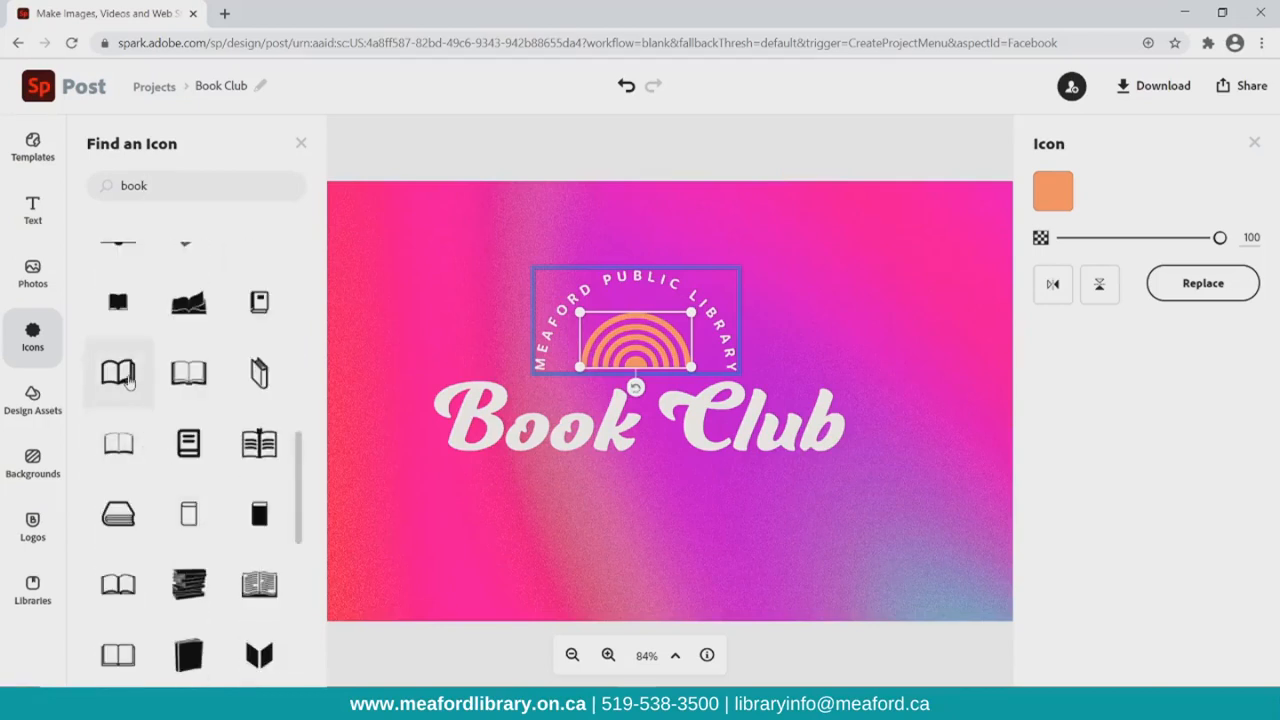
{"action": "left_click", "coordinate": [128, 380]}
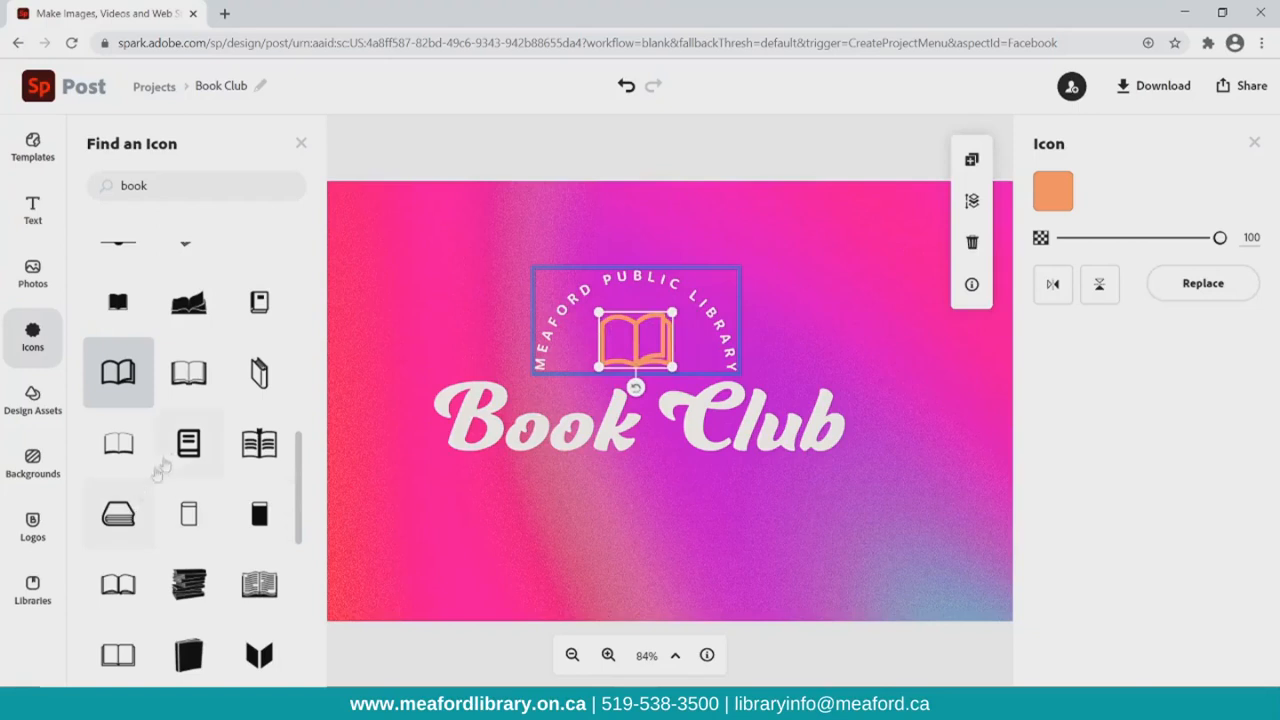
Recolour the open-book icon white to match the surrounding text
{"action": "left_click", "coordinate": [1053, 191]}
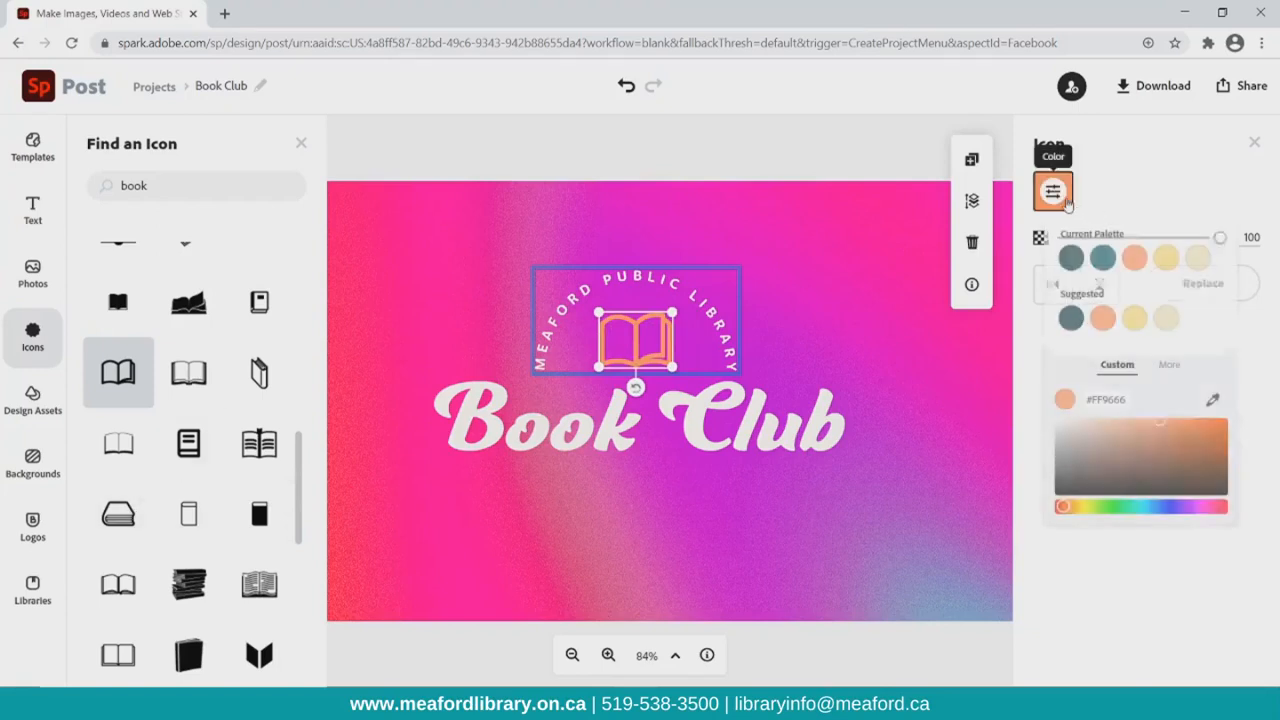
{"action": "left_click", "coordinate": [1176, 363]}
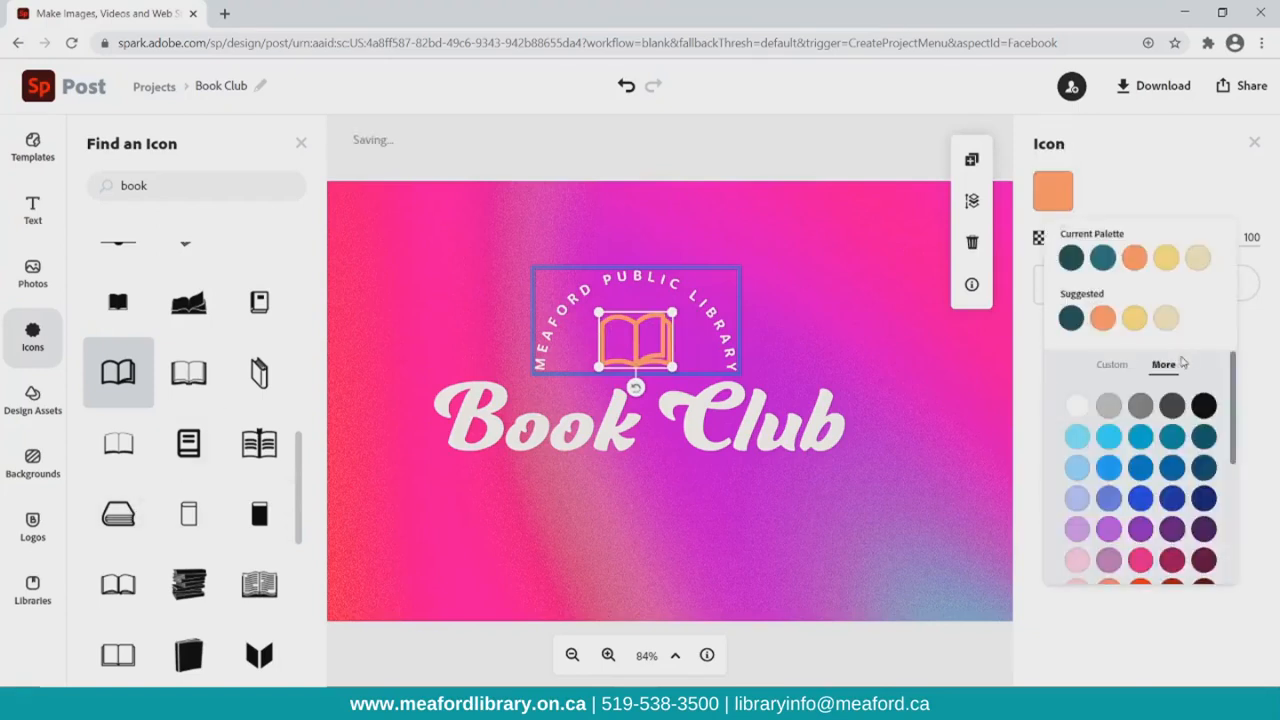
{"action": "left_click", "coordinate": [1118, 366]}
{"action": "left_click", "coordinate": [1097, 443]}
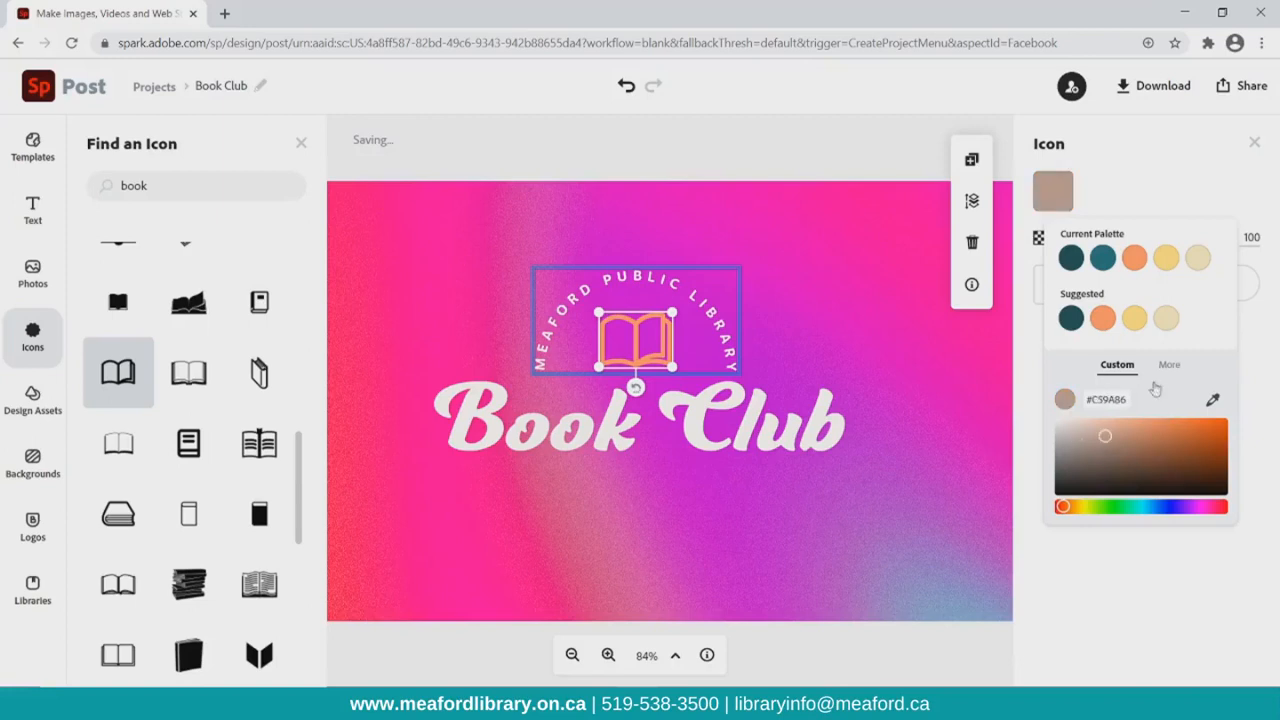
{"action": "left_click", "coordinate": [1165, 366]}
{"action": "left_click", "coordinate": [1077, 406]}
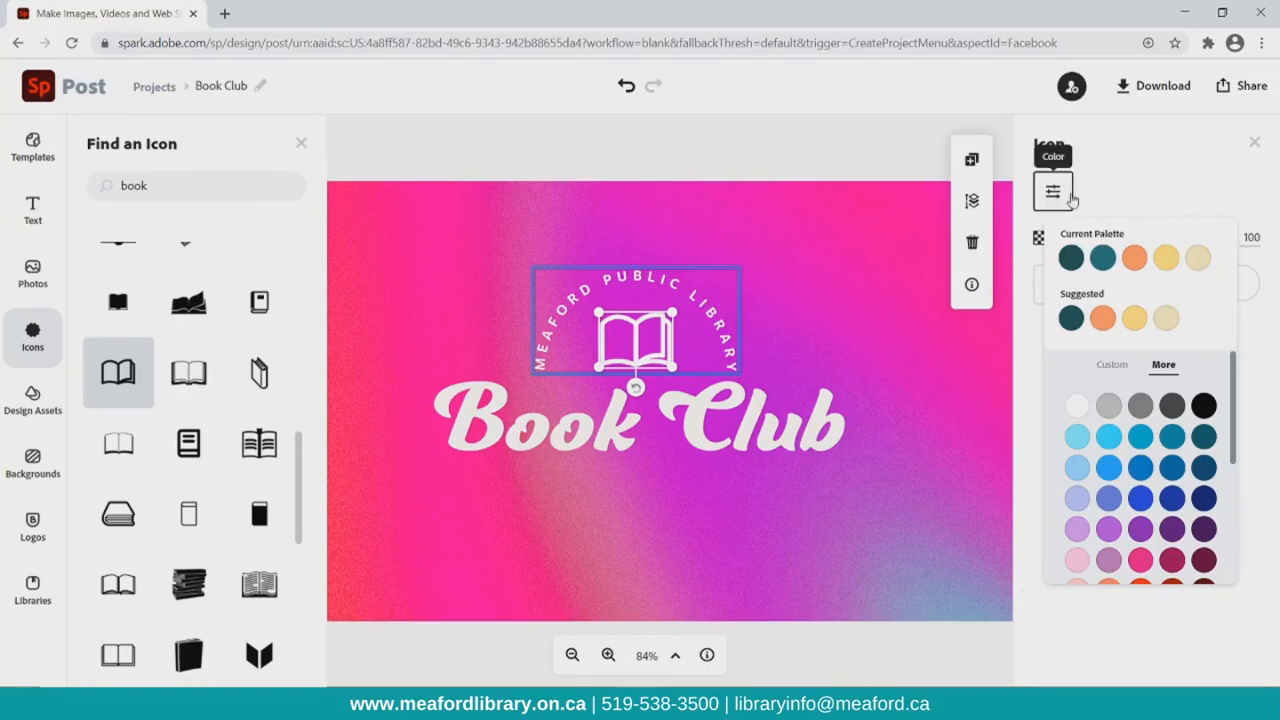
{"action": "left_click", "coordinate": [1102, 179]}
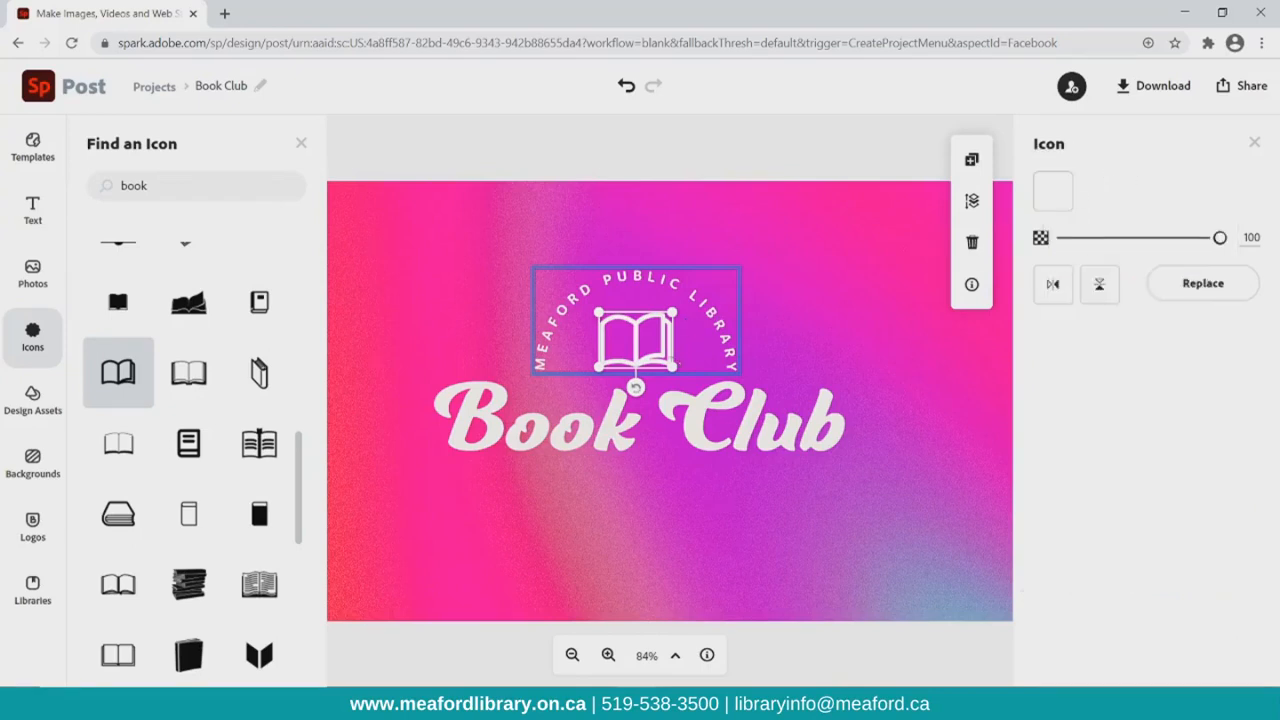
Enlarge the open-book icon slightly and reposition it under the arched "Meaford Public Library" text
{"action": "left_click_drag", "start_coordinate": [671, 314], "coordinate": [689, 298]}
{"action": "left_click_drag", "start_coordinate": [640, 334], "coordinate": [622, 331]}
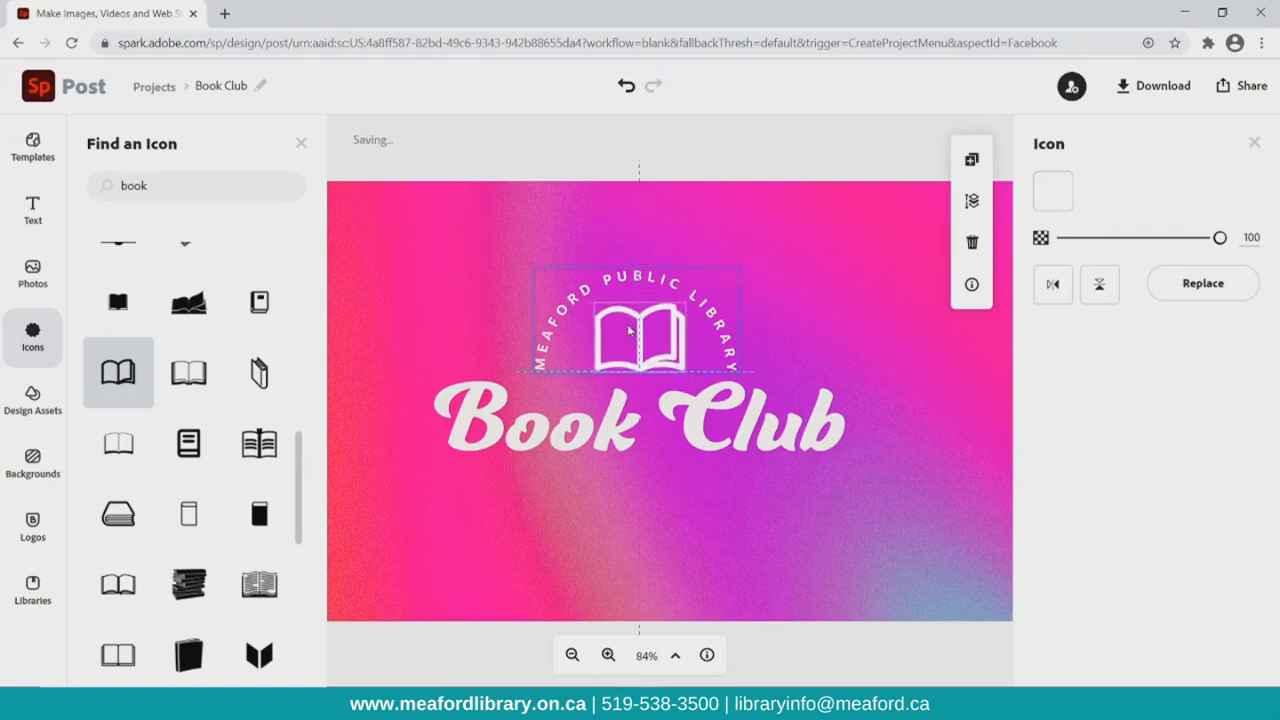
Try a background shape and masked text on the arched "Meaford Public Library" text
{"action": "left_click", "coordinate": [807, 312]}
{"action": "left_click", "coordinate": [666, 280]}
{"action": "left_click", "coordinate": [1148, 230]}
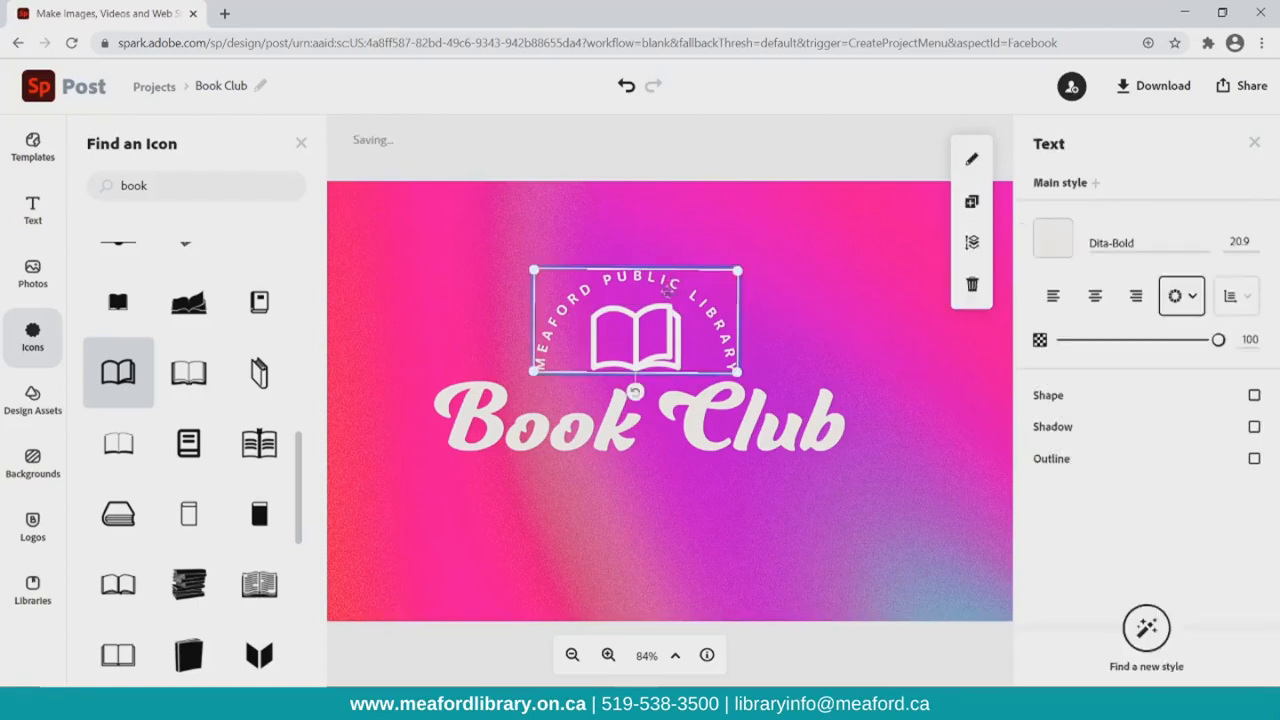
{"action": "left_click", "coordinate": [1254, 396]}
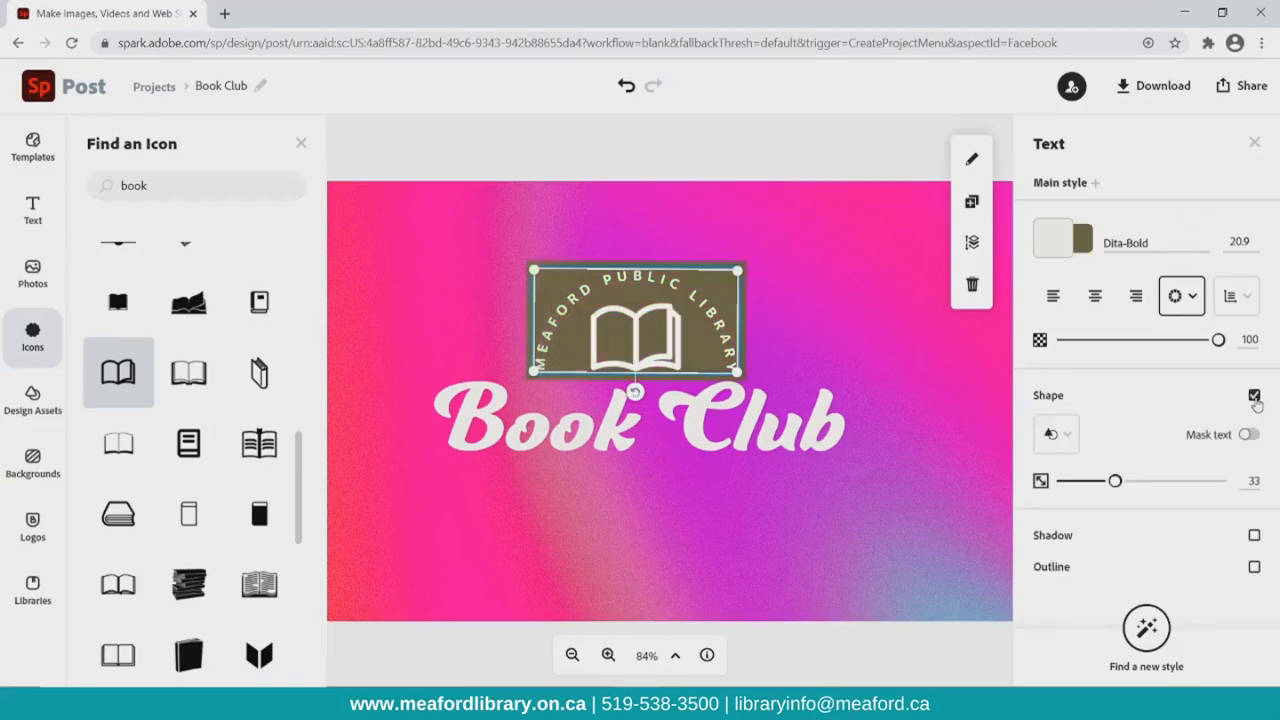
{"action": "left_click", "coordinate": [1255, 398]}
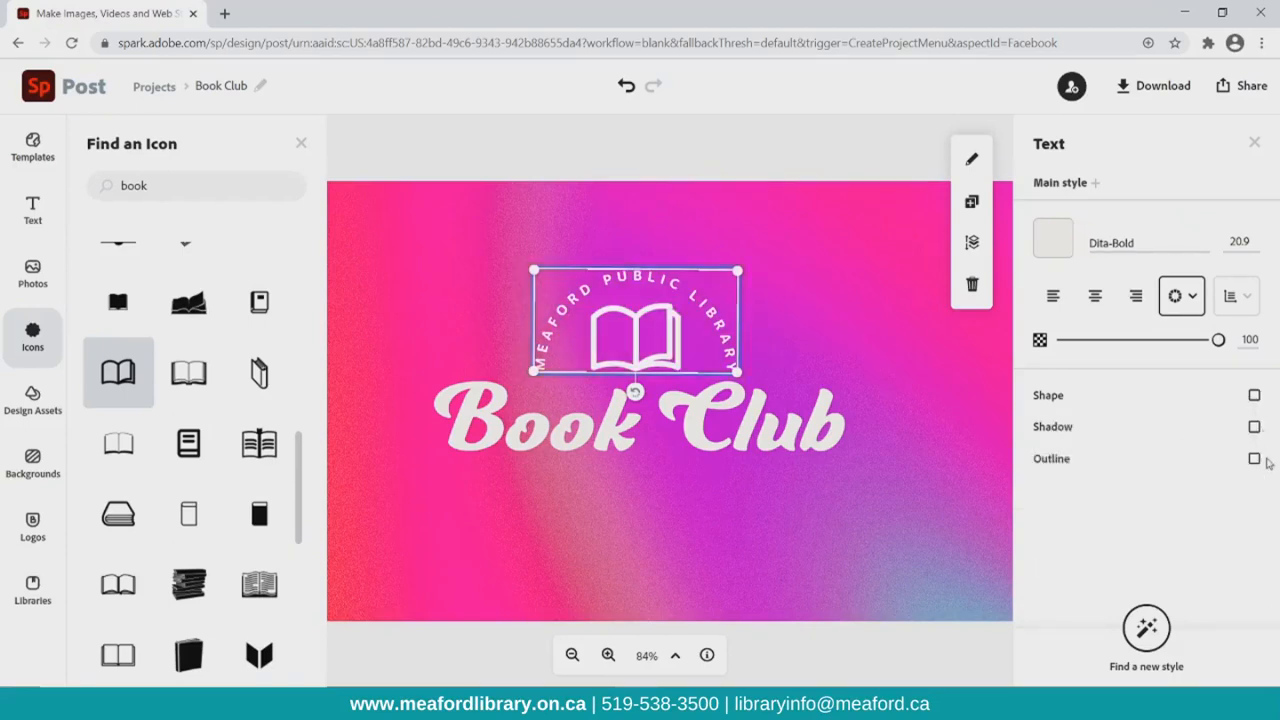
{"action": "left_click", "coordinate": [1254, 396]}
{"action": "left_click", "coordinate": [1250, 436]}
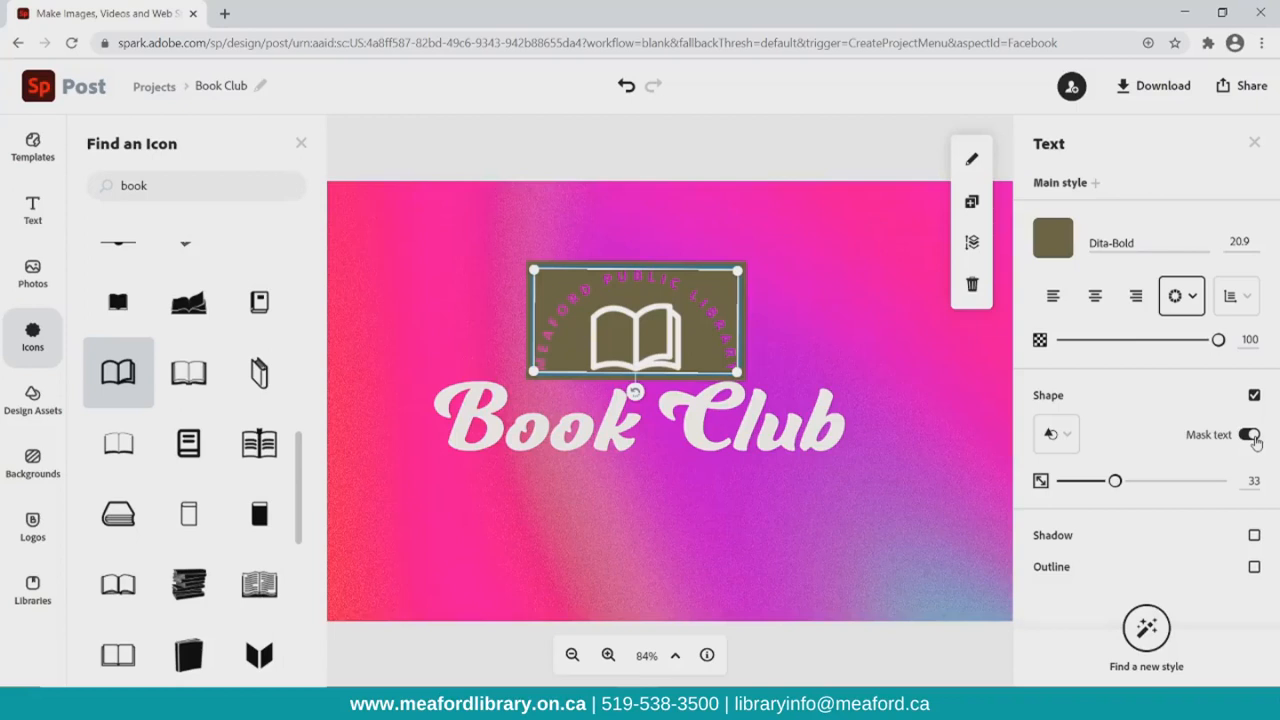
{"action": "left_click", "coordinate": [1251, 437]}
{"action": "left_click", "coordinate": [1254, 396]}
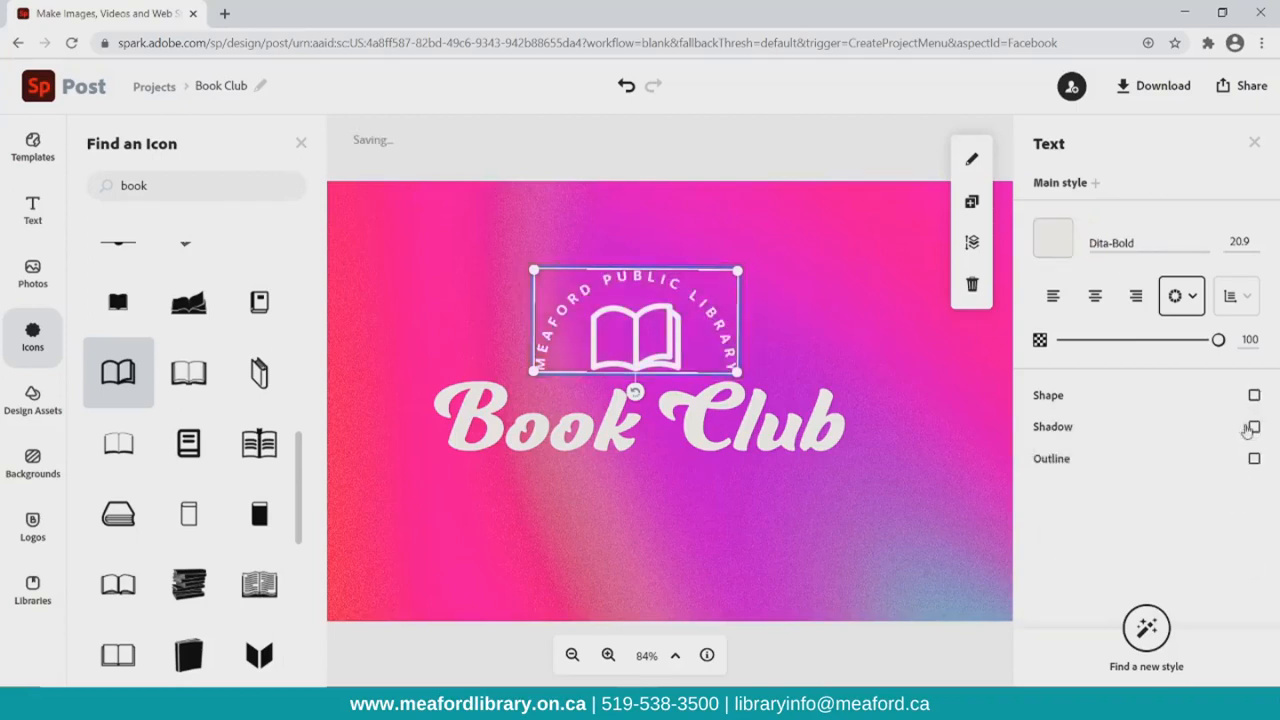
Add a shadow to the arched "Meaford Public Library" text and colour it black
{"action": "left_click", "coordinate": [1253, 427]}
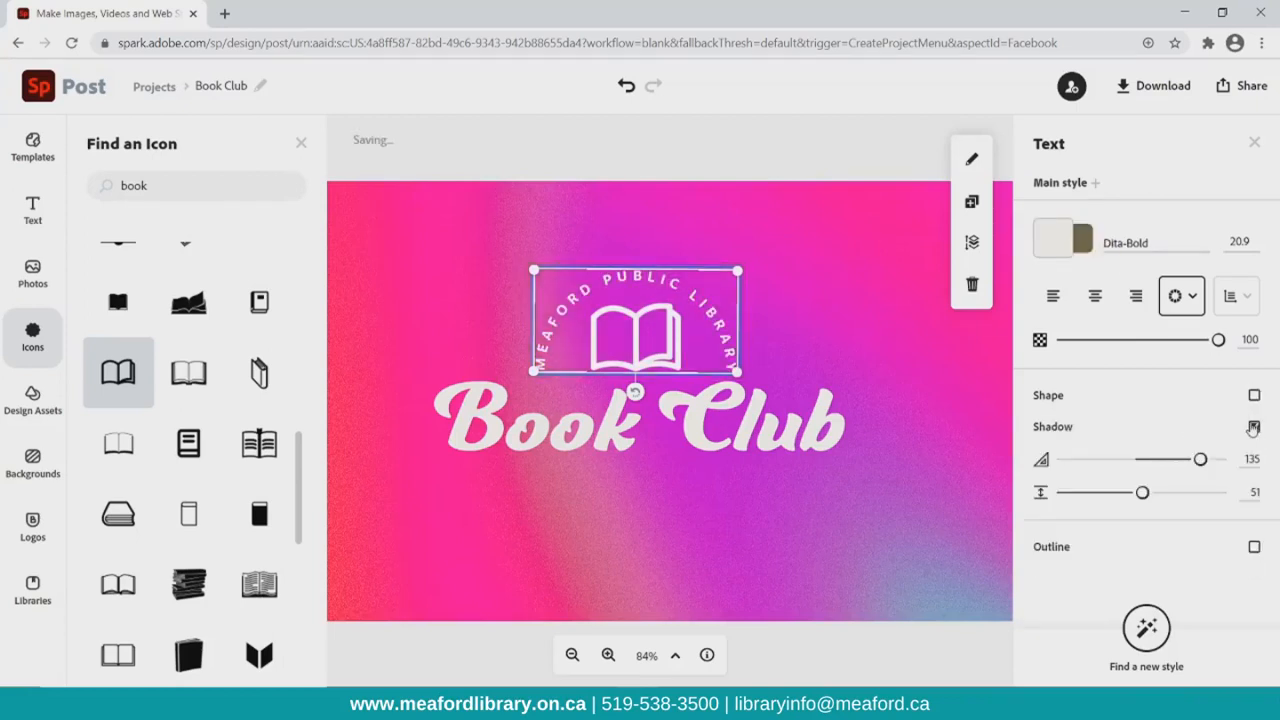
{"action": "left_click", "coordinate": [1072, 240]}
{"action": "left_click", "coordinate": [1102, 385]}
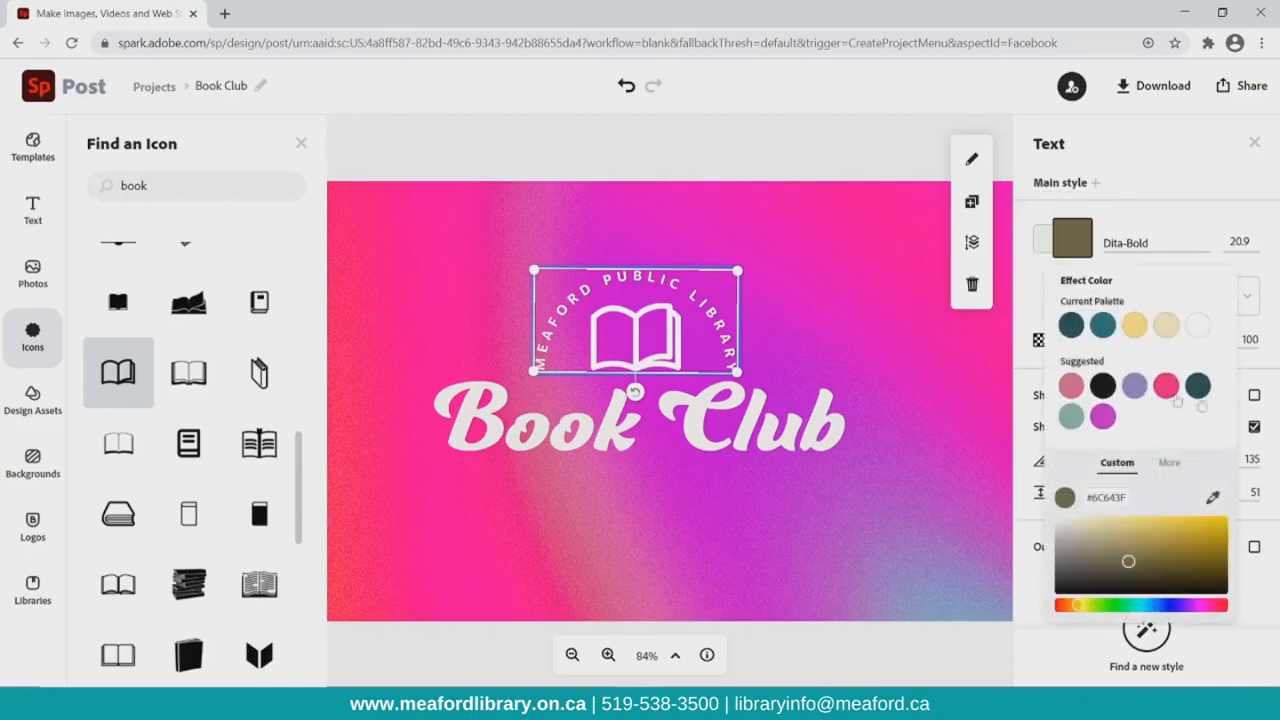
{"action": "left_click", "coordinate": [1150, 462]}
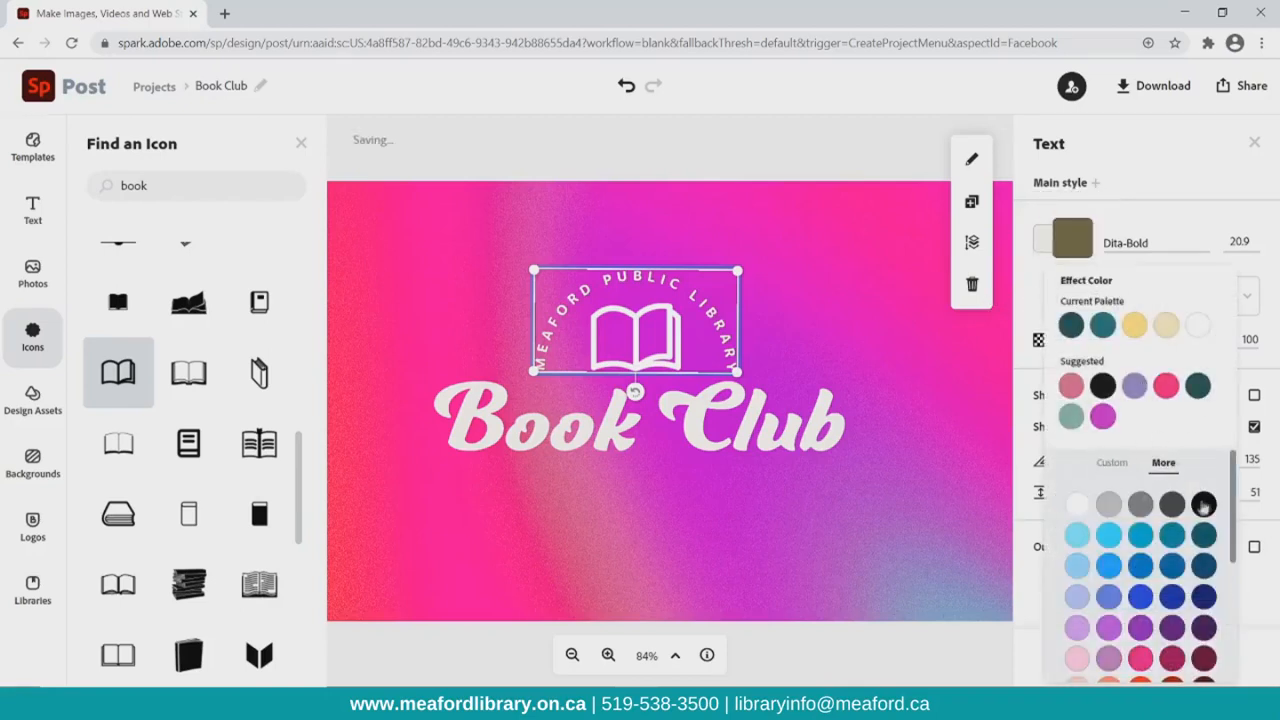
{"action": "left_click", "coordinate": [1144, 219]}
Inspect the arched text's shadow close up and try a shadow distance of 26 together with an outline
{"action": "left_click", "coordinate": [608, 656]}
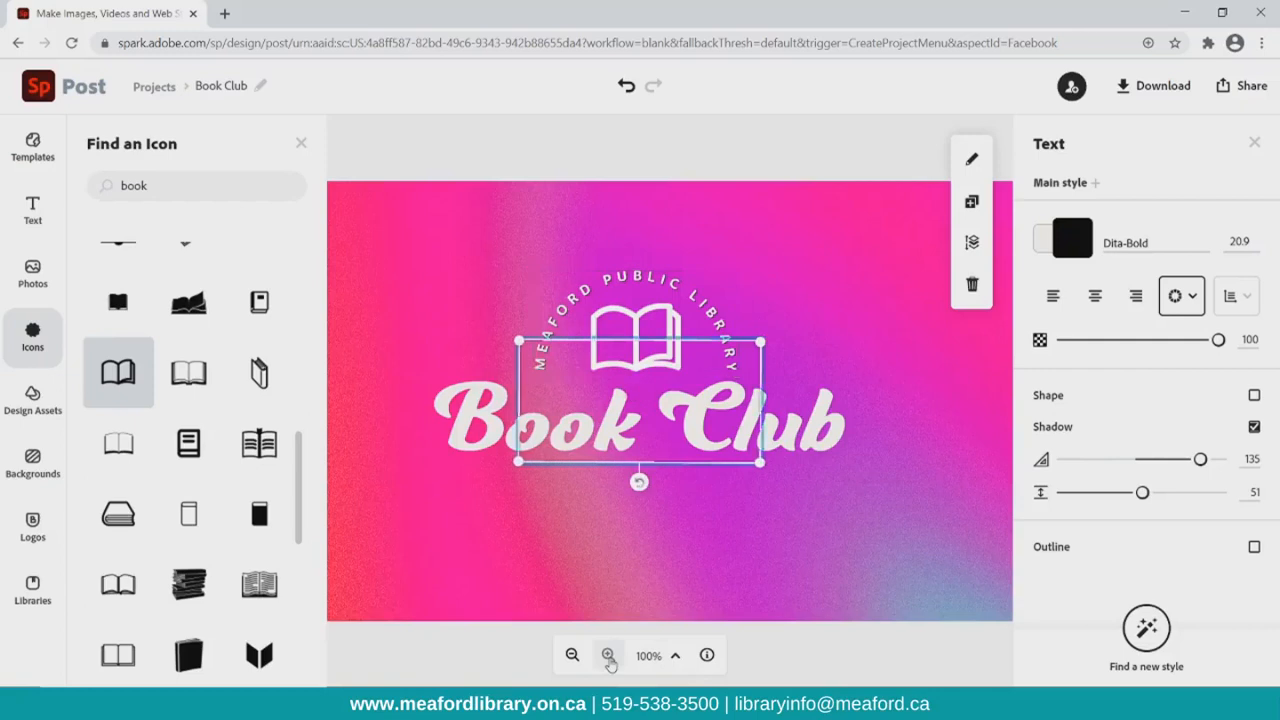
{"action": "left_click", "coordinate": [608, 655]}
{"action": "left_click", "coordinate": [608, 655]}
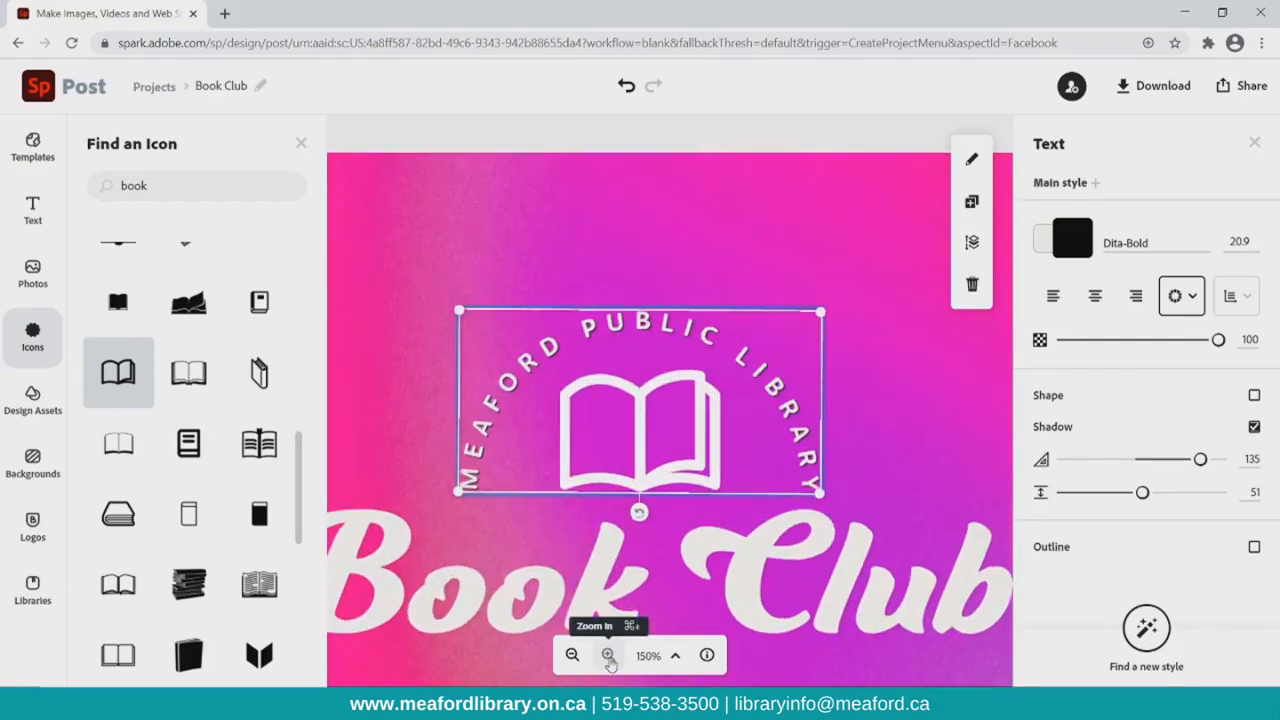
{"action": "left_click", "coordinate": [608, 655]}
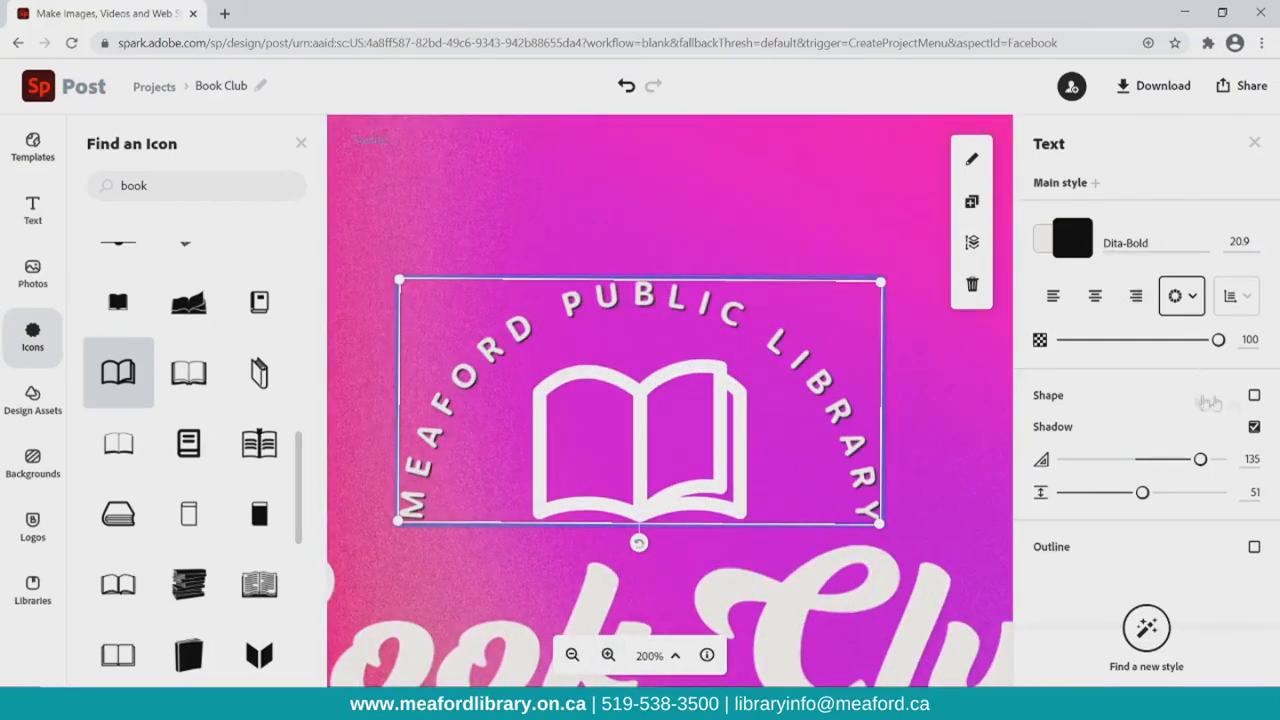
{"action": "left_click", "coordinate": [1255, 547]}
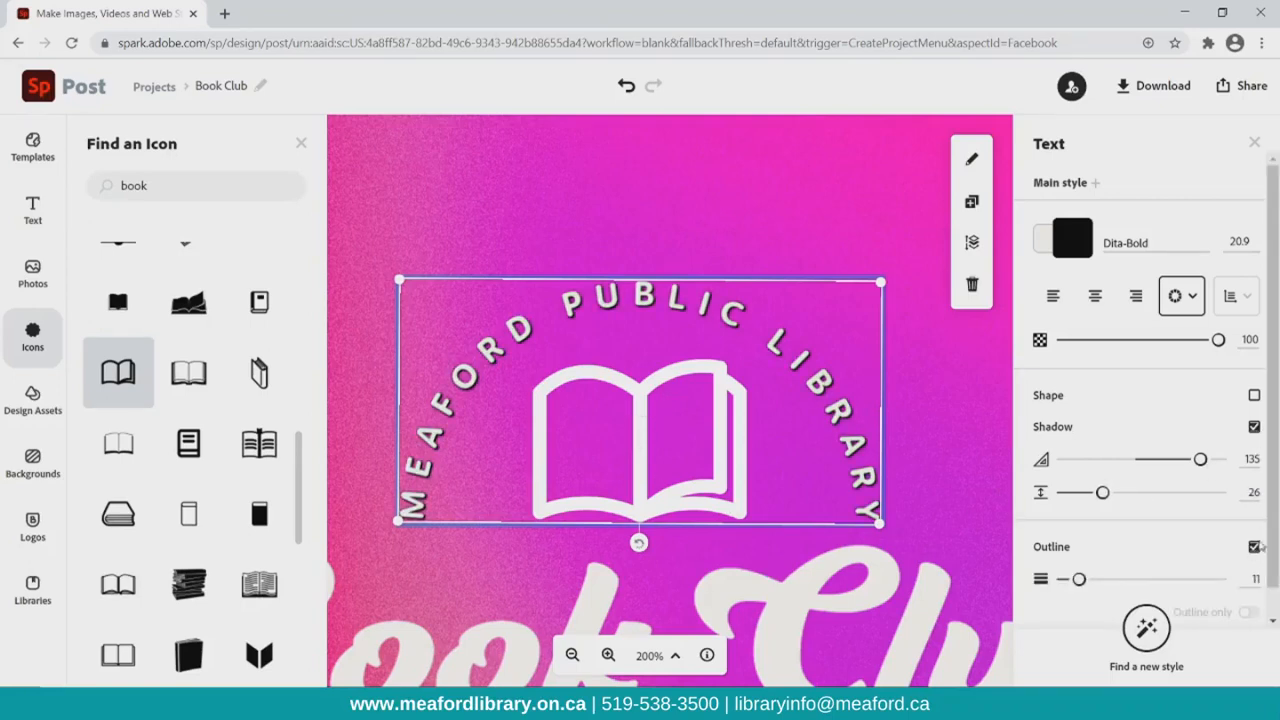
{"action": "left_click", "coordinate": [1255, 547]}
{"action": "left_click", "coordinate": [572, 655]}
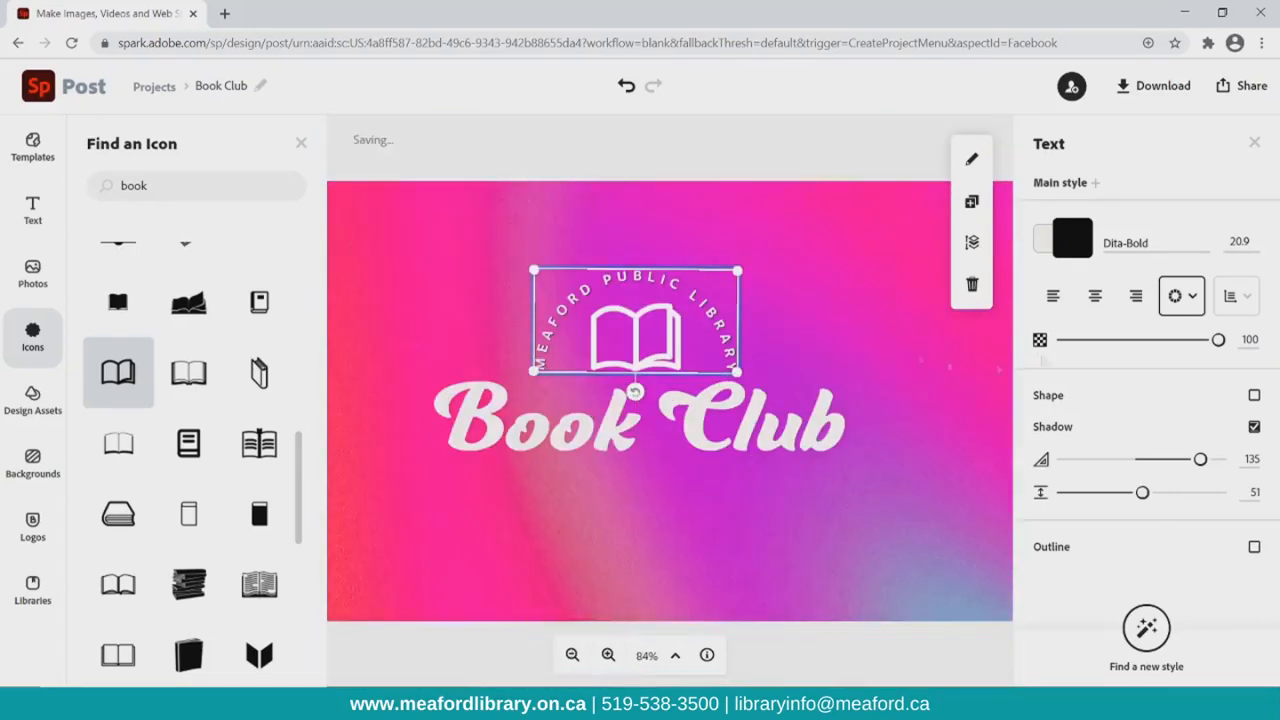
Try the circle, semi-circle and inverted semi-circle layouts on the "Book Club" text
{"action": "left_click", "coordinate": [760, 462]}
{"action": "left_click", "coordinate": [722, 426]}
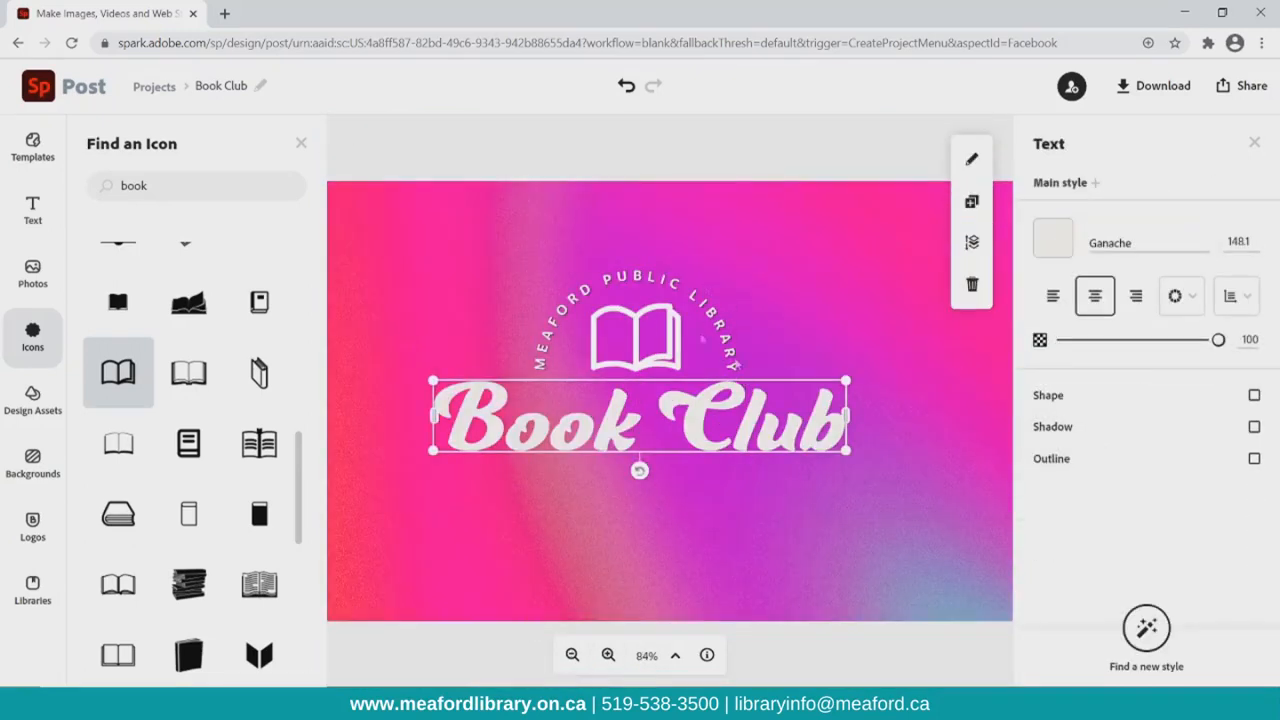
{"action": "left_click", "coordinate": [1181, 296]}
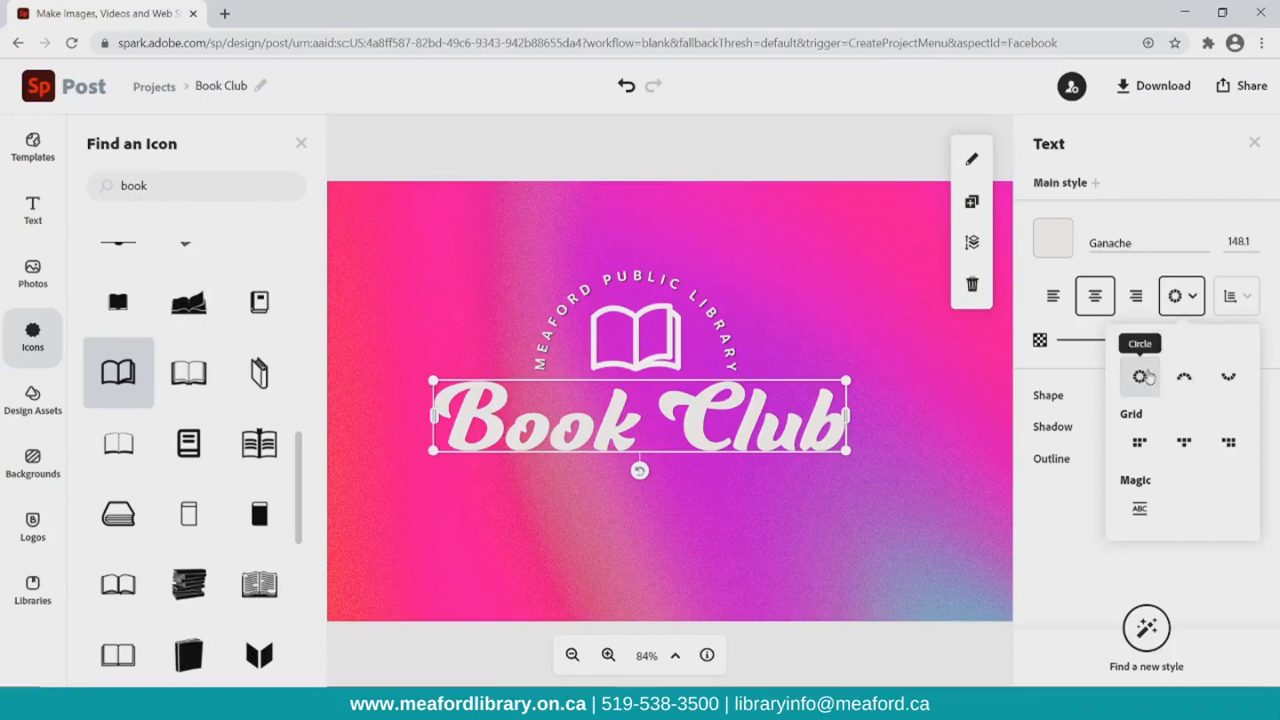
{"action": "left_click", "coordinate": [1140, 376]}
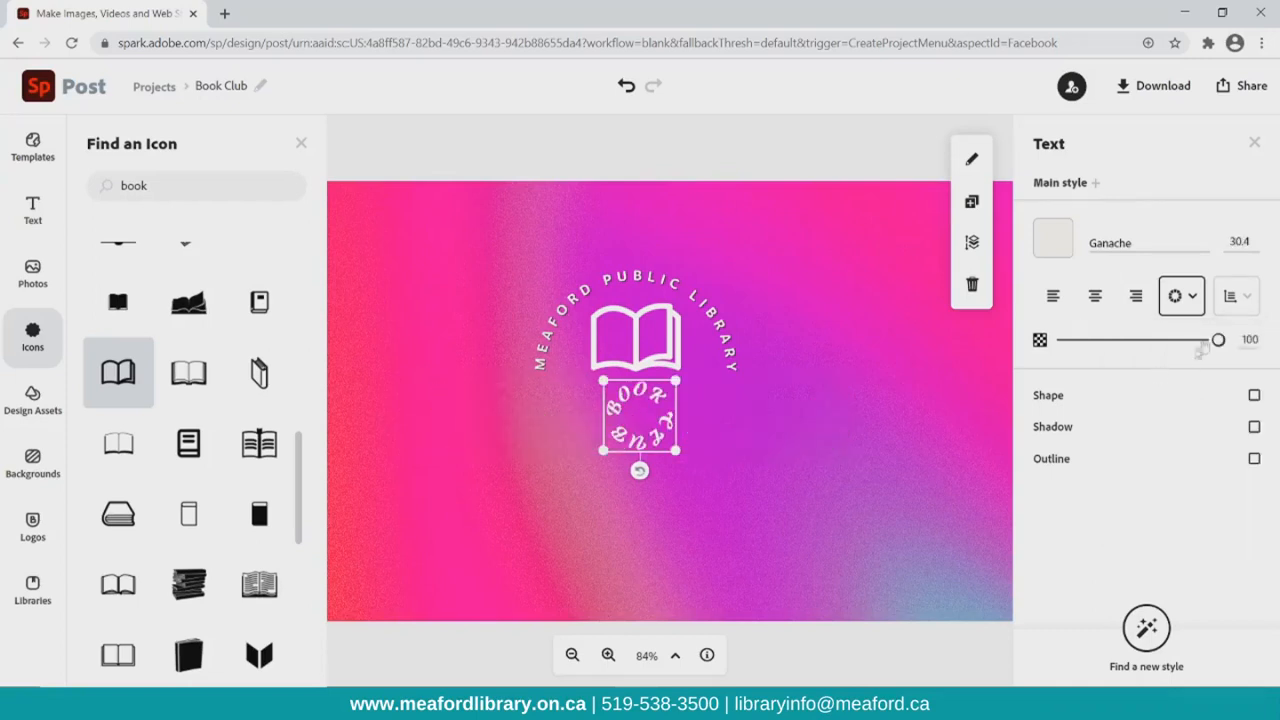
{"action": "left_click", "coordinate": [1181, 296]}
{"action": "left_click", "coordinate": [1185, 372]}
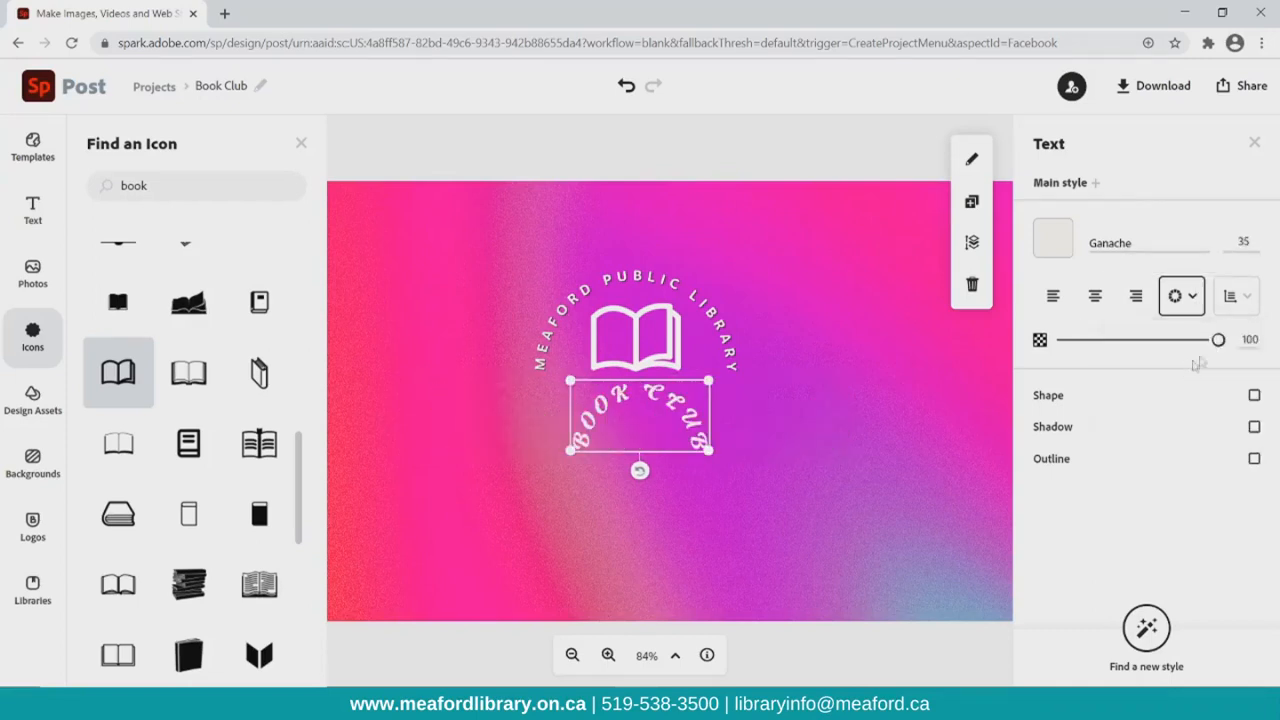
{"action": "left_click", "coordinate": [1181, 296]}
{"action": "left_click", "coordinate": [1227, 378]}
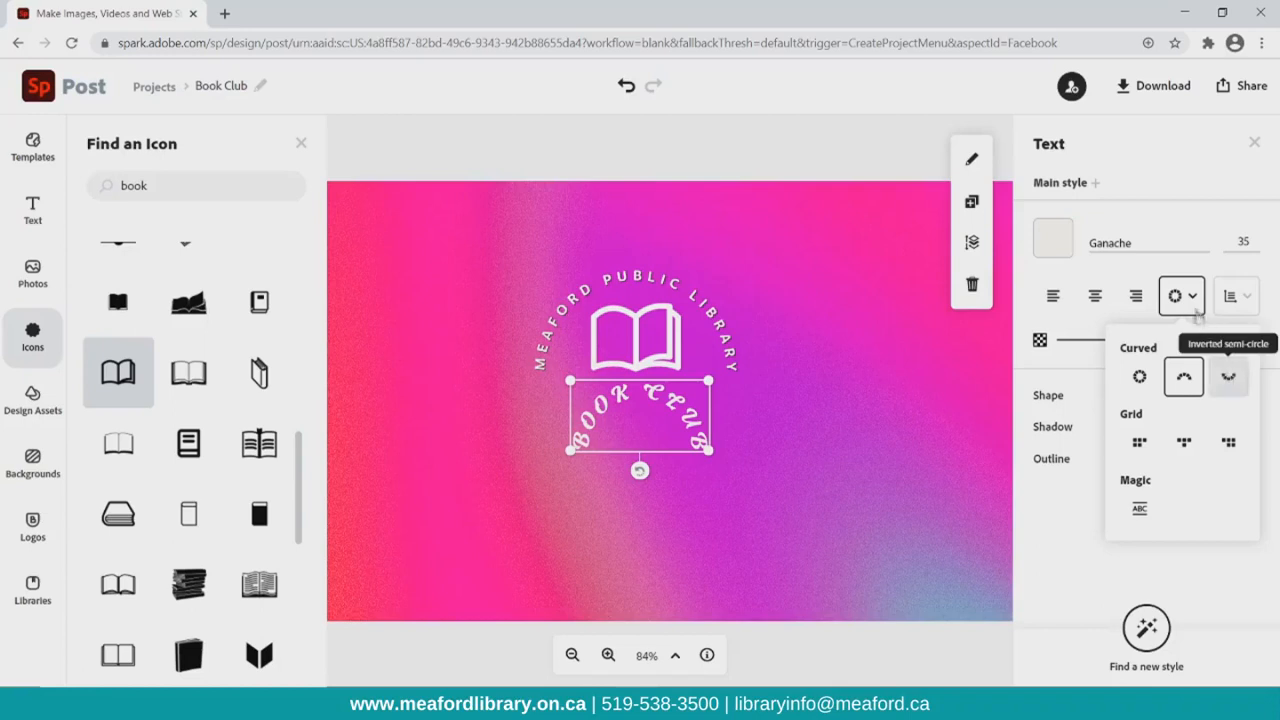
Try the left, center and right-aligned grid and Capitalize & fit layouts on "Book Club", and return it to plain centre alignment
{"action": "left_click", "coordinate": [1181, 296]}
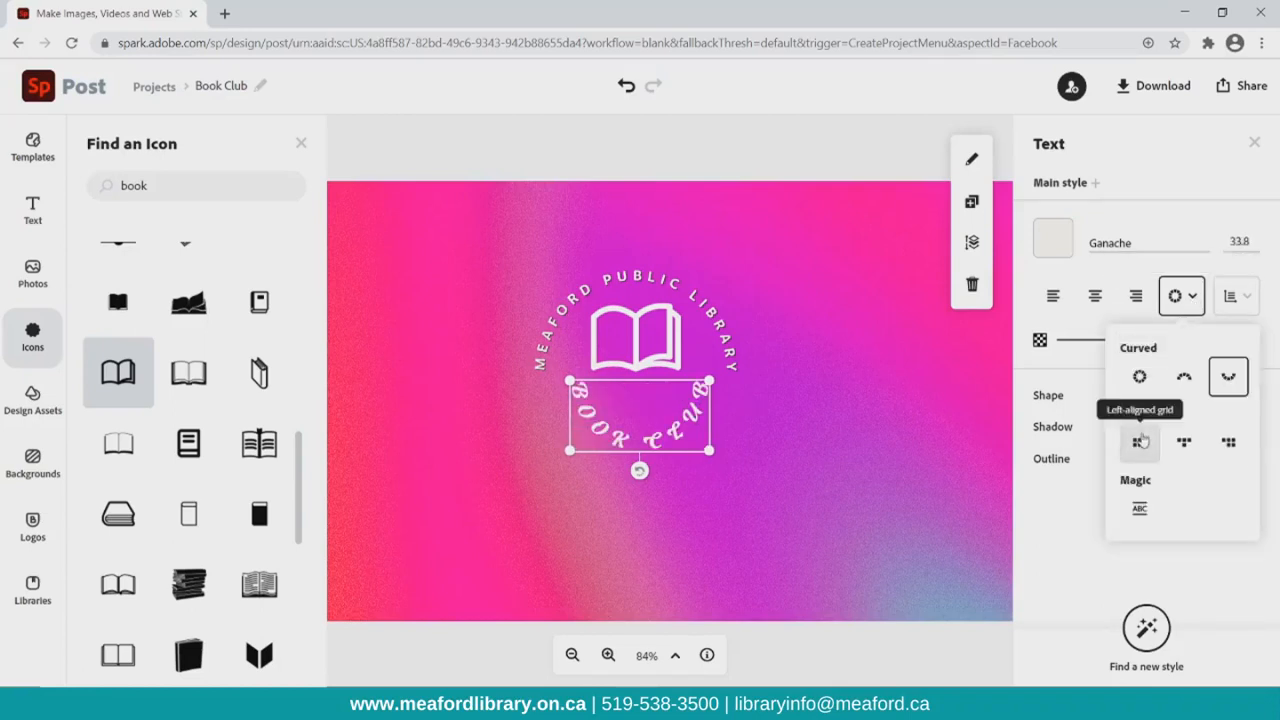
{"action": "left_click", "coordinate": [1139, 441]}
{"action": "left_click", "coordinate": [1186, 310]}
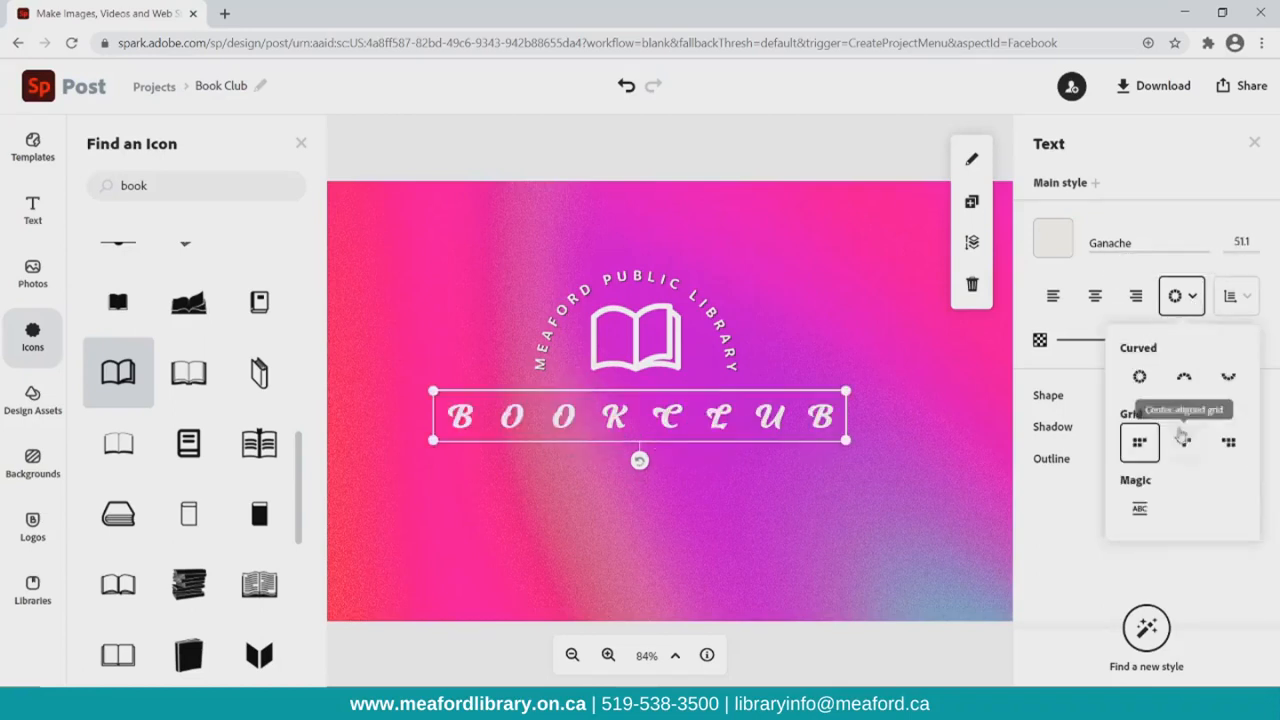
{"action": "left_click", "coordinate": [1195, 313]}
{"action": "left_click", "coordinate": [1195, 313]}
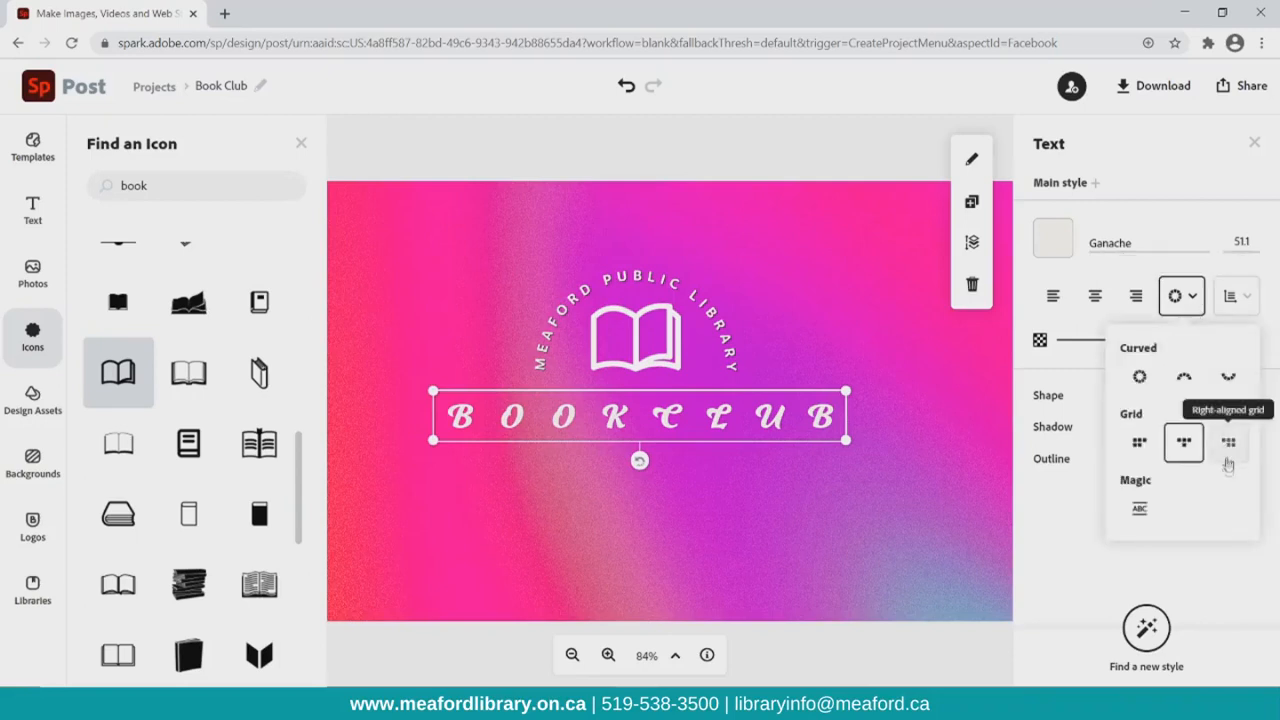
{"action": "left_click", "coordinate": [1205, 315]}
{"action": "left_click", "coordinate": [1200, 310]}
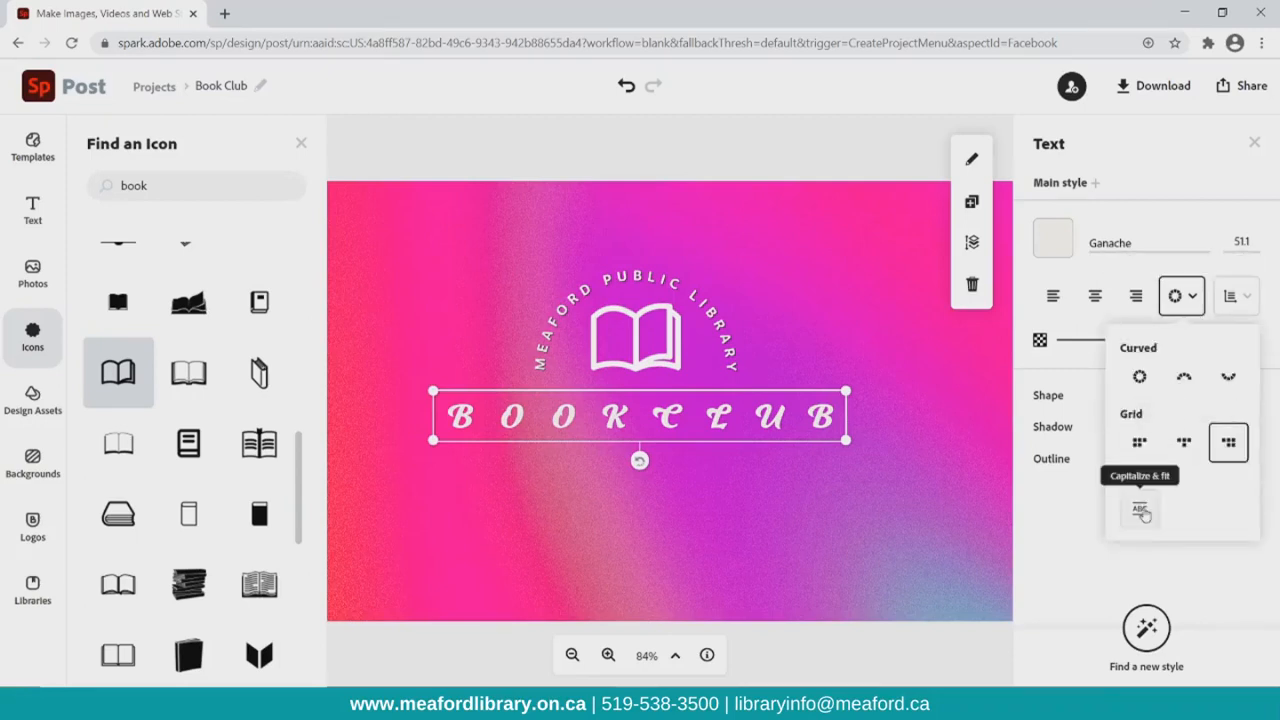
{"action": "left_click", "coordinate": [1139, 508]}
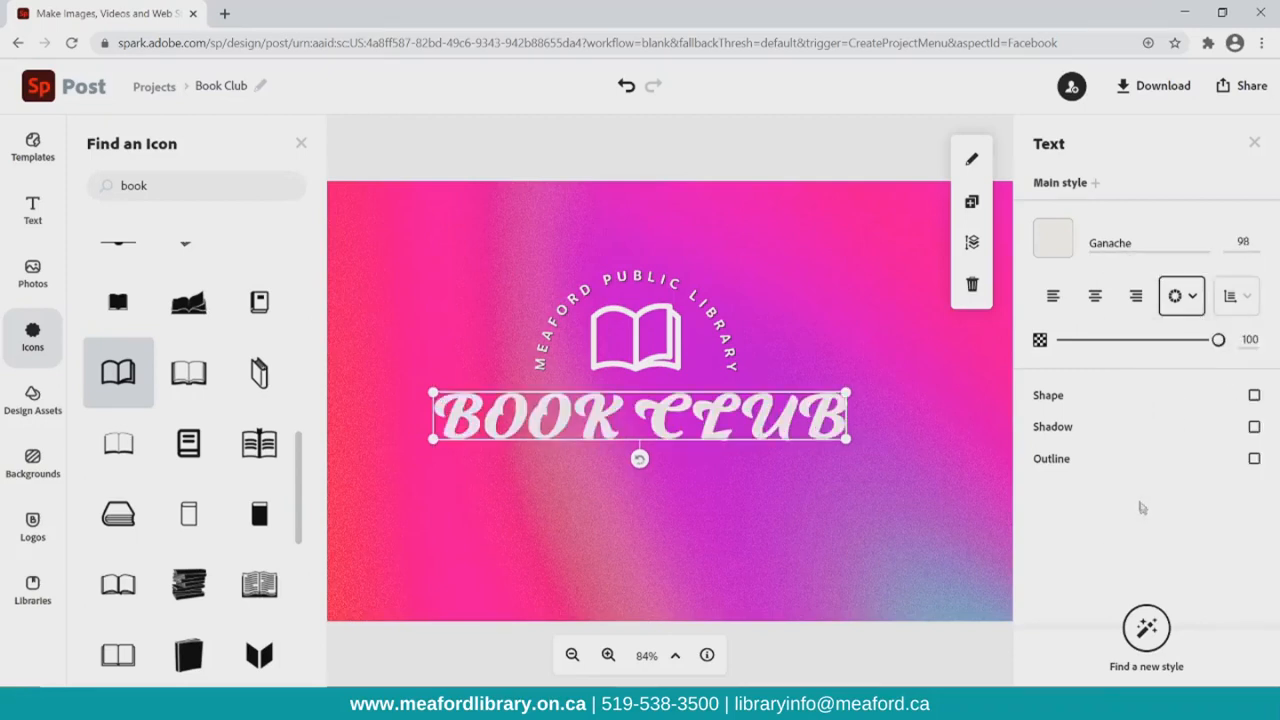
{"action": "left_click", "coordinate": [1096, 296]}
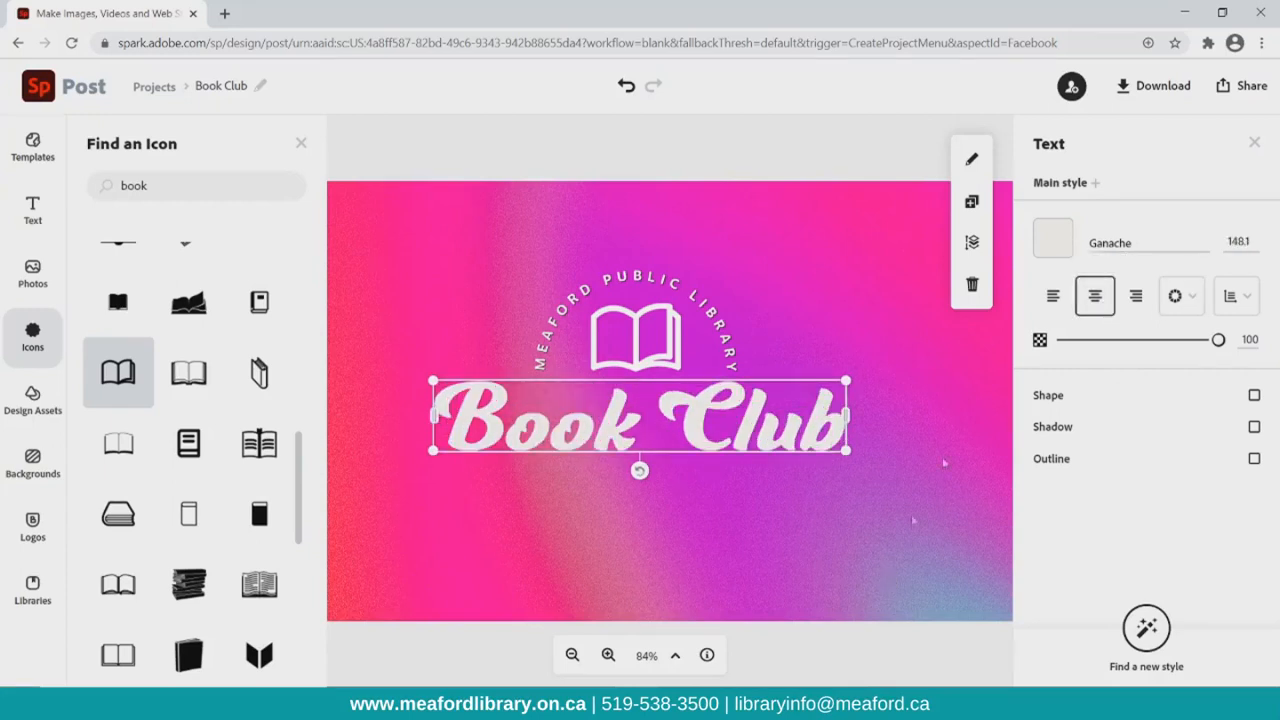
Enlarge the arched text and book icon together, centre them horizontally, and move "Book Club" slightly lower to leave a gap
{"action": "left_click", "coordinate": [891, 335]}
{"action": "left_click", "coordinate": [717, 325]}
{"action": "left_click_drag", "start_coordinate": [737, 269], "coordinate": [836, 221]}
{"action": "left_click_drag", "start_coordinate": [684, 315], "coordinate": [638, 322]}
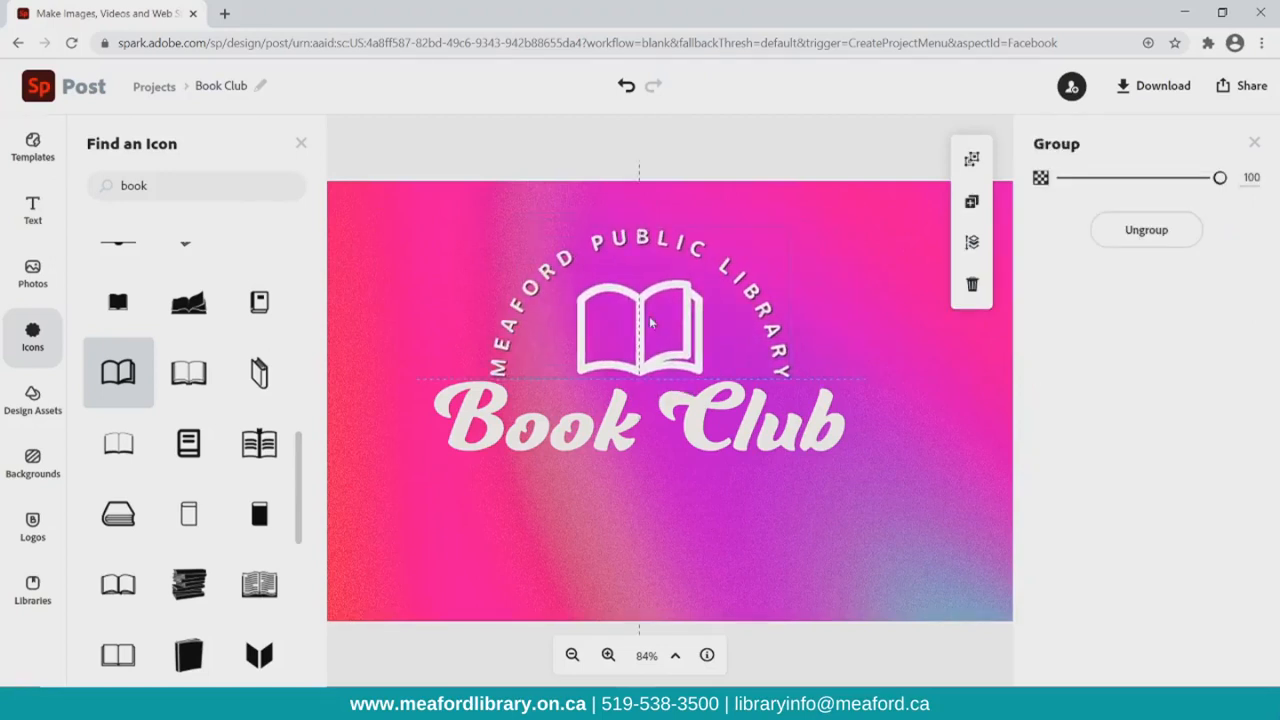
{"action": "left_click_drag", "start_coordinate": [693, 420], "coordinate": [694, 440]}
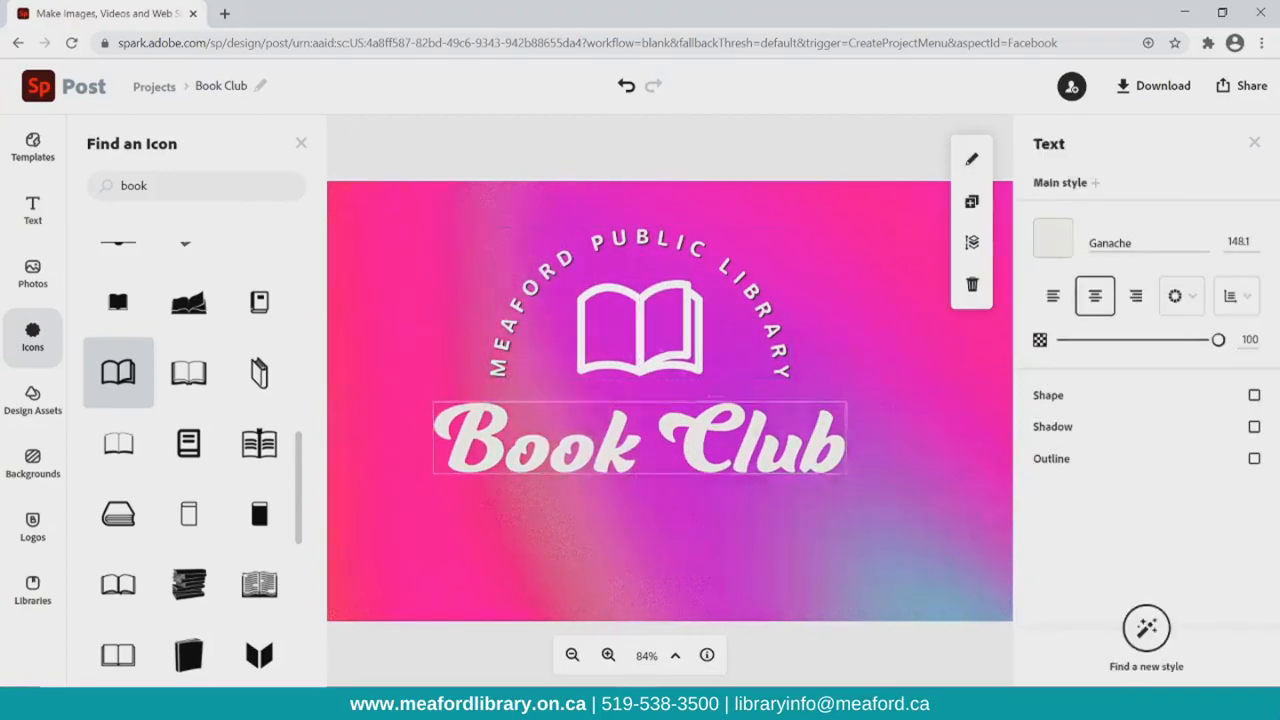
Group the arched text, book icon and "Book Club", and move the group up towards the top edge of the post
{"action": "left_click_drag", "start_coordinate": [444, 163], "coordinate": [850, 484]}
{"action": "key", "text": "ctrl+g"}
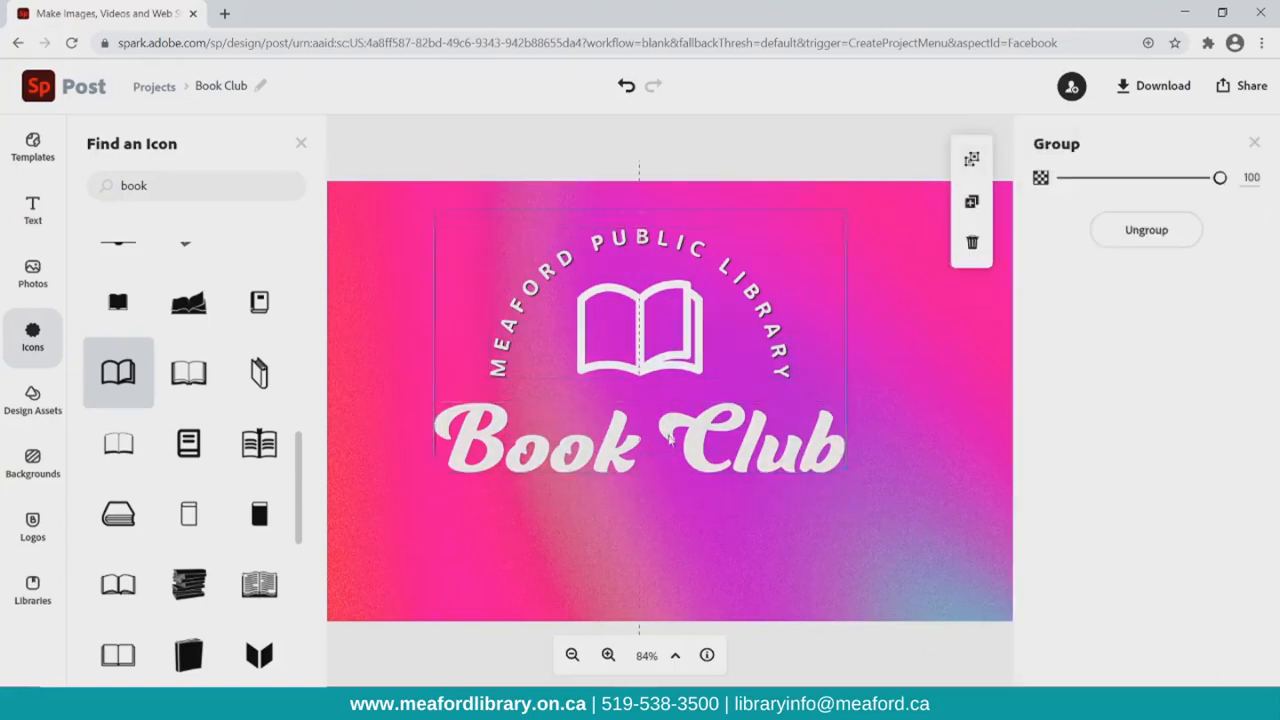
{"action": "left_click_drag", "start_coordinate": [674, 452], "coordinate": [672, 432]}
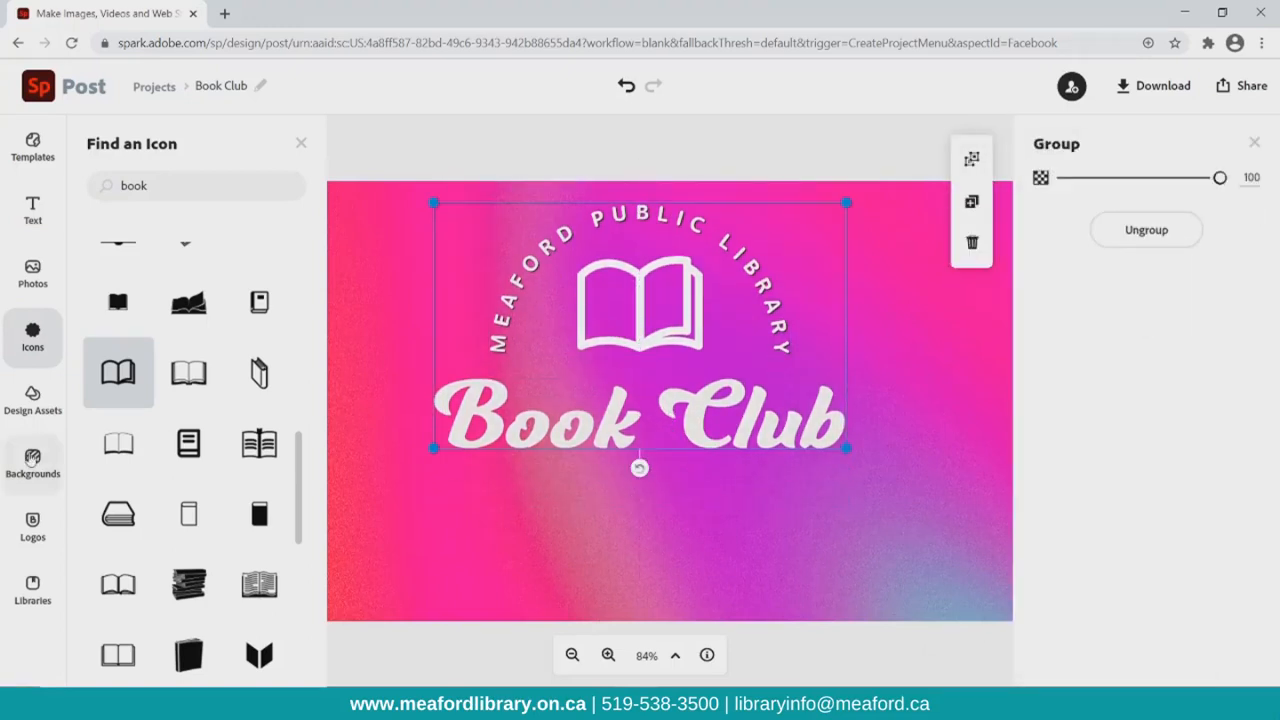
Add the text "More Books. More Discussion." and centre it just below "Book Club"
{"action": "left_click", "coordinate": [21, 223]}
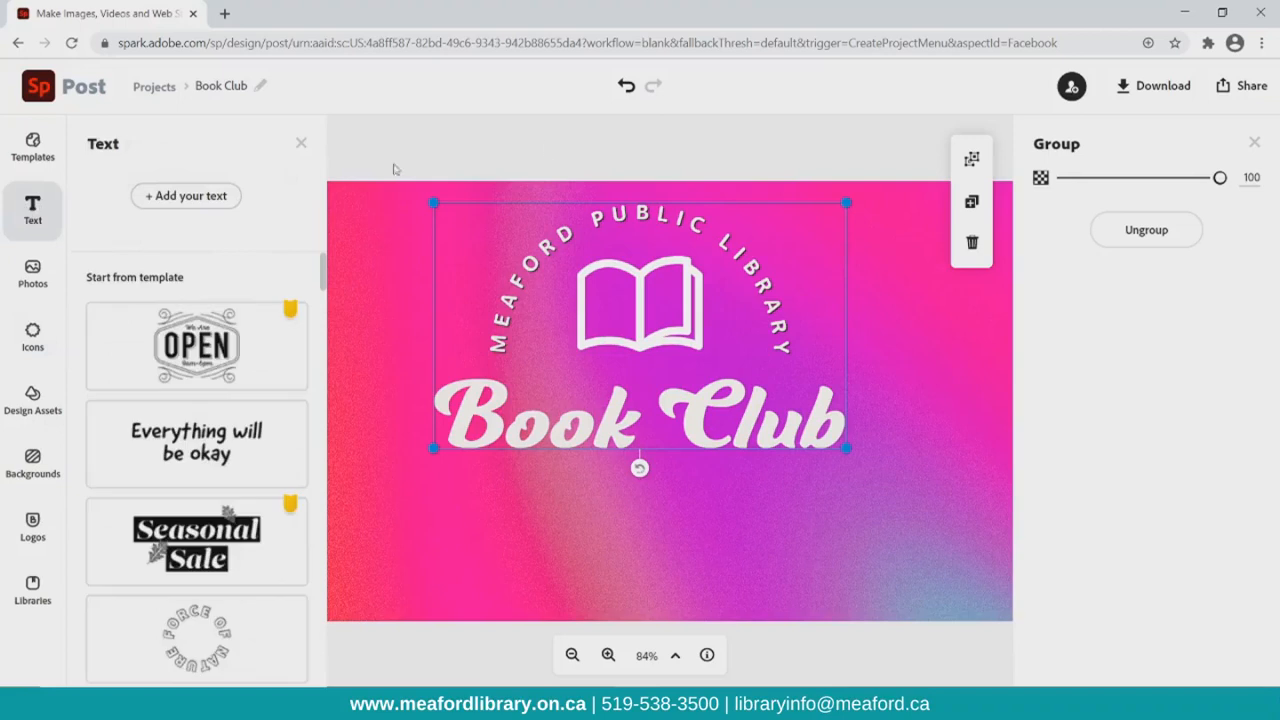
{"action": "left_click", "coordinate": [466, 160]}
{"action": "left_click", "coordinate": [213, 196]}
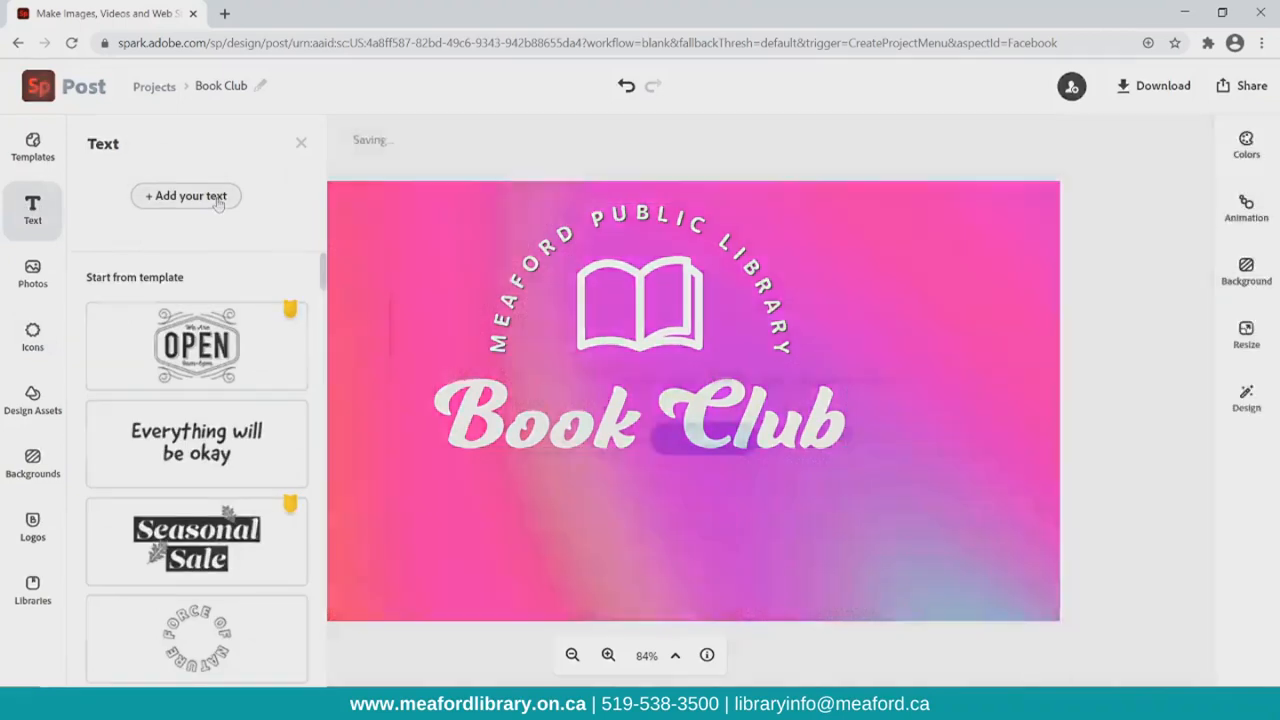
{"action": "type", "text": "More Book"}
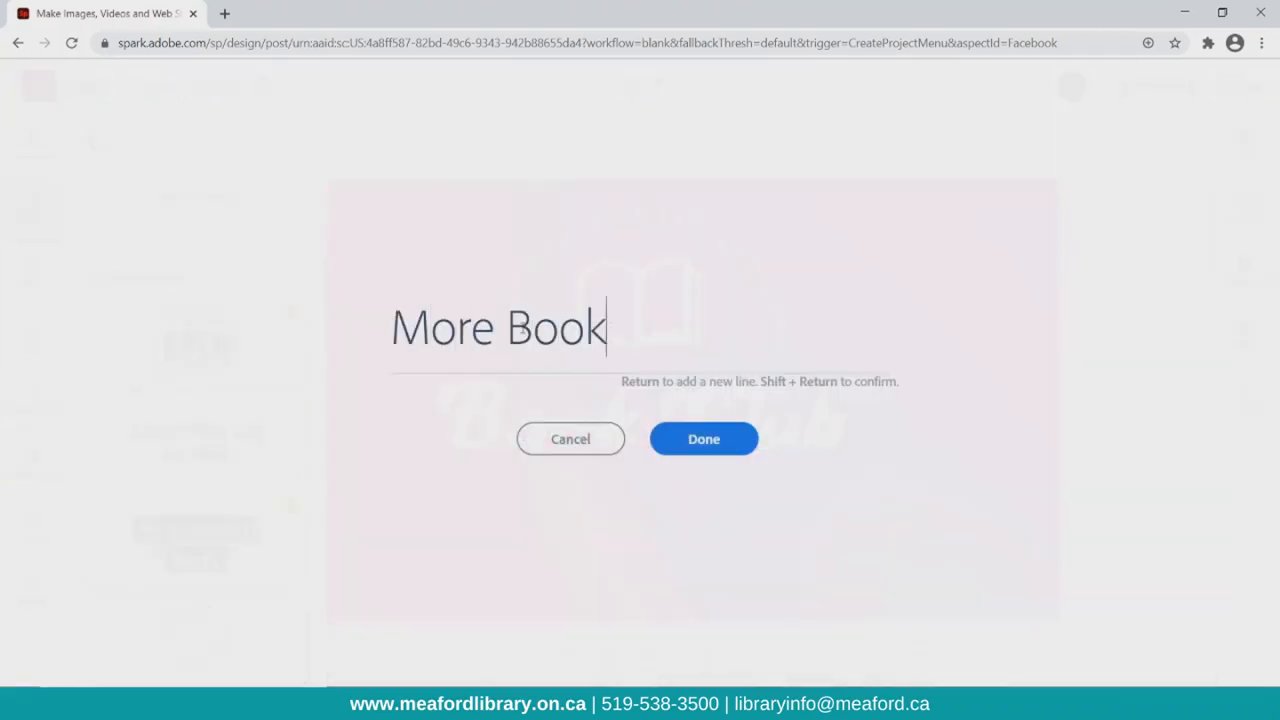
{"action": "type", "text": "s. More Discussi"}
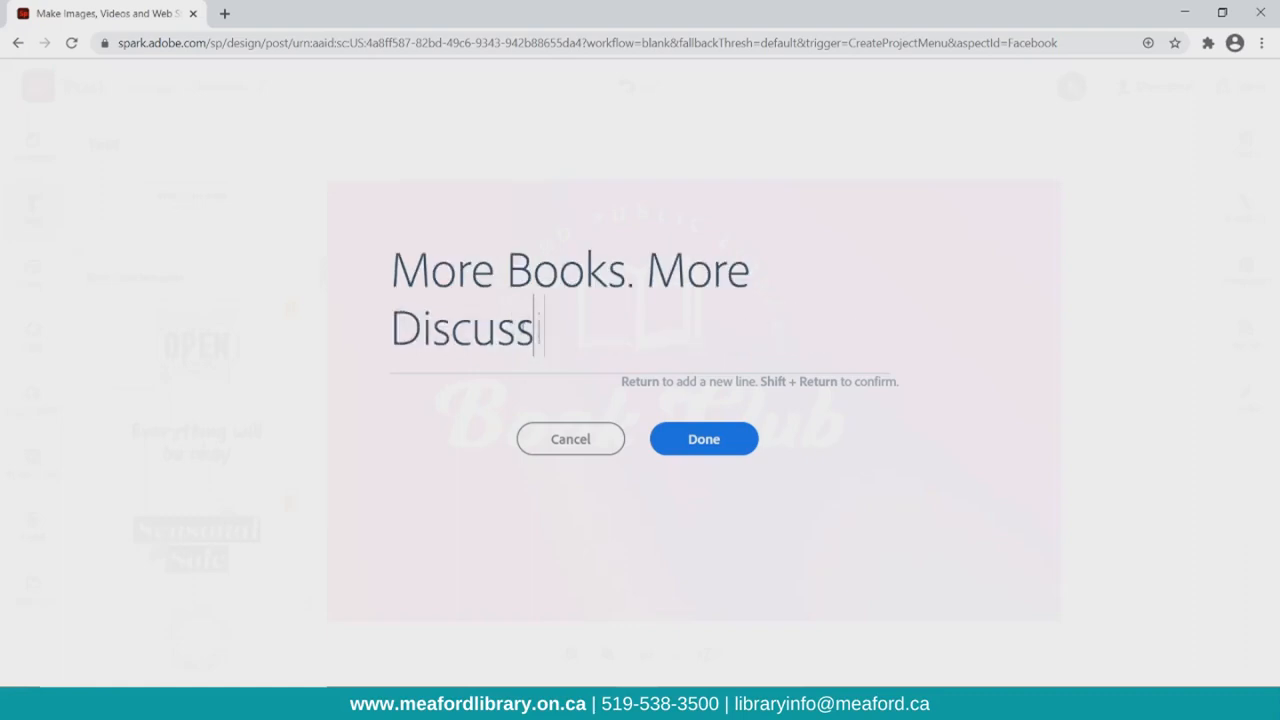
{"action": "type", "text": "on."}
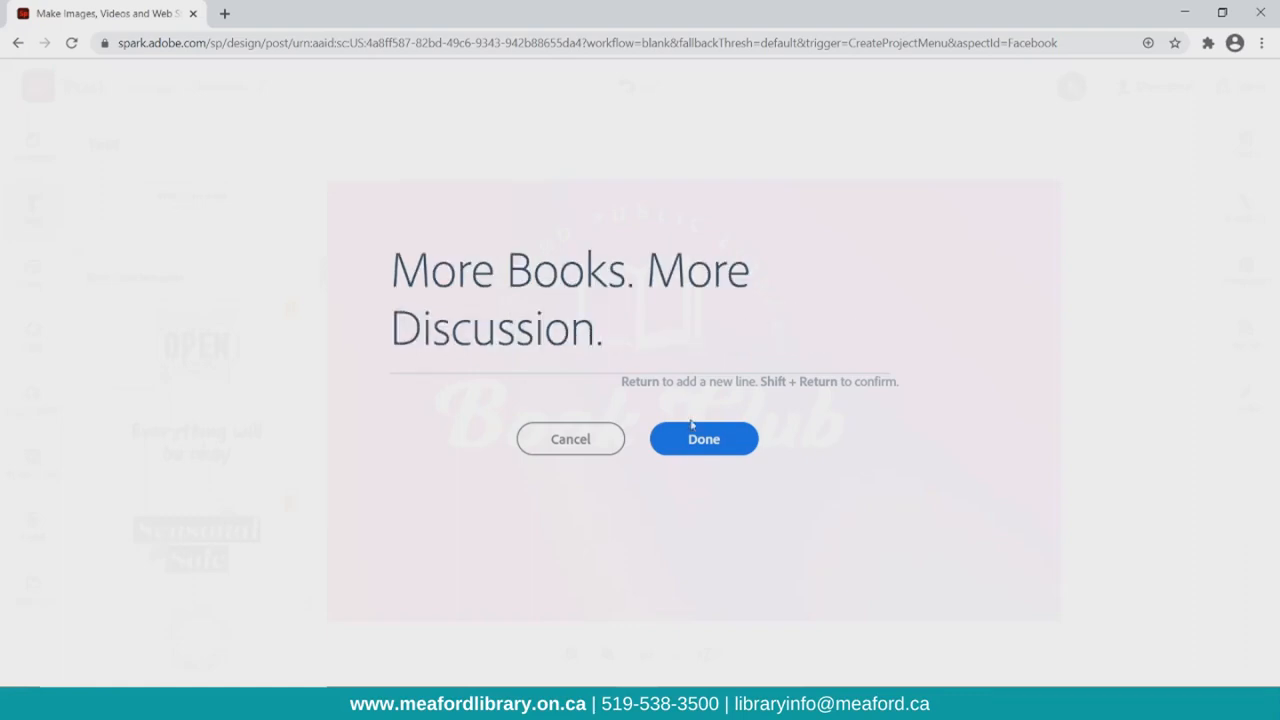
{"action": "left_click", "coordinate": [697, 433]}
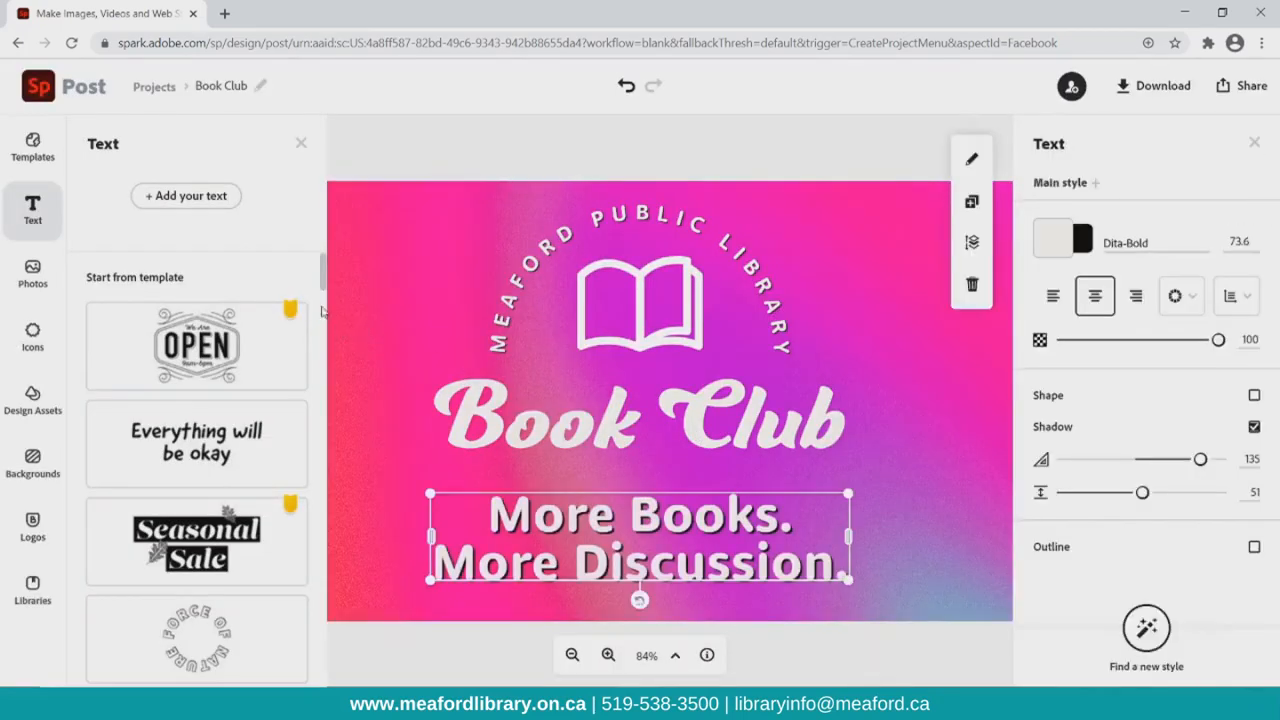
{"action": "left_click_drag", "start_coordinate": [632, 524], "coordinate": [630, 508]}
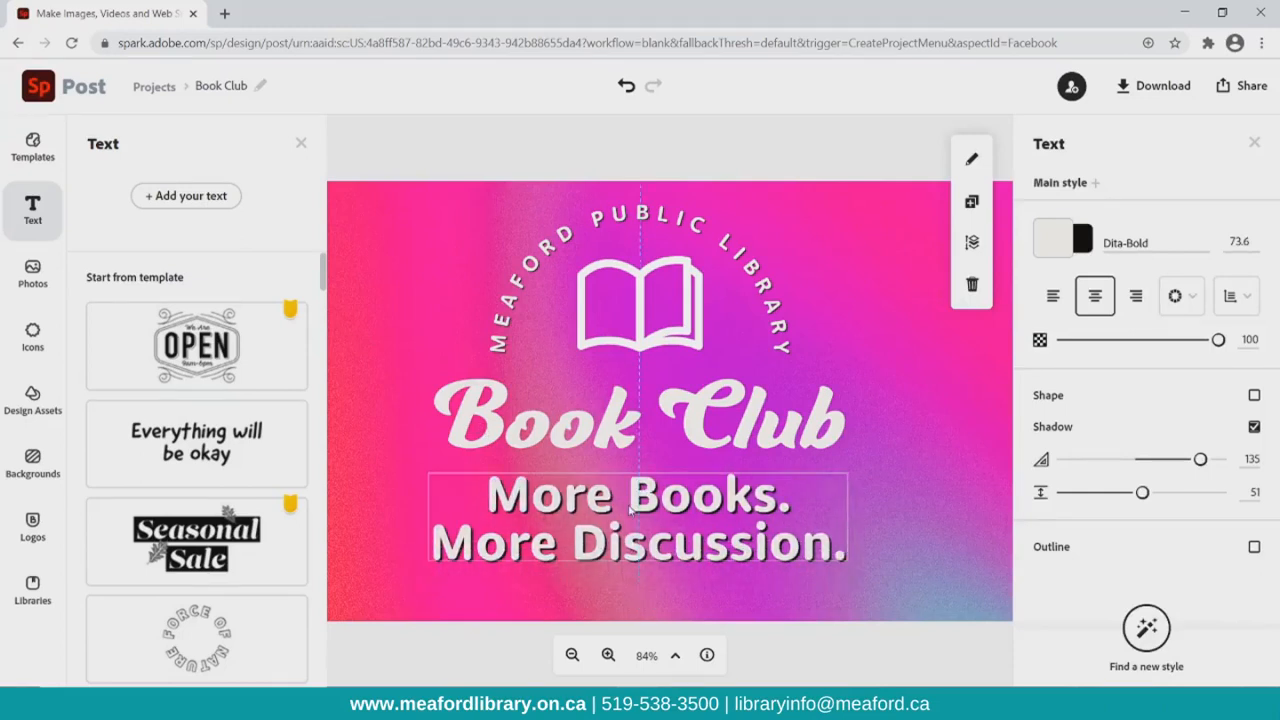
Set the "More Books. More Discussion." text colour to white and remove its shadow
{"action": "left_click", "coordinate": [1146, 249]}
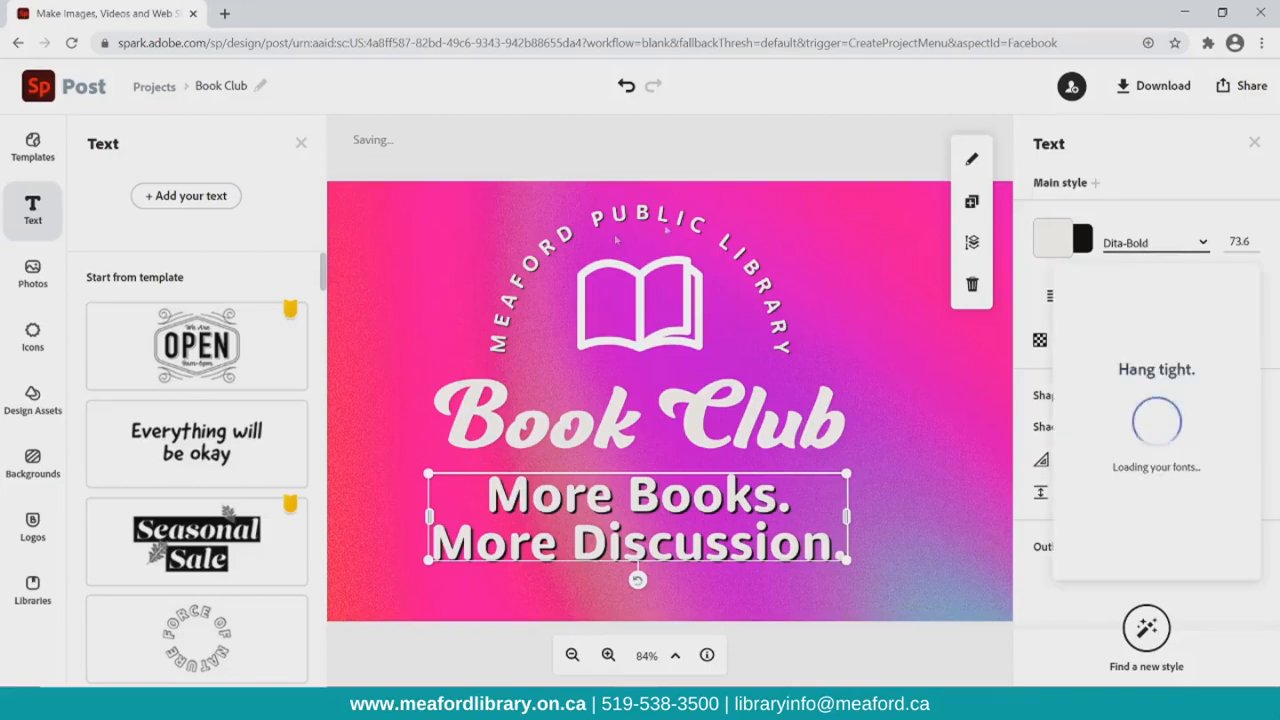
{"action": "left_click", "coordinate": [1187, 234]}
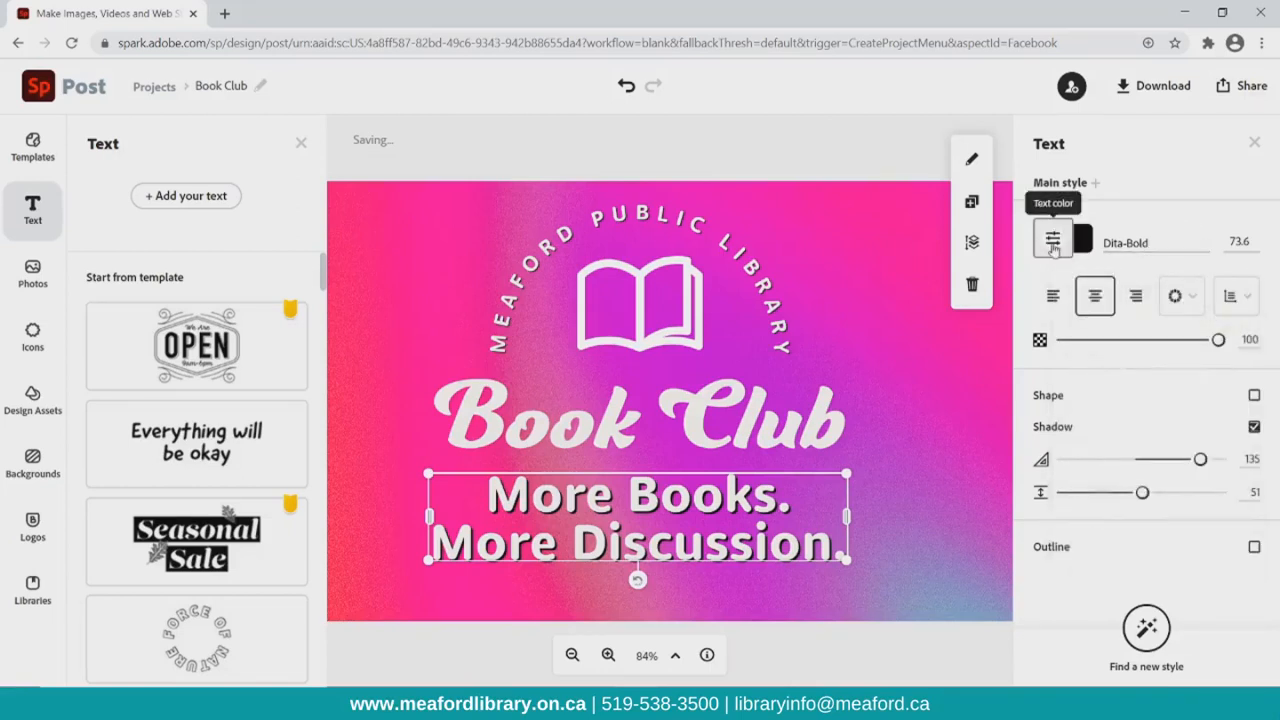
{"action": "left_click", "coordinate": [1053, 240]}
{"action": "left_click", "coordinate": [1198, 329]}
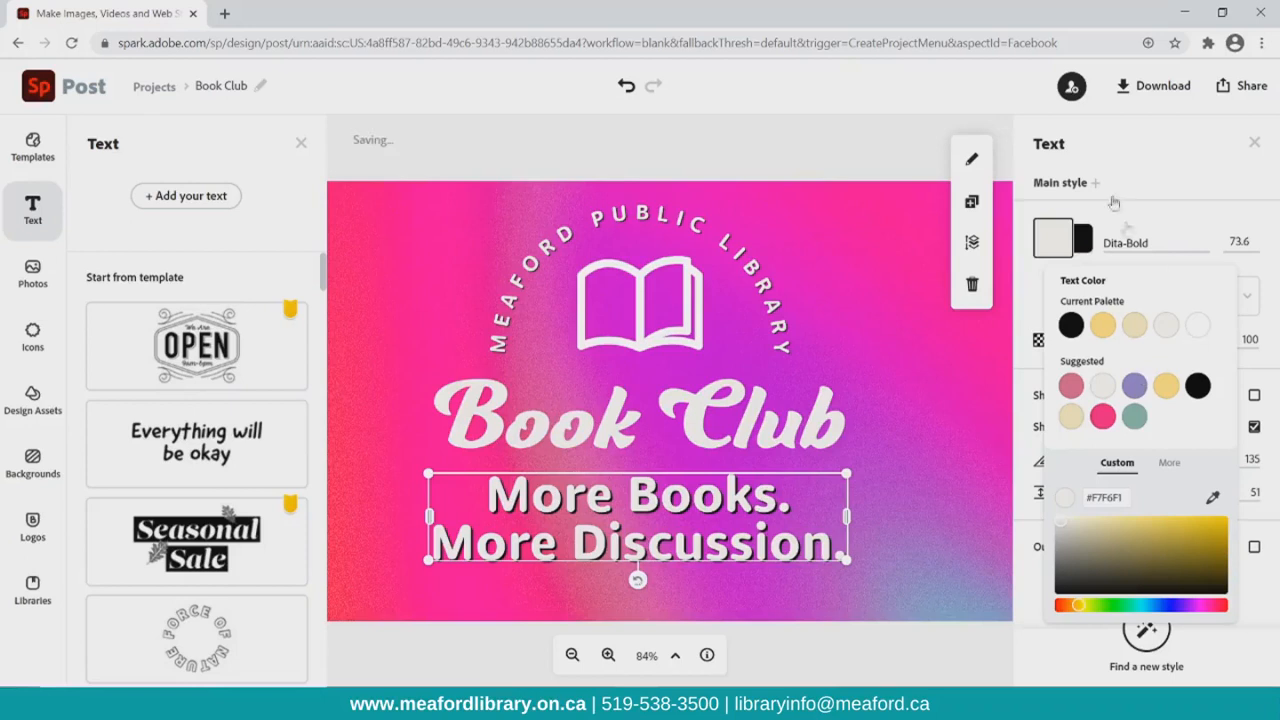
{"action": "left_click", "coordinate": [1250, 368]}
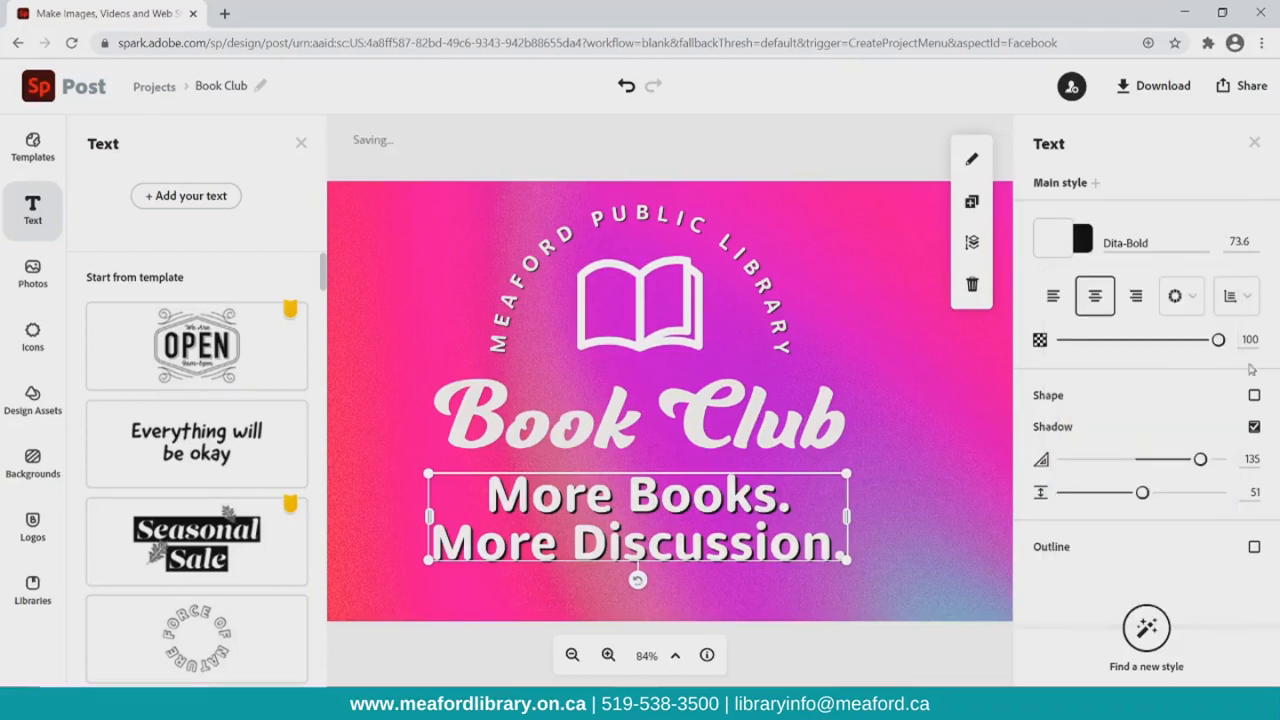
{"action": "left_click", "coordinate": [1254, 427]}
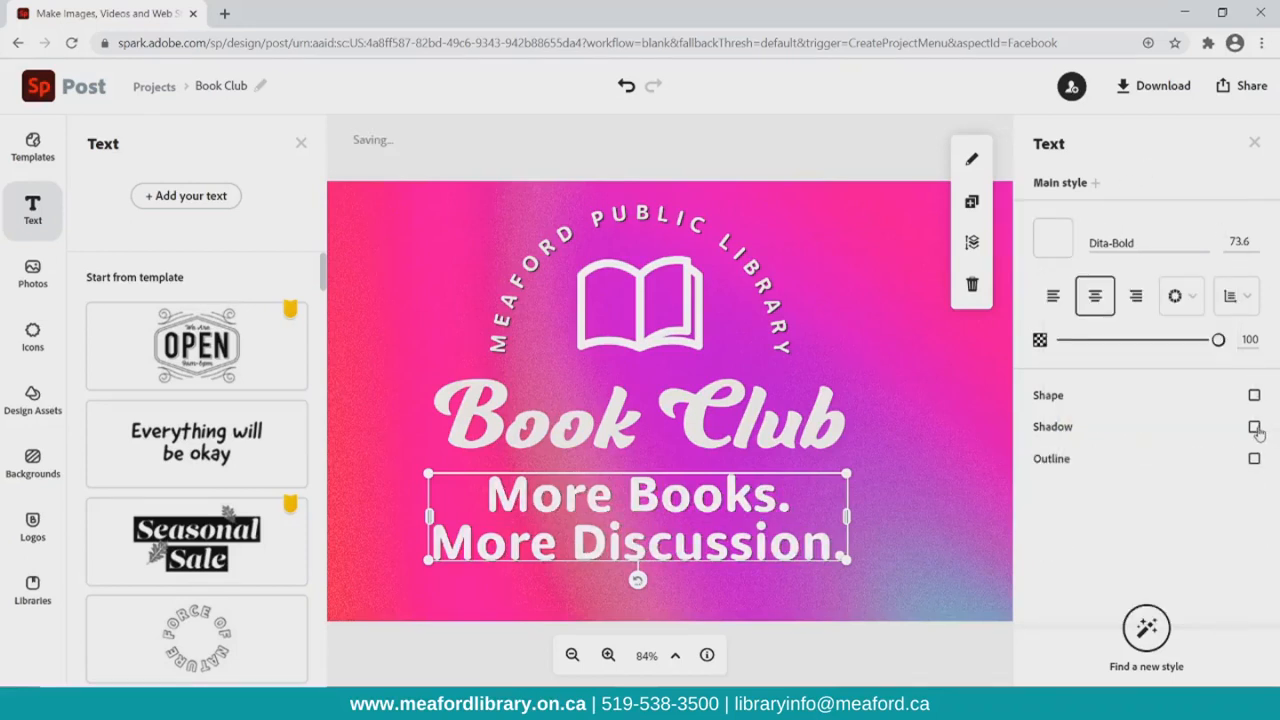
Tighten the tagline's line spacing slightly and apply the Magic all-caps text layout to it
{"action": "left_click", "coordinate": [1232, 304]}
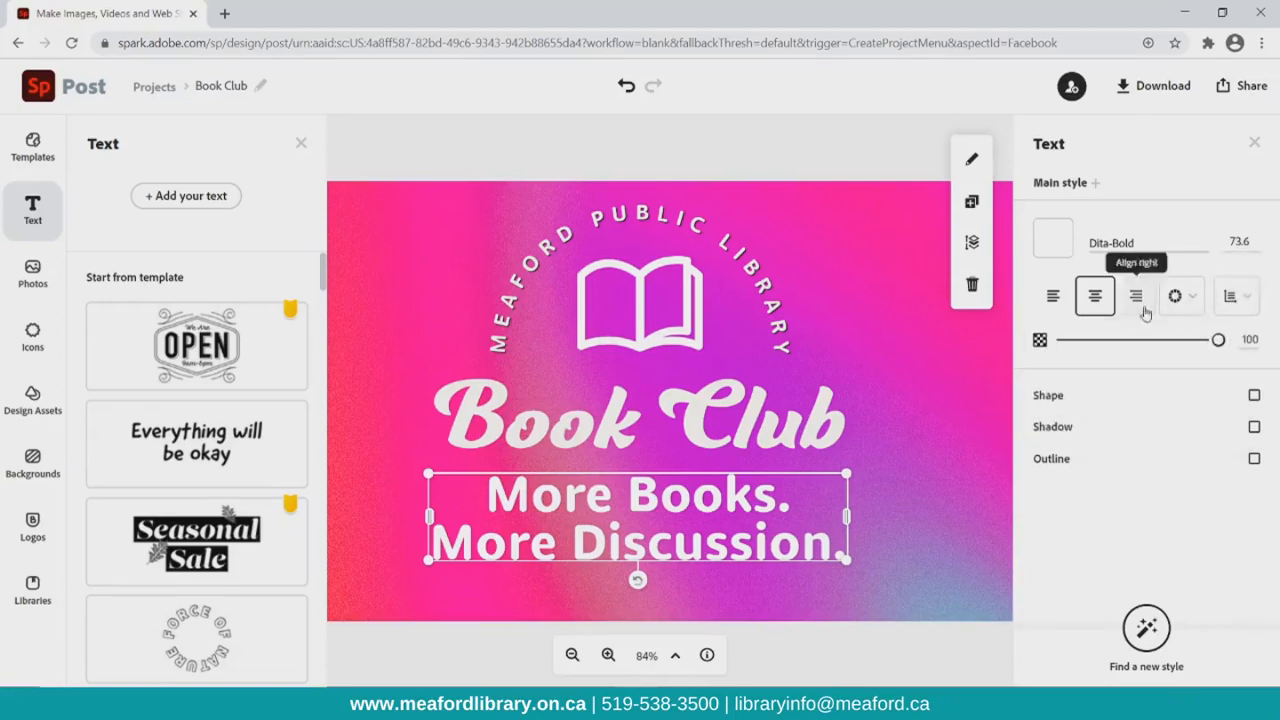
{"action": "left_click", "coordinate": [1247, 304]}
{"action": "left_click_drag", "start_coordinate": [1105, 364], "coordinate": [1143, 364]}
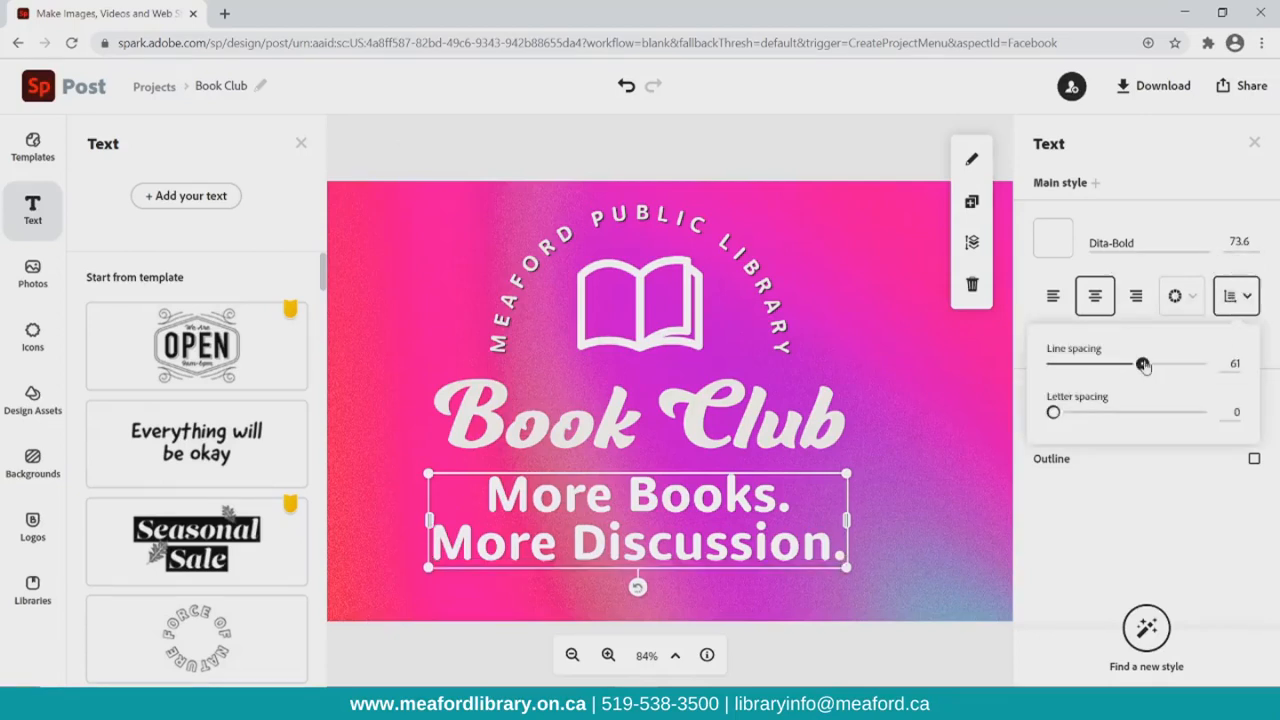
{"action": "left_click_drag", "start_coordinate": [1115, 366], "coordinate": [1096, 365]}
{"action": "left_click", "coordinate": [1185, 303]}
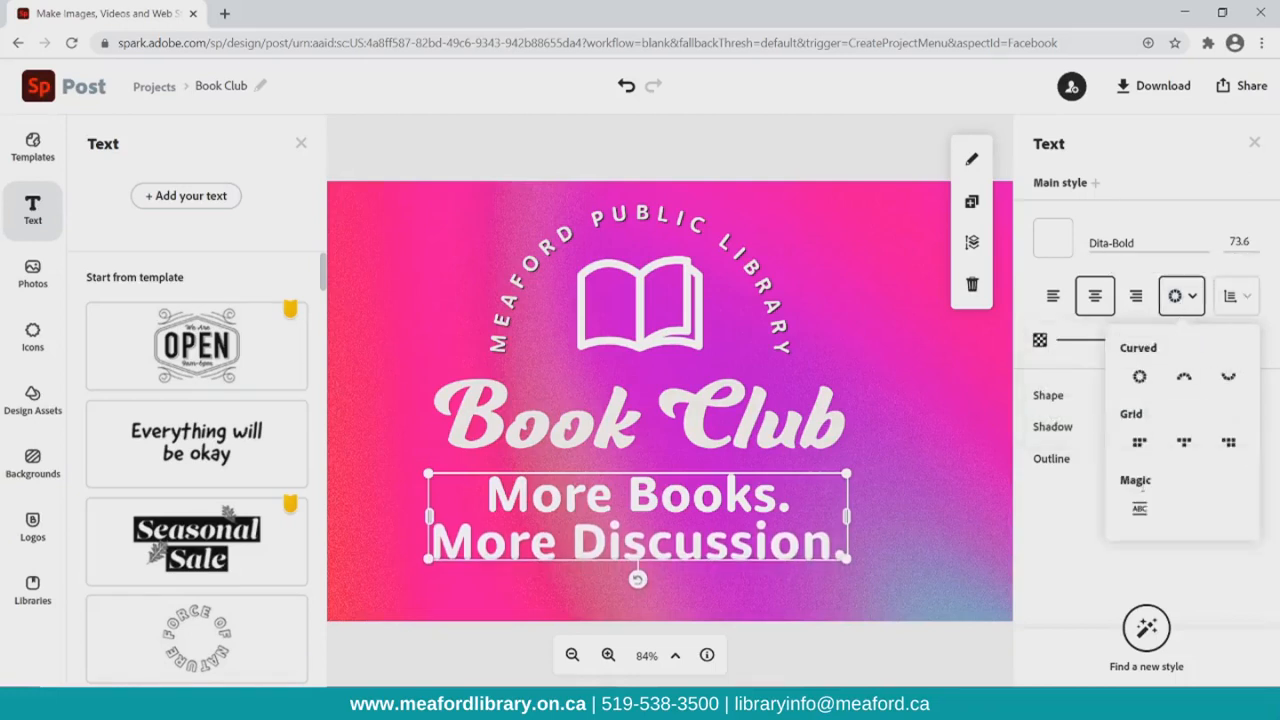
{"action": "left_click", "coordinate": [1146, 512]}
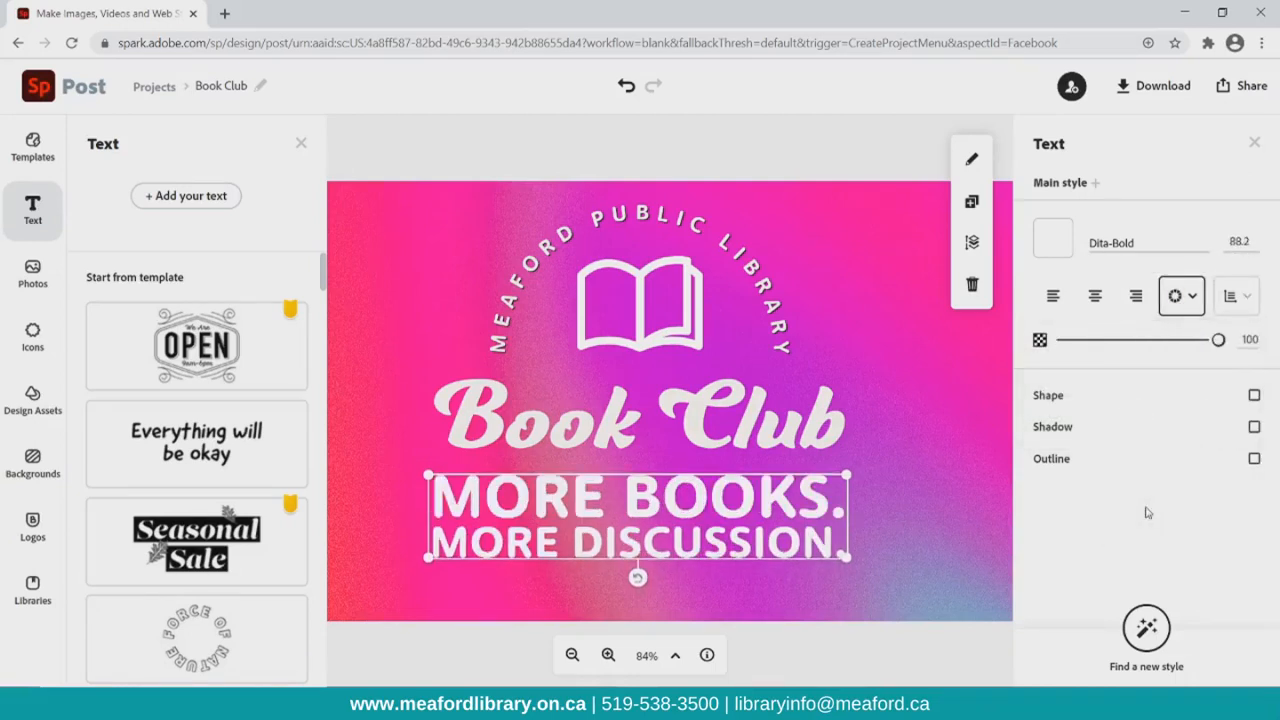
Shrink the tagline to about size 75, centre it horizontally, and nudge the "Book Club" group slightly down towards it
{"action": "left_click_drag", "start_coordinate": [738, 511], "coordinate": [740, 498]}
{"action": "left_click_drag", "start_coordinate": [851, 461], "coordinate": [762, 530]}
{"action": "left_click_drag", "start_coordinate": [660, 492], "coordinate": [668, 498]}
{"action": "left_click", "coordinate": [666, 403]}
{"action": "key", "text": "Down"}
{"action": "key", "text": "Down"}
{"action": "key", "text": "Up"}
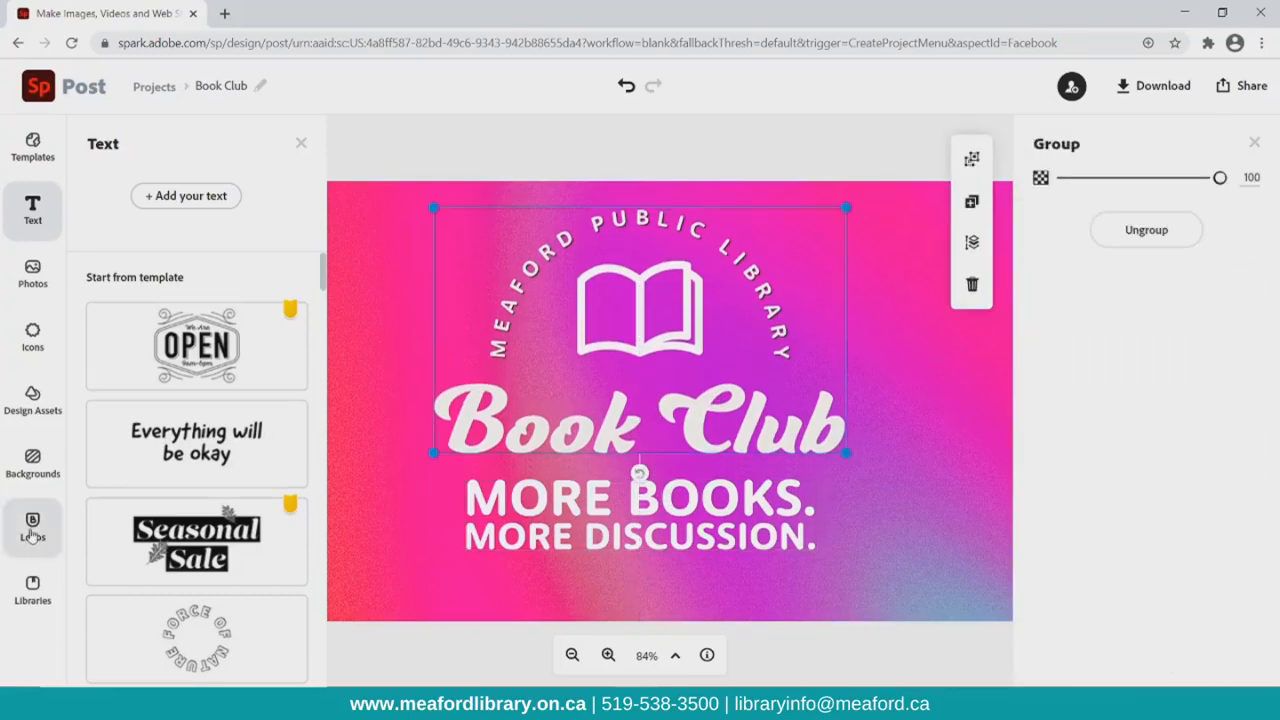
Add the primary library logo, shrink it, and centre it at the bottom of the post below the tagline
{"action": "left_click", "coordinate": [33, 530]}
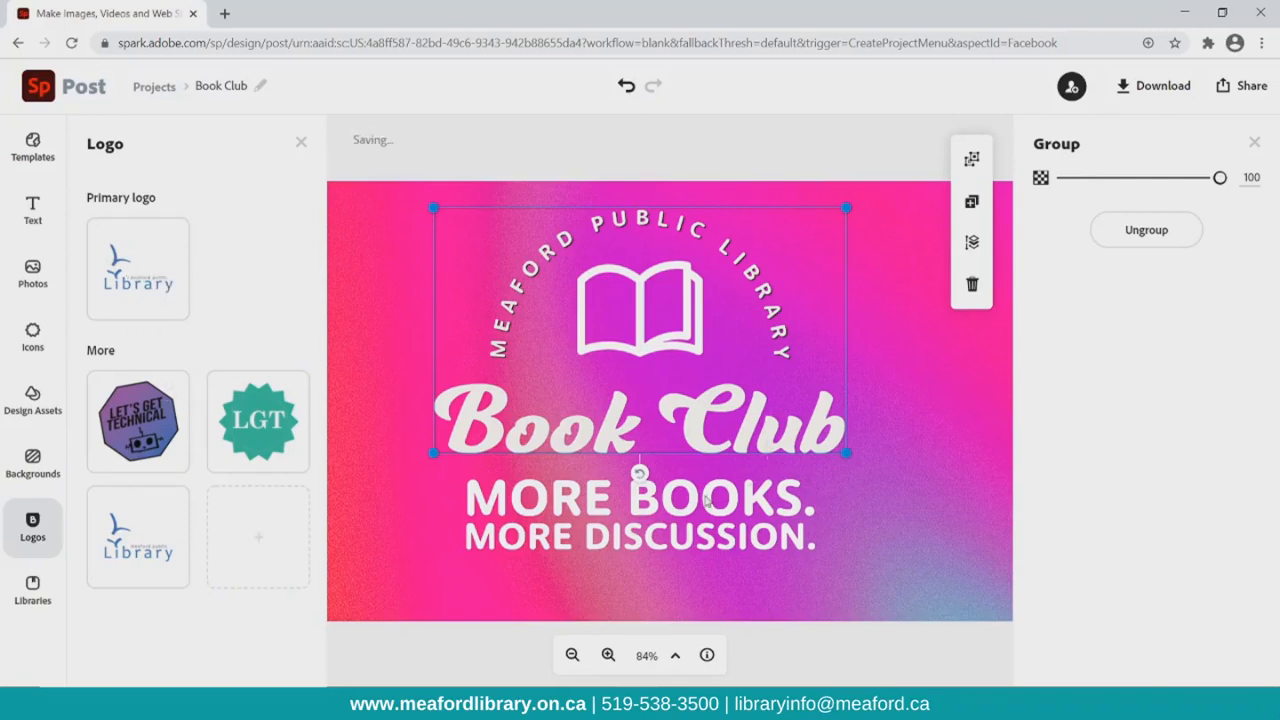
{"action": "left_click", "coordinate": [165, 284]}
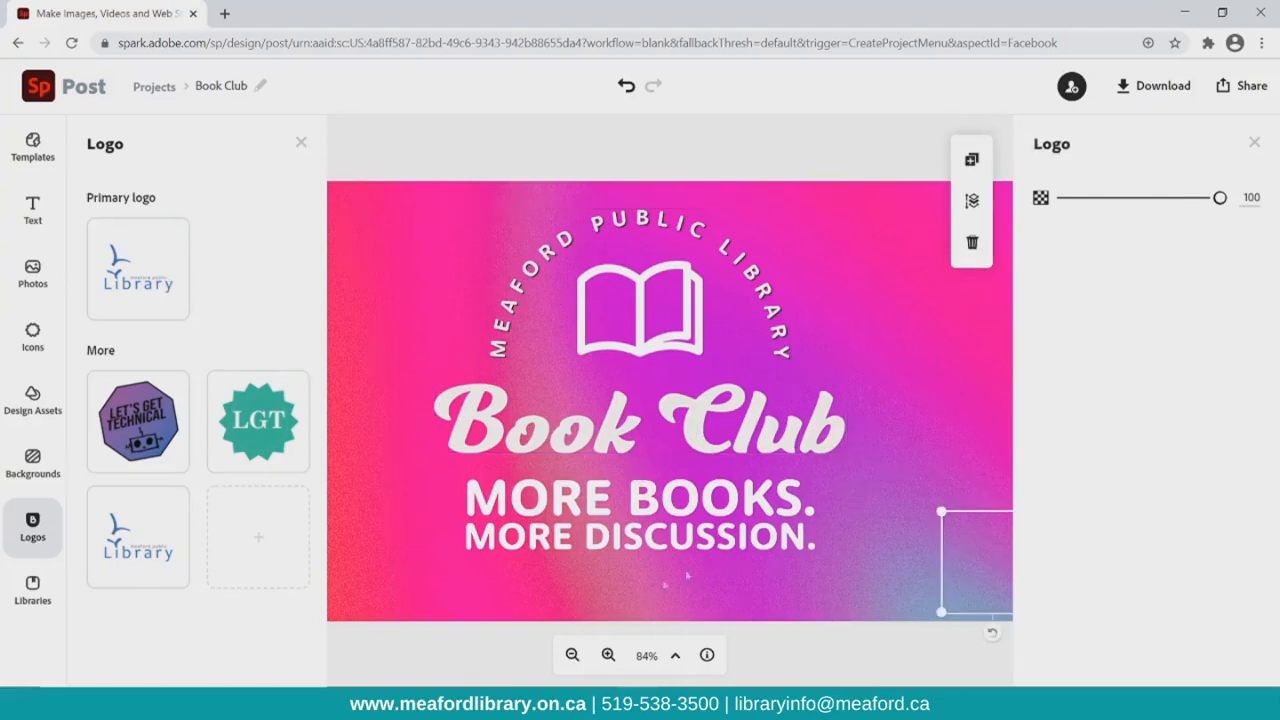
{"action": "left_click_drag", "start_coordinate": [711, 523], "coordinate": [656, 583]}
Move the tagline slightly up towards "Book Club", keeping it centred, to leave a gap above the logo
{"action": "left_click", "coordinate": [568, 654]}
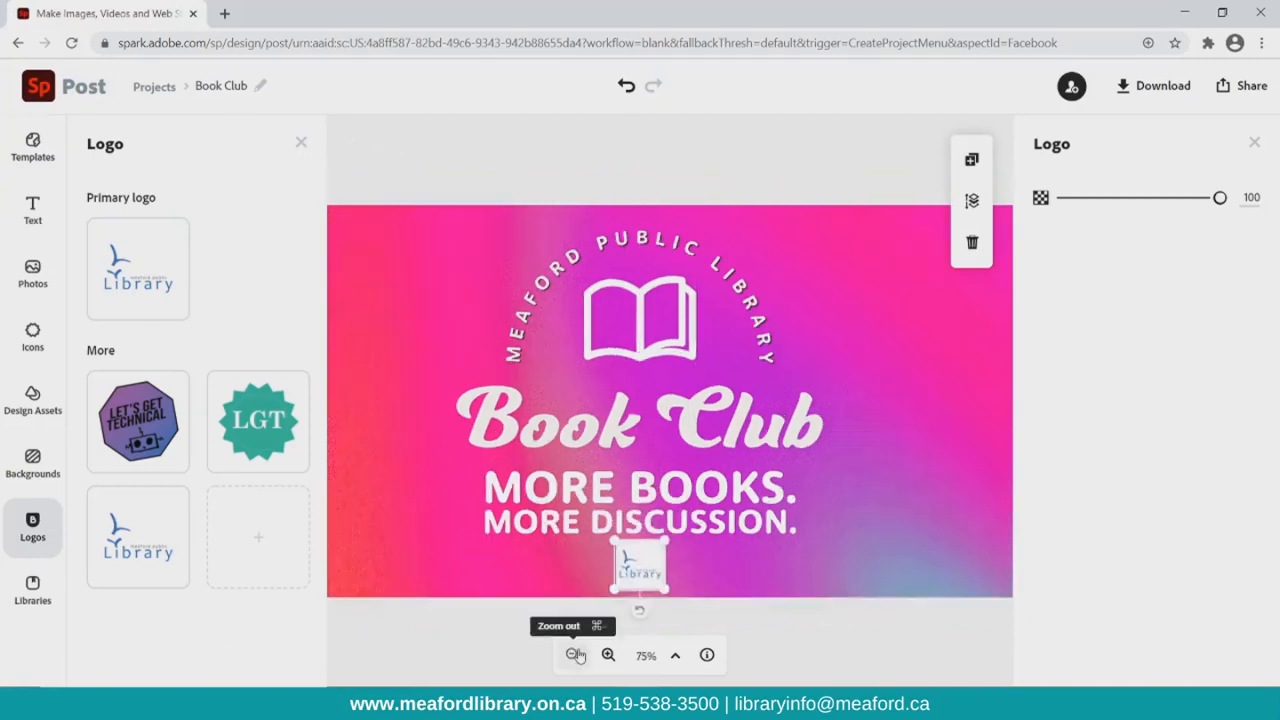
{"action": "left_click", "coordinate": [568, 654]}
{"action": "left_click", "coordinate": [788, 572]}
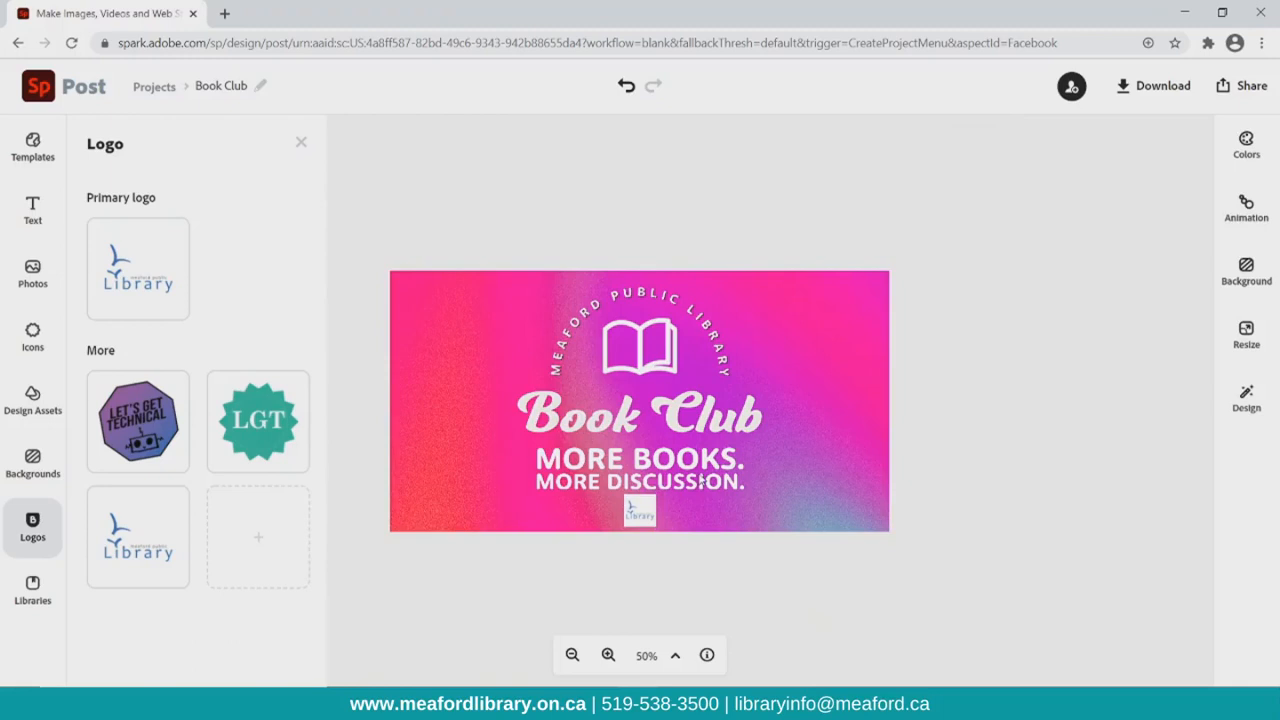
{"action": "left_click", "coordinate": [648, 476]}
{"action": "left_click_drag", "start_coordinate": [646, 460], "coordinate": [648, 465]}
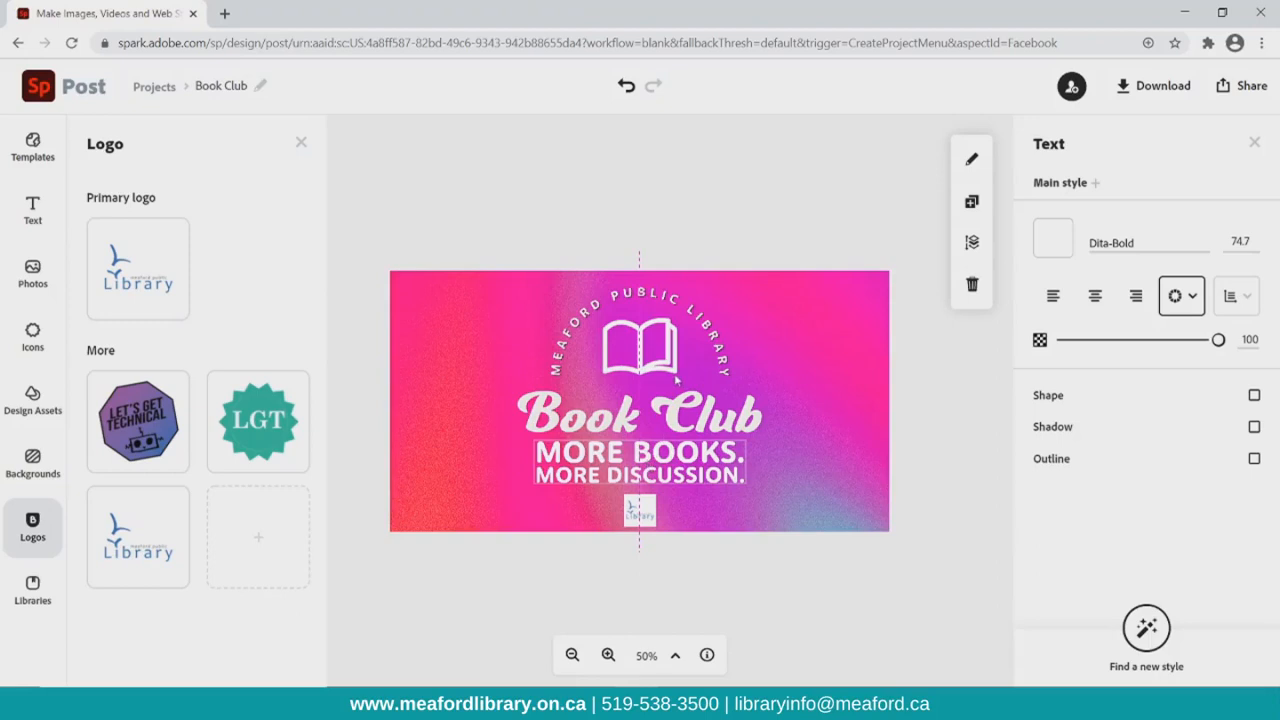
Look through the Design Assets categories, including the Brushes collection
{"action": "left_click", "coordinate": [30, 395]}
{"action": "scroll", "coordinate": [163, 294], "scroll_direction": "down", "scroll_amount": 5}
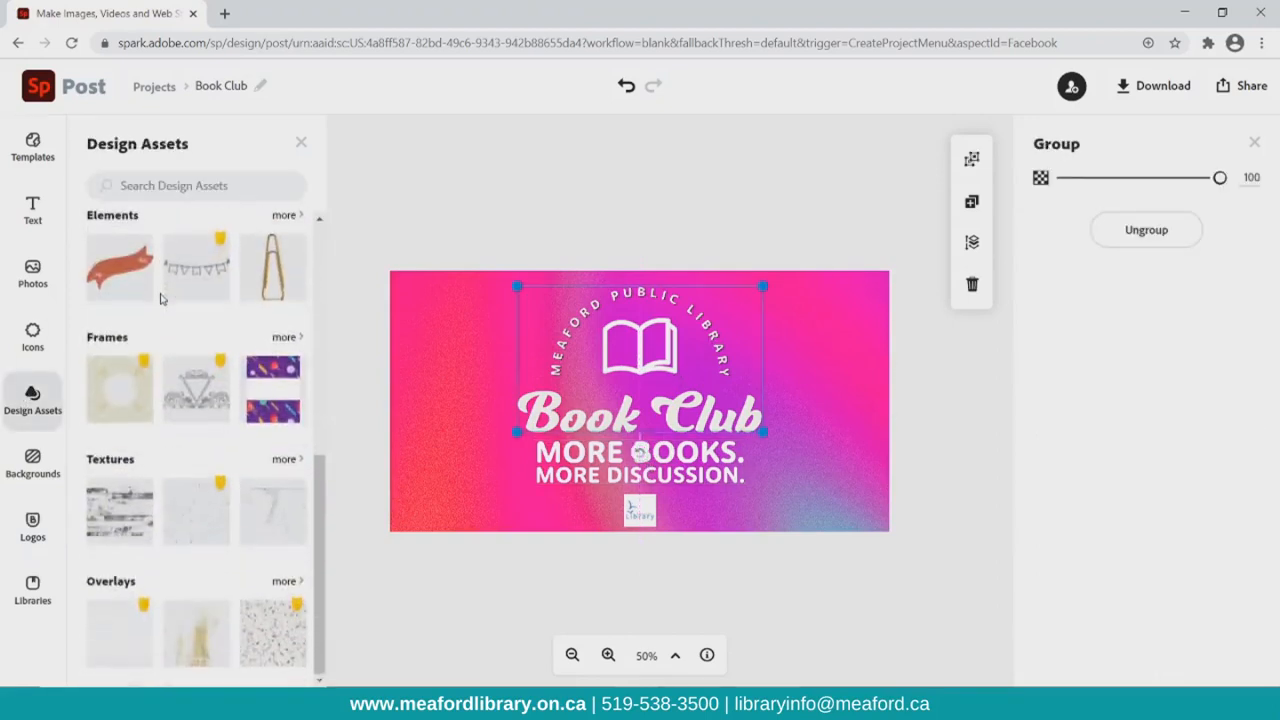
{"action": "left_click", "coordinate": [200, 186]}
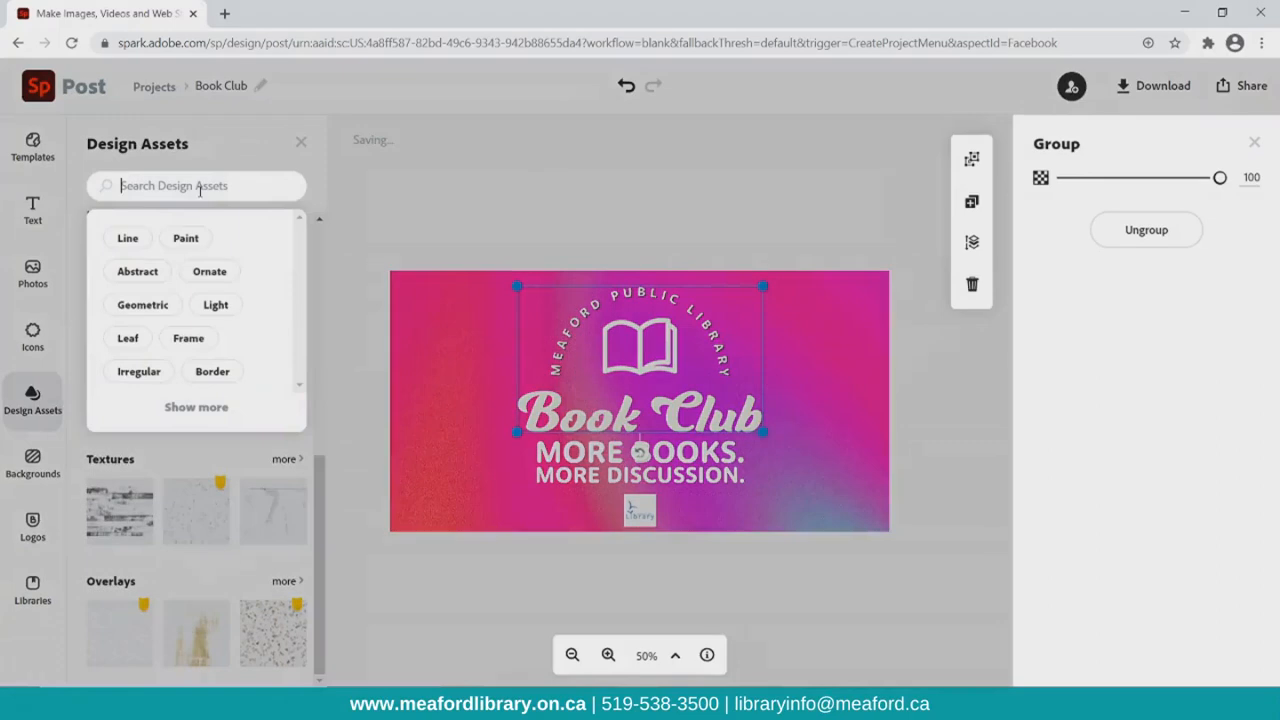
{"action": "left_click", "coordinate": [277, 163]}
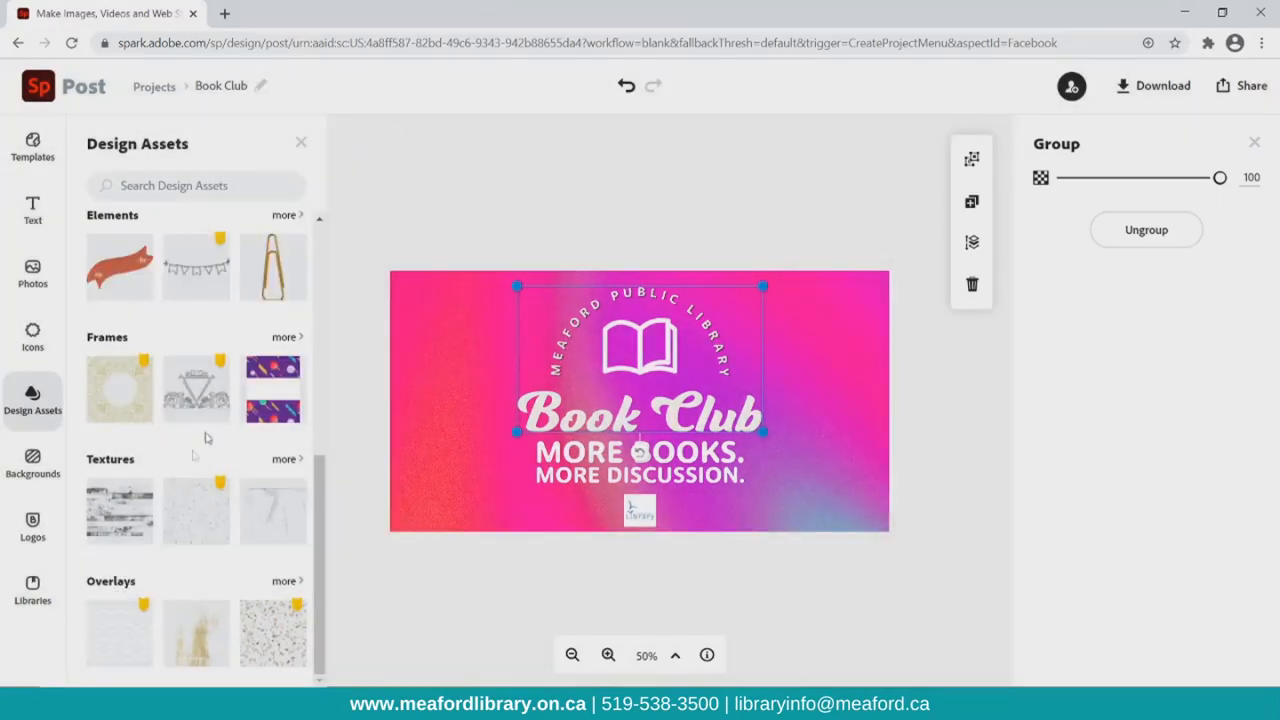
{"action": "scroll", "coordinate": [189, 347], "scroll_direction": "up", "scroll_amount": 3}
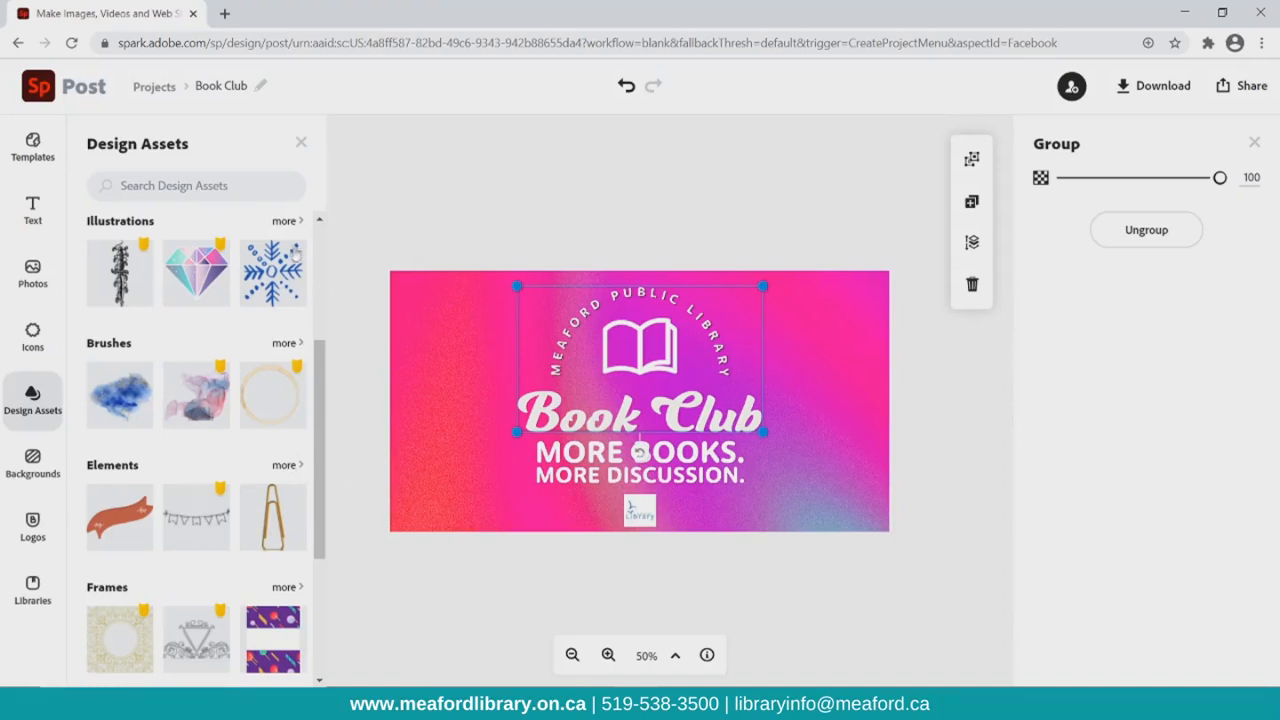
{"action": "left_click", "coordinate": [291, 346]}
{"action": "left_click", "coordinate": [238, 169]}
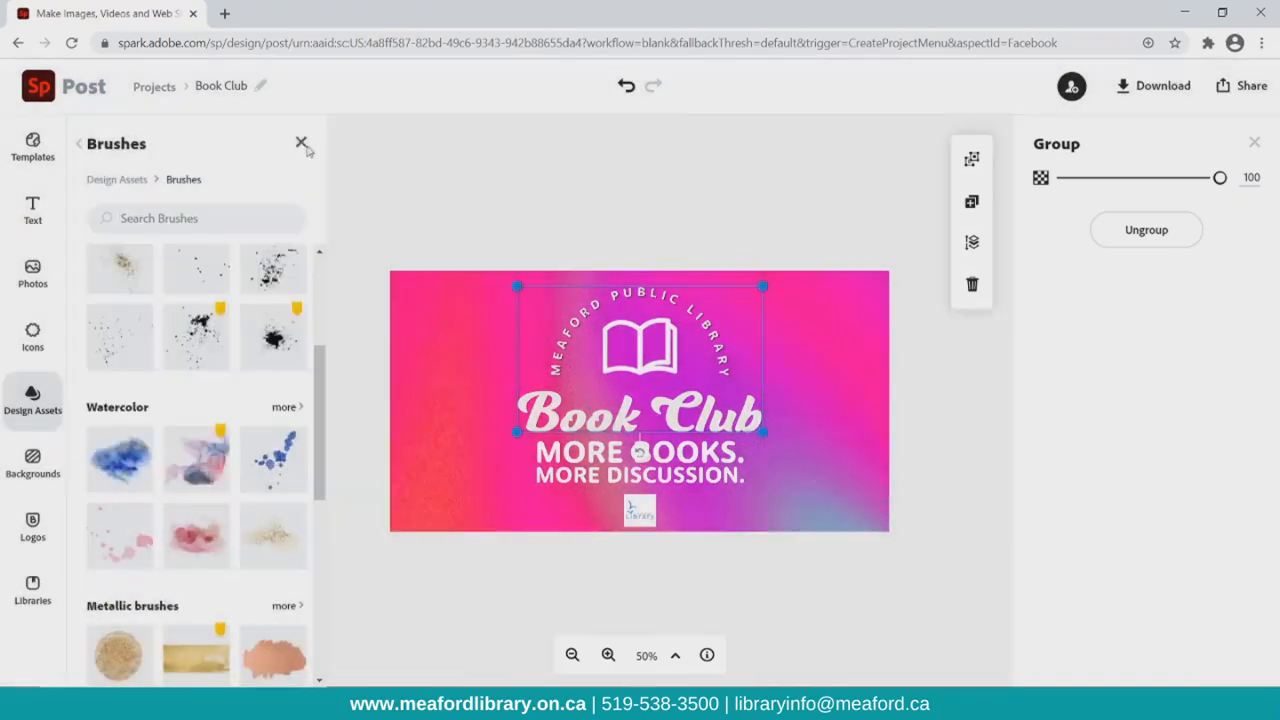
{"action": "left_click", "coordinate": [80, 144]}
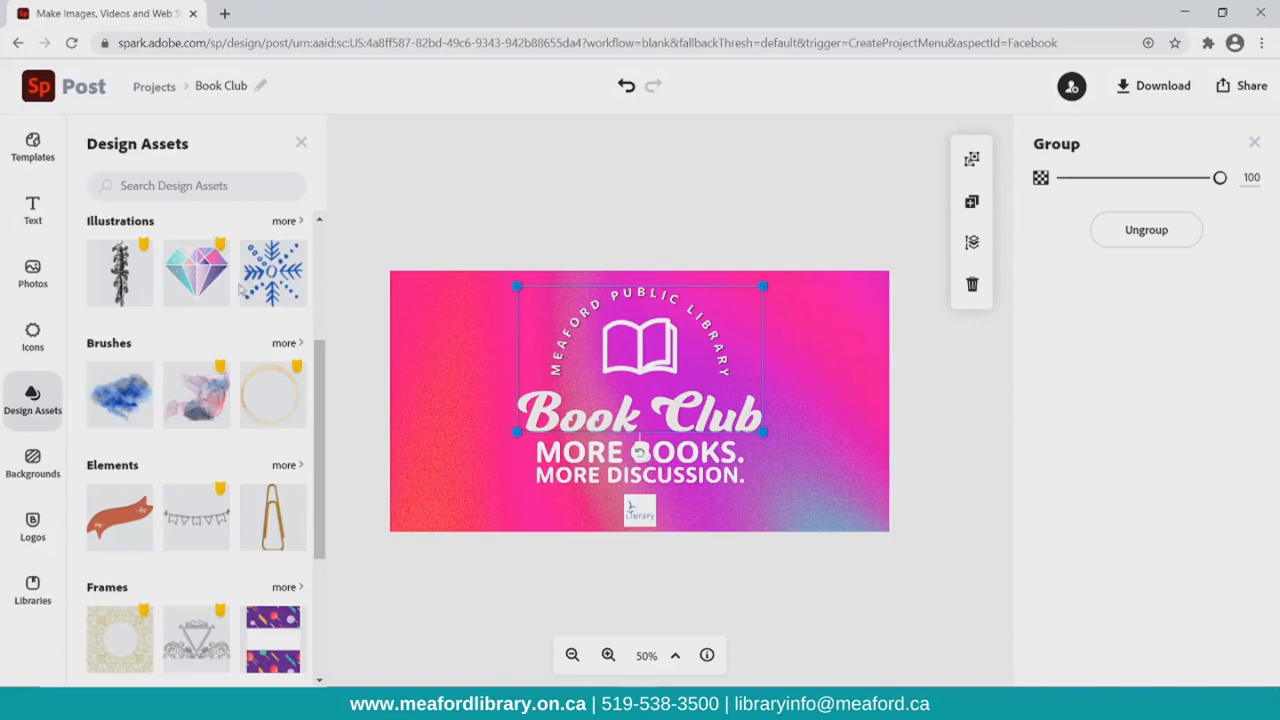
Look through the categories of the Illustrations collection in the design assets
{"action": "left_click", "coordinate": [286, 221]}
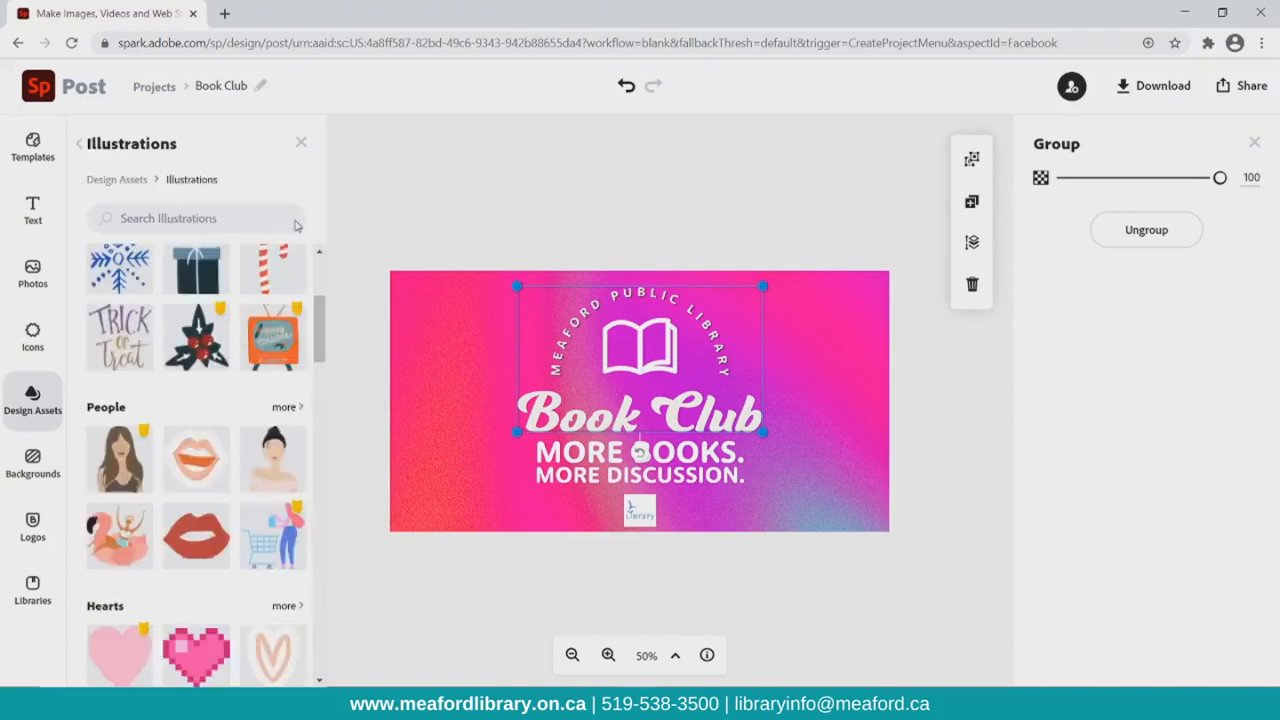
{"action": "scroll", "coordinate": [221, 426], "scroll_direction": "down", "scroll_amount": 6}
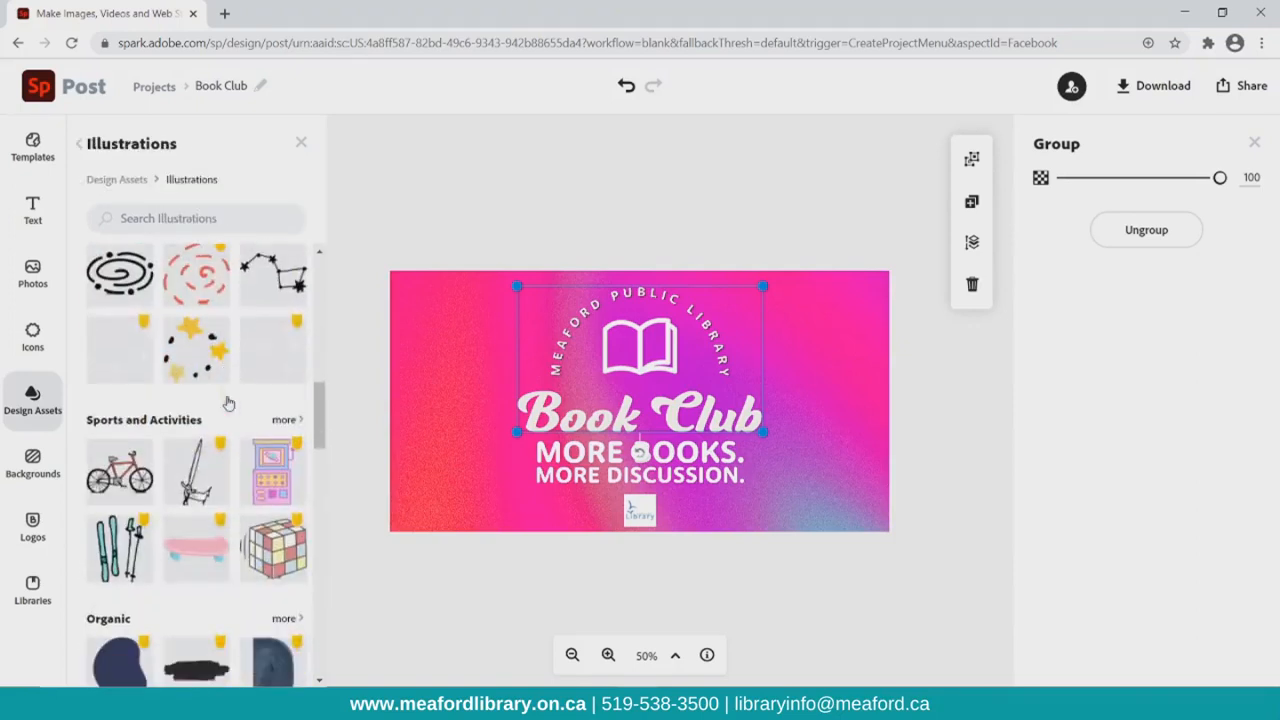
{"action": "scroll", "coordinate": [260, 422], "scroll_direction": "down", "scroll_amount": 10}
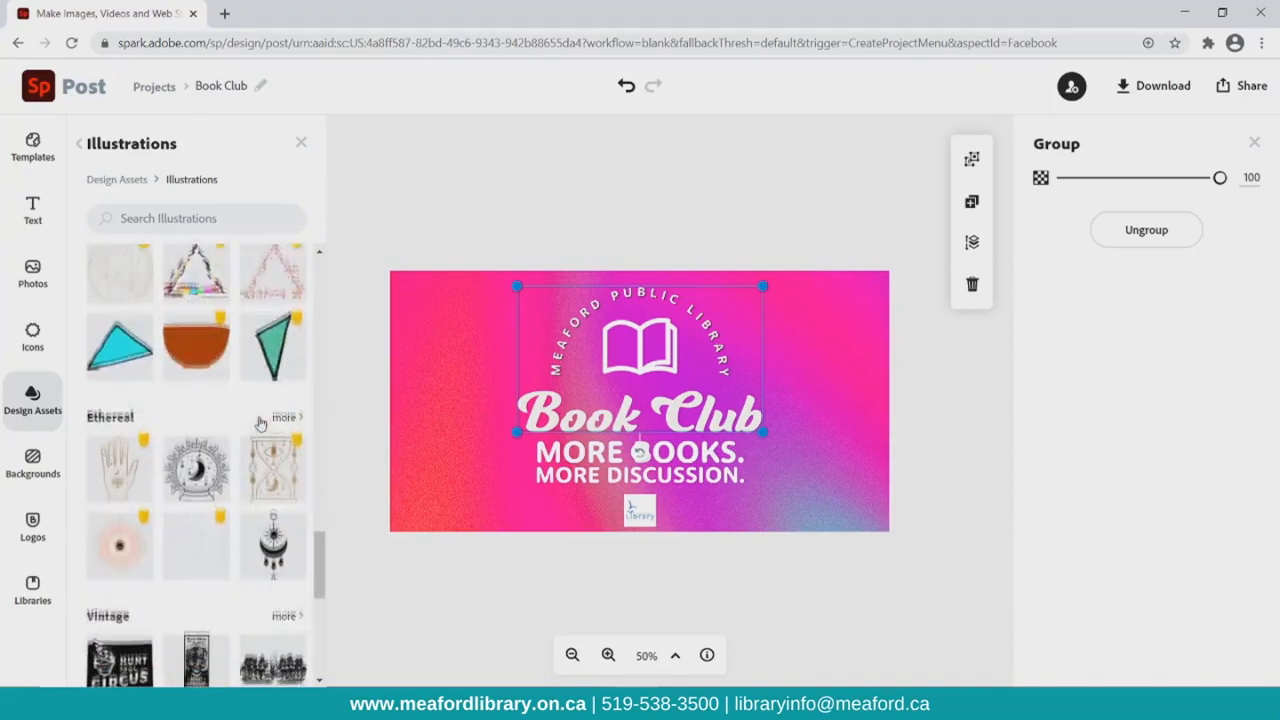
{"action": "scroll", "coordinate": [221, 393], "scroll_direction": "down", "scroll_amount": 4}
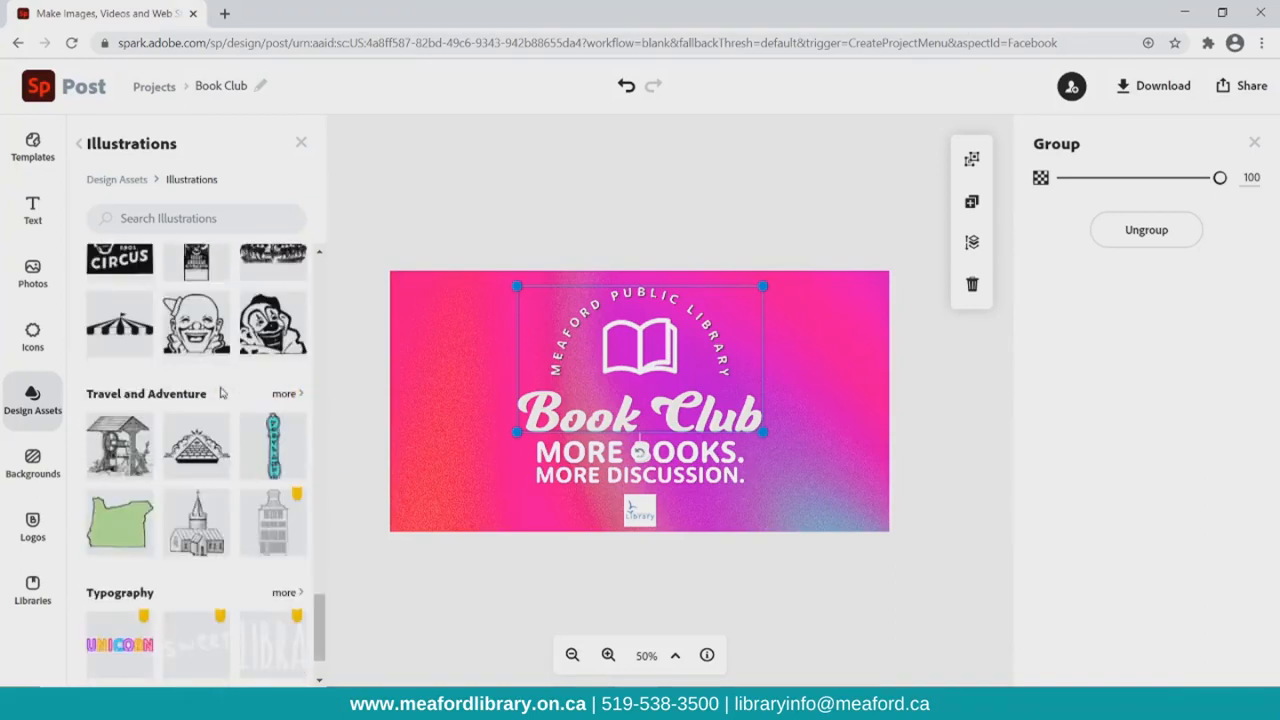
{"action": "scroll", "coordinate": [240, 407], "scroll_direction": "up", "scroll_amount": 3}
{"action": "scroll", "coordinate": [240, 407], "scroll_direction": "up", "scroll_amount": 3}
From the black and white geometric shapes, place a white circle over the post's top-right corner and a smaller dotted ring beside it
{"action": "left_click", "coordinate": [281, 375]}
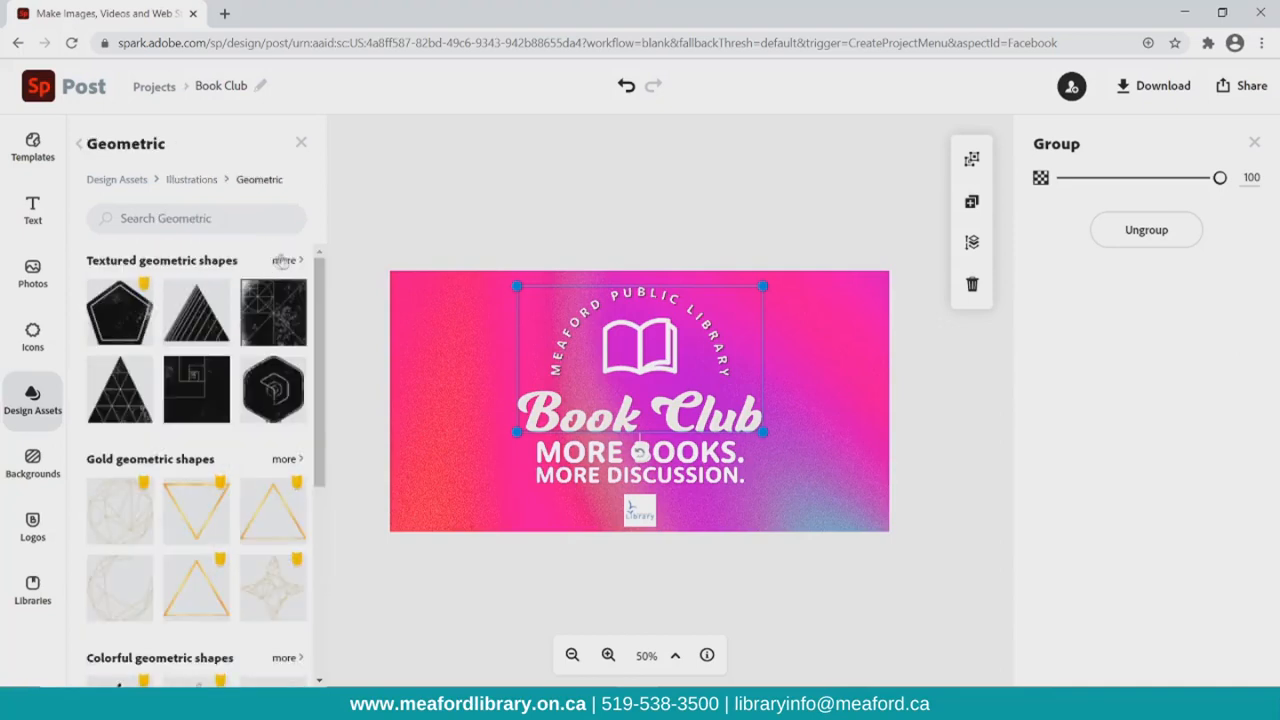
{"action": "scroll", "coordinate": [272, 328], "scroll_direction": "down", "scroll_amount": 4}
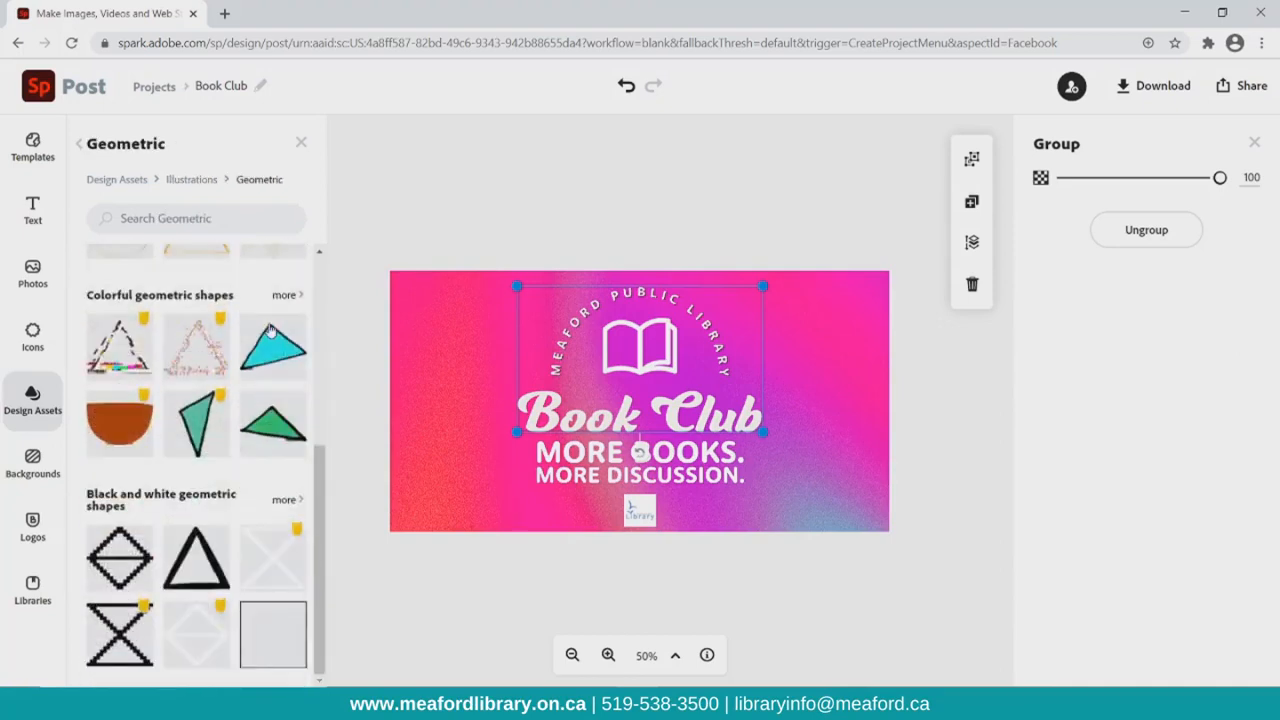
{"action": "left_click", "coordinate": [285, 500]}
{"action": "scroll", "coordinate": [130, 620], "scroll_direction": "down", "scroll_amount": 5}
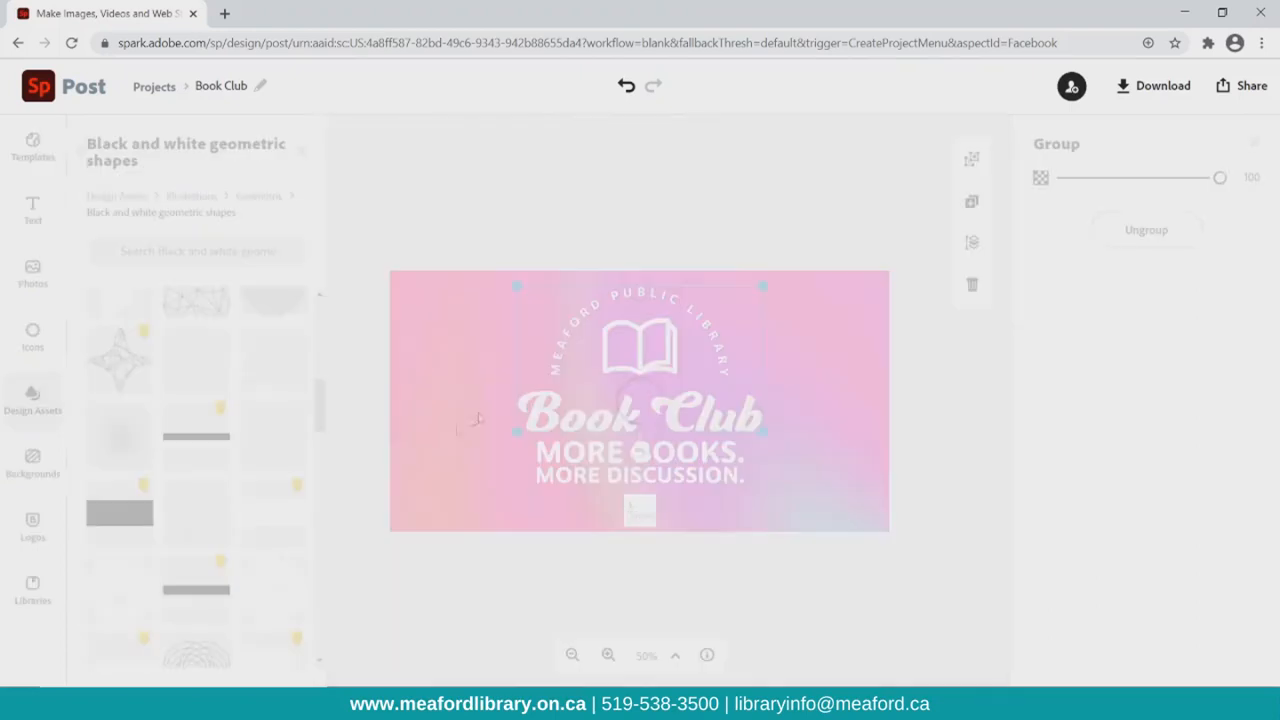
{"action": "left_click_drag", "start_coordinate": [803, 331], "coordinate": [884, 286]}
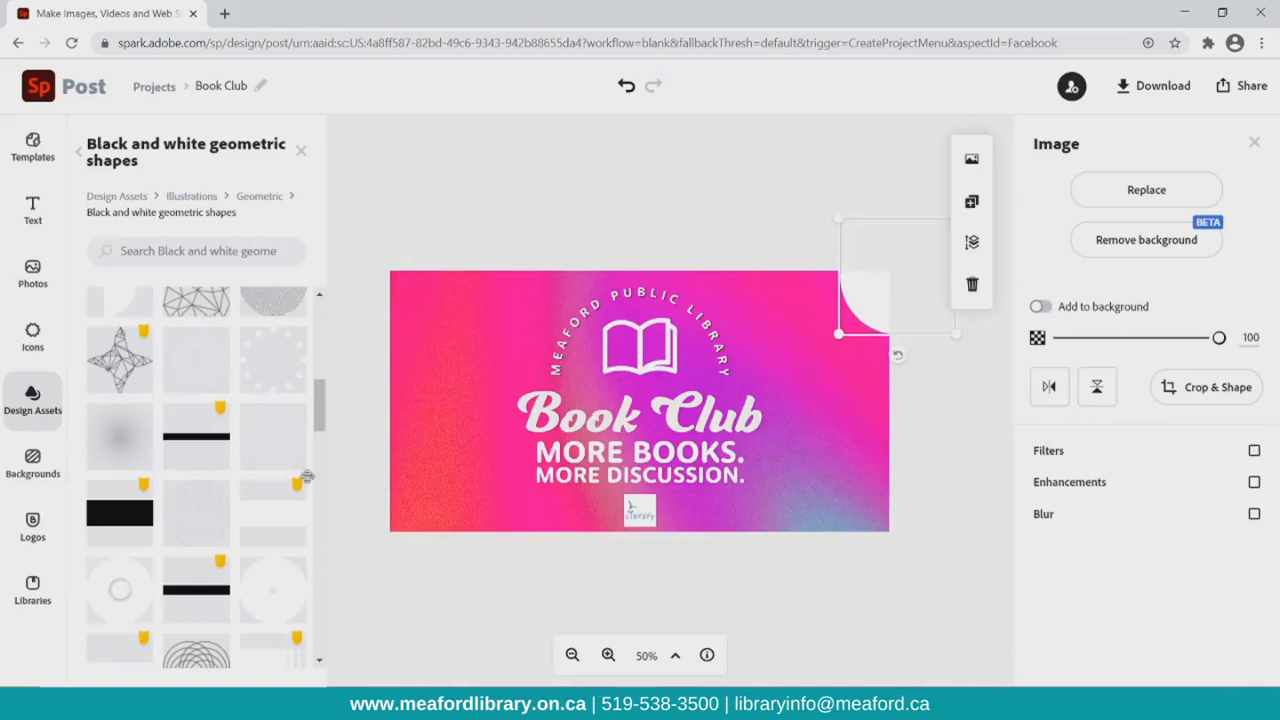
{"action": "scroll", "coordinate": [245, 500], "scroll_direction": "down", "scroll_amount": 1}
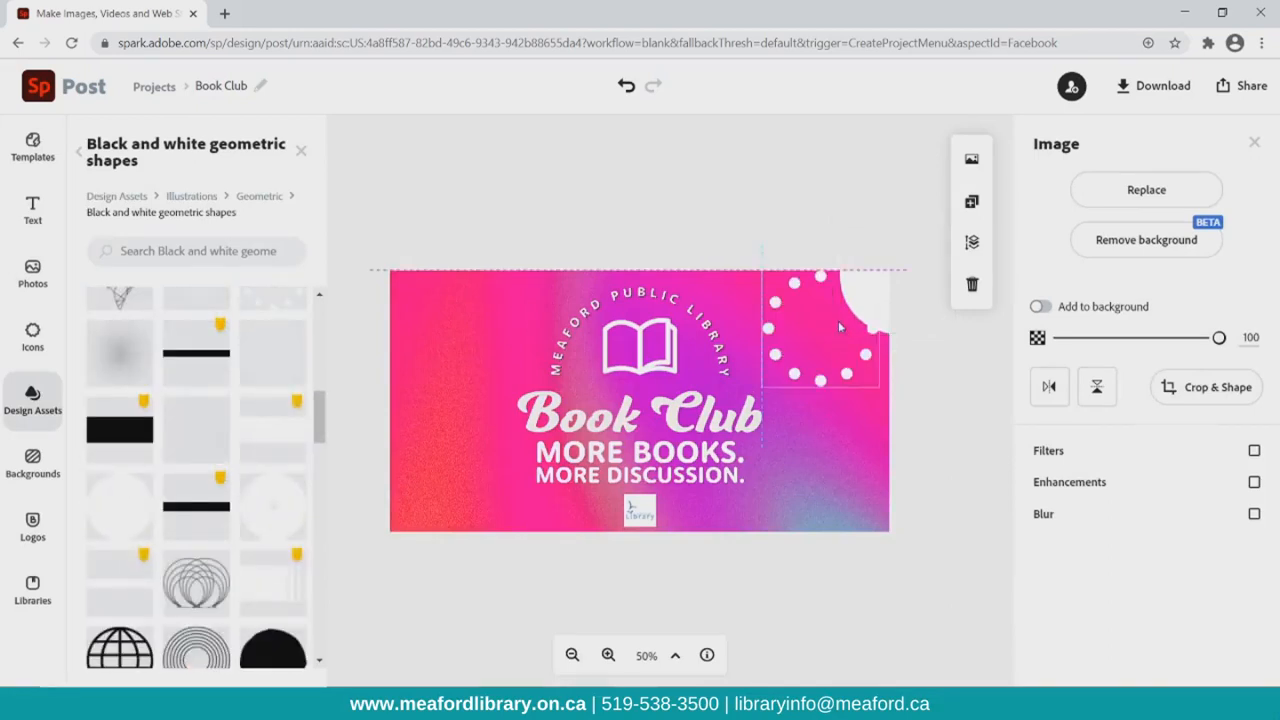
{"action": "left_click_drag", "start_coordinate": [777, 379], "coordinate": [822, 334]}
Return to the Illustrations collection and examine its categories for further decorations
{"action": "left_click", "coordinate": [79, 146]}
{"action": "left_click", "coordinate": [77, 152]}
{"action": "scroll", "coordinate": [215, 332], "scroll_direction": "down", "scroll_amount": 5}
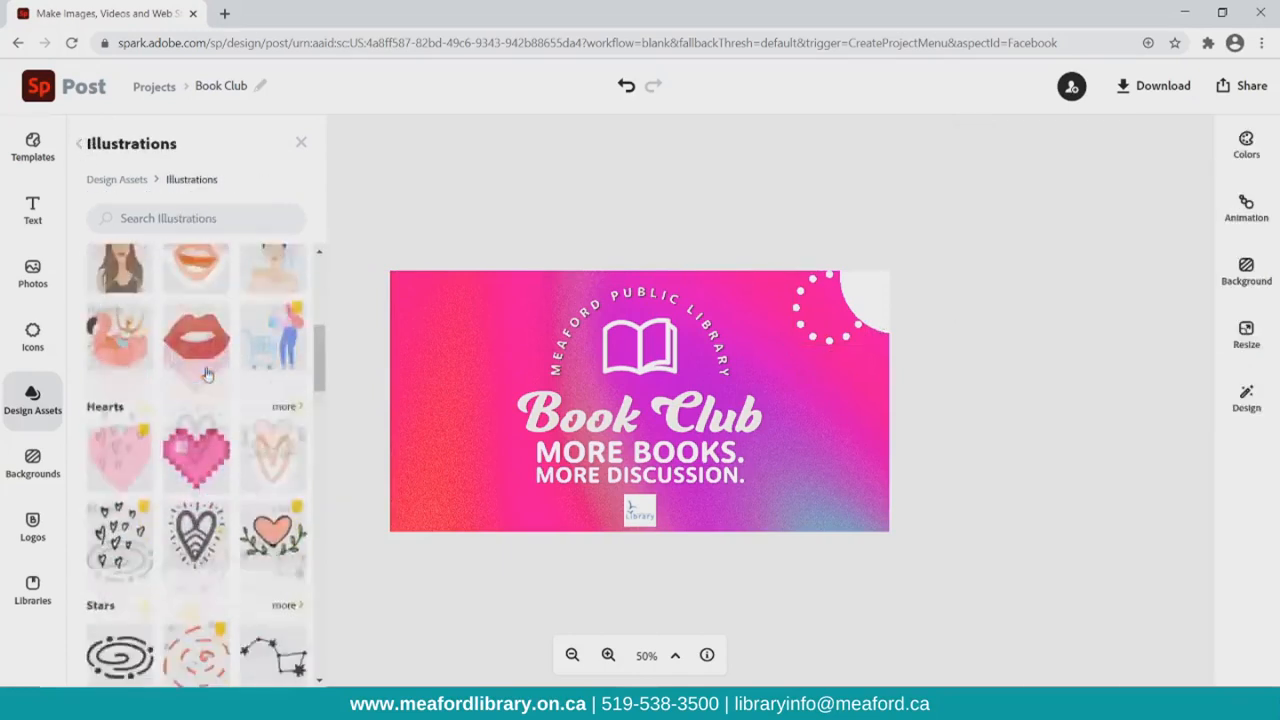
{"action": "scroll", "coordinate": [210, 378], "scroll_direction": "down", "scroll_amount": 7}
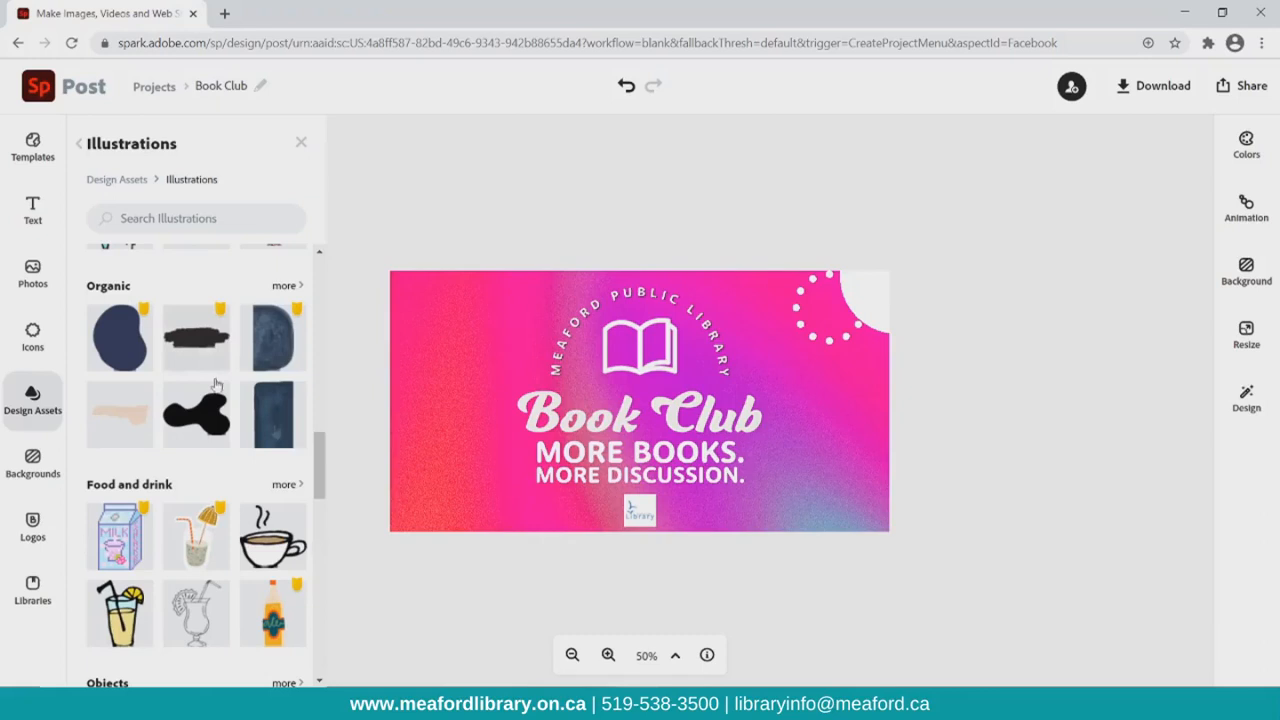
{"action": "scroll", "coordinate": [282, 440], "scroll_direction": "down", "scroll_amount": 6}
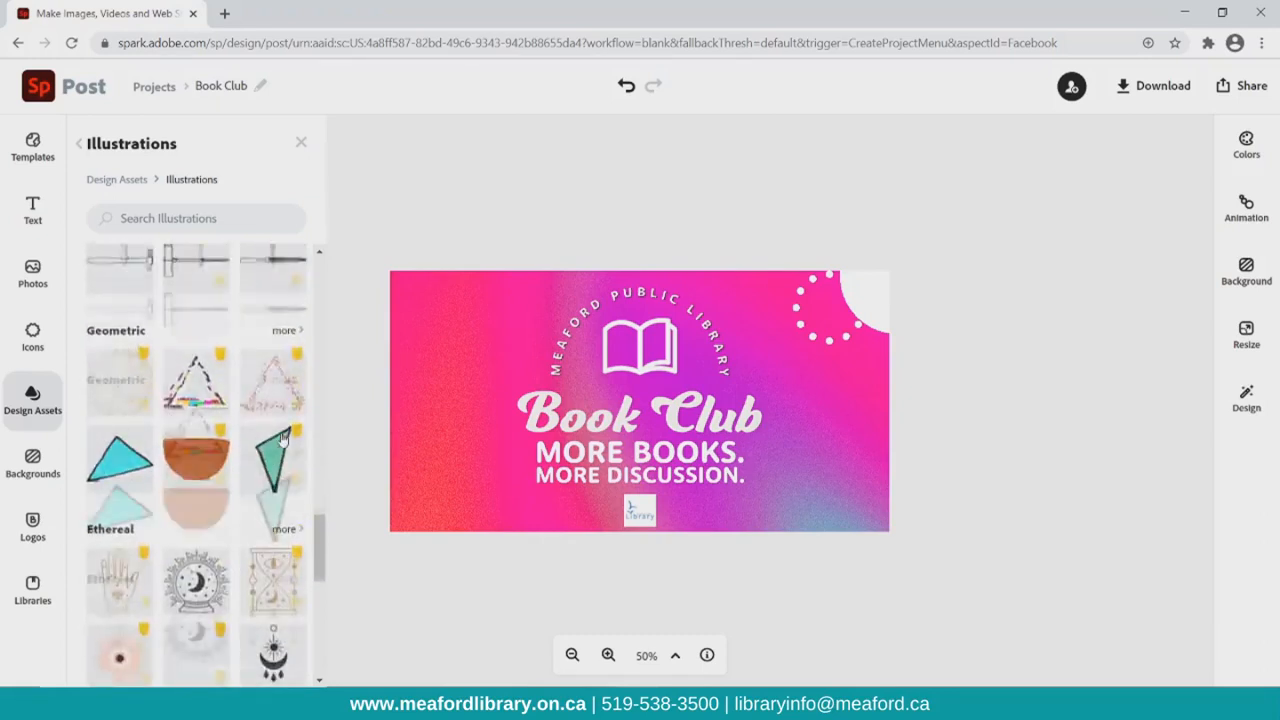
{"action": "scroll", "coordinate": [283, 440], "scroll_direction": "up", "scroll_amount": 6}
{"action": "scroll", "coordinate": [228, 350], "scroll_direction": "down", "scroll_amount": 8}
{"action": "scroll", "coordinate": [228, 350], "scroll_direction": "down", "scroll_amount": 1}
Search the illustrations for "book" and place the pastel stack of three books over the post's lower-right area
{"action": "left_click", "coordinate": [208, 219]}
{"action": "type", "text": "book"}
{"action": "key", "text": "Return"}
{"action": "scroll", "coordinate": [185, 300], "scroll_direction": "down", "scroll_amount": 4}
{"action": "scroll", "coordinate": [181, 315], "scroll_direction": "down", "scroll_amount": 3}
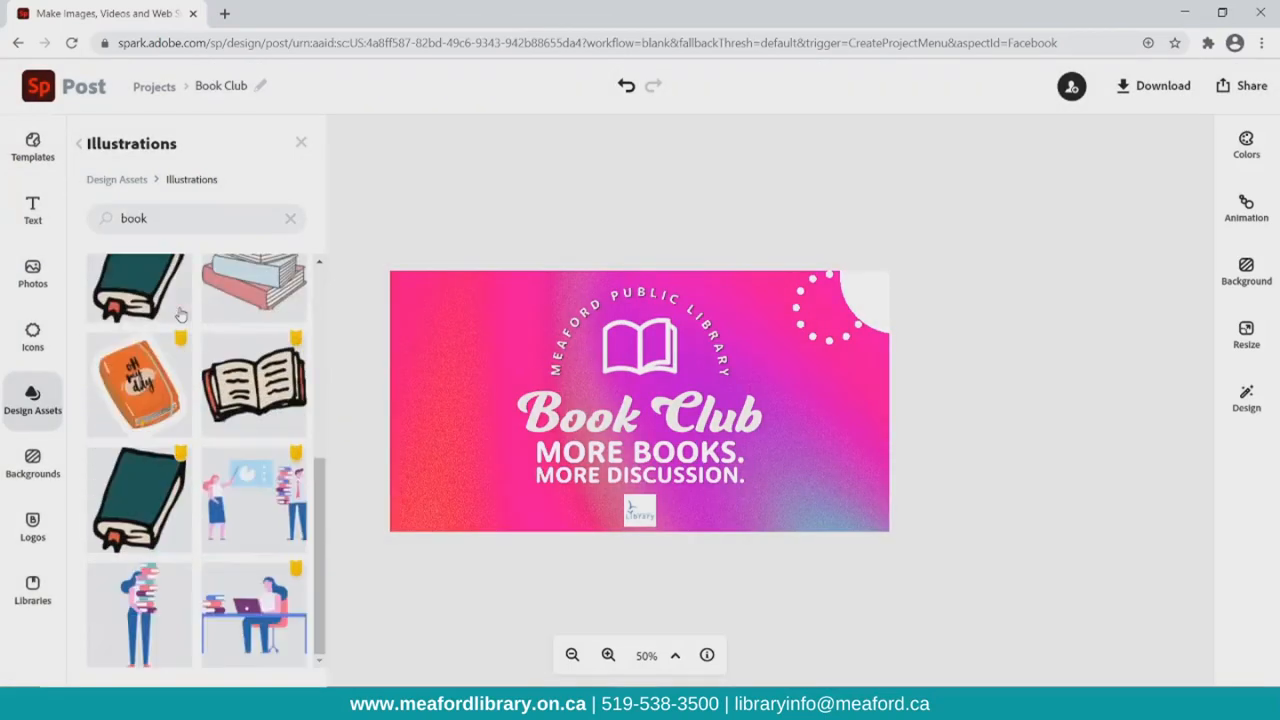
{"action": "scroll", "coordinate": [181, 315], "scroll_direction": "up", "scroll_amount": 5}
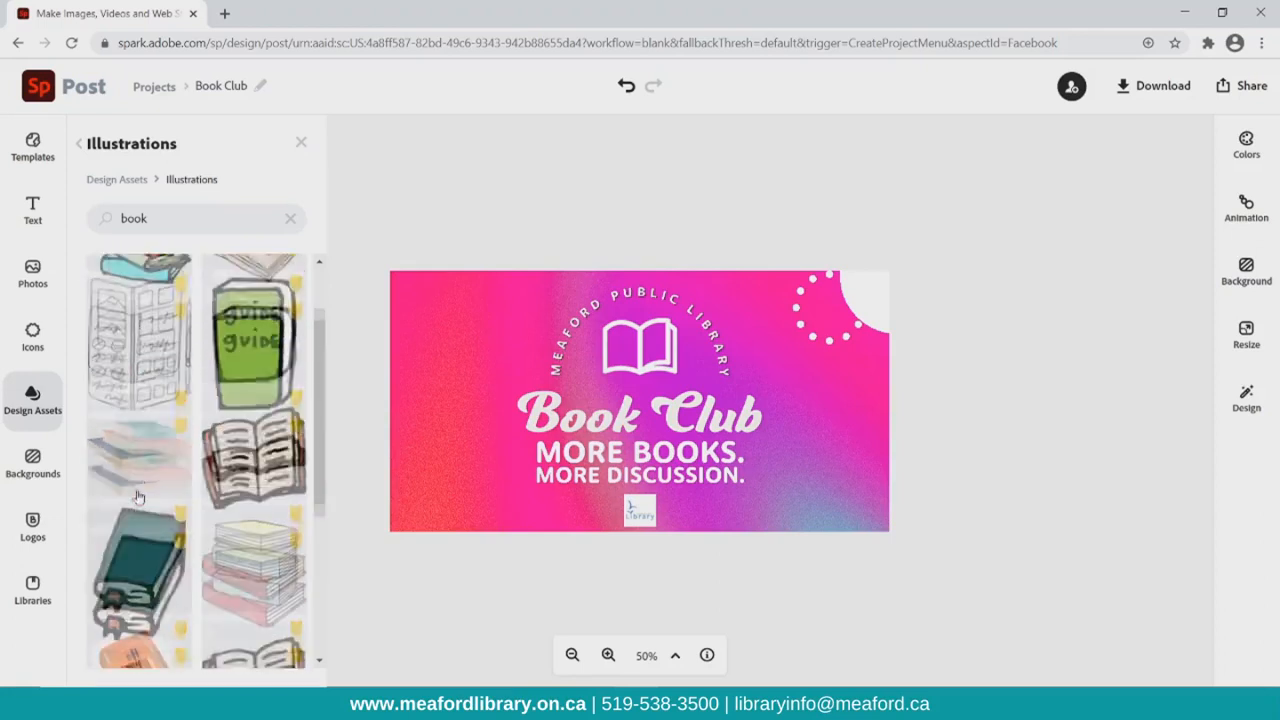
{"action": "scroll", "coordinate": [228, 498], "scroll_direction": "up", "scroll_amount": 3}
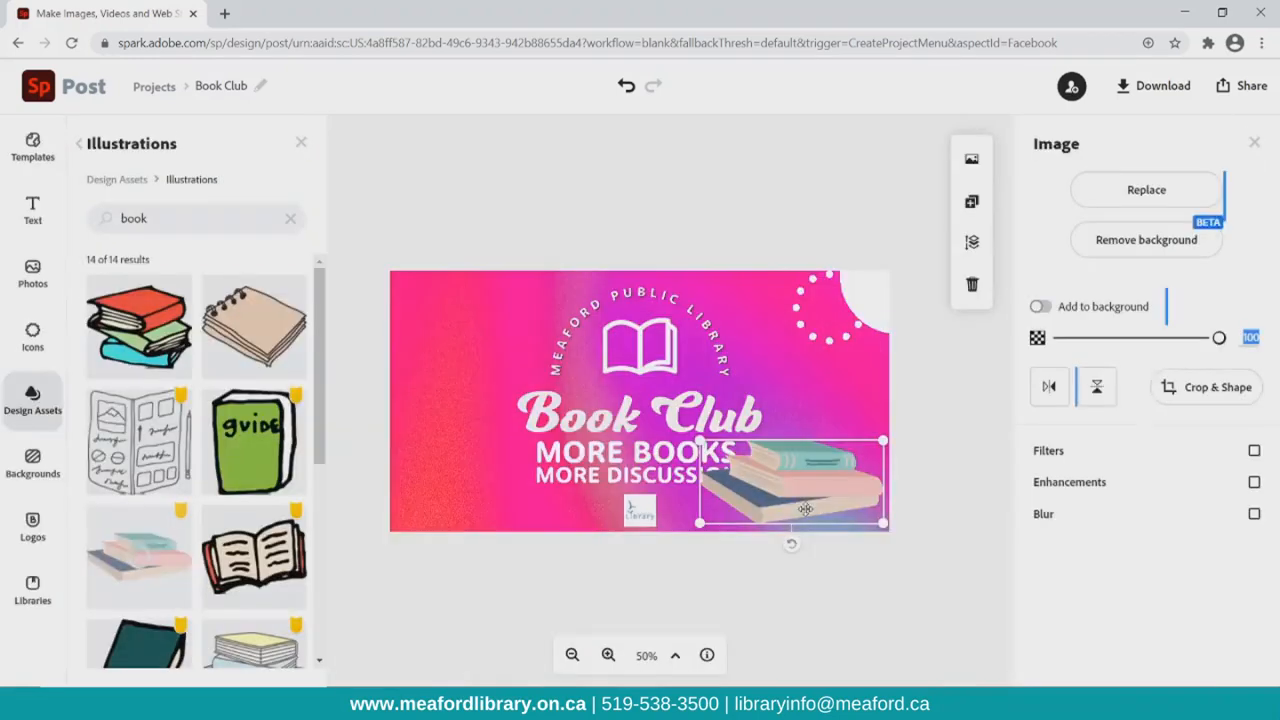
{"action": "left_click_drag", "start_coordinate": [793, 499], "coordinate": [725, 465]}
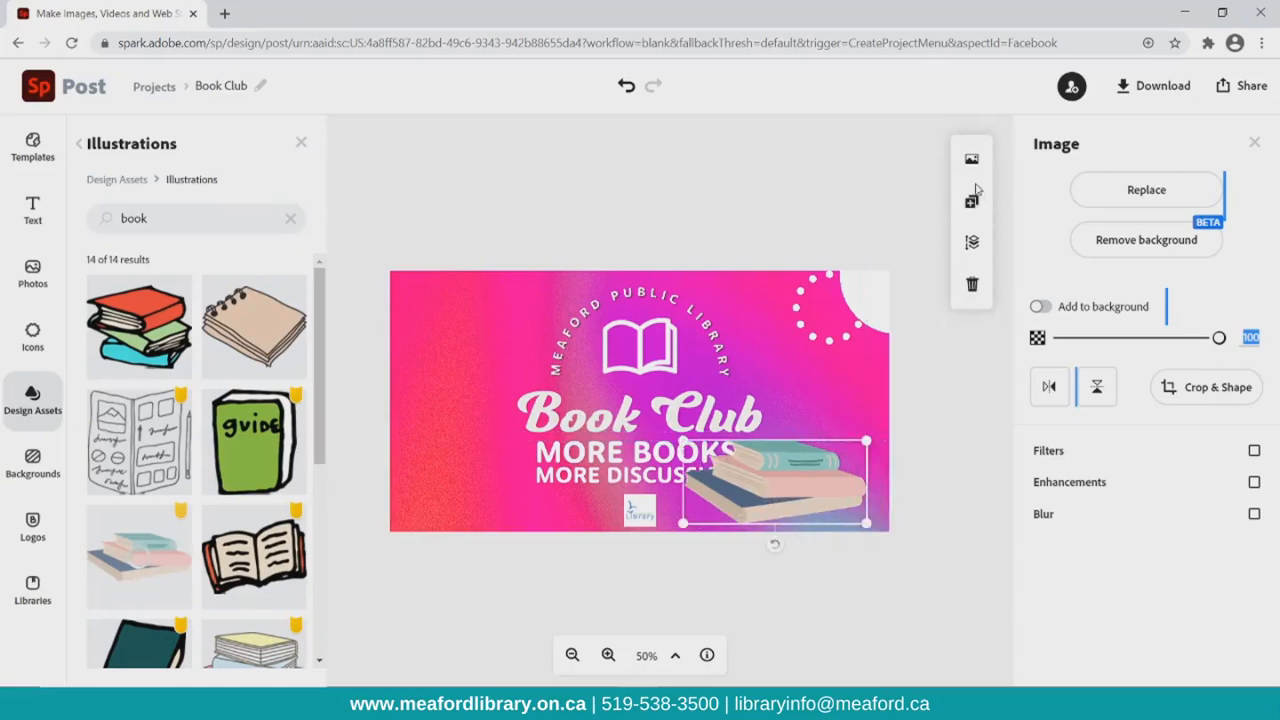
Move the book stack down in the layer order so it sits behind the tagline text
{"action": "left_click", "coordinate": [973, 240]}
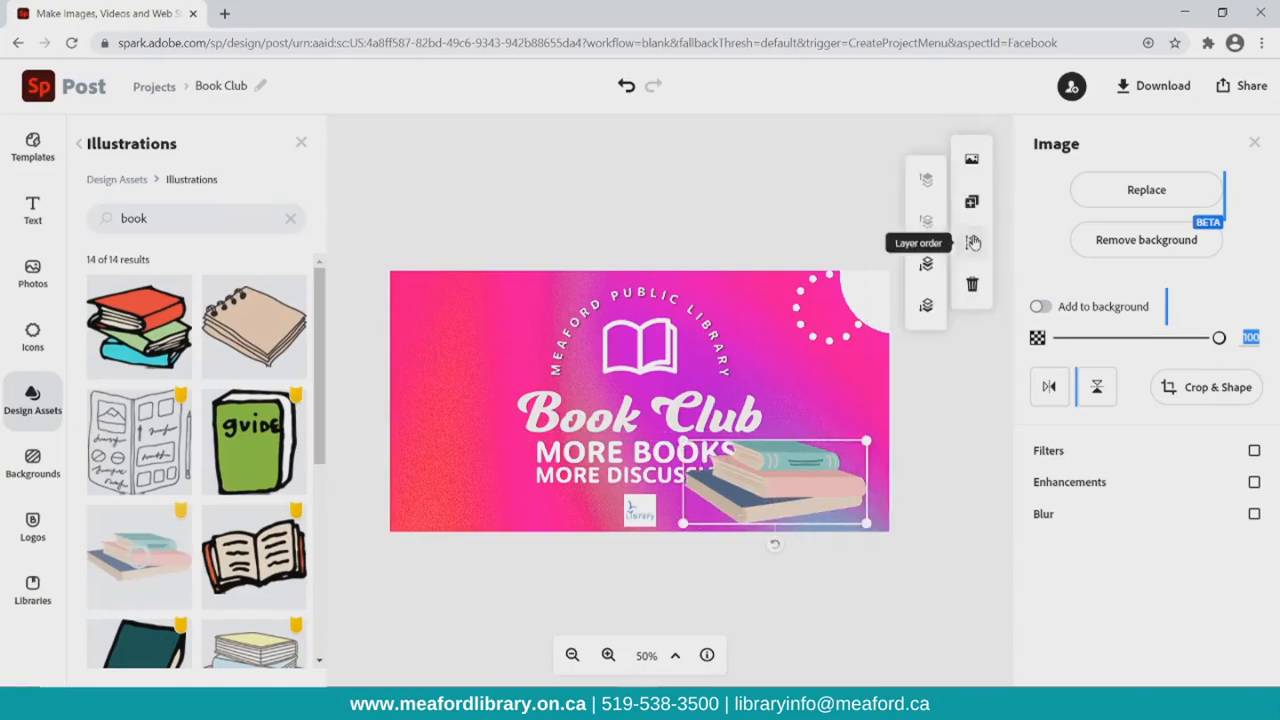
{"action": "left_click", "coordinate": [937, 277]}
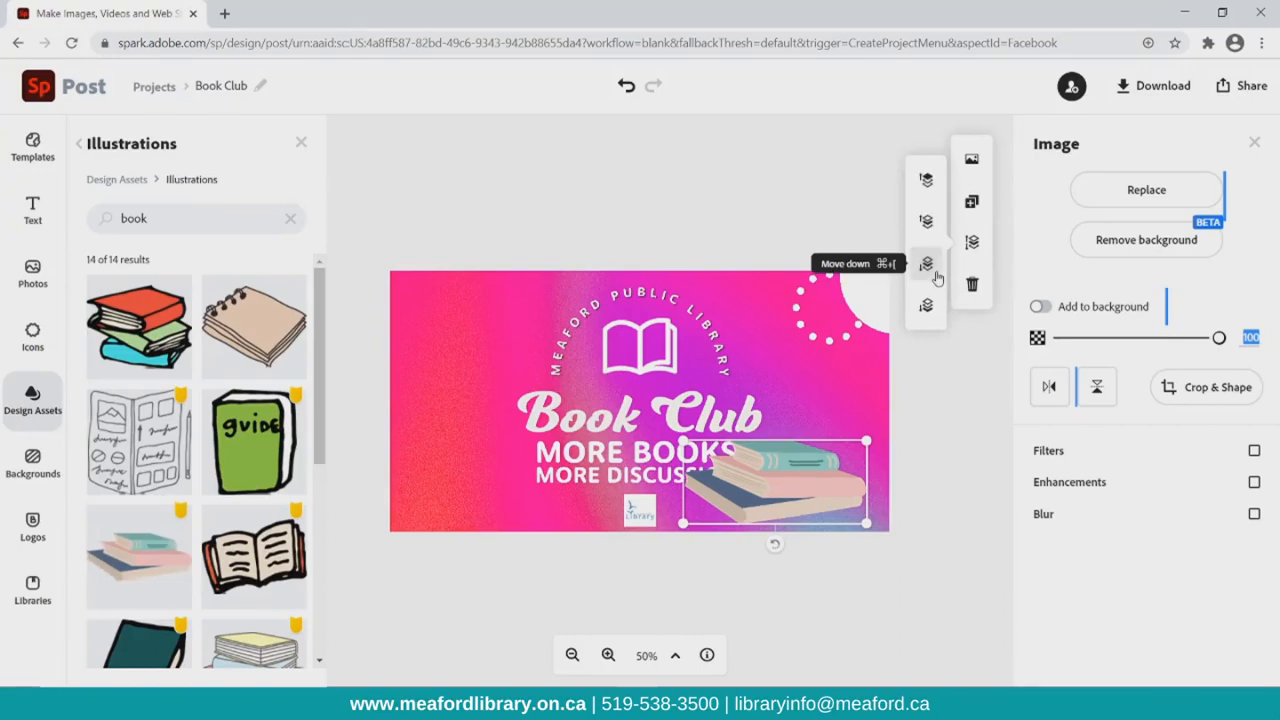
{"action": "left_click", "coordinate": [937, 277]}
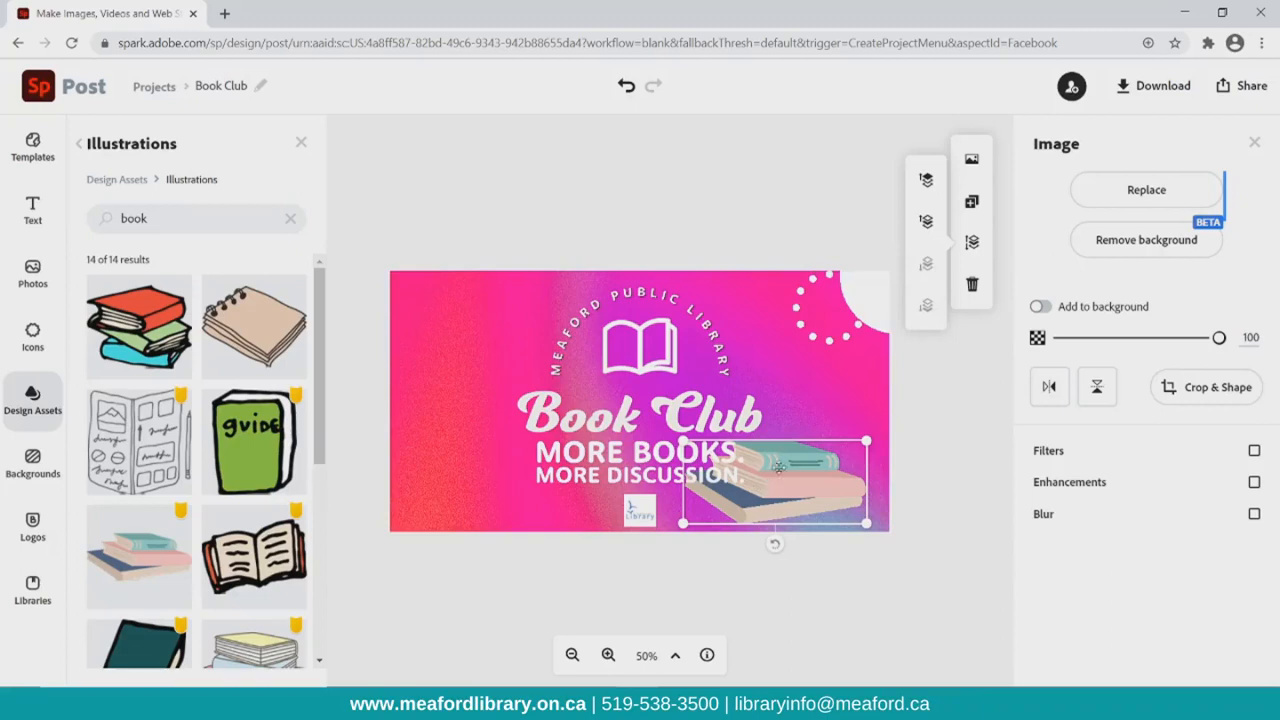
{"action": "left_click", "coordinate": [923, 363]}
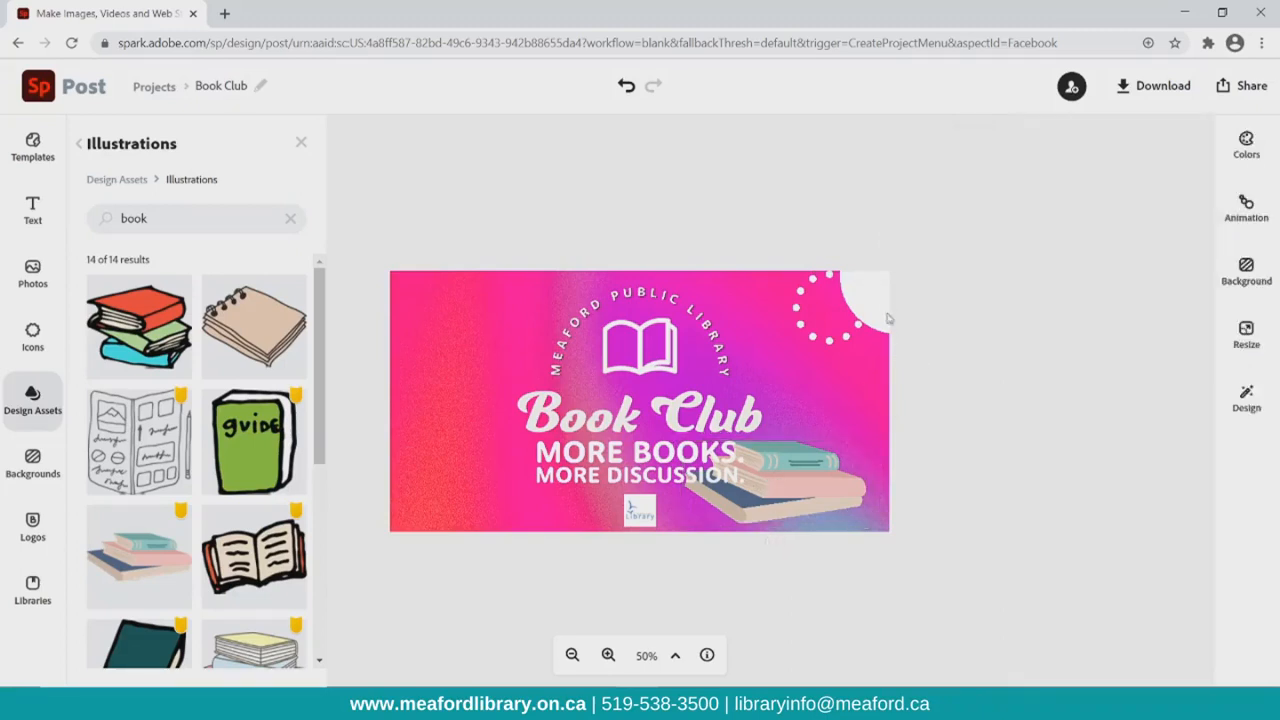
Delete the book stack, the white corner circle and the dotted ring from the post
{"action": "left_click", "coordinate": [865, 318]}
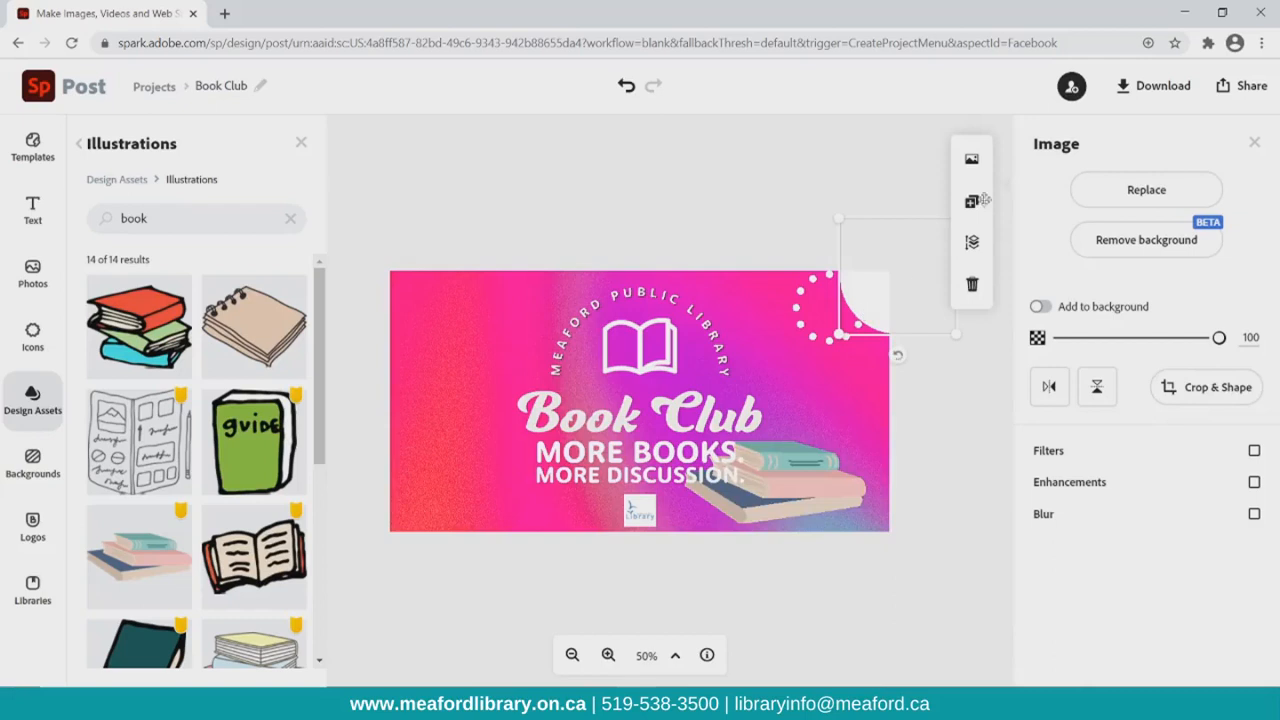
{"action": "left_click", "coordinate": [971, 288]}
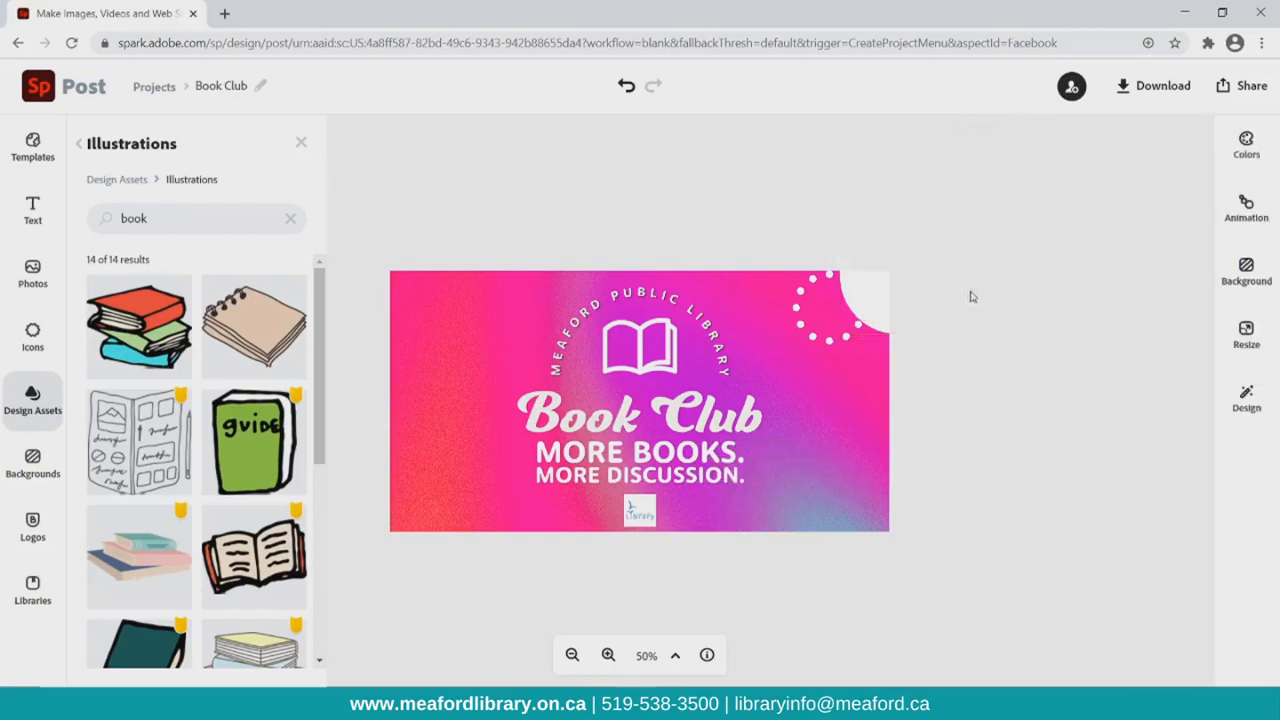
{"action": "left_click", "coordinate": [849, 339]}
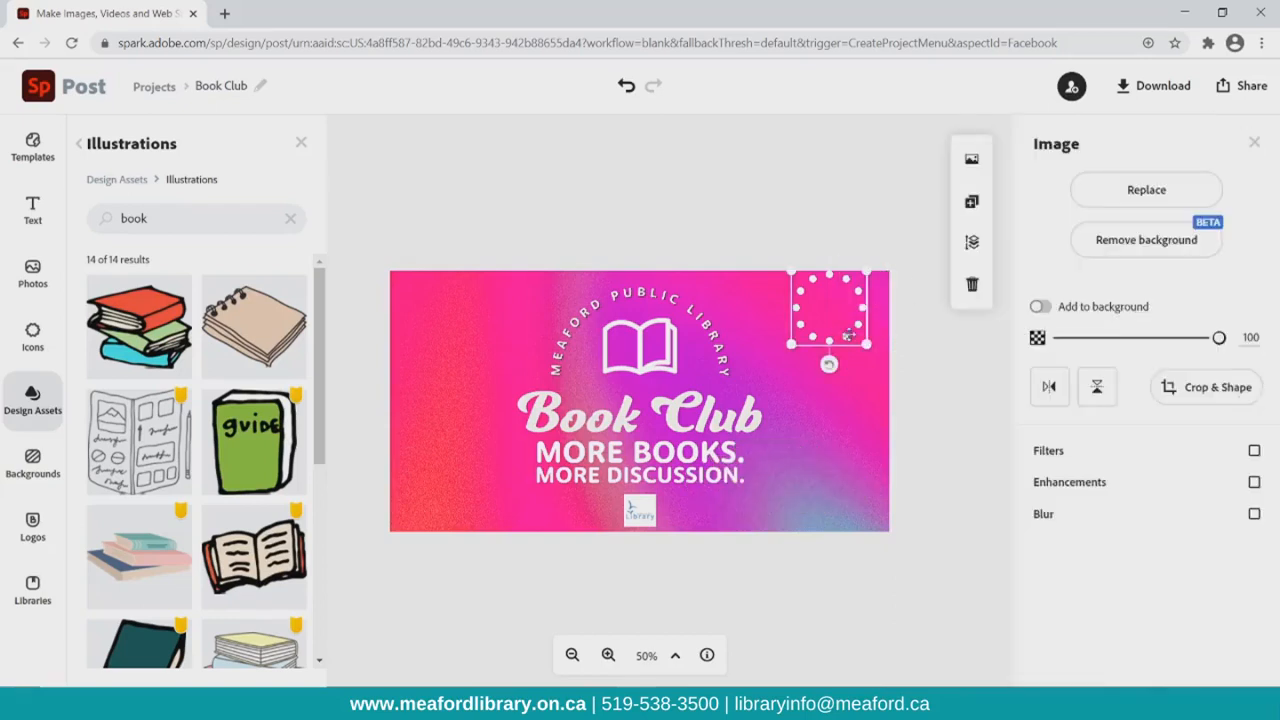
{"action": "left_click", "coordinate": [972, 286]}
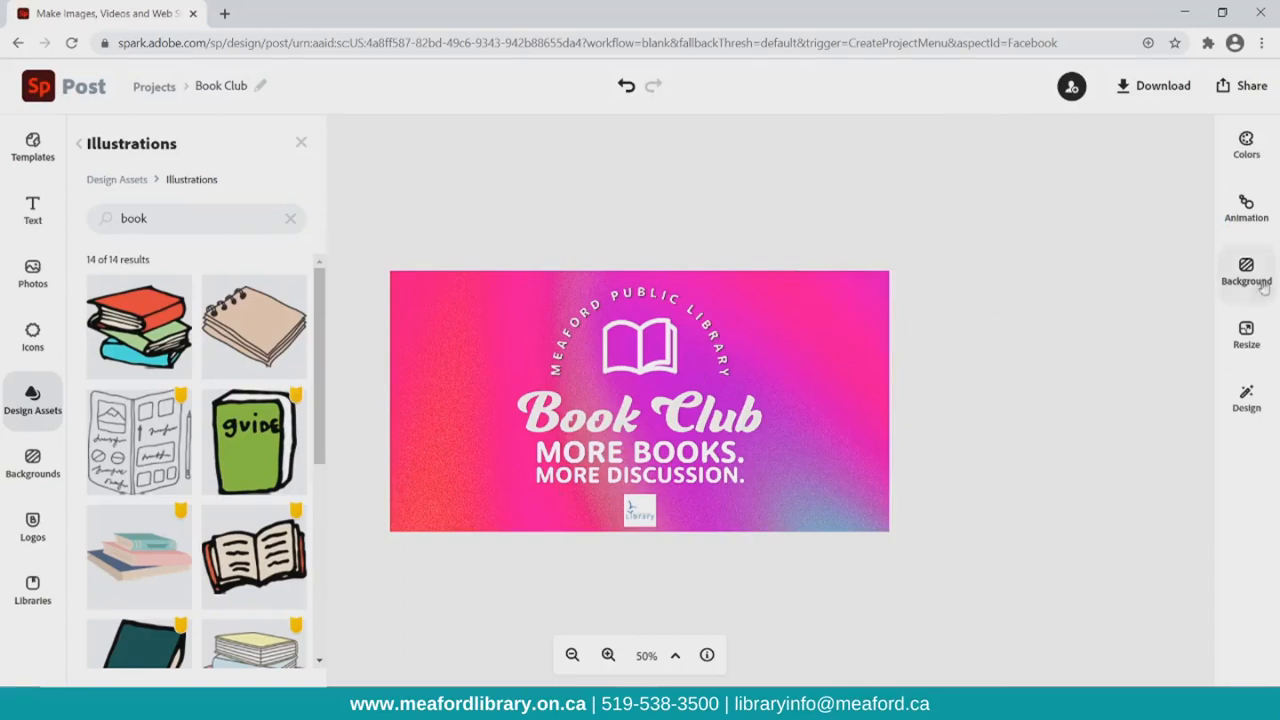
Try resizing the ungrouped post to the square Instagram format and undo the resize
{"action": "left_click", "coordinate": [1247, 340]}
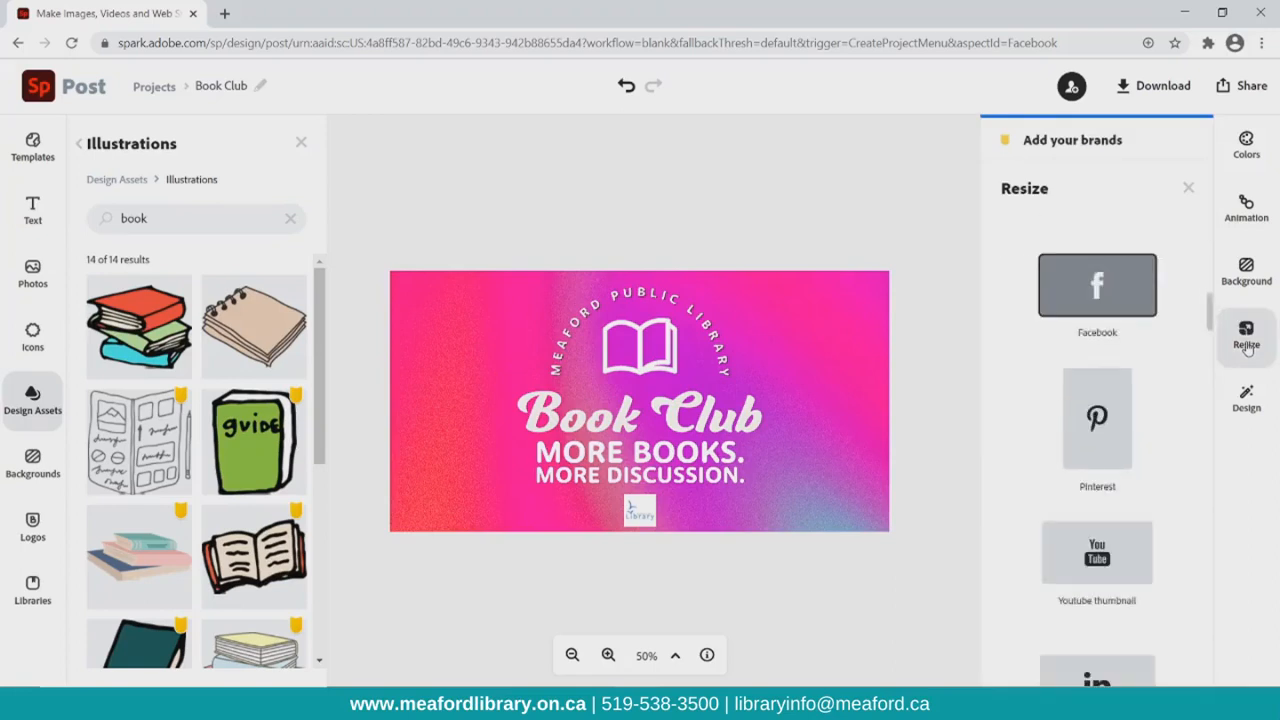
{"action": "scroll", "coordinate": [1160, 383], "scroll_direction": "down", "scroll_amount": 3}
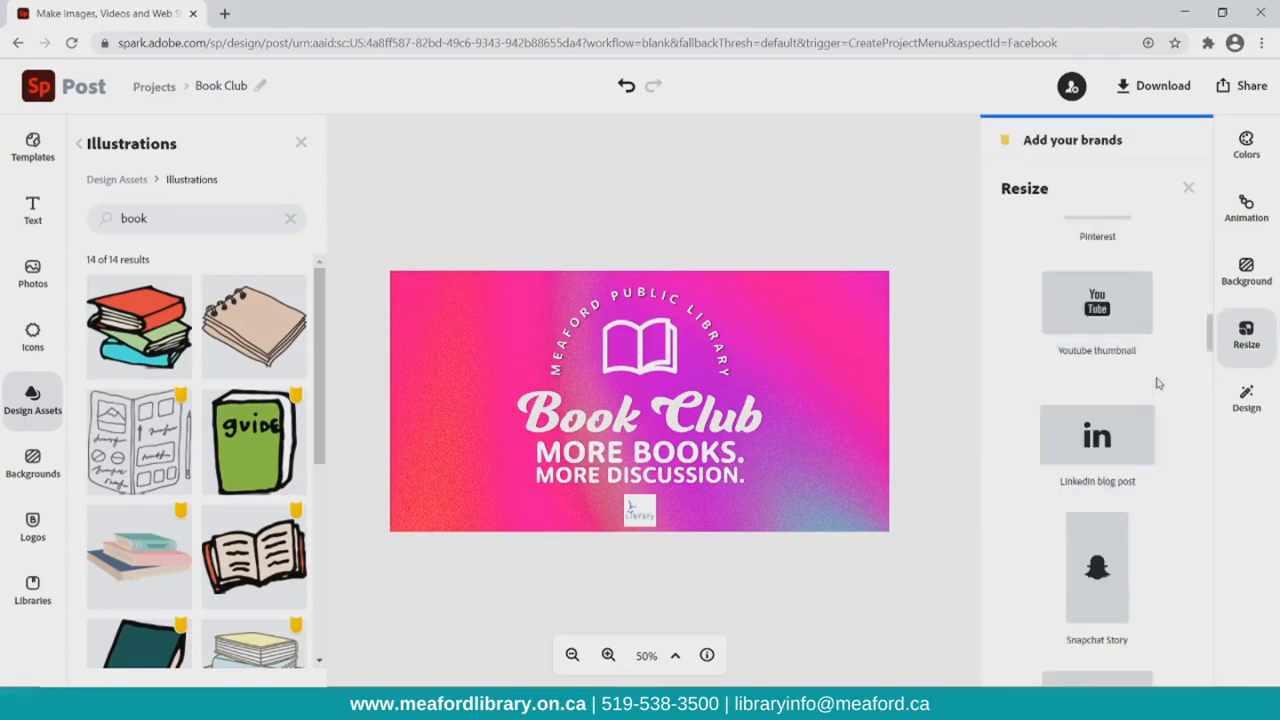
{"action": "scroll", "coordinate": [1094, 386], "scroll_direction": "down", "scroll_amount": 5}
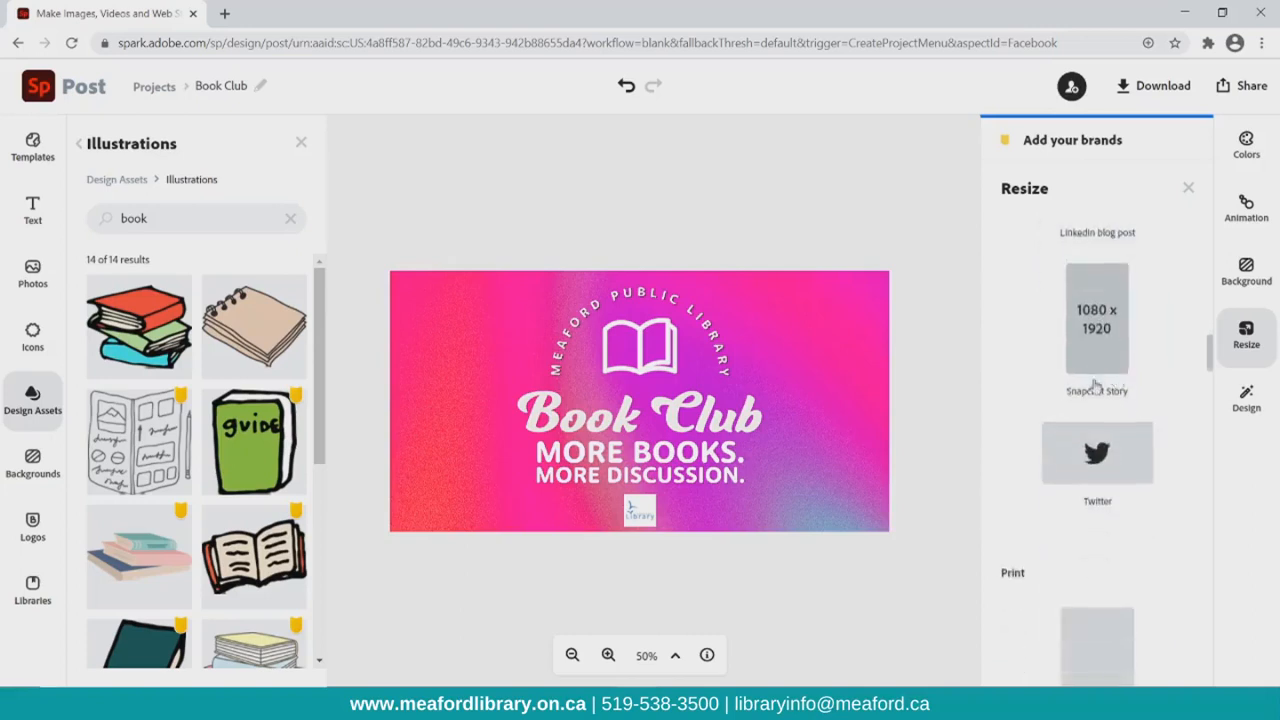
{"action": "scroll", "coordinate": [1155, 400], "scroll_direction": "up", "scroll_amount": 6}
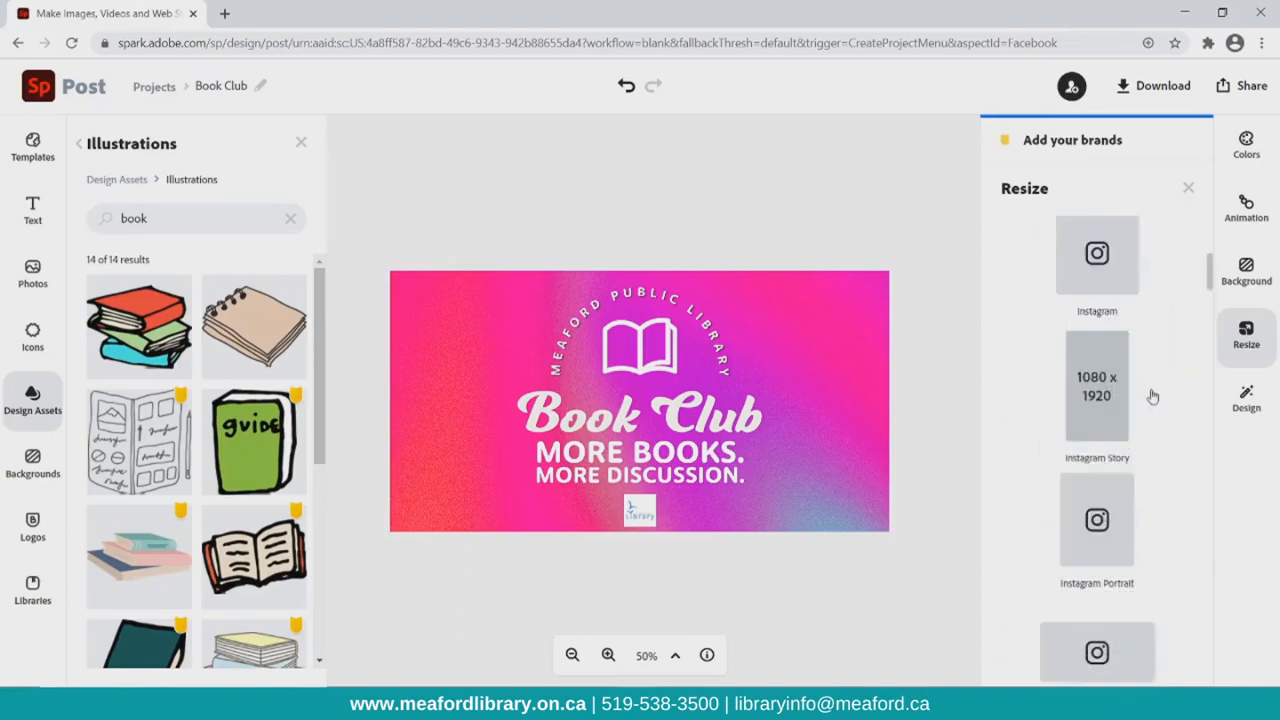
{"action": "left_click", "coordinate": [1106, 276]}
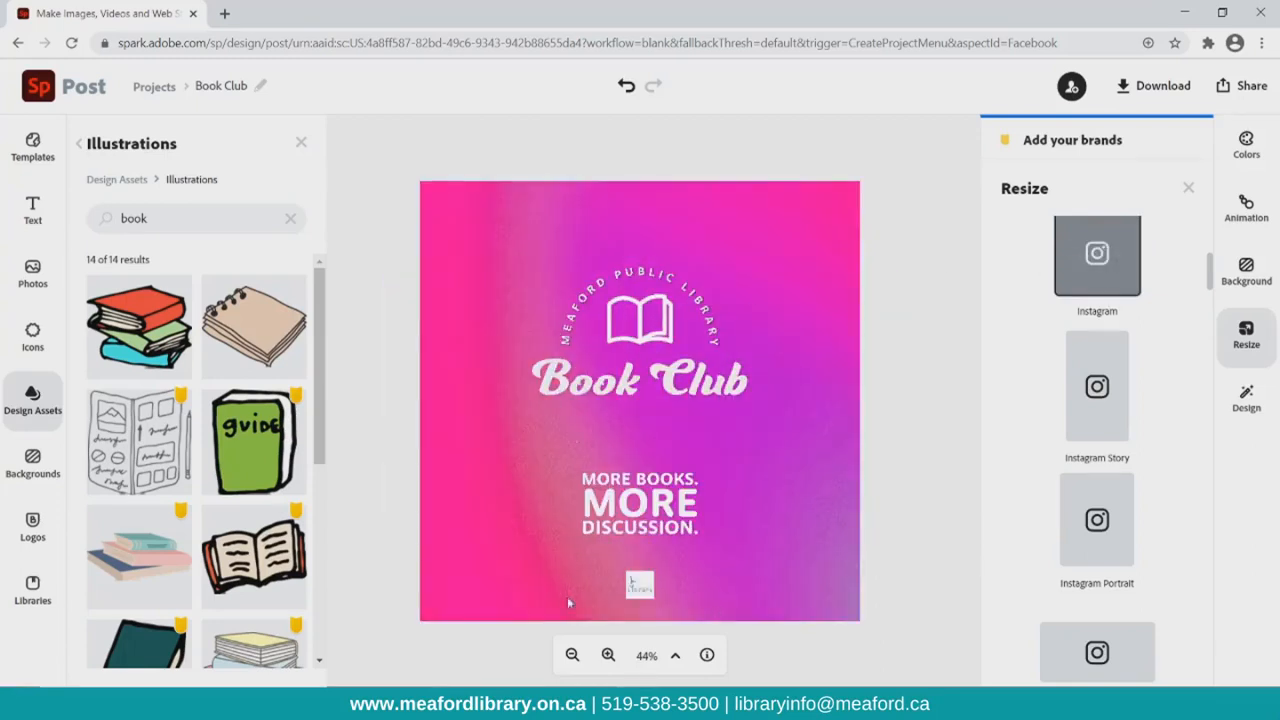
{"action": "left_click", "coordinate": [628, 87]}
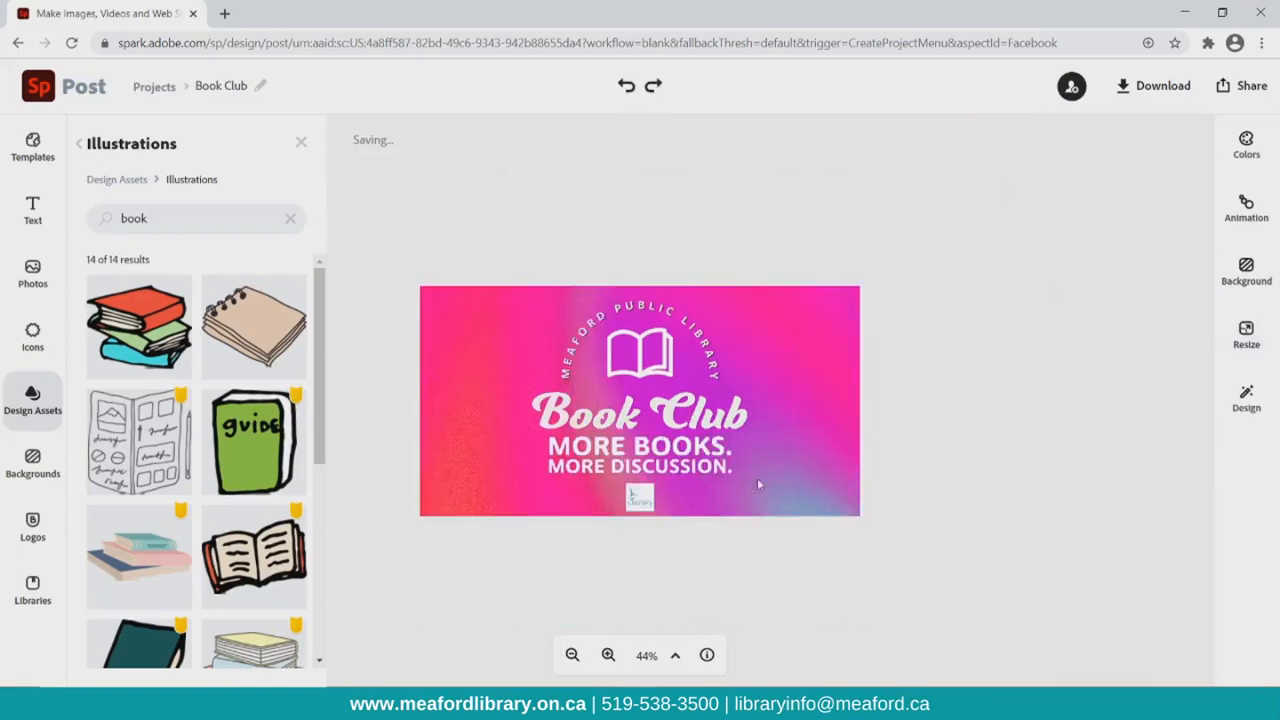
Group the curved library name, book icon, Book Club title, tagline and logo together
{"action": "left_click_drag", "start_coordinate": [478, 254], "coordinate": [870, 568]}
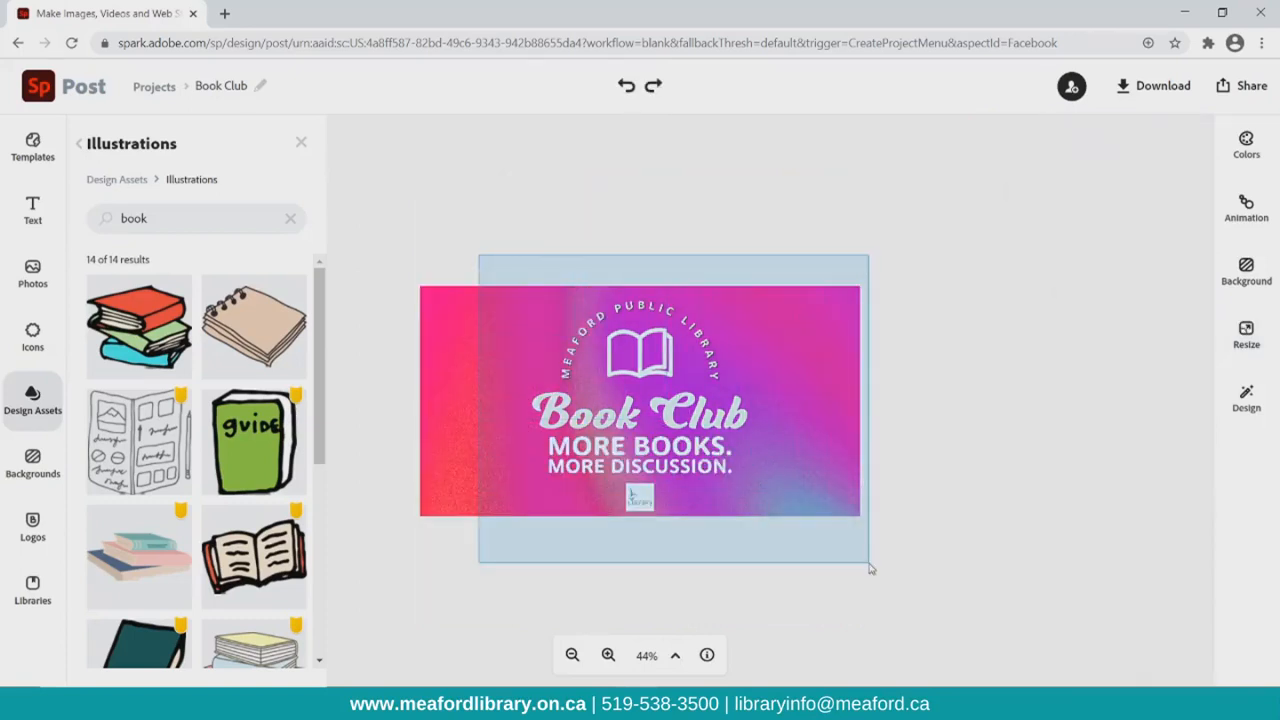
{"action": "left_click", "coordinate": [1146, 305]}
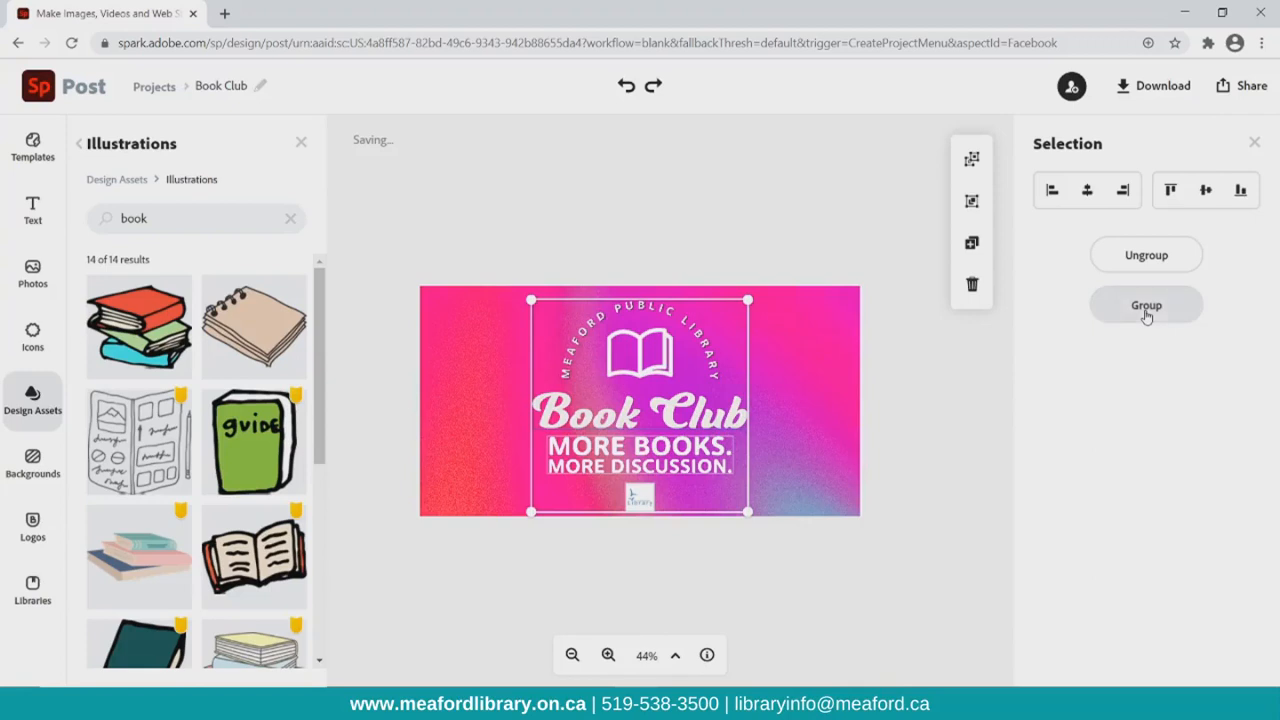
{"action": "left_click", "coordinate": [811, 216]}
Resize the post with its grouped elements to the square Instagram format
{"action": "left_click", "coordinate": [1246, 335]}
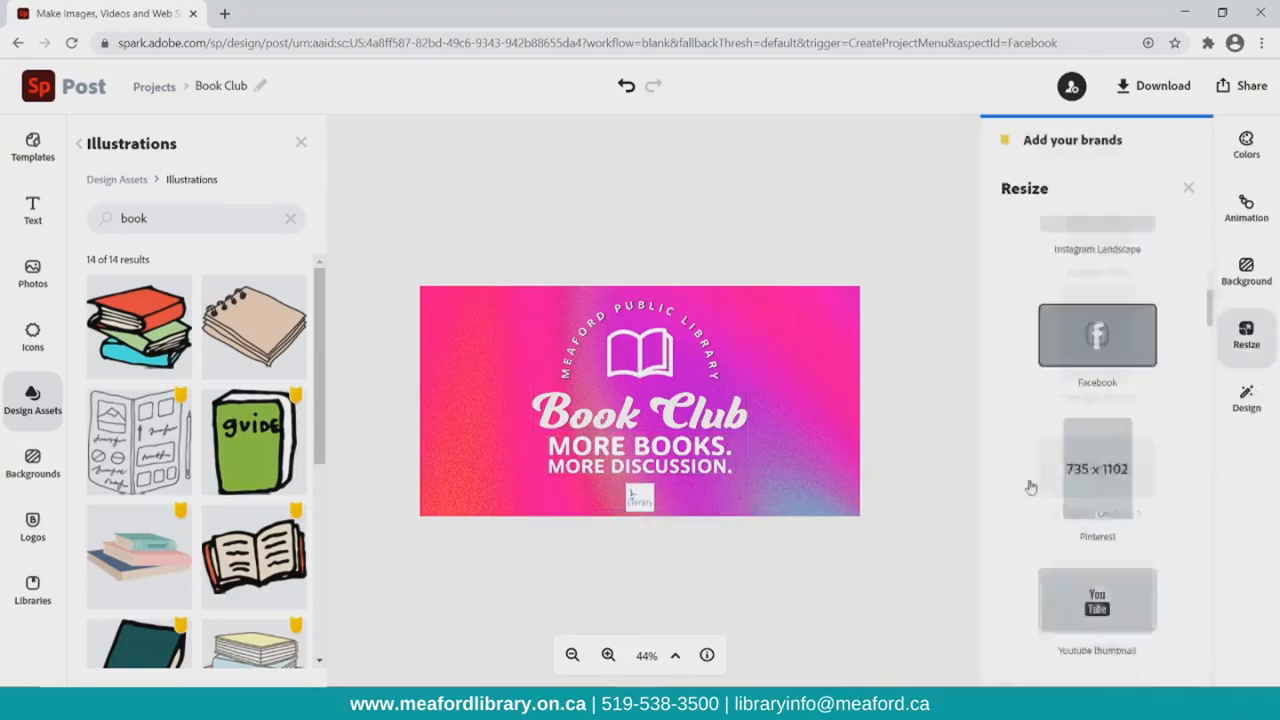
{"action": "scroll", "coordinate": [1031, 487], "scroll_direction": "down", "scroll_amount": 1}
{"action": "scroll", "coordinate": [1131, 372], "scroll_direction": "up", "scroll_amount": 4}
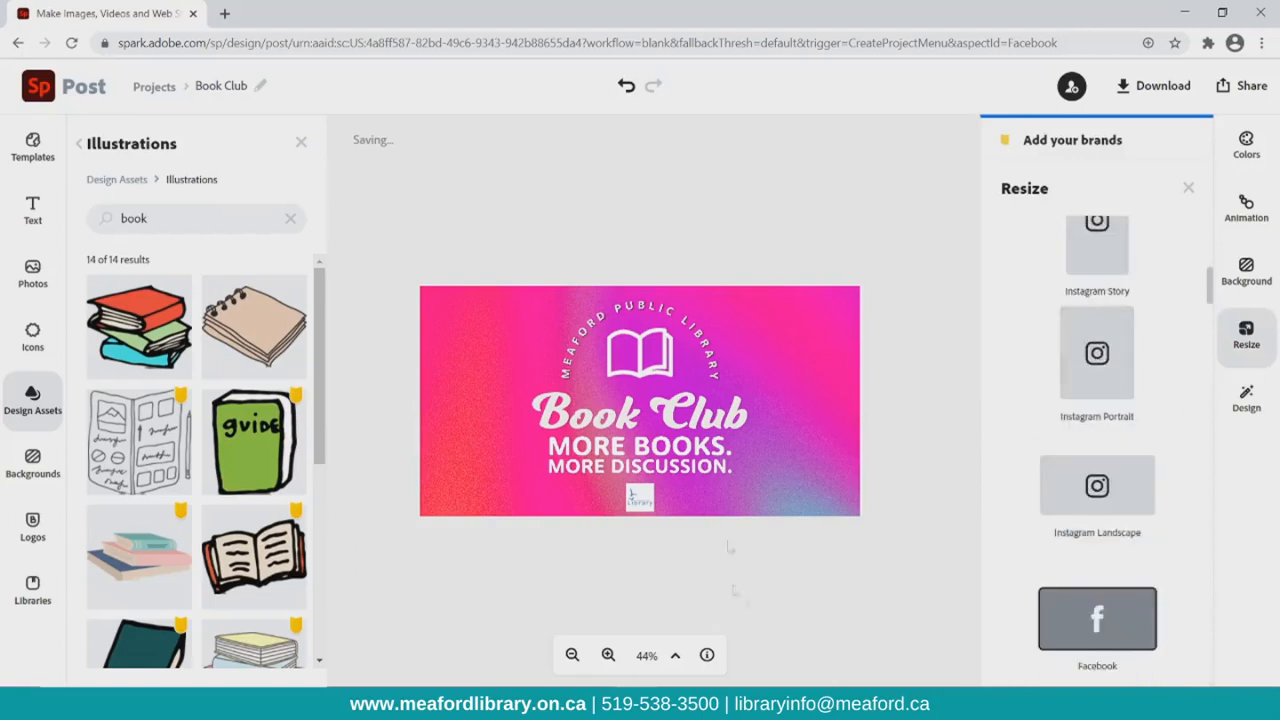
{"action": "left_click", "coordinate": [1128, 342]}
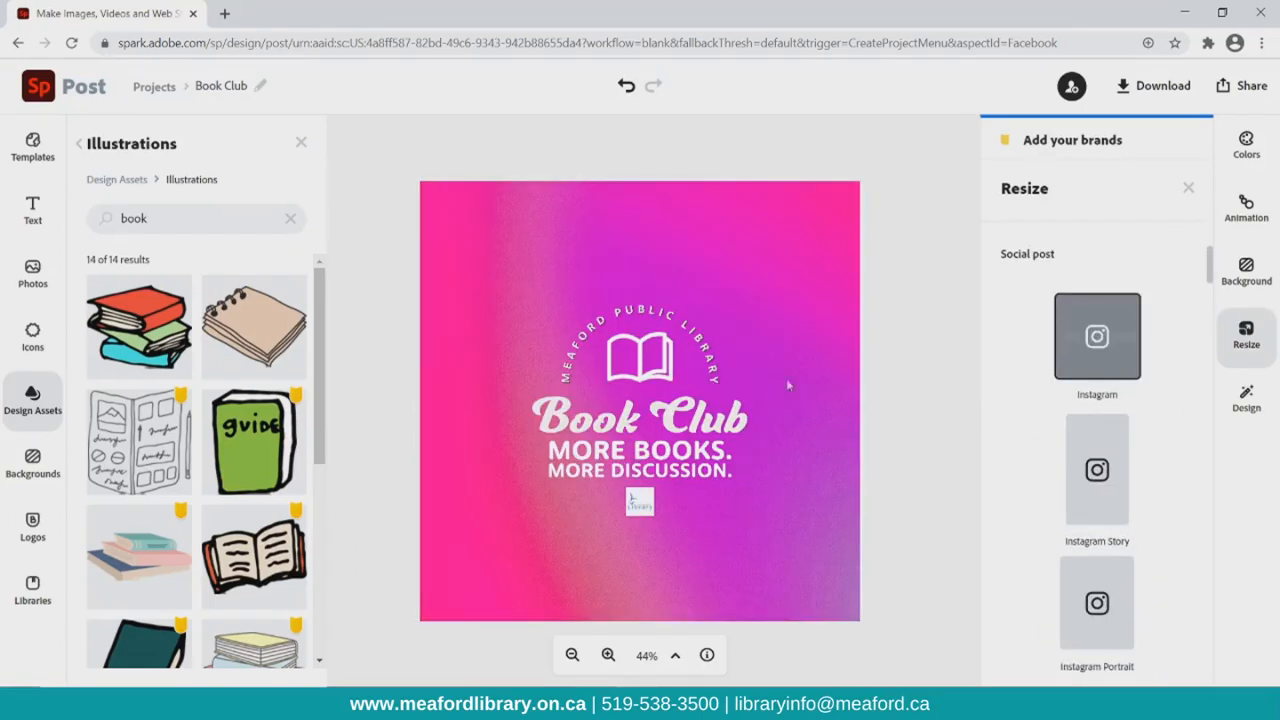
Enlarge the group of text, icon and logo to fill most of the square post and centre it
{"action": "left_click", "coordinate": [729, 492]}
{"action": "left_click_drag", "start_coordinate": [748, 518], "coordinate": [858, 625]}
{"action": "left_click_drag", "start_coordinate": [532, 303], "coordinate": [511, 283]}
{"action": "left_click_drag", "start_coordinate": [618, 486], "coordinate": [574, 434]}
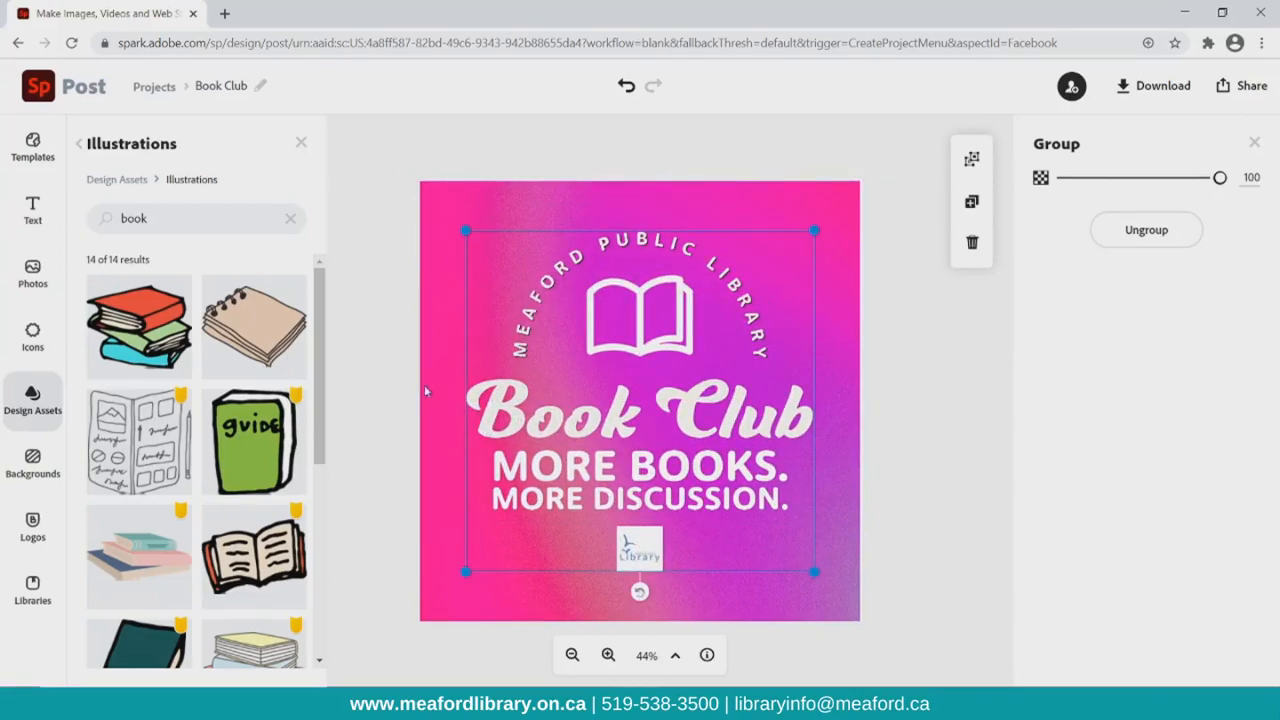
{"action": "left_click", "coordinate": [411, 356]}
Ungroup the elements and move the logo slightly lower, keeping it centred beneath the tagline
{"action": "left_click", "coordinate": [465, 302]}
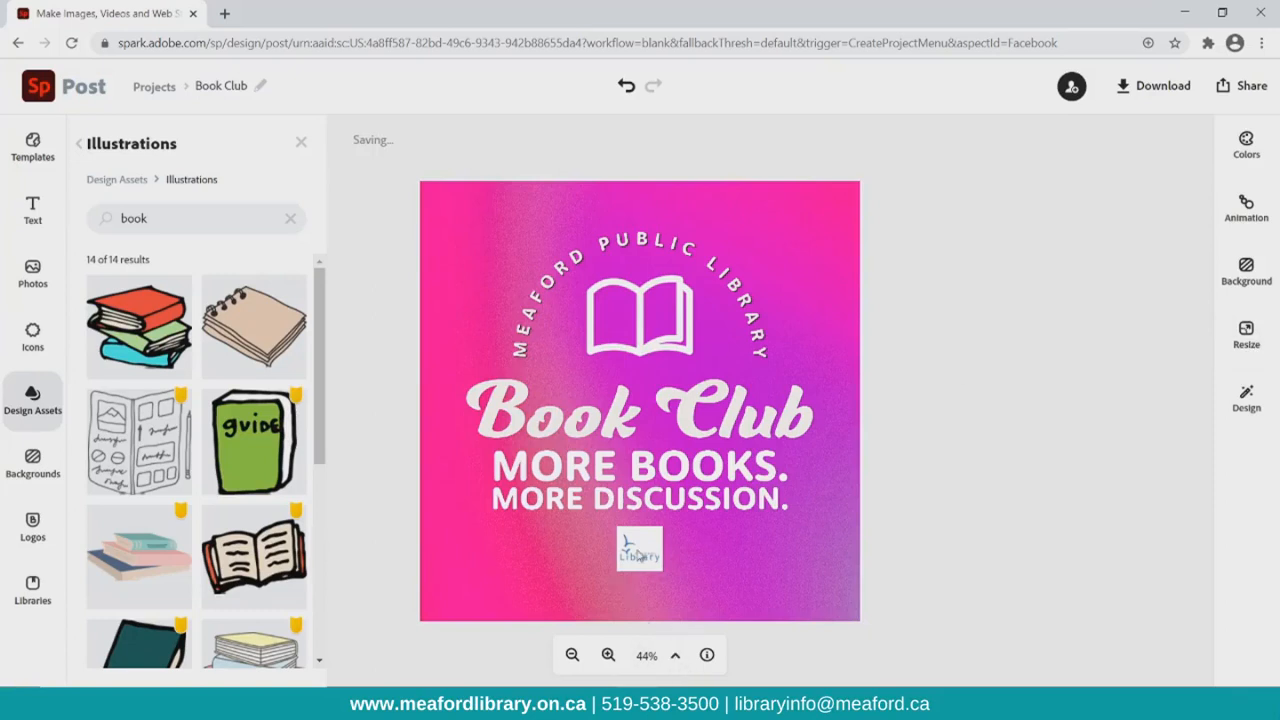
{"action": "left_click", "coordinate": [1177, 233]}
{"action": "left_click", "coordinate": [929, 382]}
{"action": "left_click_drag", "start_coordinate": [636, 560], "coordinate": [633, 578]}
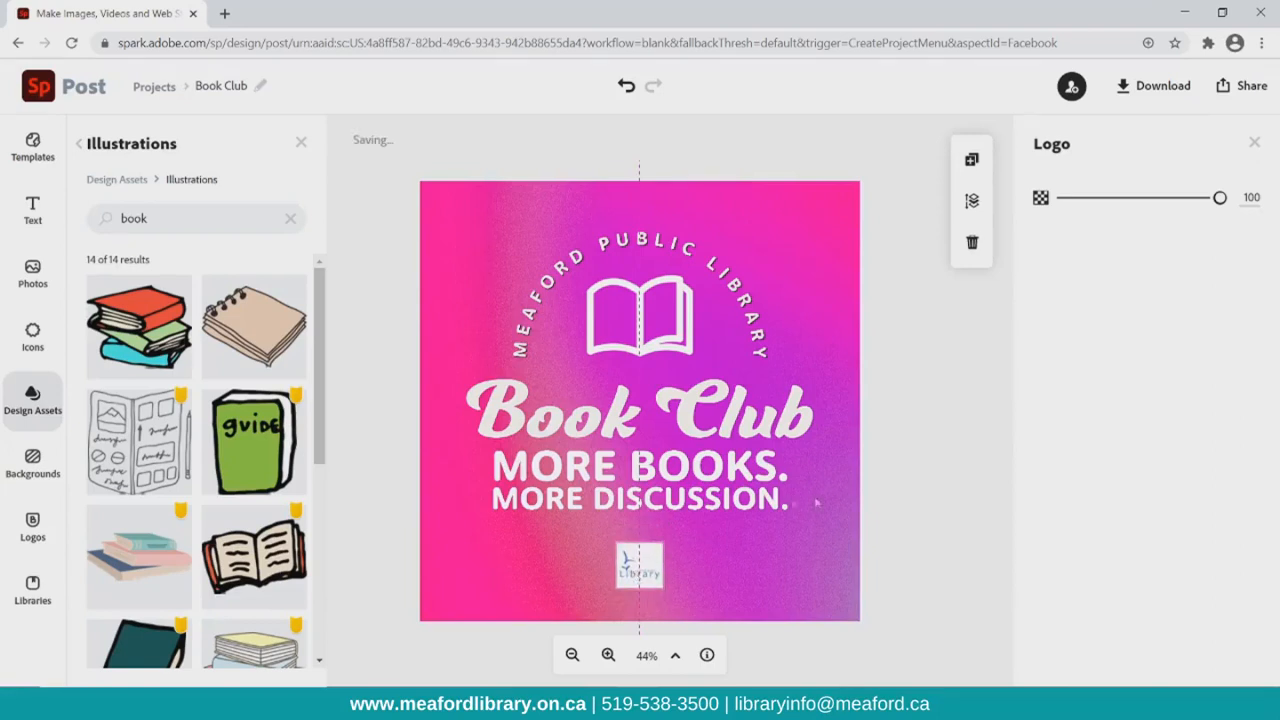
Shift the holographic background image within the square post so pink covers one side and purple the other
{"action": "left_click", "coordinate": [846, 493]}
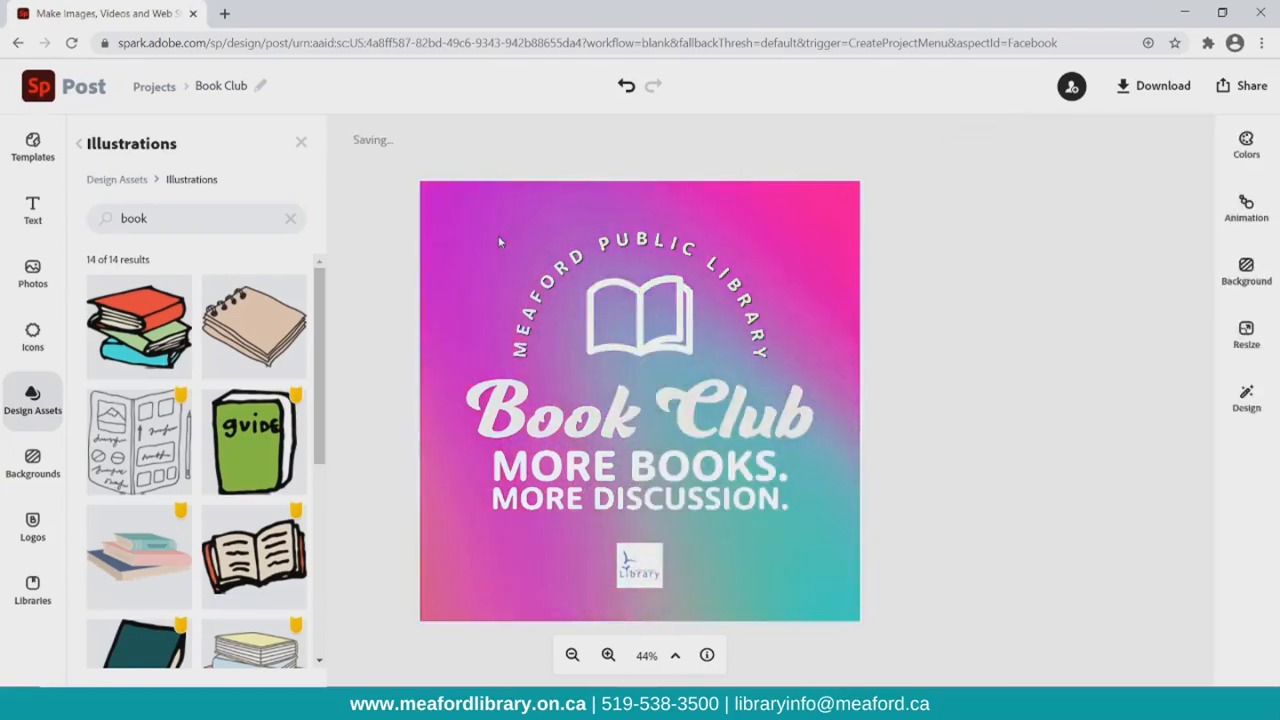
{"action": "left_click", "coordinate": [806, 560]}
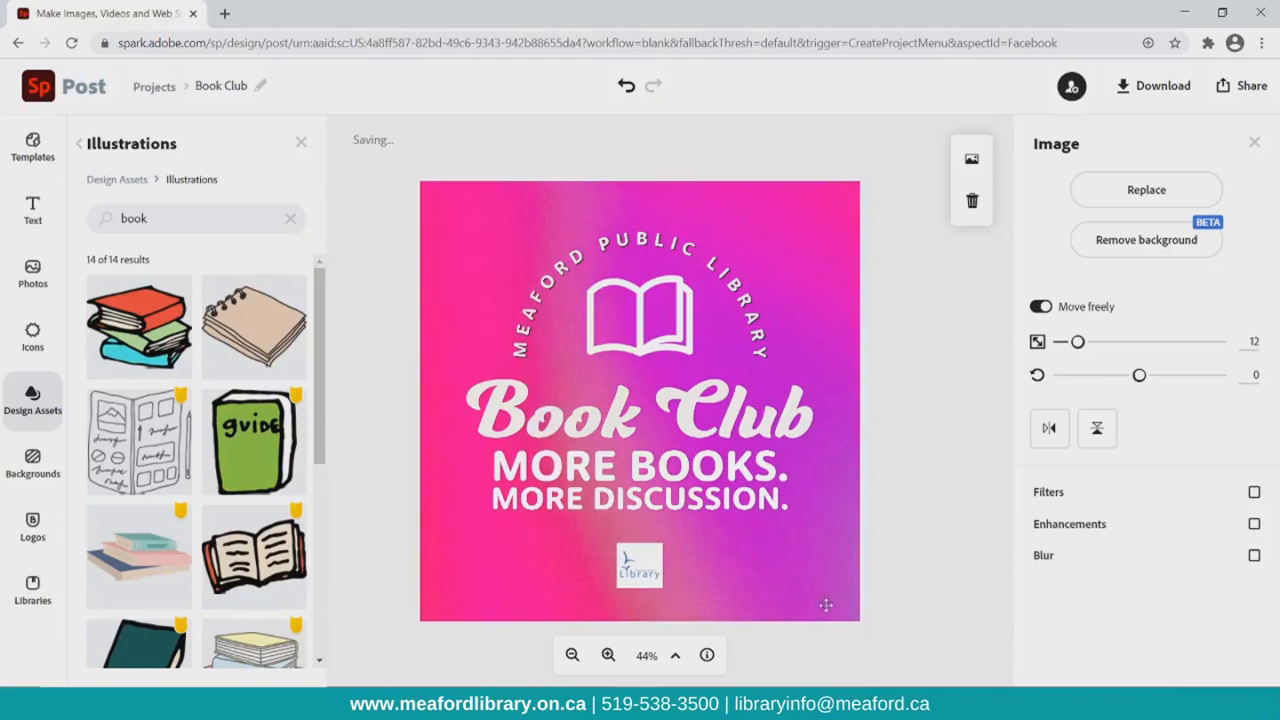
Search the Adobe Stock photos for "books" and look through the available images
{"action": "left_click", "coordinate": [37, 285]}
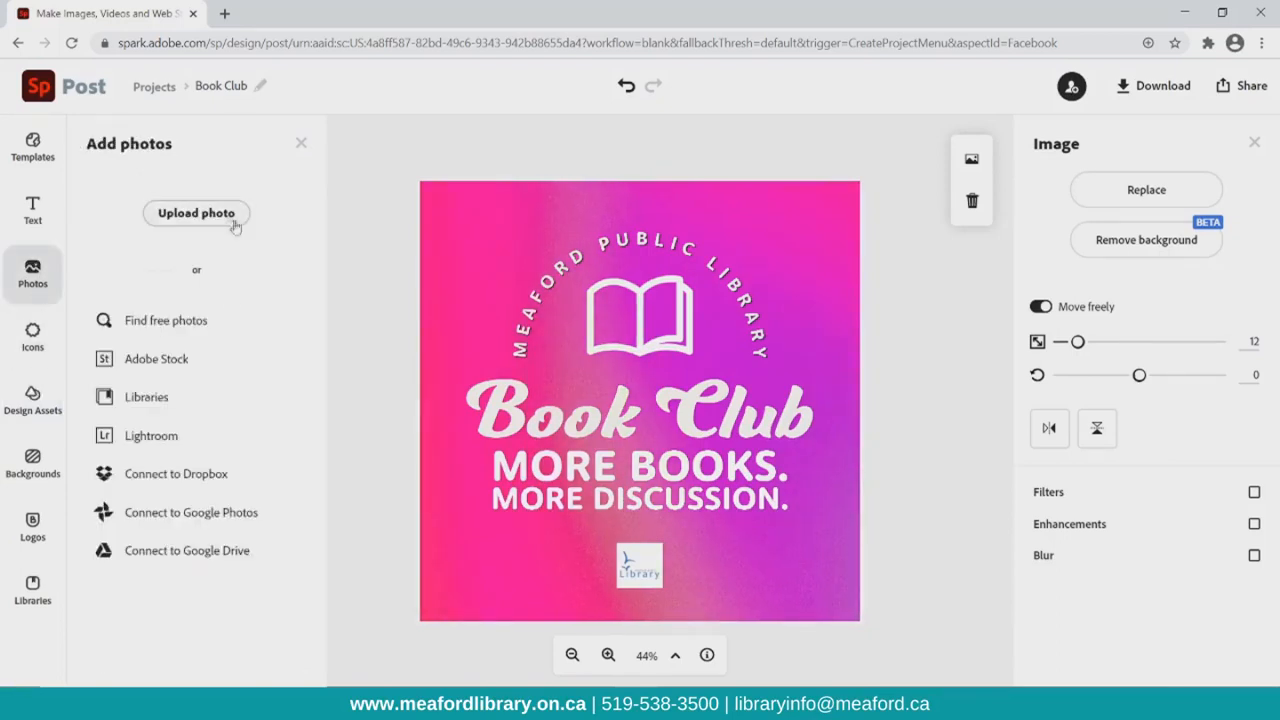
{"action": "left_click", "coordinate": [165, 358]}
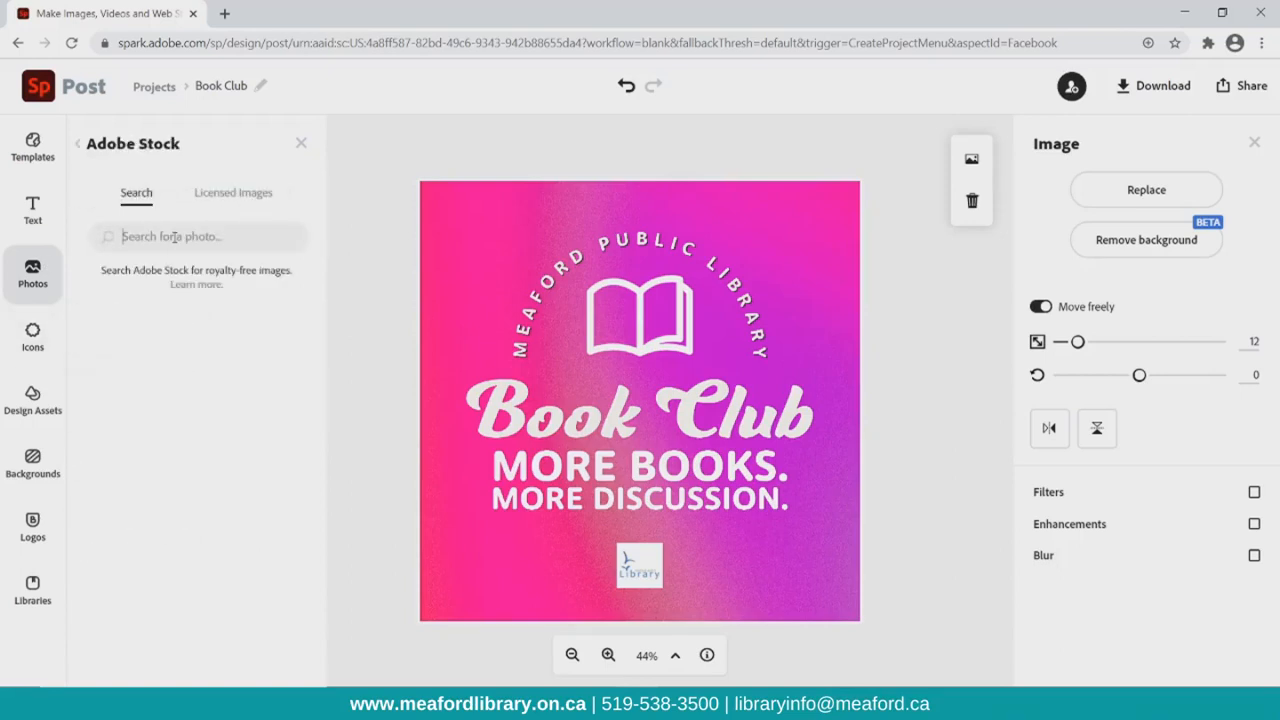
{"action": "type", "text": "books"}
{"action": "key", "text": "Return"}
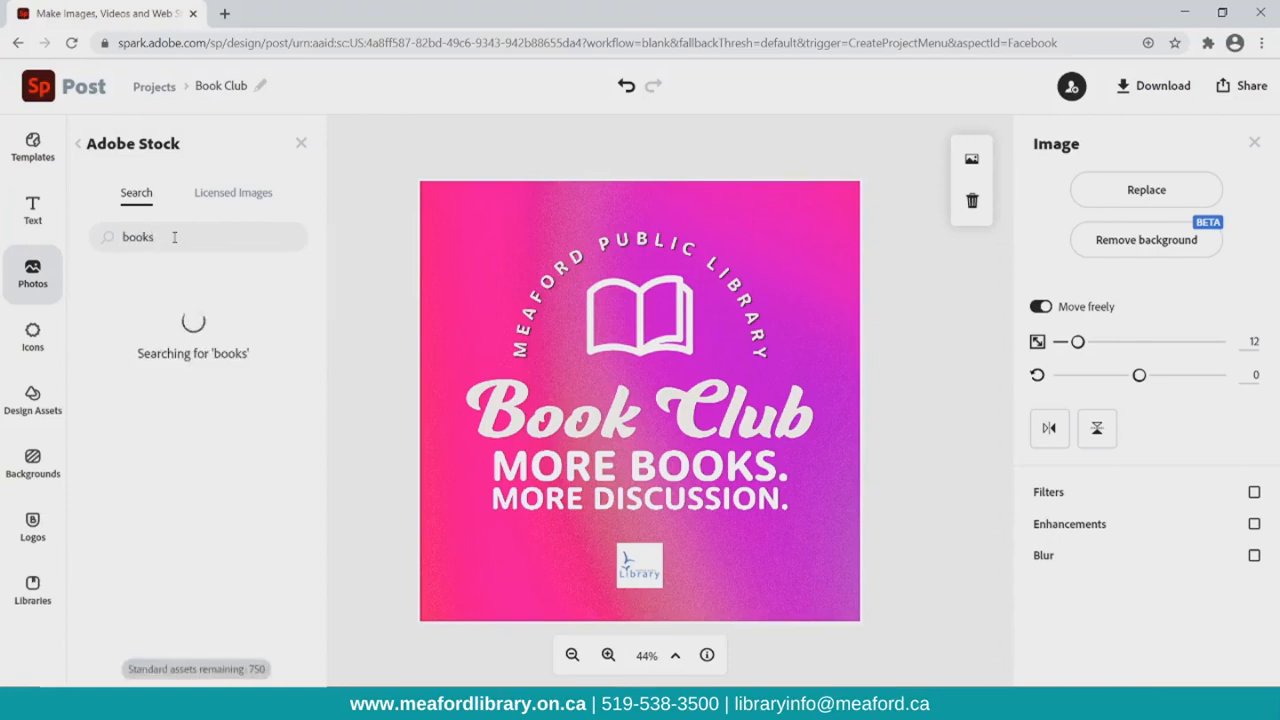
{"action": "scroll", "coordinate": [207, 422], "scroll_direction": "down", "scroll_amount": 10}
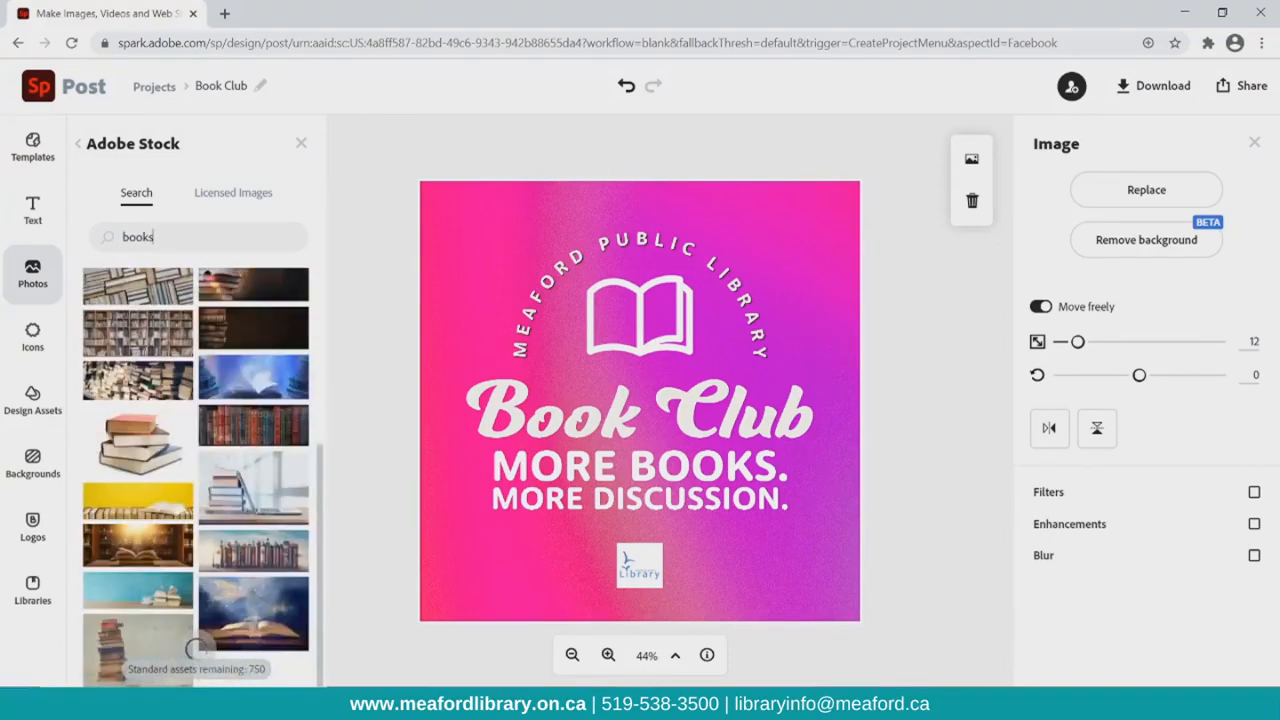
{"action": "scroll", "coordinate": [207, 422], "scroll_direction": "down", "scroll_amount": 3}
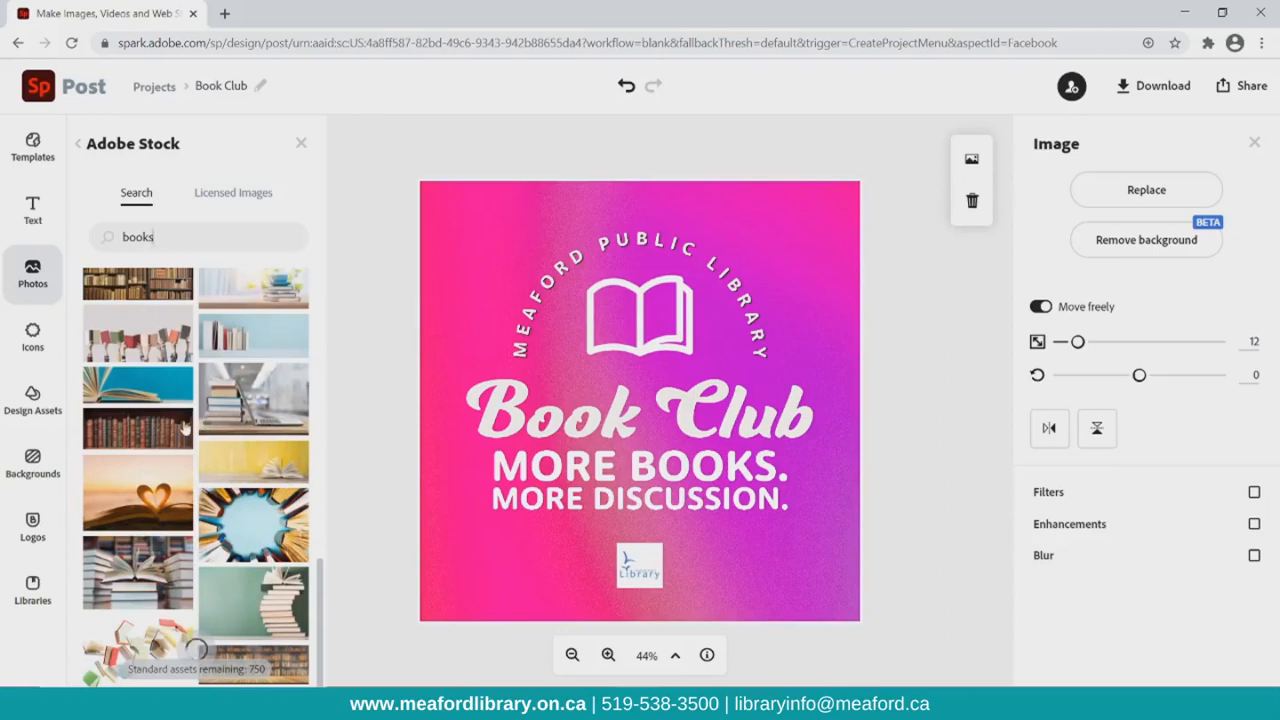
{"action": "scroll", "coordinate": [184, 428], "scroll_direction": "down", "scroll_amount": 10}
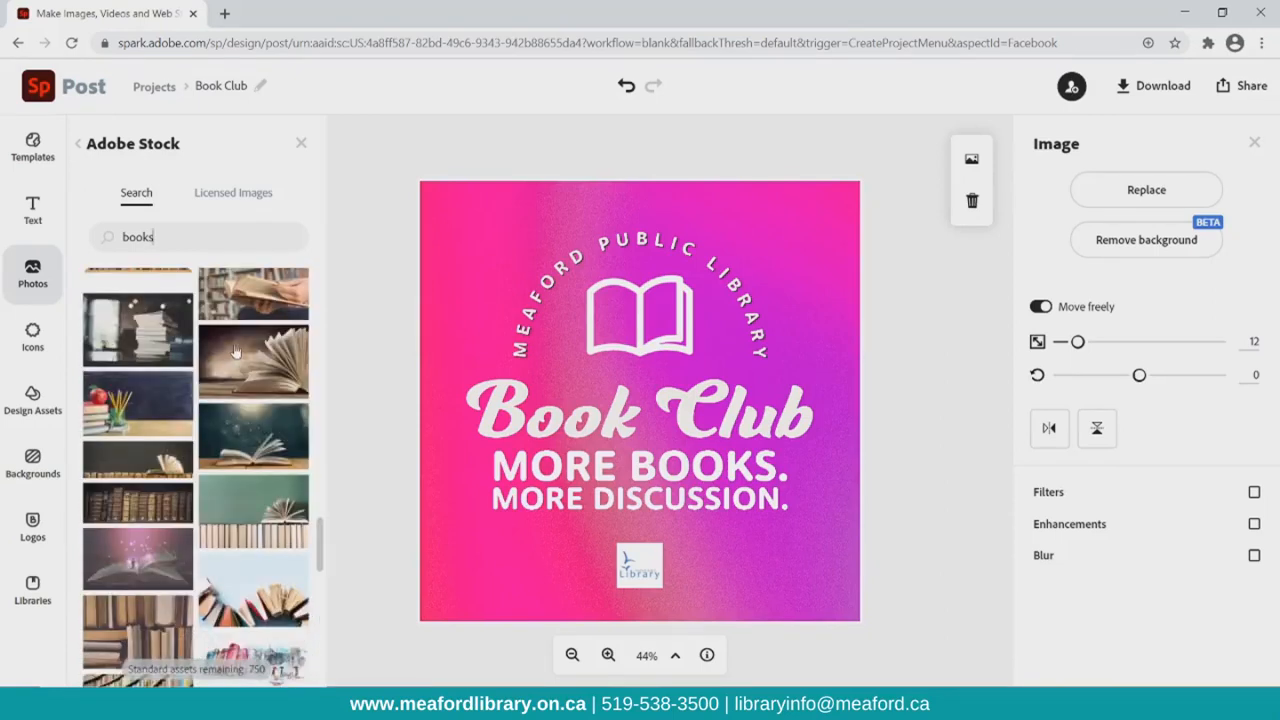
{"action": "scroll", "coordinate": [235, 350], "scroll_direction": "down", "scroll_amount": 10}
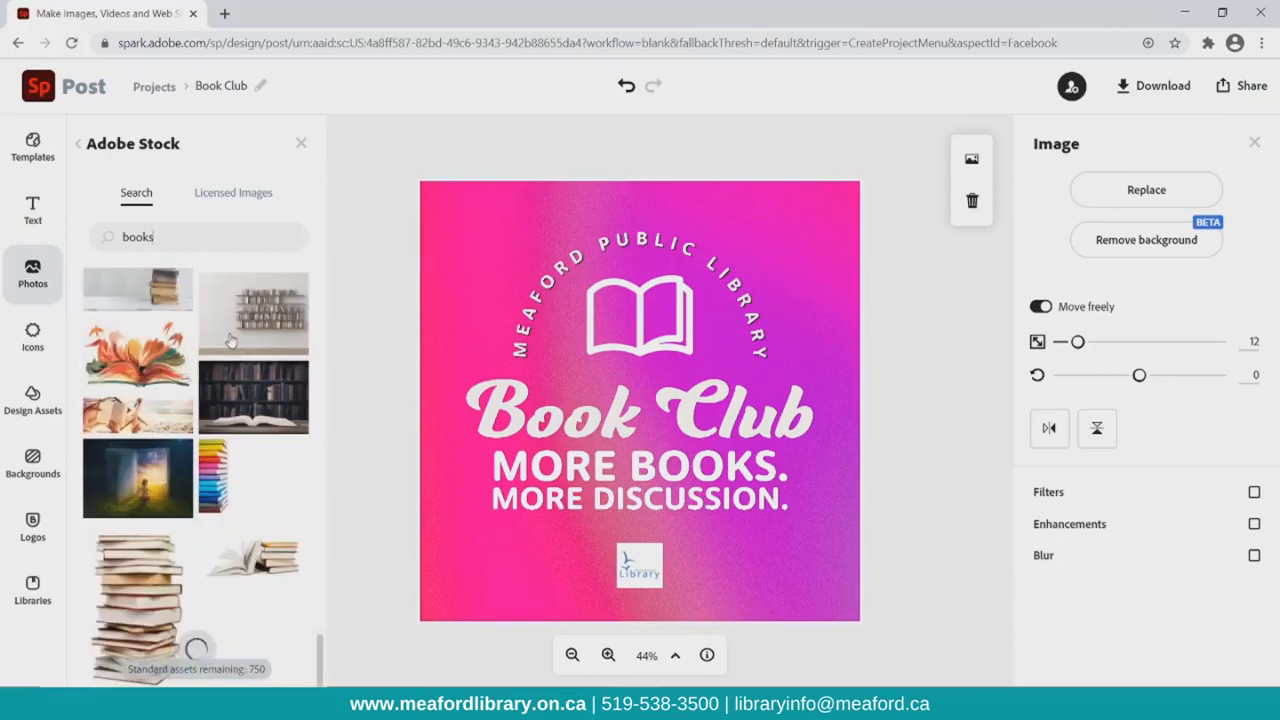
Add the stock photo of scattered open books to the post and make it part of the background
{"action": "scroll", "coordinate": [230, 342], "scroll_direction": "down", "scroll_amount": 10}
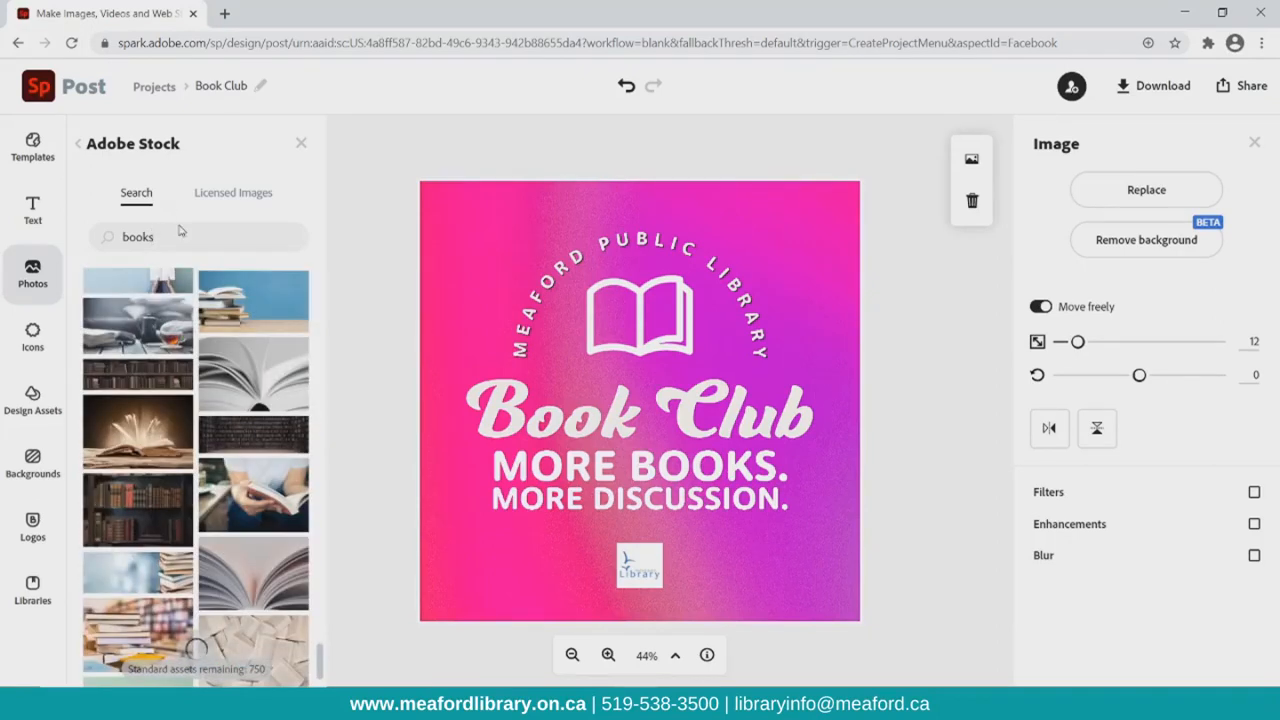
{"action": "scroll", "coordinate": [200, 330], "scroll_direction": "down", "scroll_amount": 1}
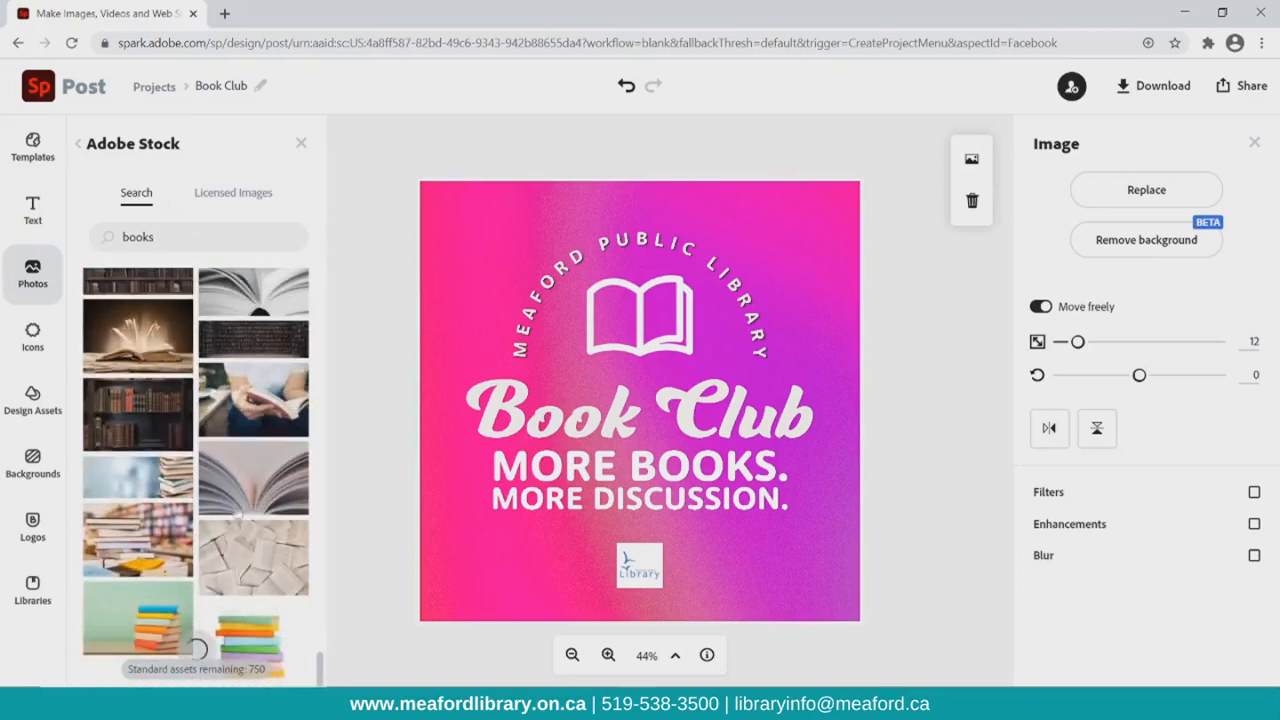
{"action": "left_click", "coordinate": [238, 553]}
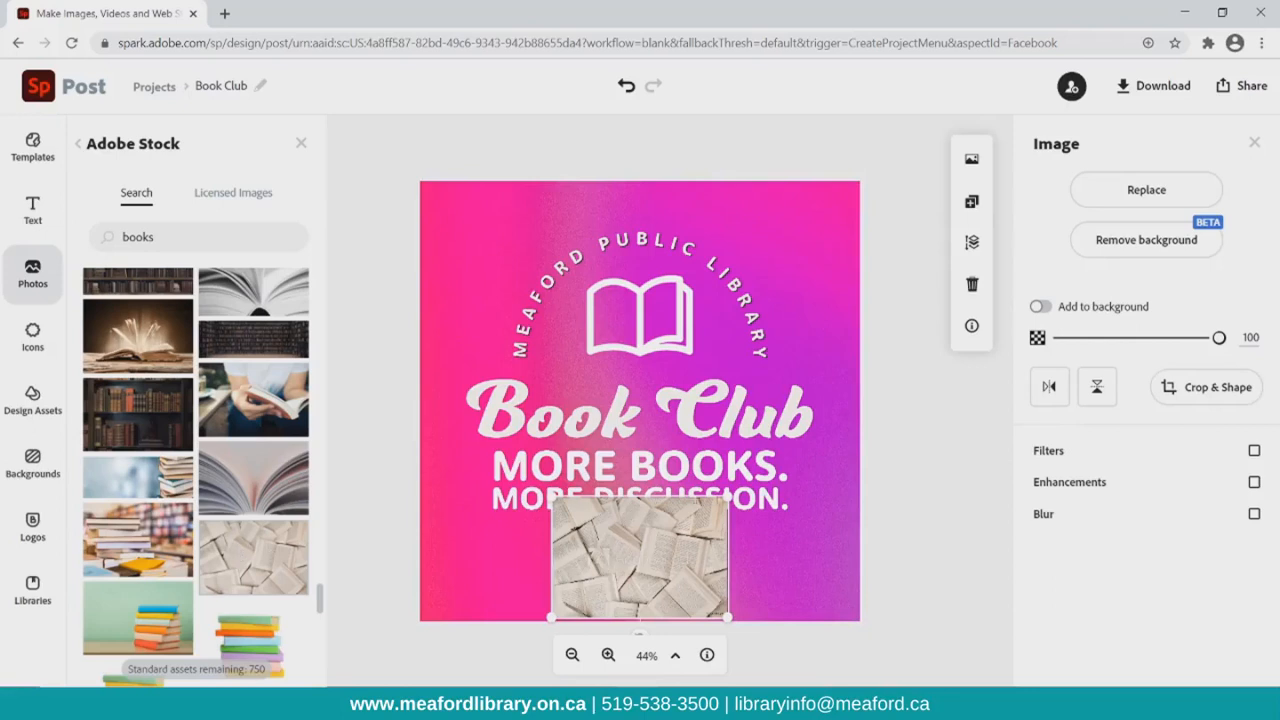
{"action": "left_click", "coordinate": [1041, 307]}
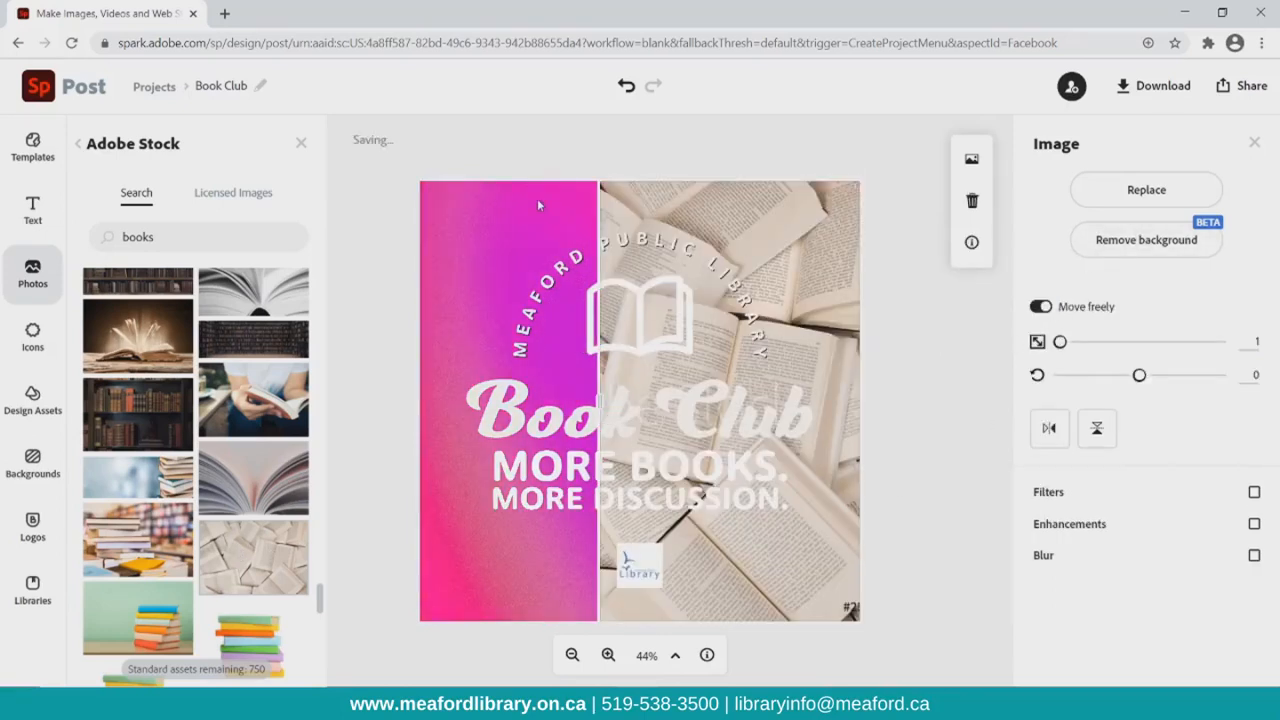
Delete the pink and purple background cell so the books photo fills the whole background
{"action": "left_click", "coordinate": [537, 200]}
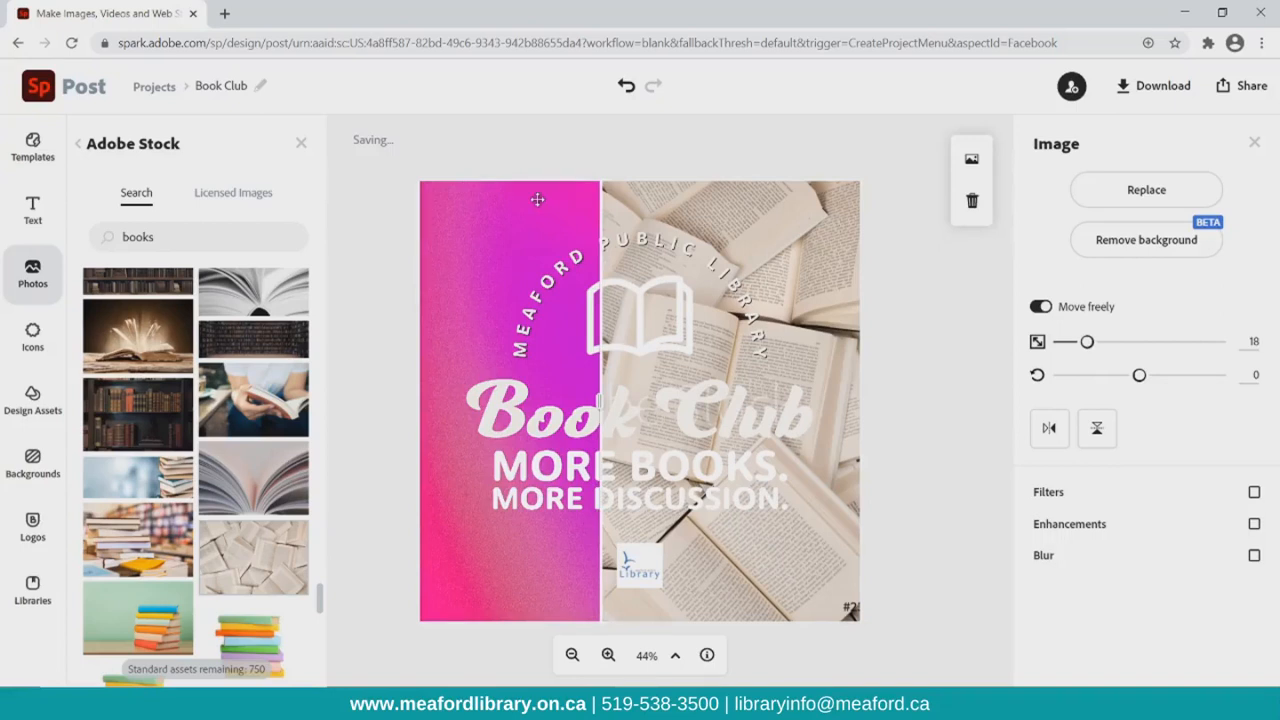
{"action": "left_click", "coordinate": [971, 200]}
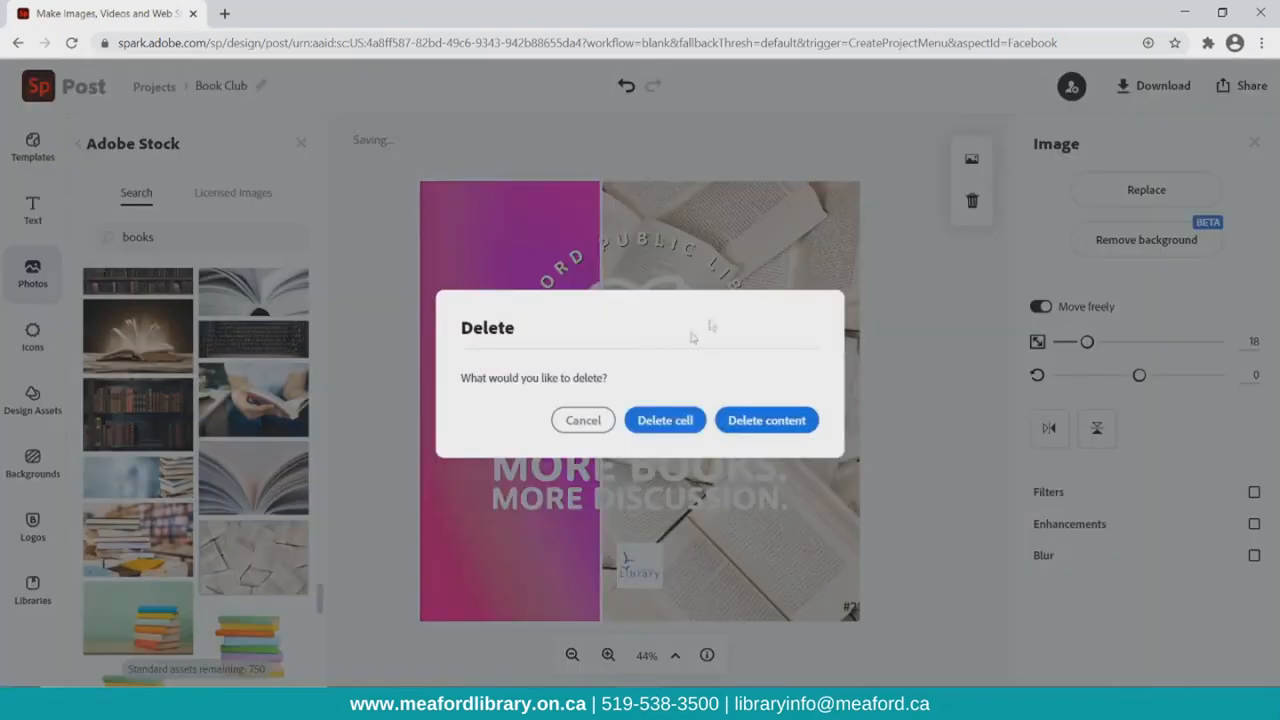
{"action": "left_click", "coordinate": [644, 424]}
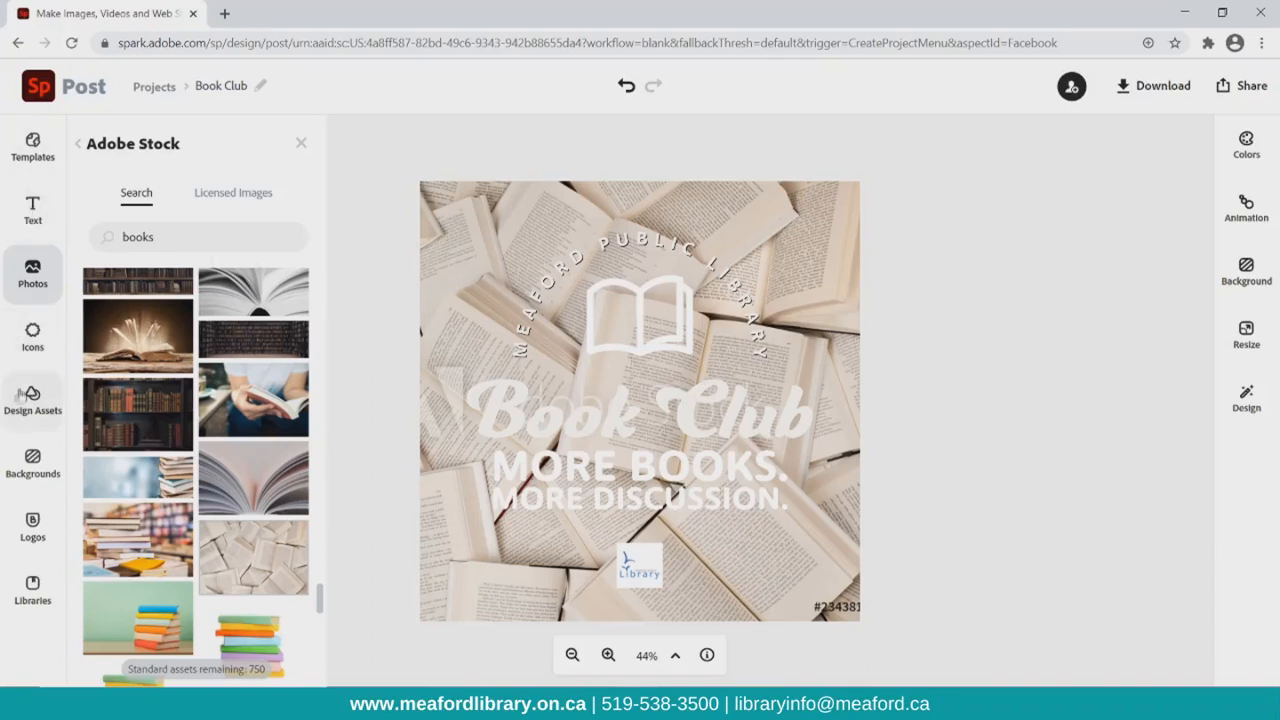
Search the icons for "square", add the solid filled square to the post, and remove the extra copy
{"action": "left_click", "coordinate": [33, 345]}
{"action": "triple_click", "coordinate": [160, 188]}
{"action": "type", "text": "sun"}
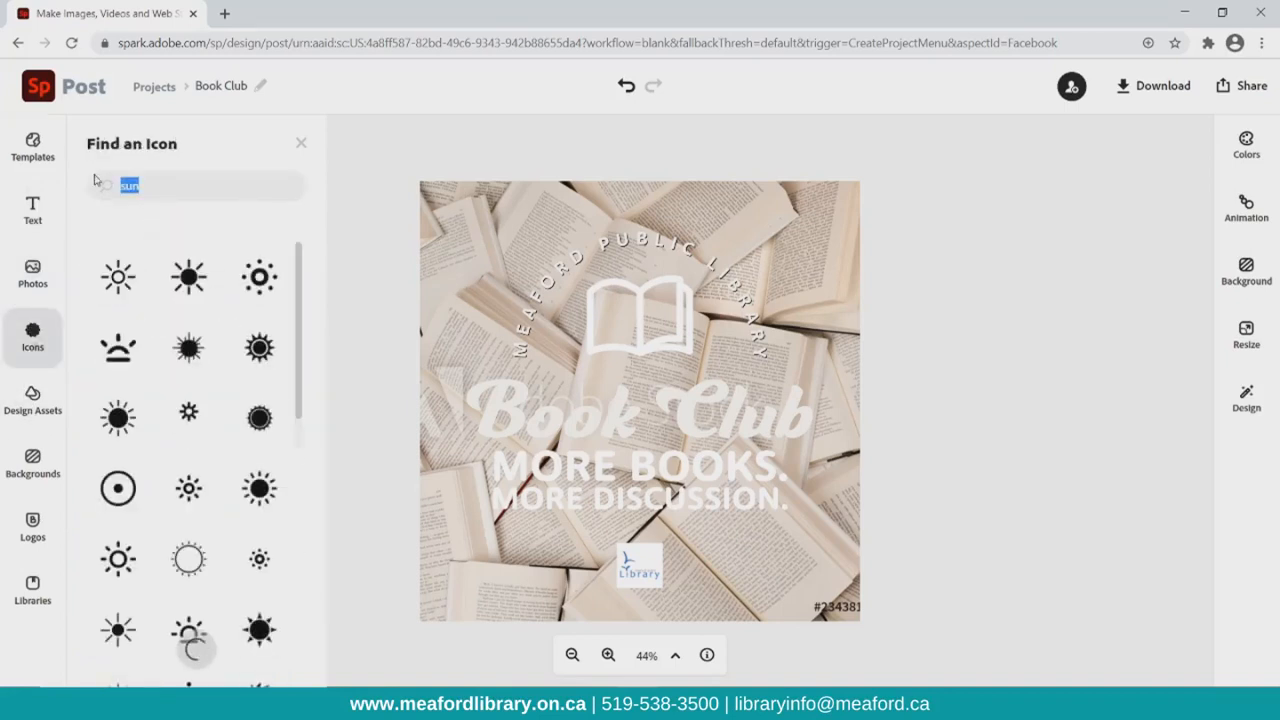
{"action": "key", "text": "BackSpace"}
{"action": "type", "text": "squa"}
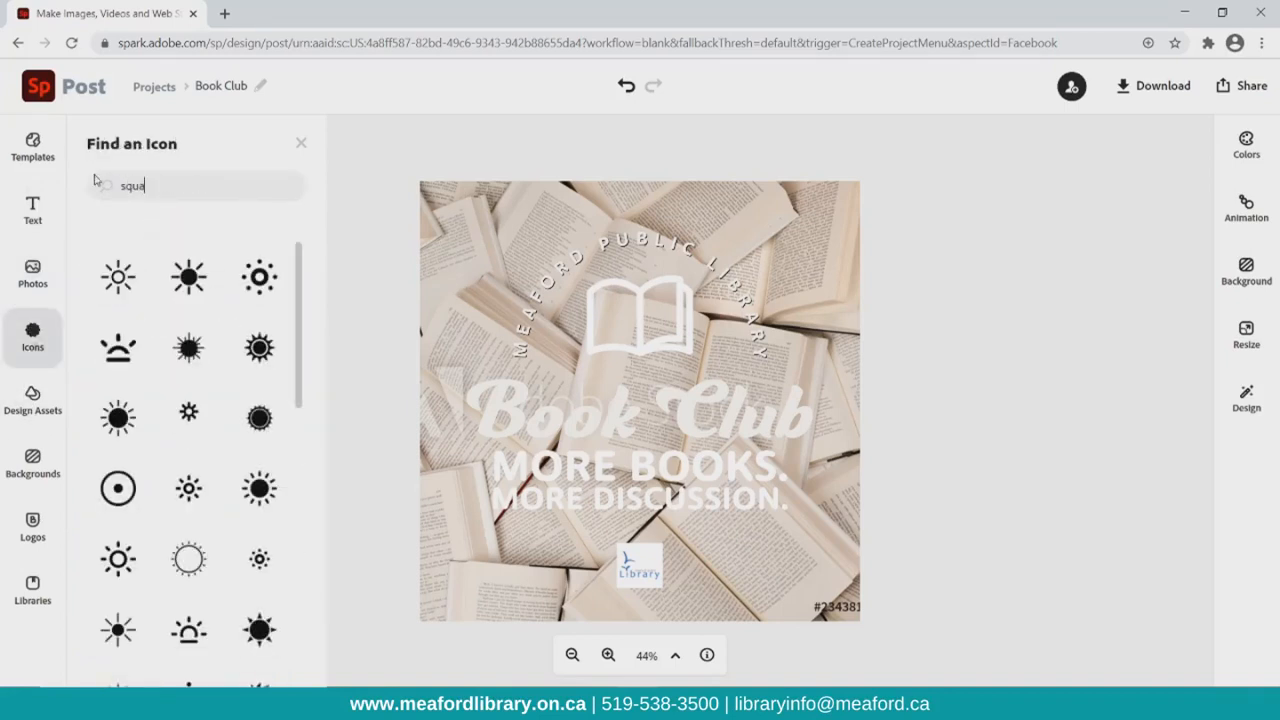
{"action": "type", "text": "re"}
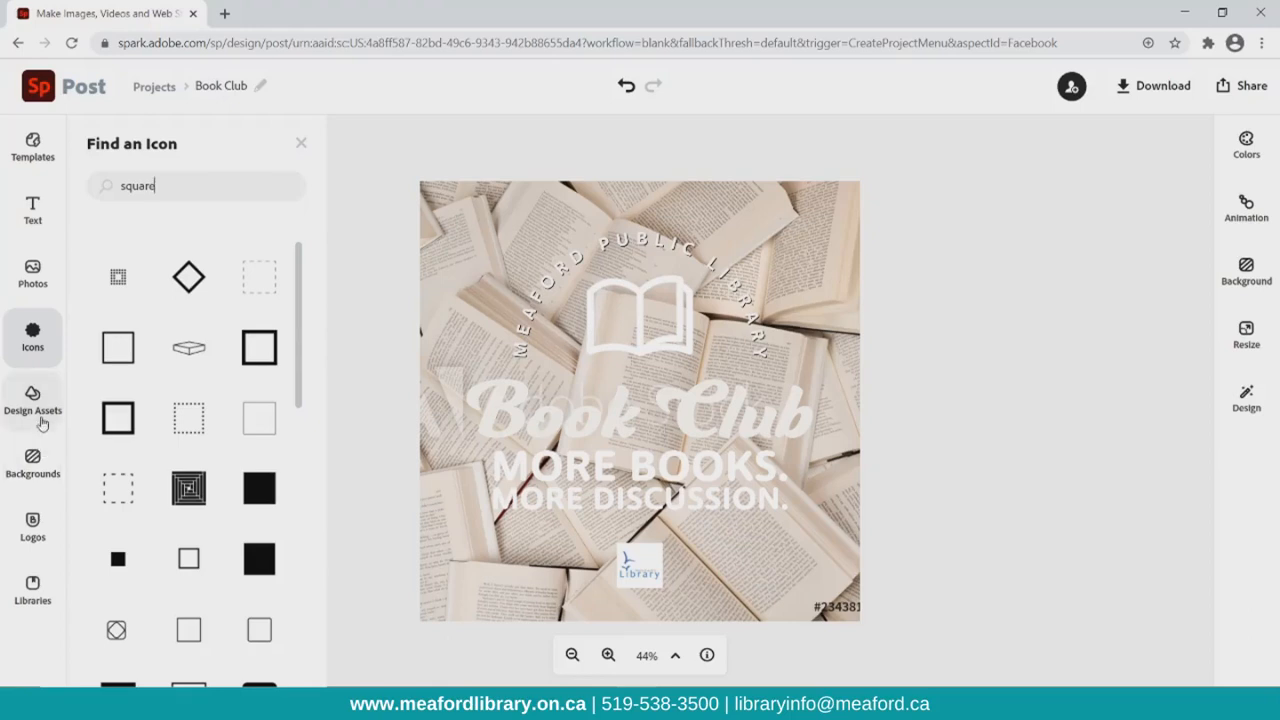
{"action": "left_click", "coordinate": [283, 483]}
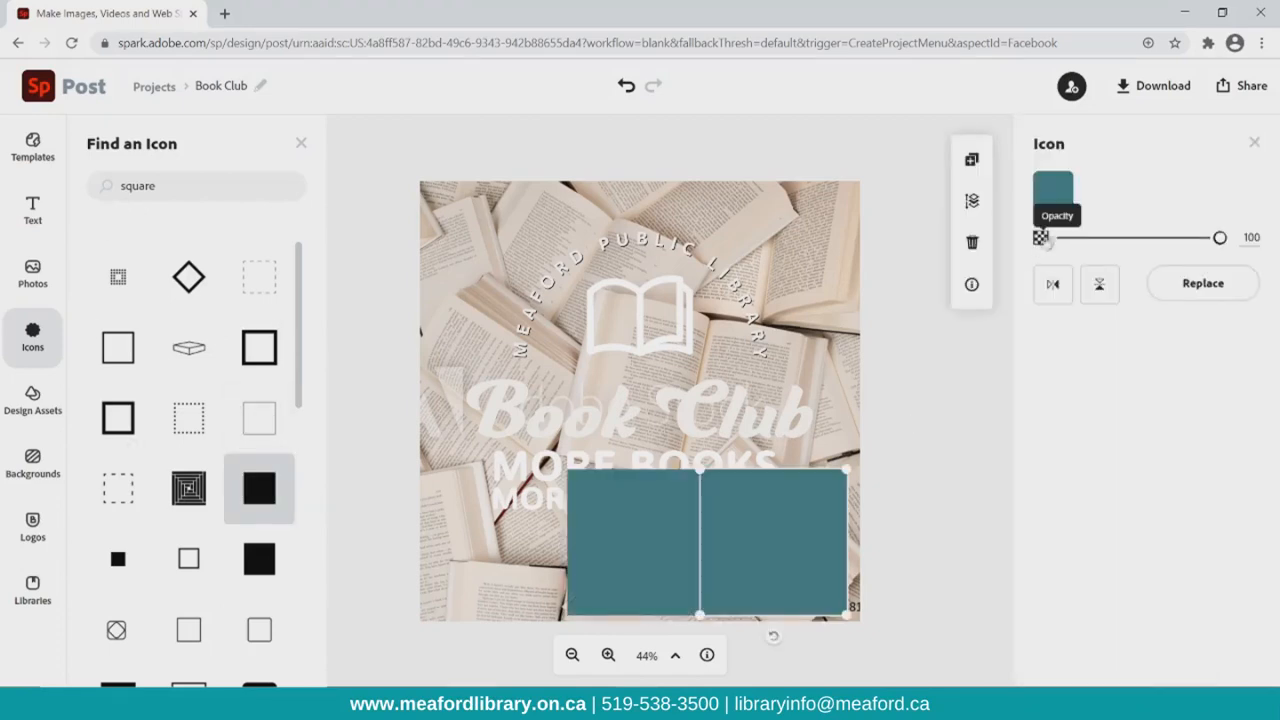
{"action": "left_click", "coordinate": [983, 249]}
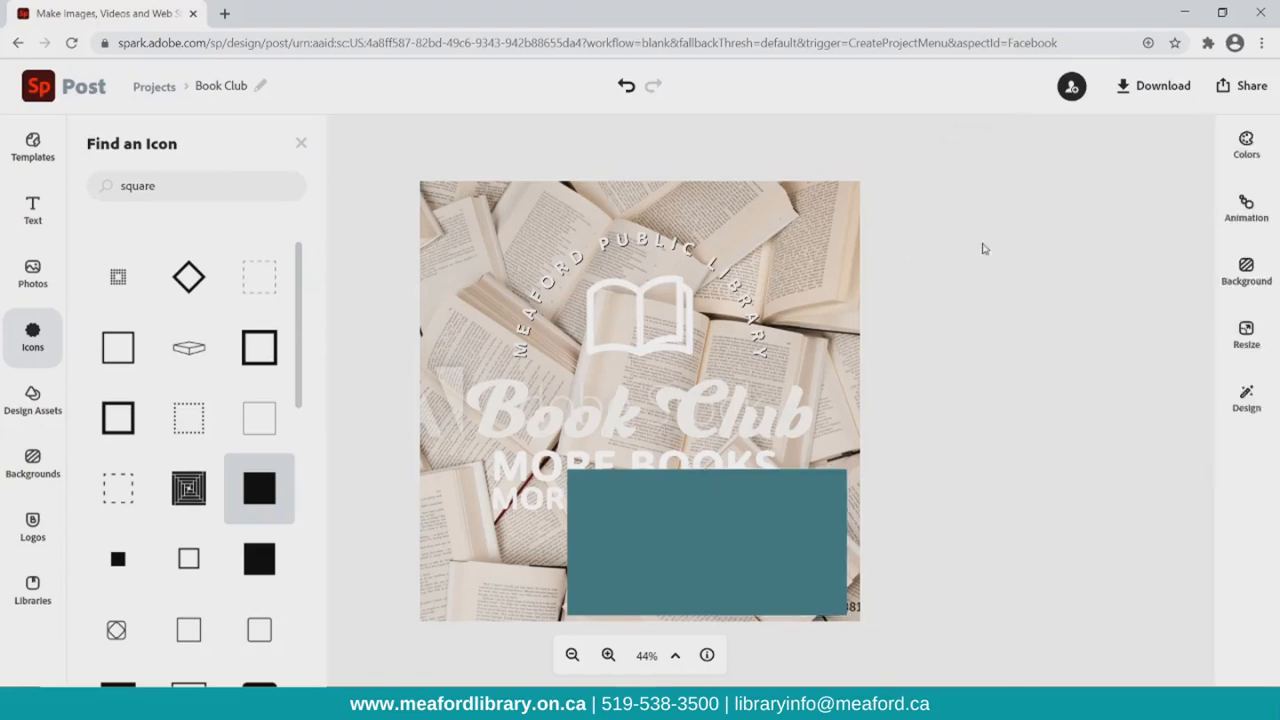
Recolour the square icon white (#FFFFFF)
{"action": "left_click", "coordinate": [684, 566]}
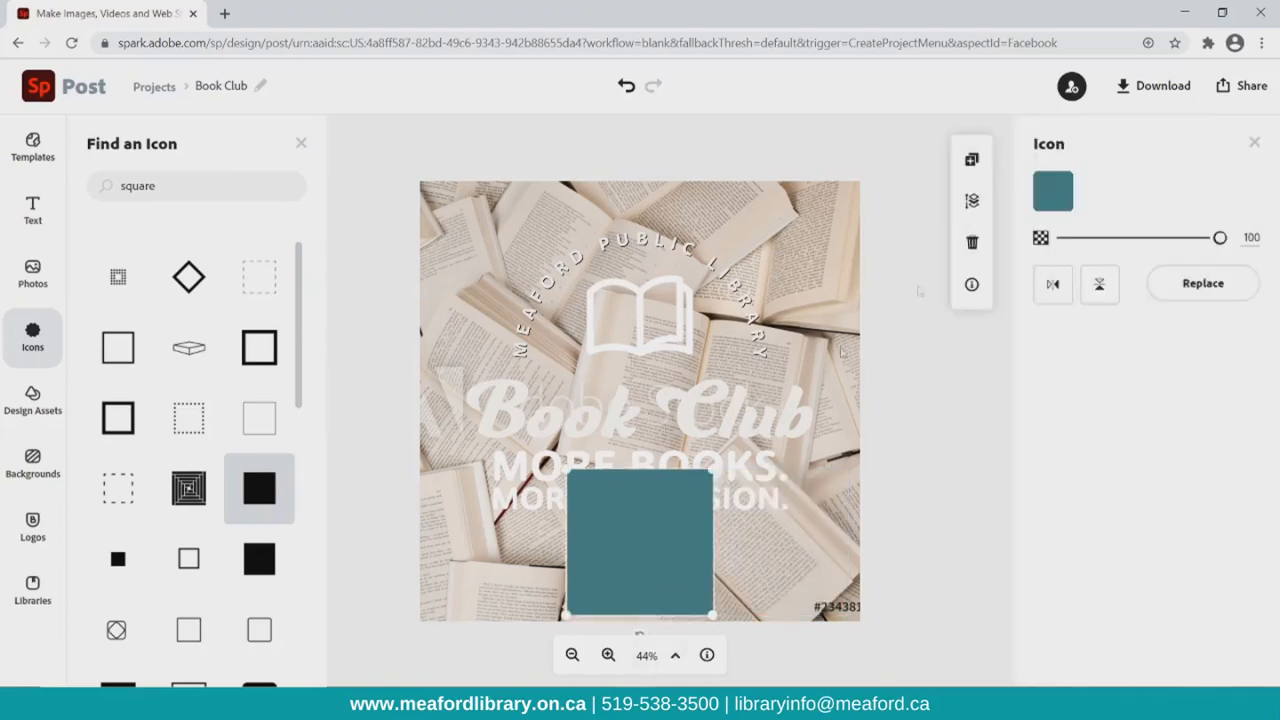
{"action": "left_click", "coordinate": [1053, 190]}
{"action": "left_click", "coordinate": [1132, 318]}
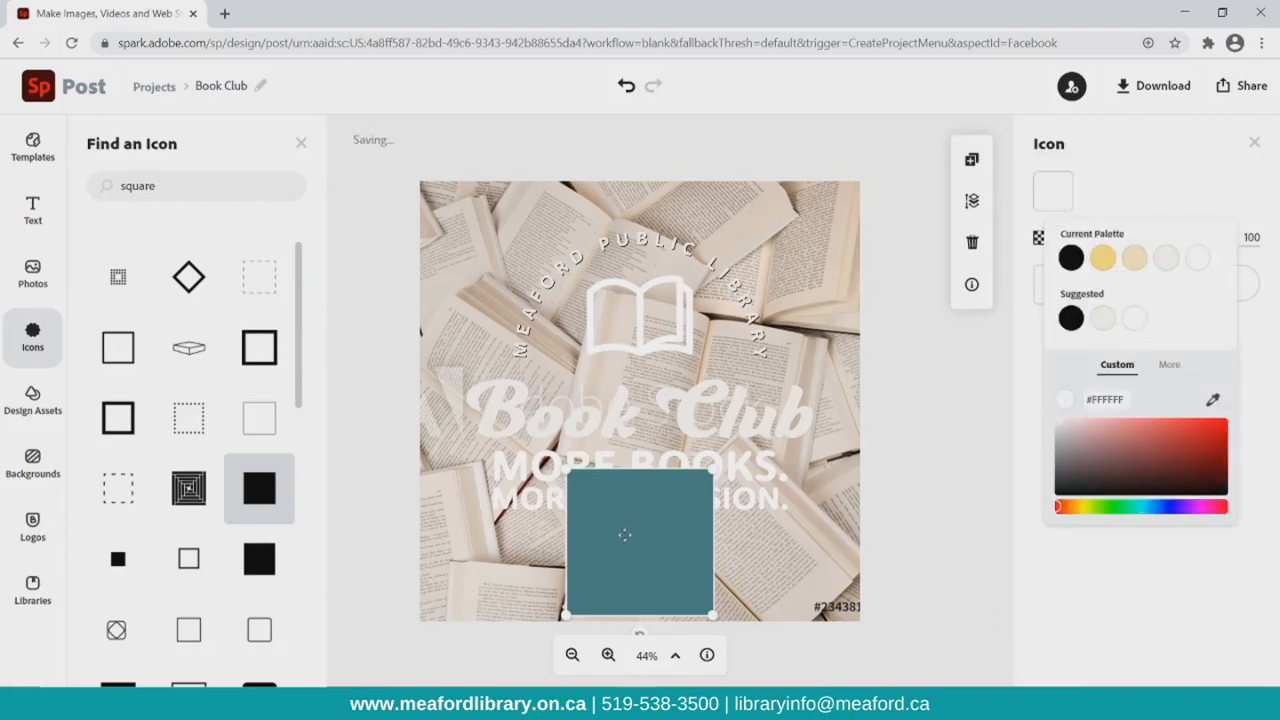
Enlarge the white square to cover most of the post and centre it horizontally, leaving a narrow border of books around it
{"action": "left_click_drag", "start_coordinate": [564, 477], "coordinate": [512, 261]}
{"action": "left_click_drag", "start_coordinate": [599, 346], "coordinate": [826, 588]}
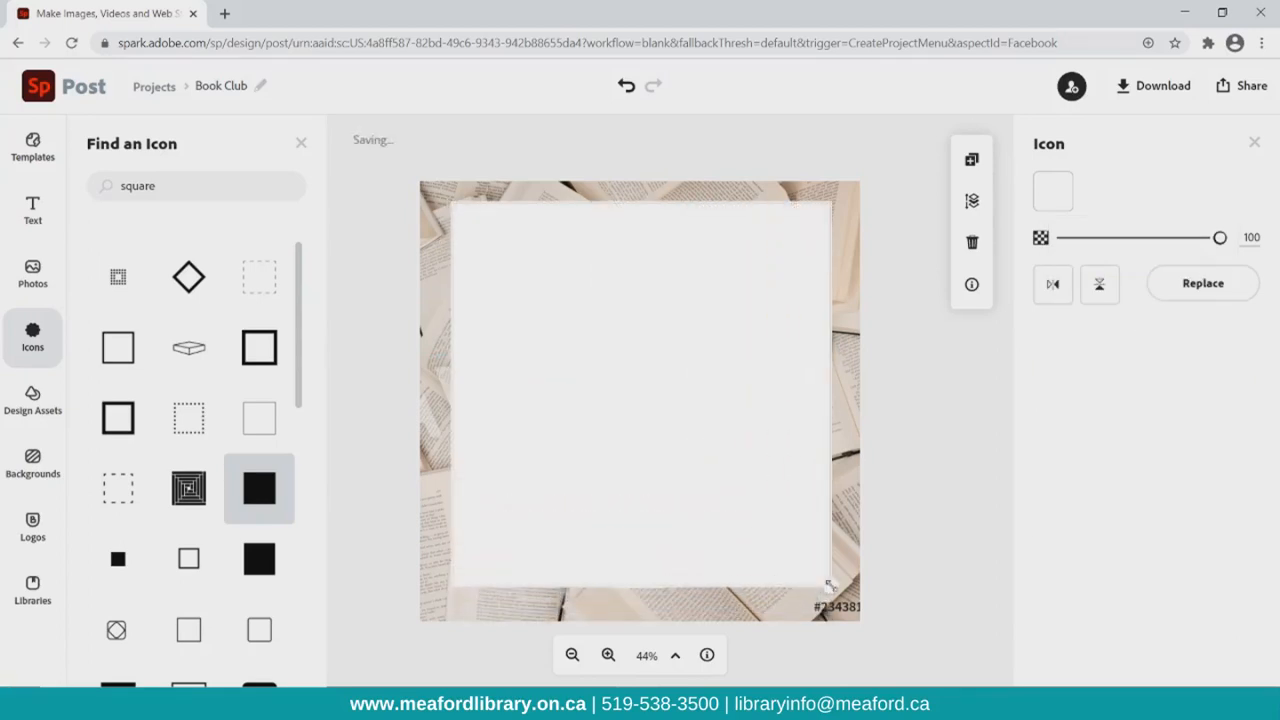
{"action": "left_click_drag", "start_coordinate": [695, 352], "coordinate": [680, 369]}
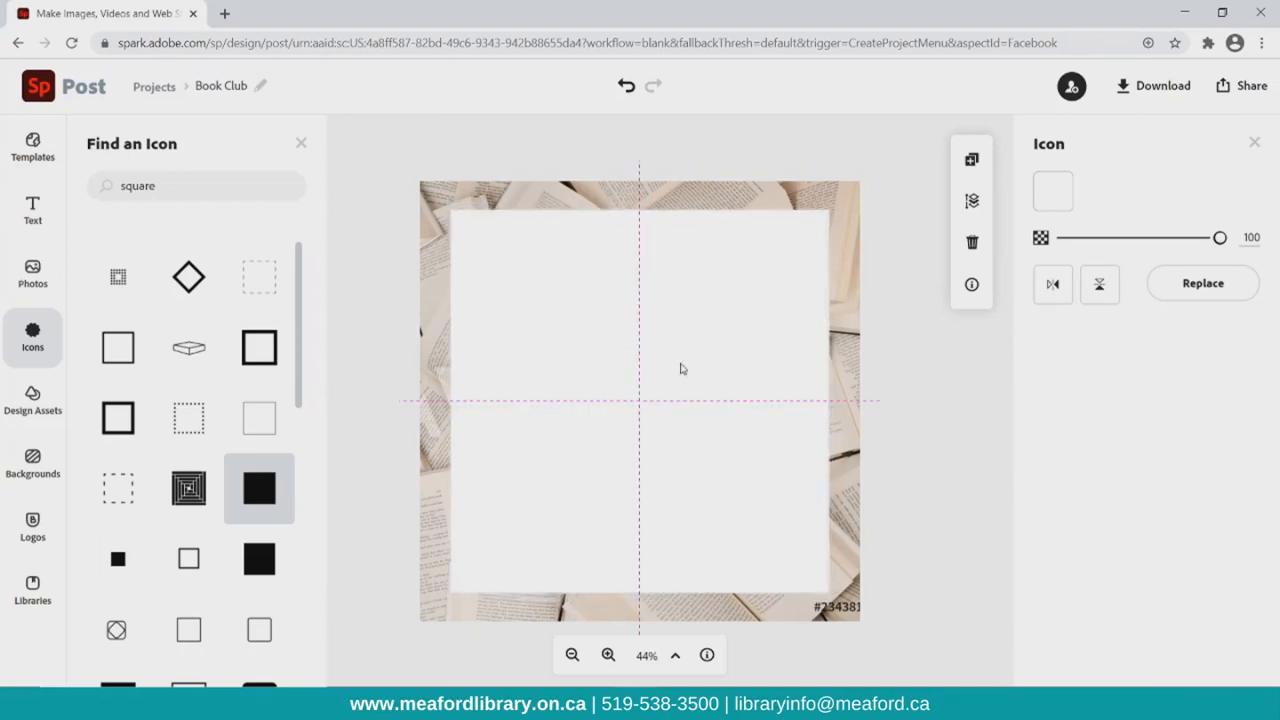
Send the white square to the back so it sits behind the text, icon and logo
{"action": "left_click", "coordinate": [971, 200]}
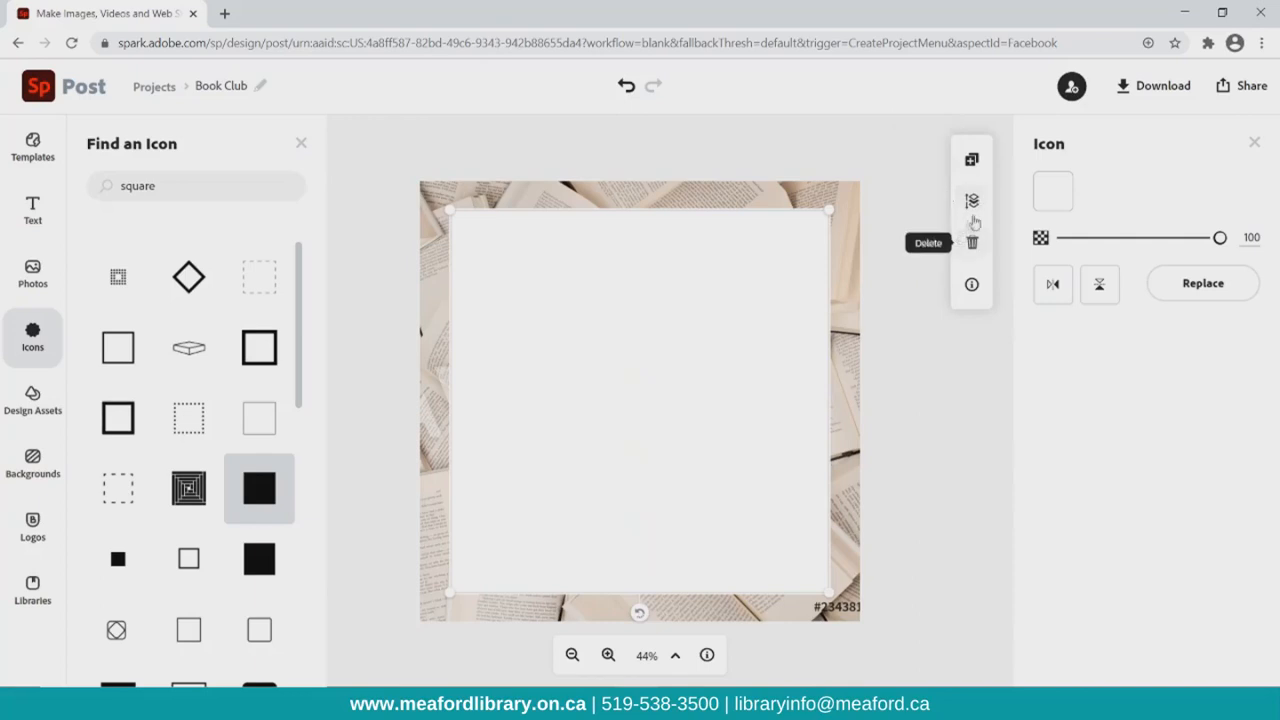
{"action": "left_click", "coordinate": [927, 263]}
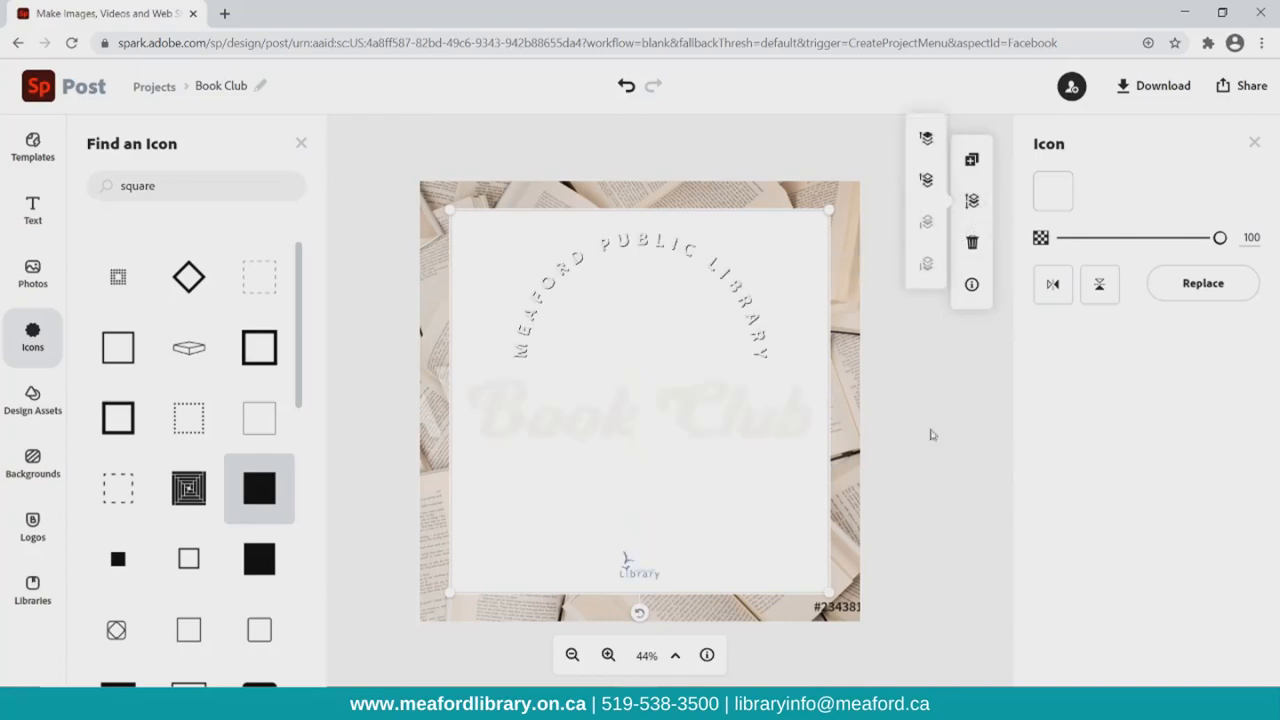
{"action": "left_click", "coordinate": [632, 368]}
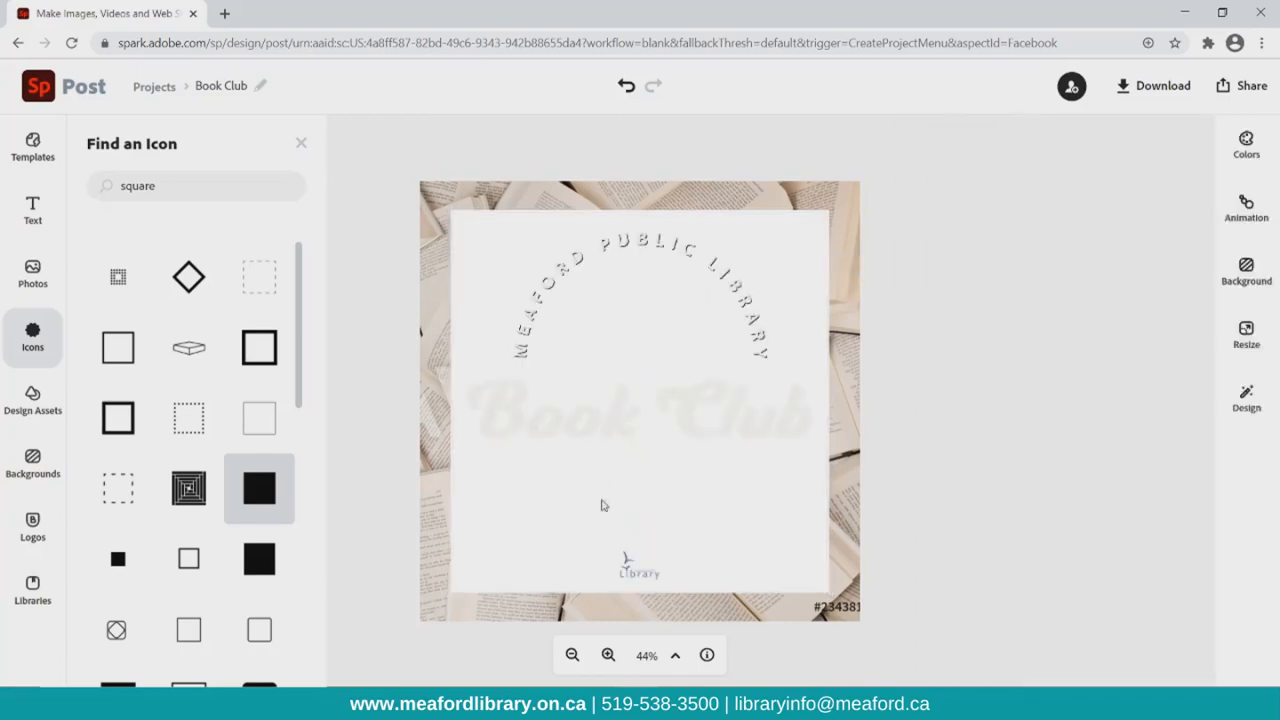
Change the curved "MEAFORD PUBLIC LIBRARY" text inside the group to black (#000000)
{"action": "left_click", "coordinate": [655, 433]}
{"action": "left_click", "coordinate": [658, 425]}
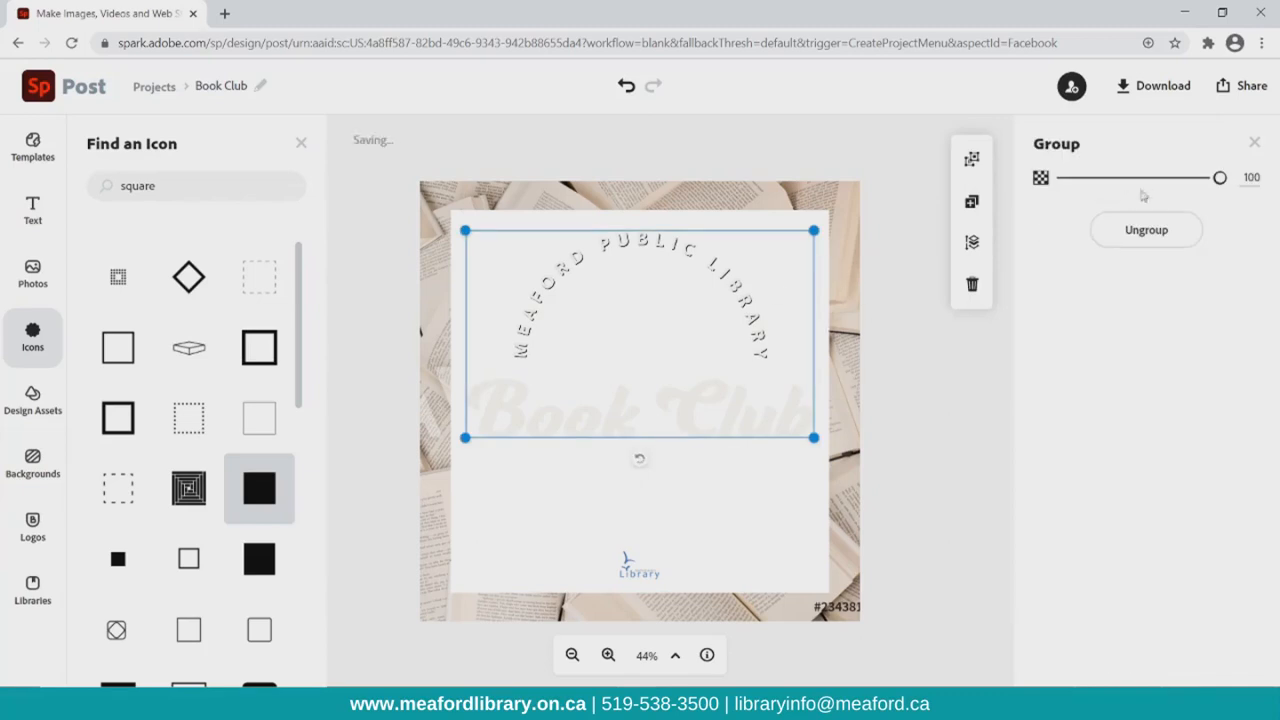
{"action": "left_click", "coordinate": [710, 267]}
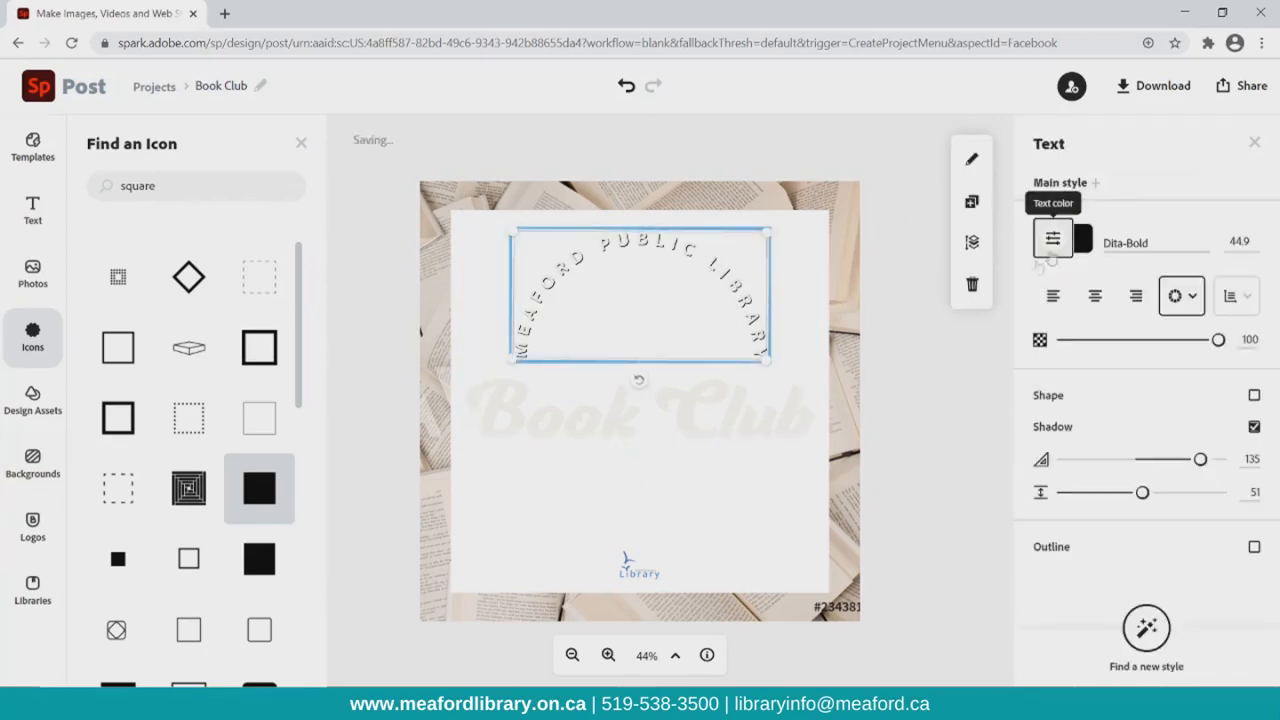
{"action": "left_click", "coordinate": [1055, 238]}
{"action": "left_click", "coordinate": [1070, 325]}
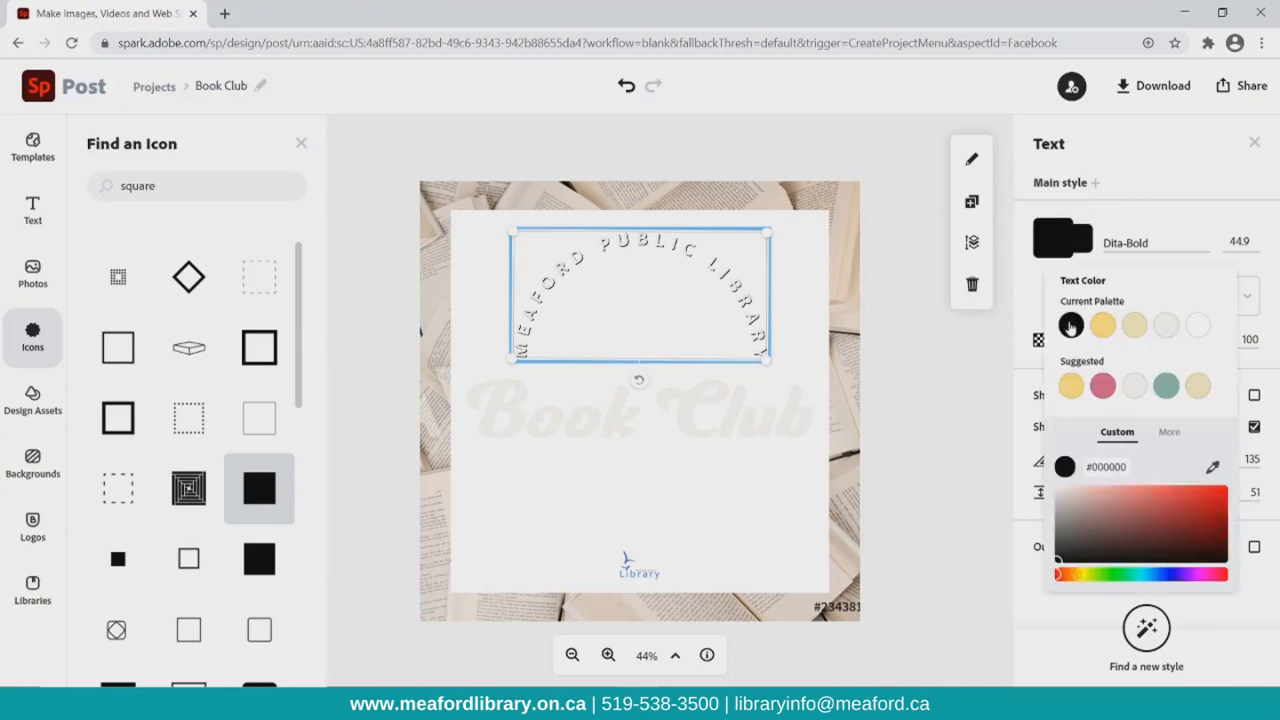
Recolour the open book icon beneath the curved text black (#000000)
{"action": "left_click", "coordinate": [632, 312]}
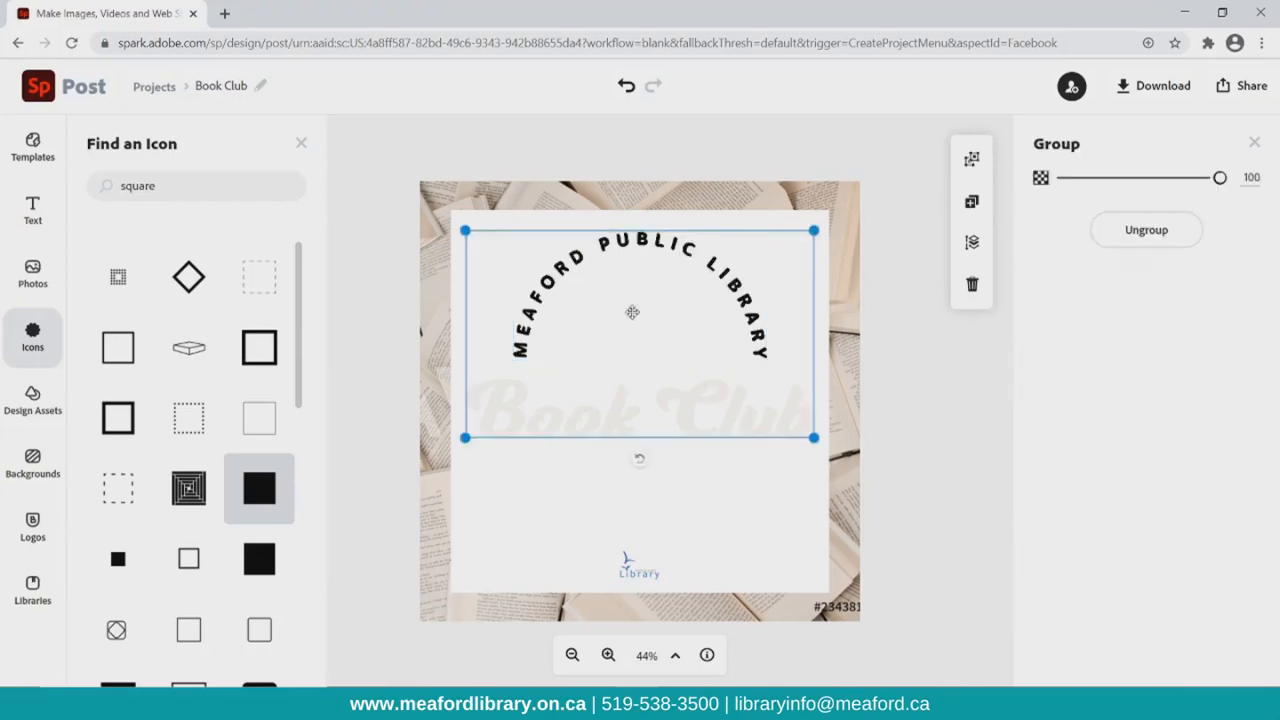
{"action": "left_click", "coordinate": [632, 312]}
{"action": "left_click", "coordinate": [634, 305]}
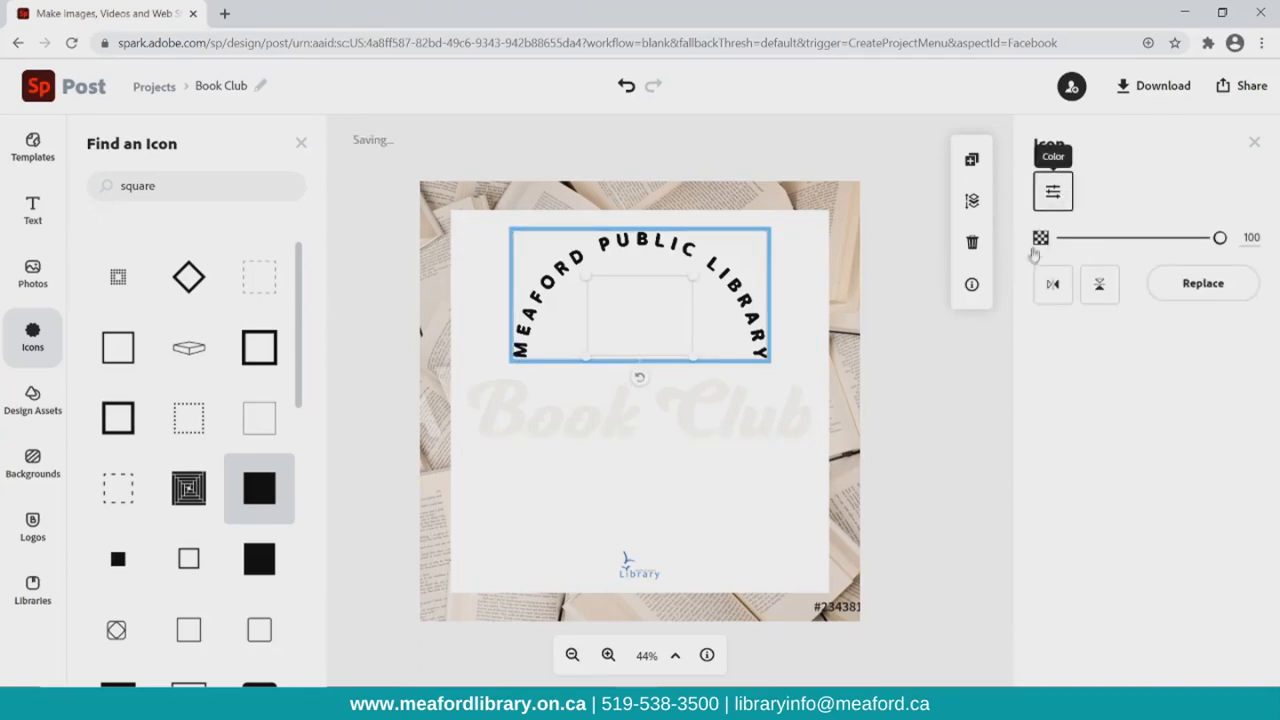
{"action": "left_click", "coordinate": [1053, 191]}
{"action": "left_click", "coordinate": [1072, 259]}
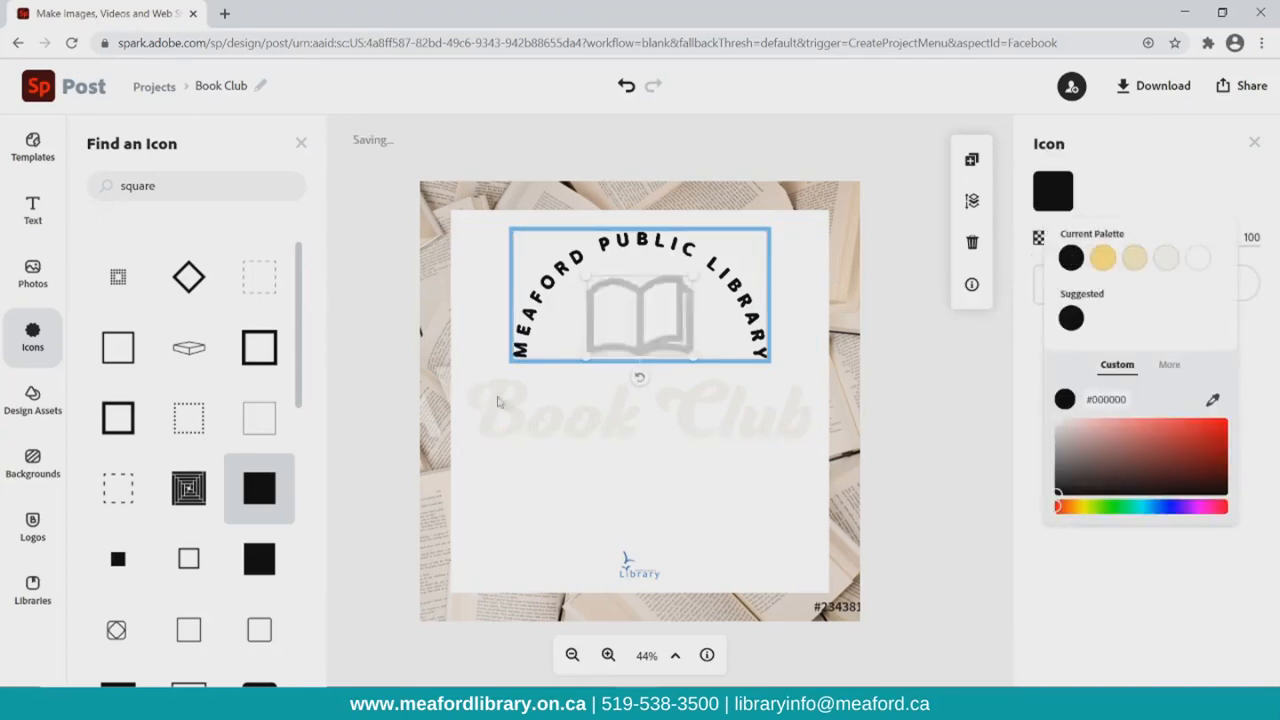
Change the "Book Club" title and the "MORE BOOKS. MORE DISCUSSION." tagline to black
{"action": "left_click", "coordinate": [548, 436]}
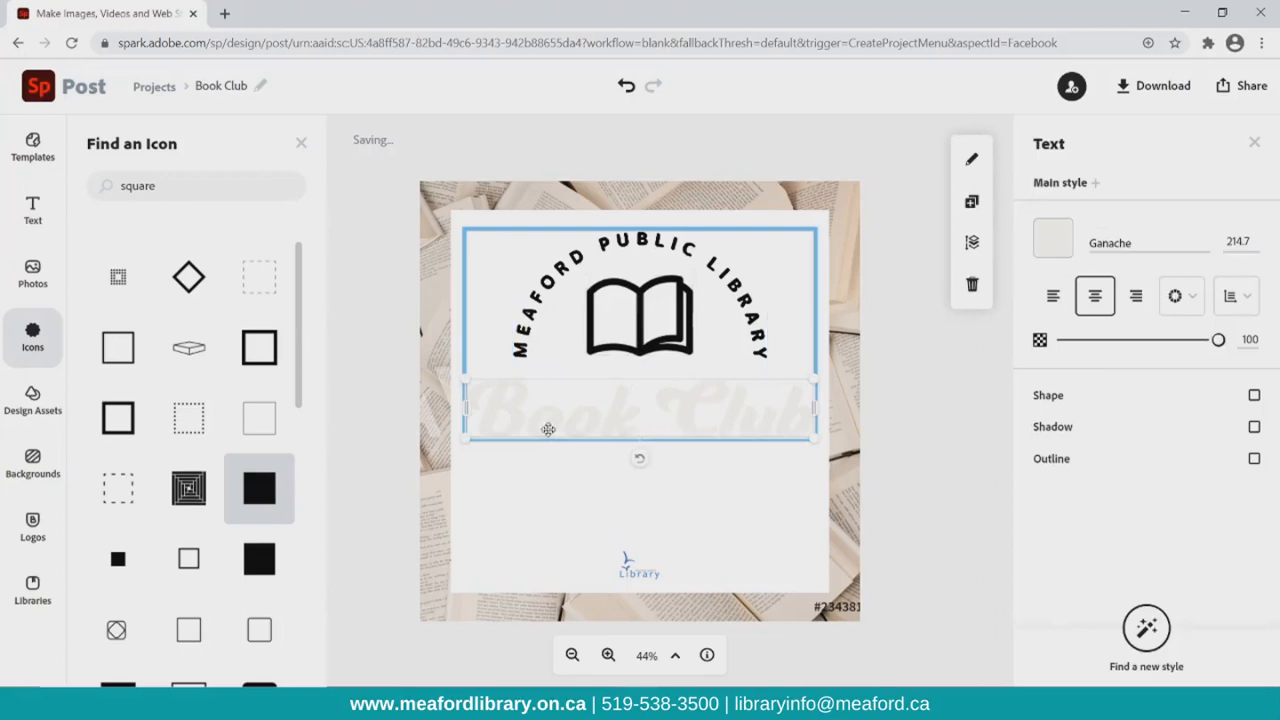
{"action": "left_click", "coordinate": [1053, 238]}
{"action": "left_click", "coordinate": [1071, 325]}
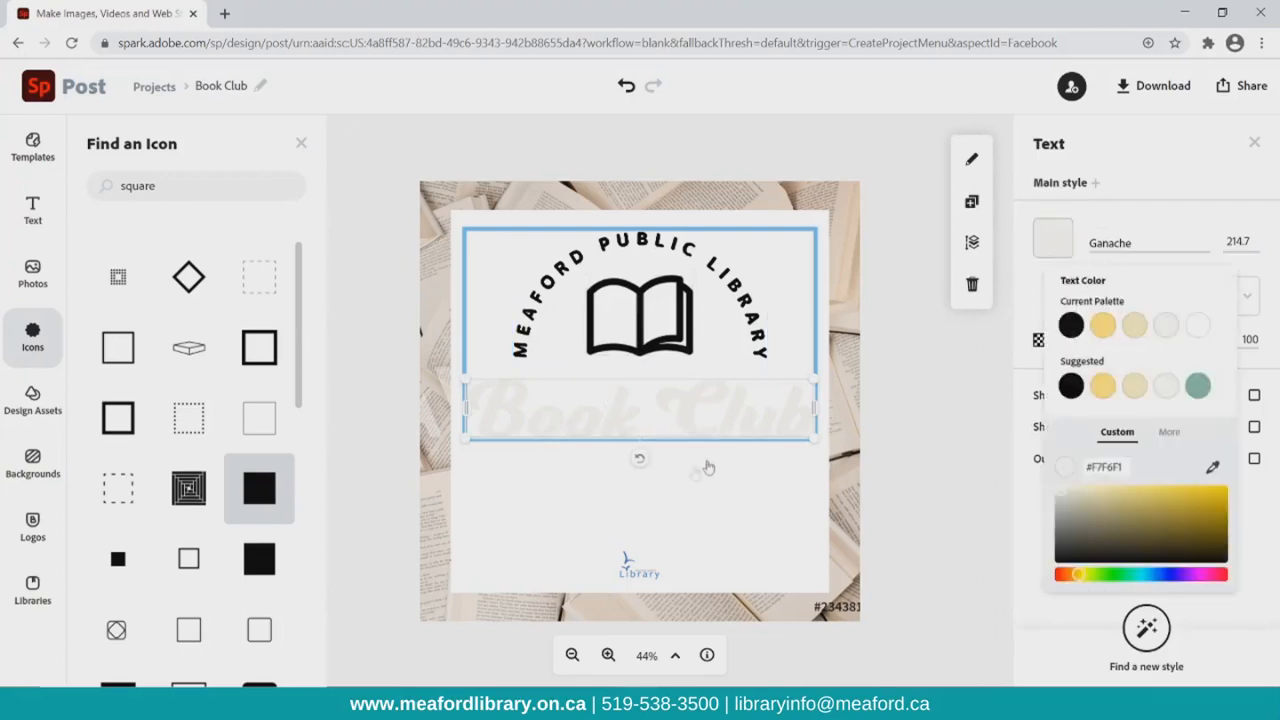
{"action": "left_click", "coordinate": [640, 499]}
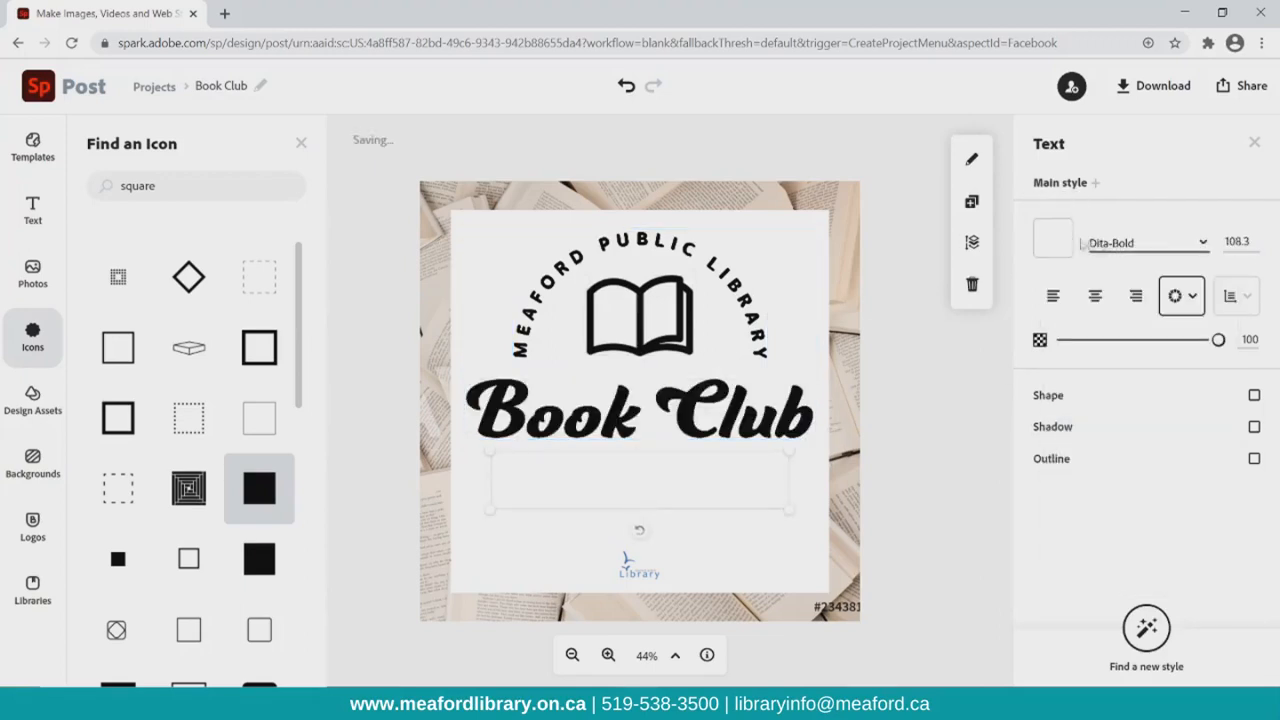
{"action": "left_click", "coordinate": [1053, 238]}
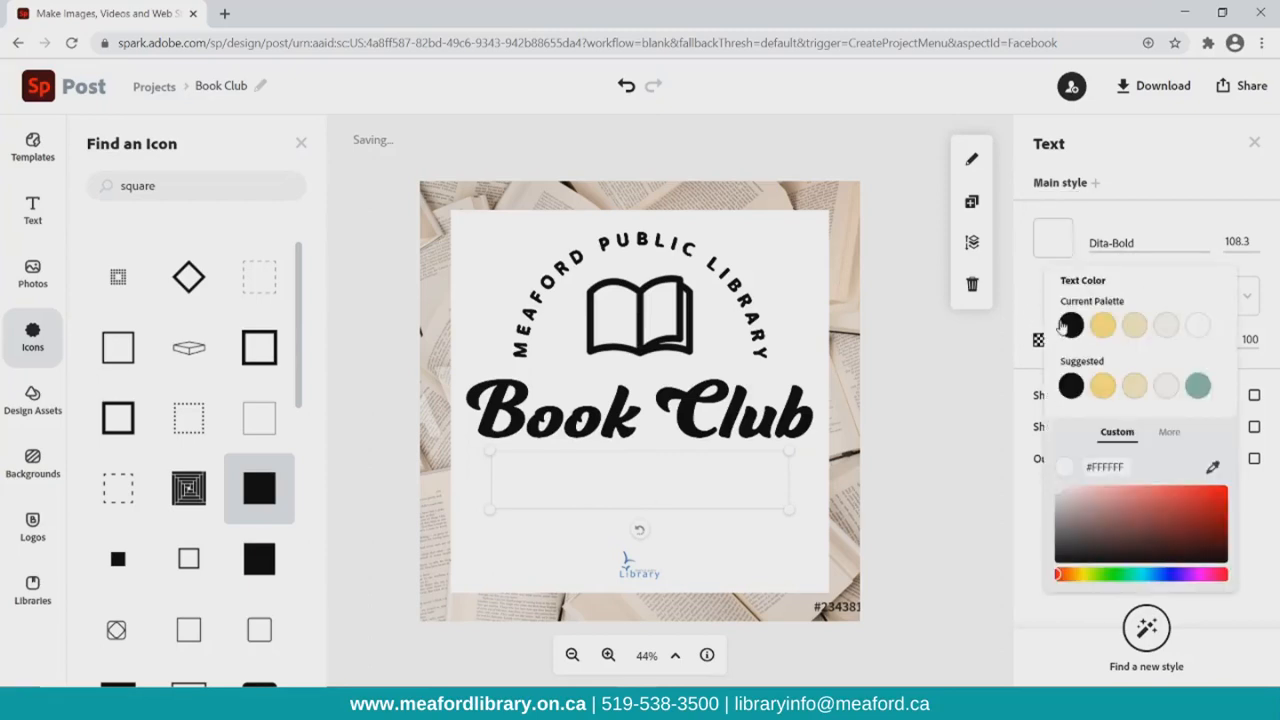
{"action": "left_click", "coordinate": [1071, 325]}
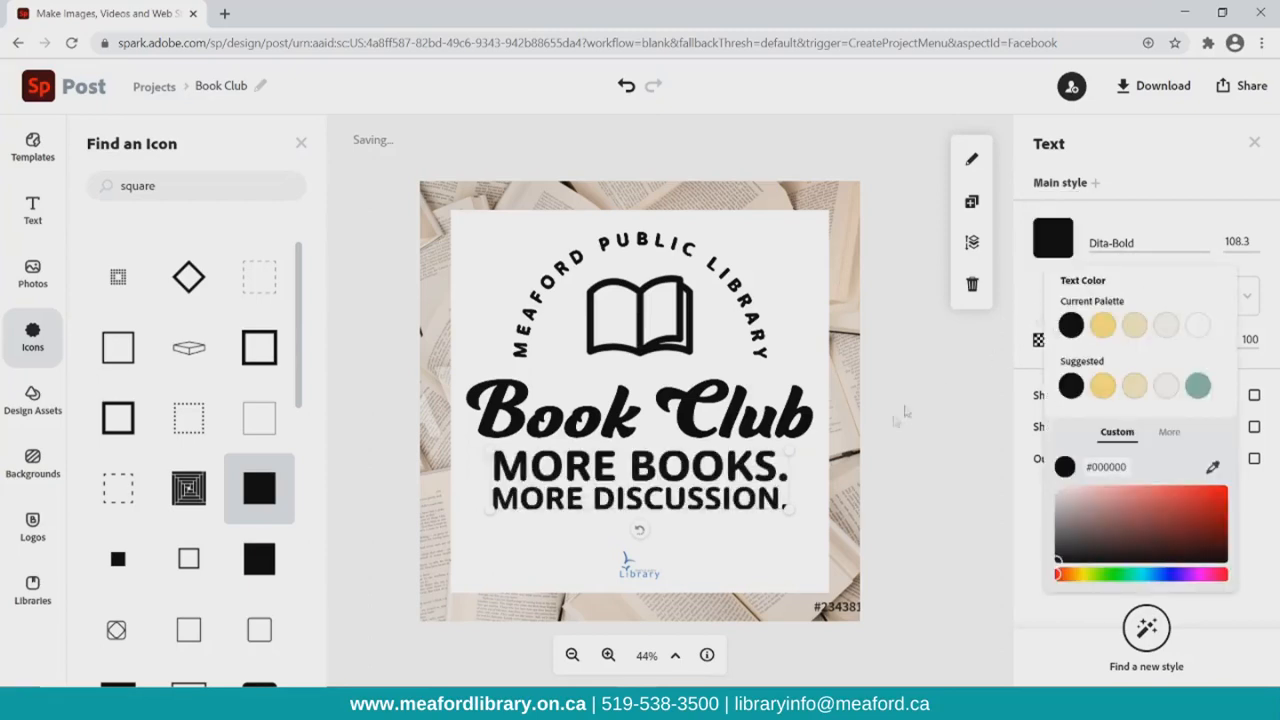
Reduce the white square's opacity to 81 so the books photo shows through it
{"action": "left_click", "coordinate": [805, 233]}
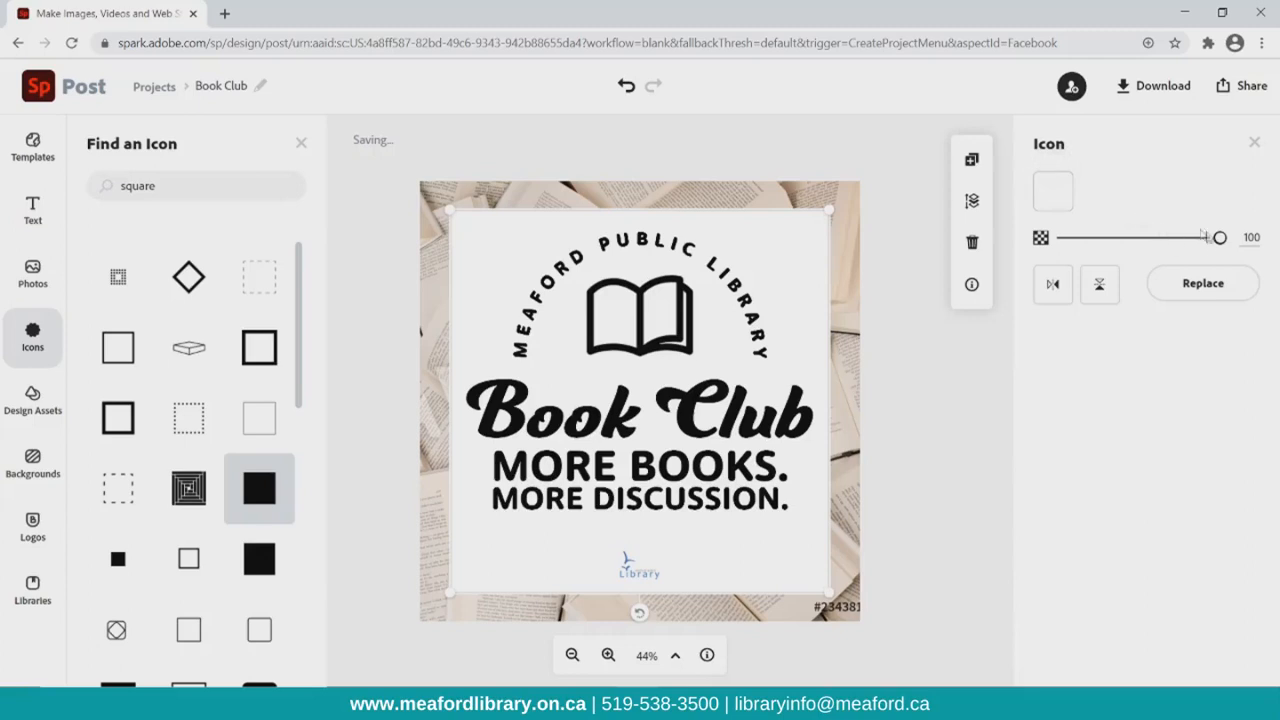
{"action": "left_click_drag", "start_coordinate": [1212, 240], "coordinate": [1191, 204]}
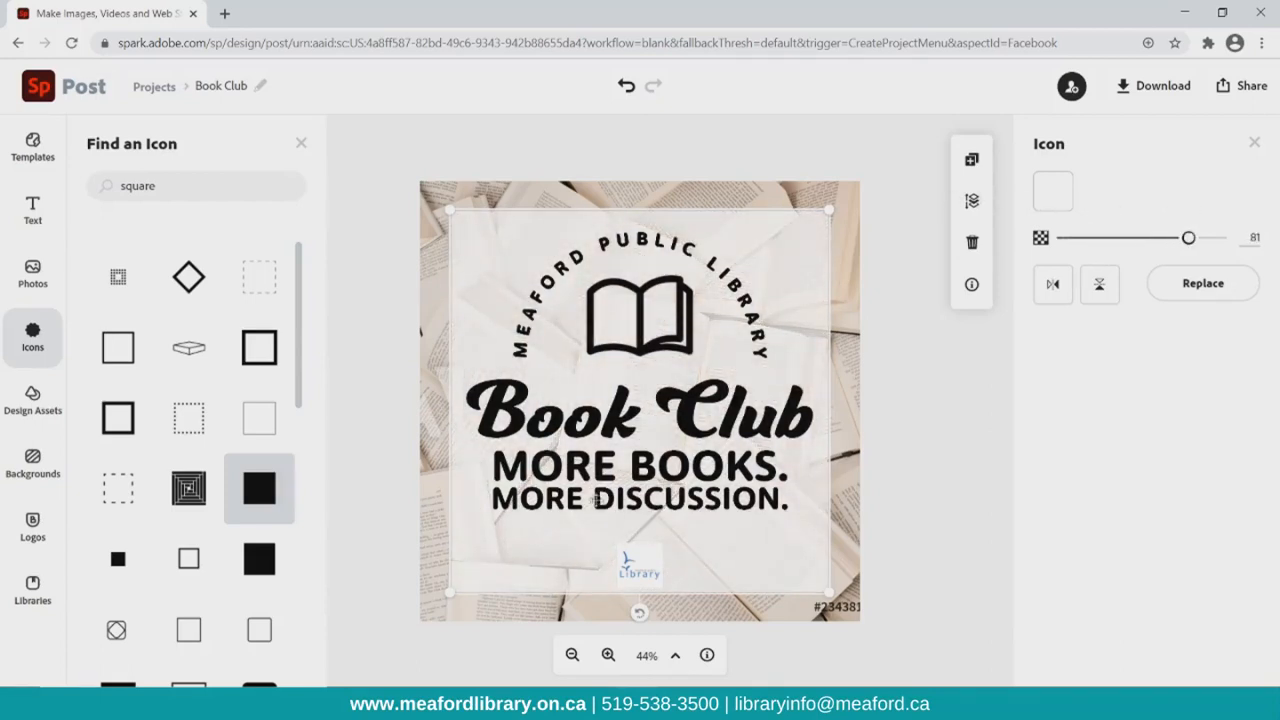
{"action": "left_click", "coordinate": [926, 353]}
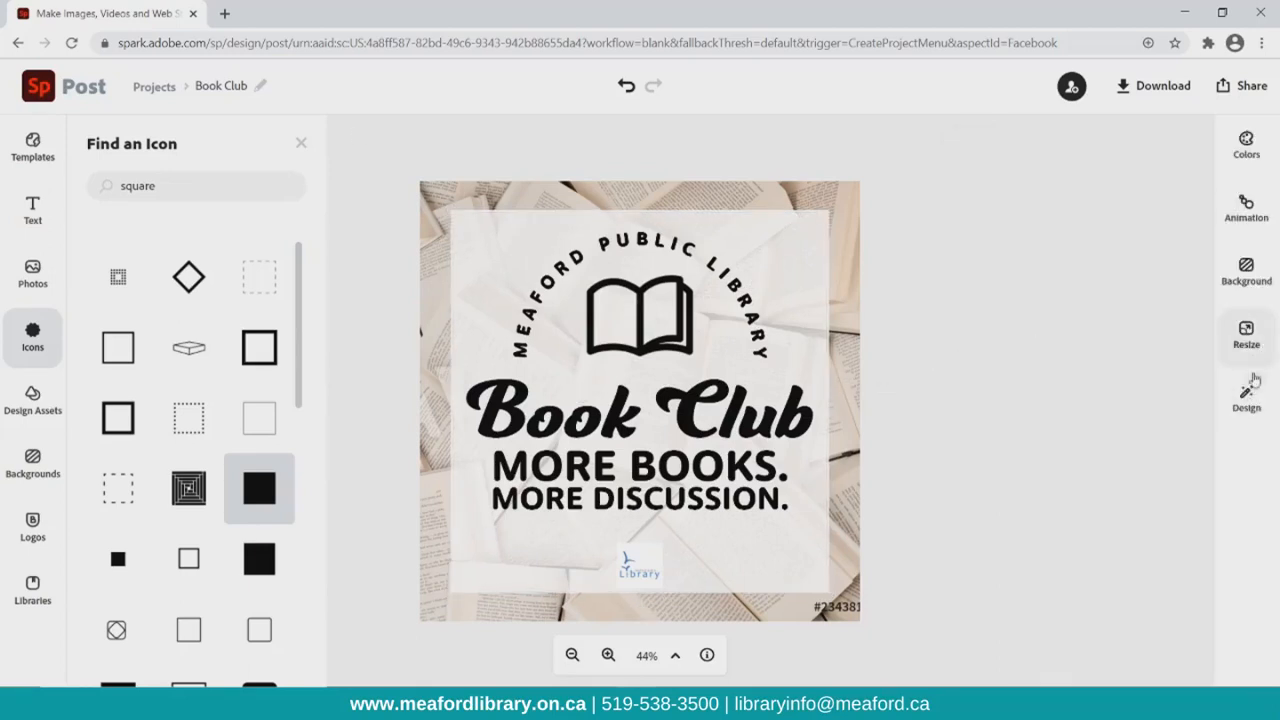
Apply the Typewriter text animation to the post
{"action": "left_click", "coordinate": [1246, 205]}
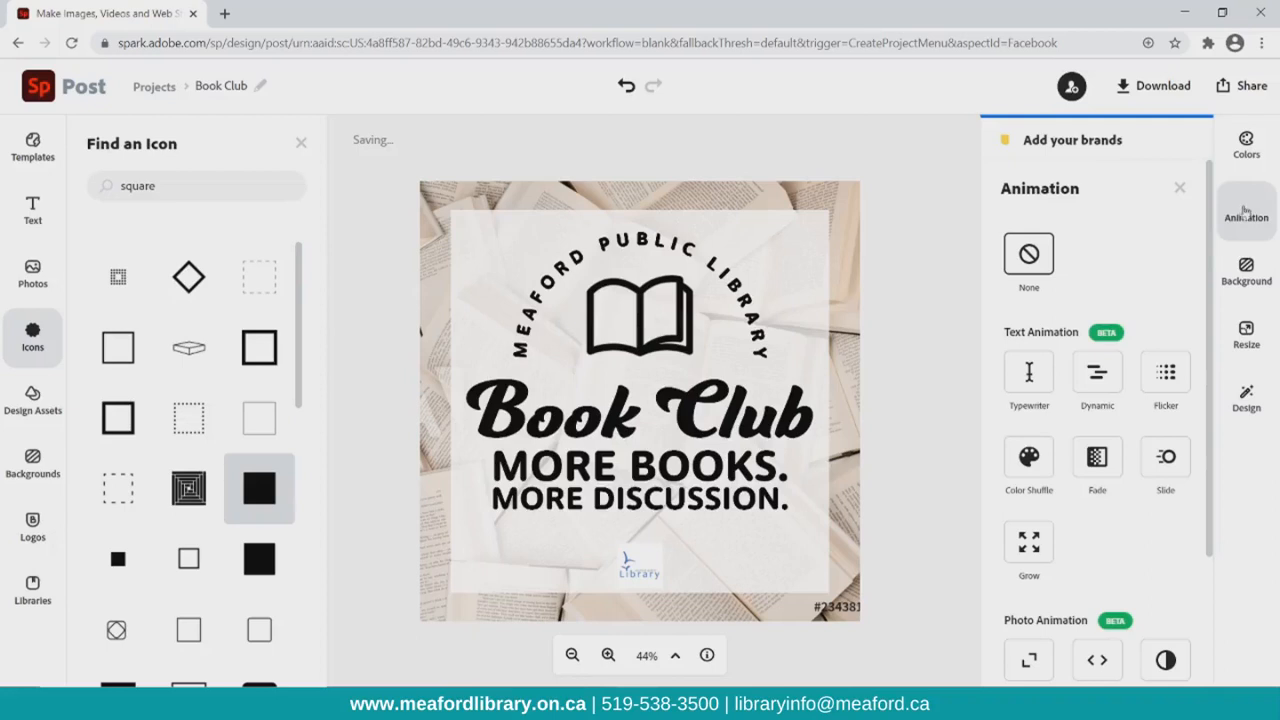
{"action": "left_click", "coordinate": [1040, 395]}
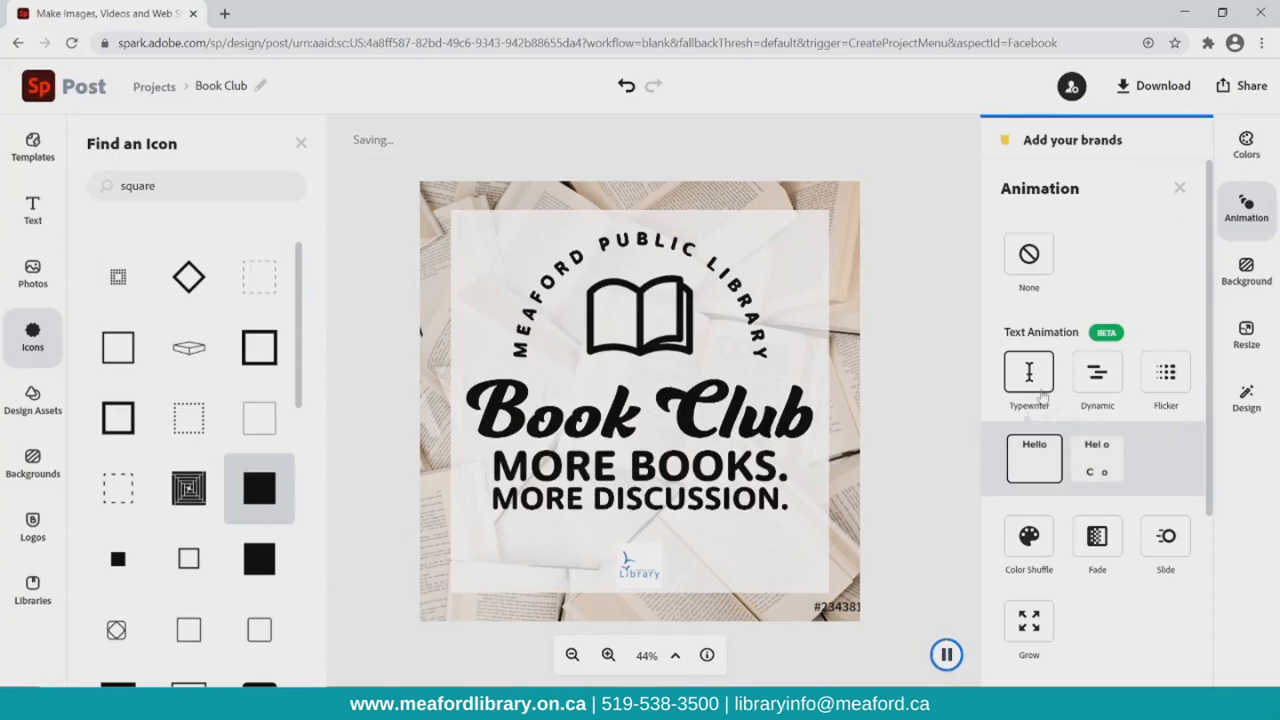
Try the second Typewriter variation, and set the post's animation to None
{"action": "left_click", "coordinate": [1093, 470]}
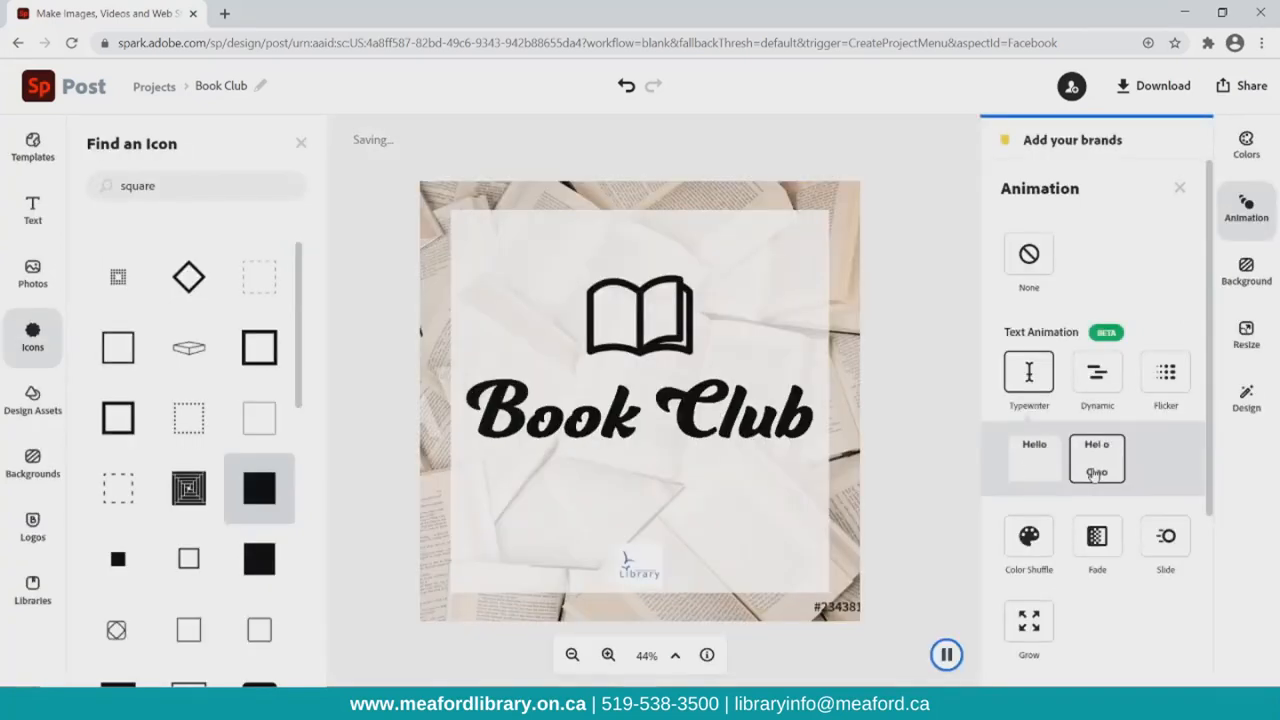
{"action": "left_click", "coordinate": [1026, 256]}
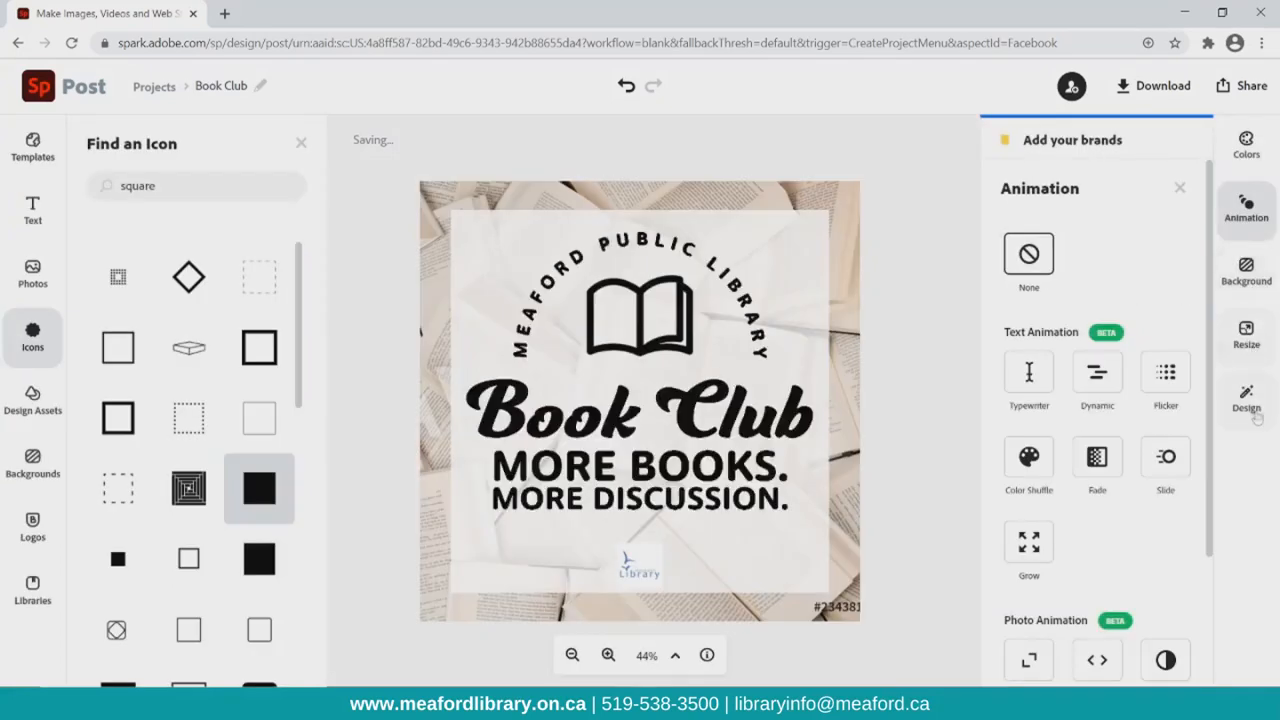
Browse the suggested design variations for the post without applying any of them
{"action": "left_click", "coordinate": [1182, 185]}
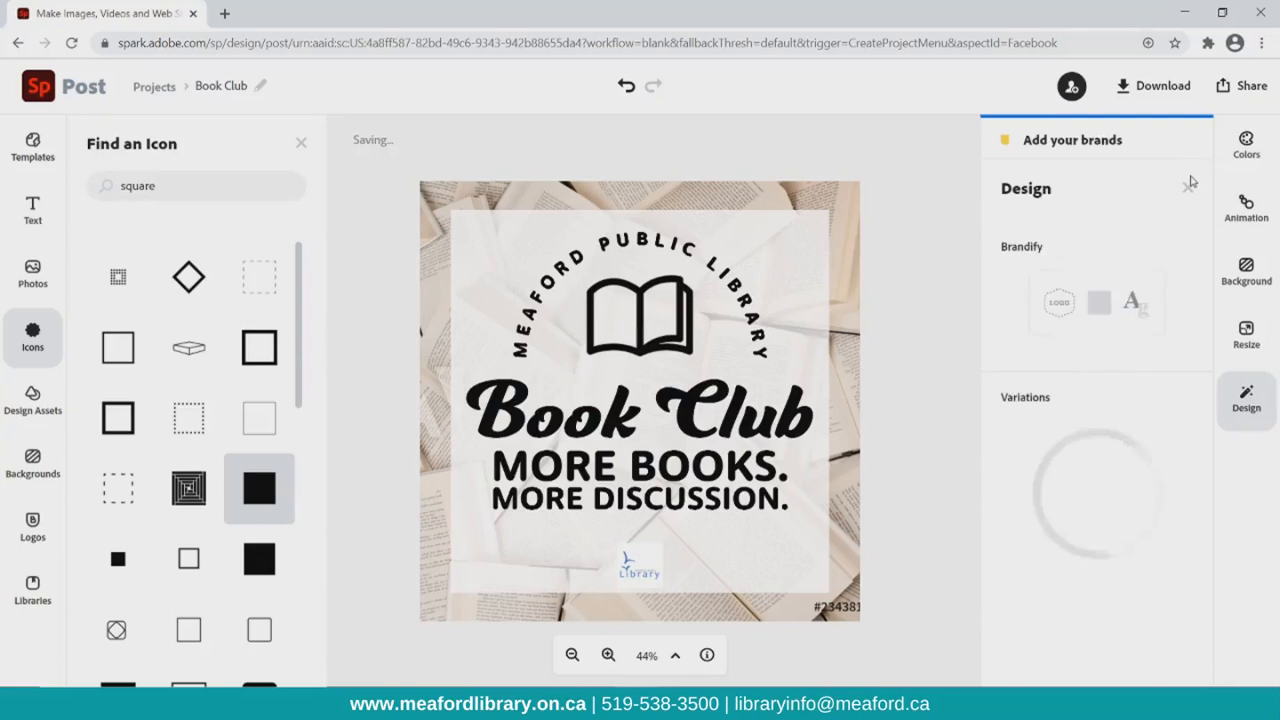
{"action": "scroll", "coordinate": [1185, 306], "scroll_direction": "down", "scroll_amount": 10}
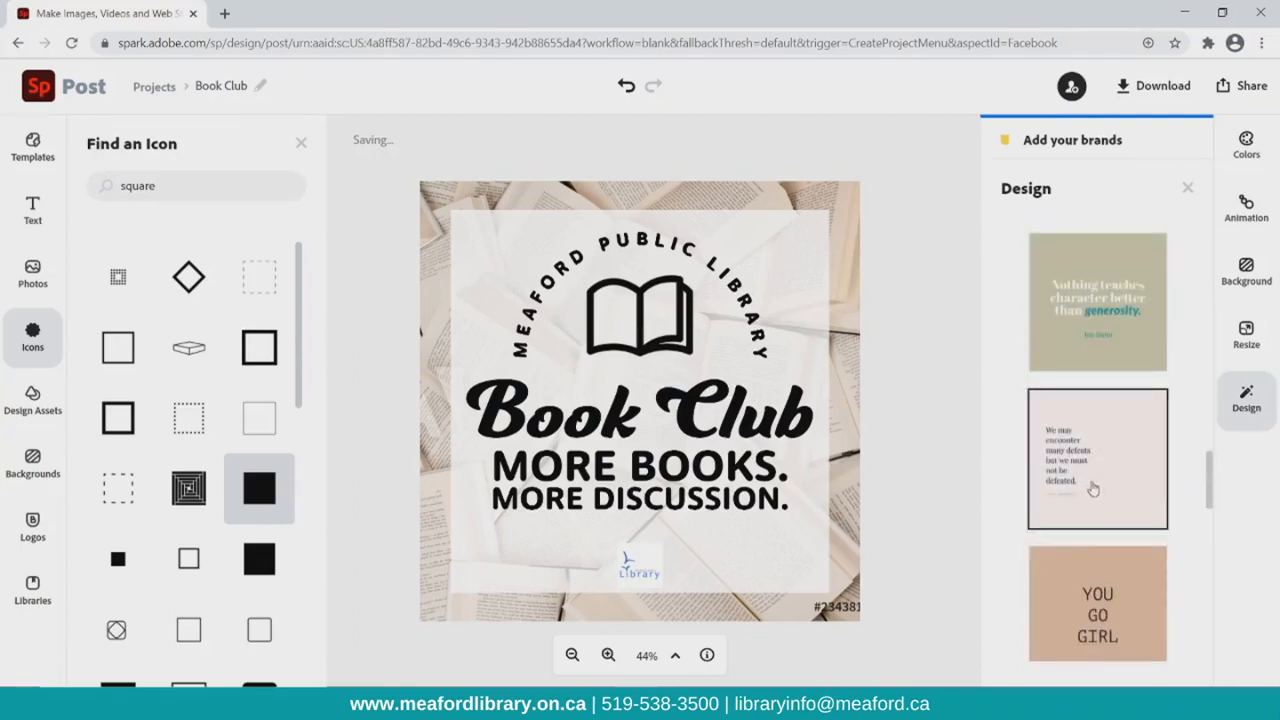
{"action": "scroll", "coordinate": [1095, 470], "scroll_direction": "down", "scroll_amount": 5}
{"action": "left_click", "coordinate": [1187, 189]}
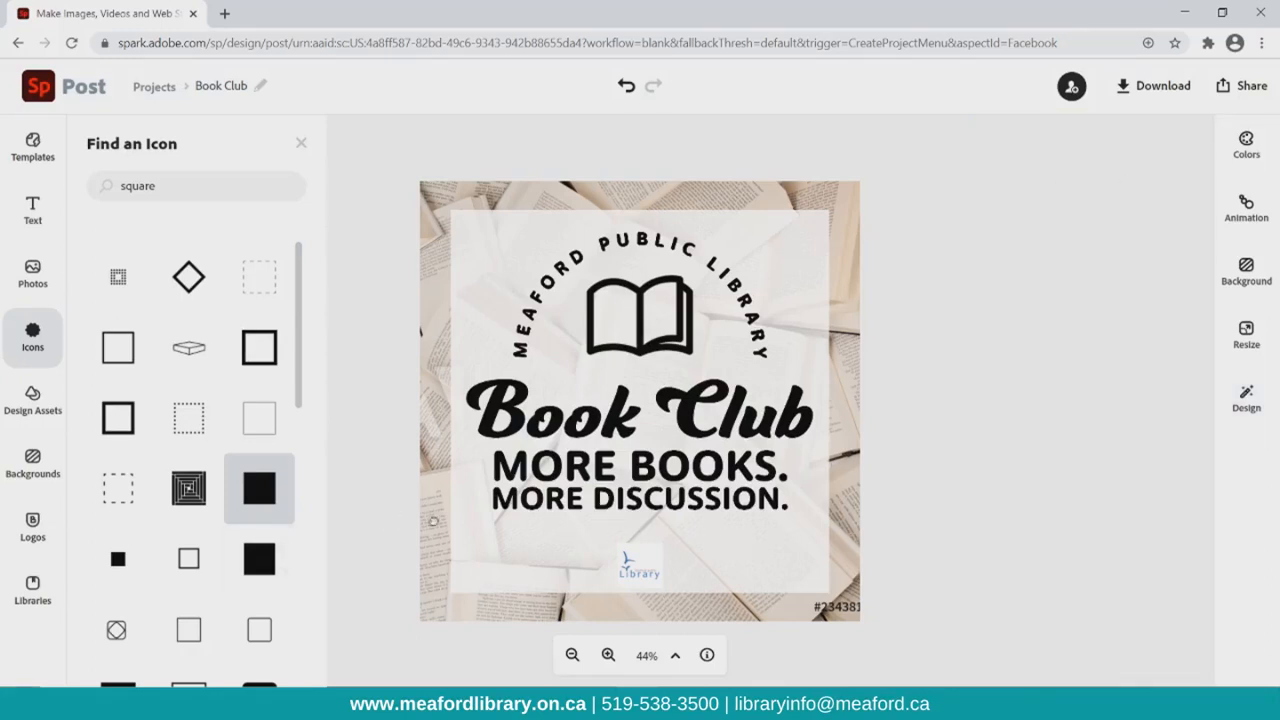
Move the "MORE BOOKS. MORE DISCUSSION." tagline slightly lower, keeping it centred beneath the "Book Club" title
{"action": "left_click", "coordinate": [574, 655]}
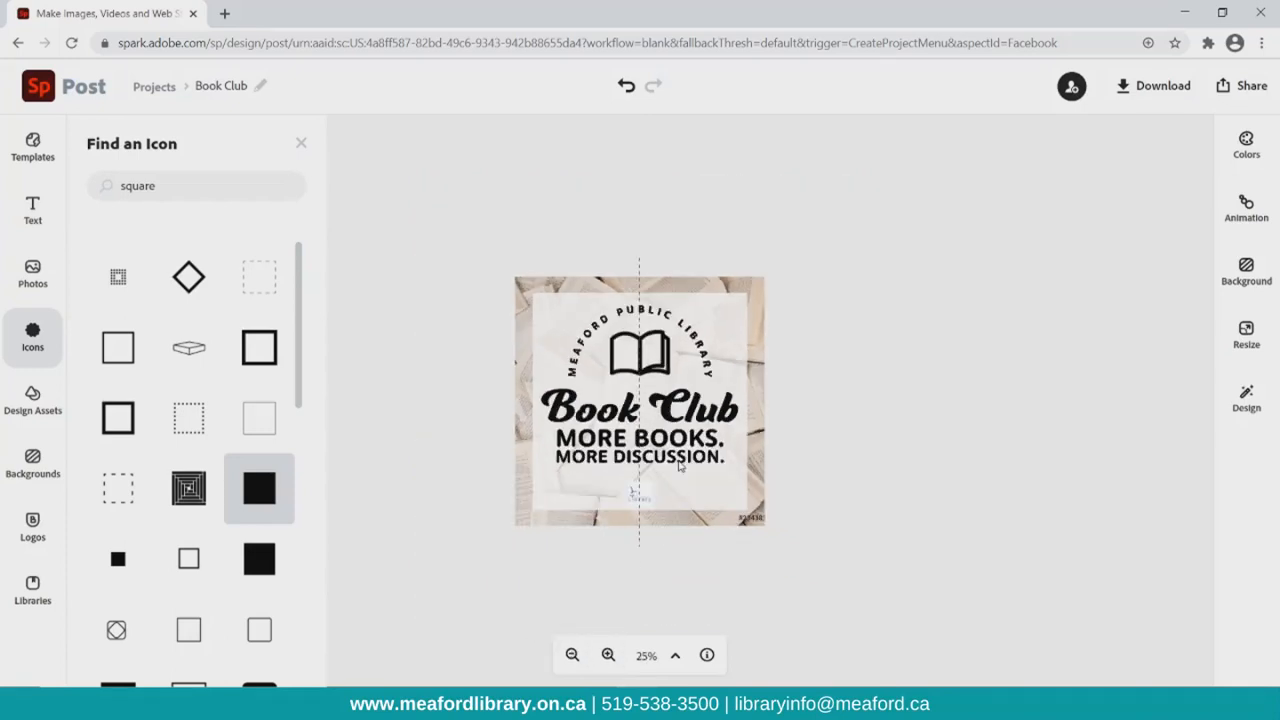
{"action": "left_click_drag", "start_coordinate": [679, 461], "coordinate": [679, 463]}
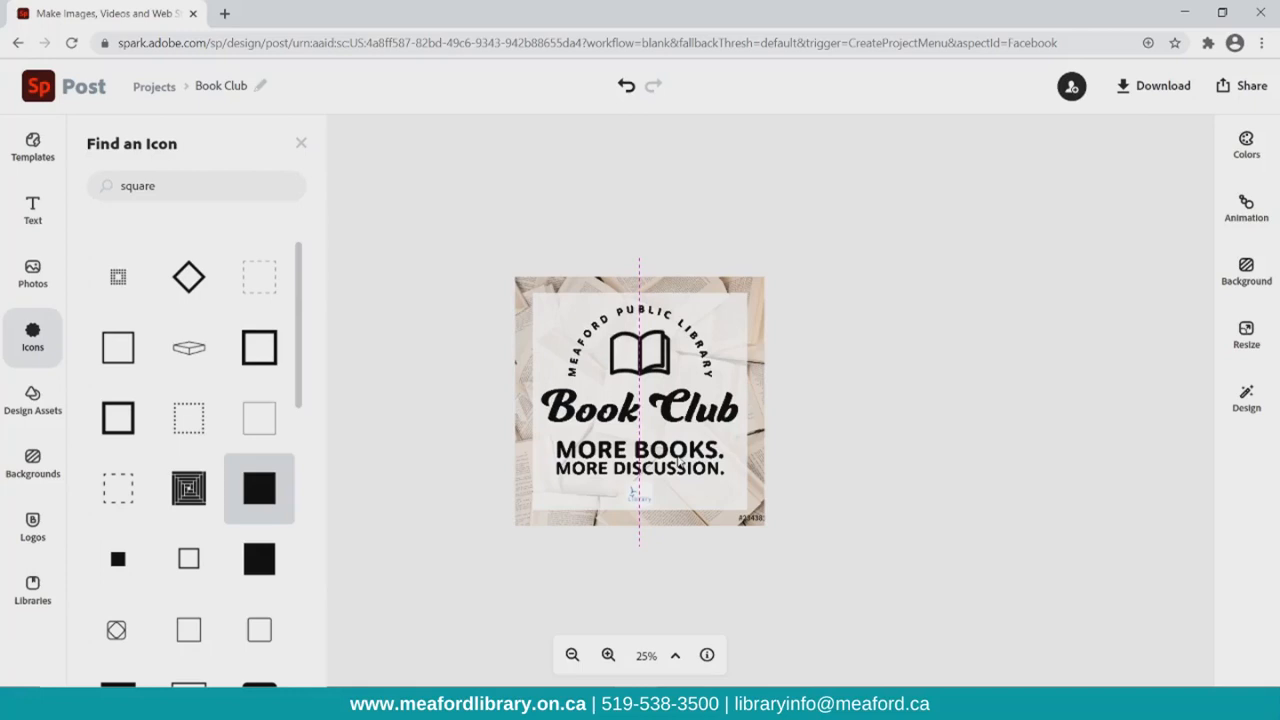
{"action": "left_click_drag", "start_coordinate": [677, 461], "coordinate": [681, 422]}
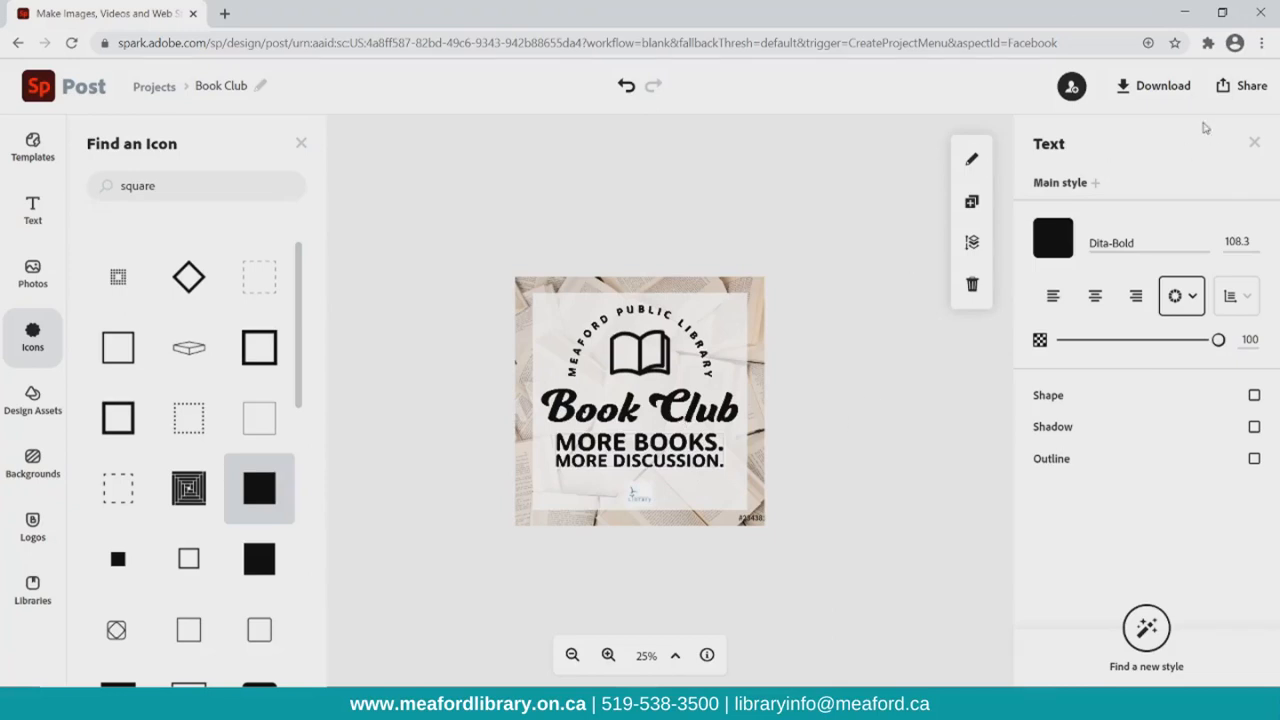
Download the post as a PNG, view the downloaded image, and close the viewer
{"action": "left_click", "coordinate": [1163, 90]}
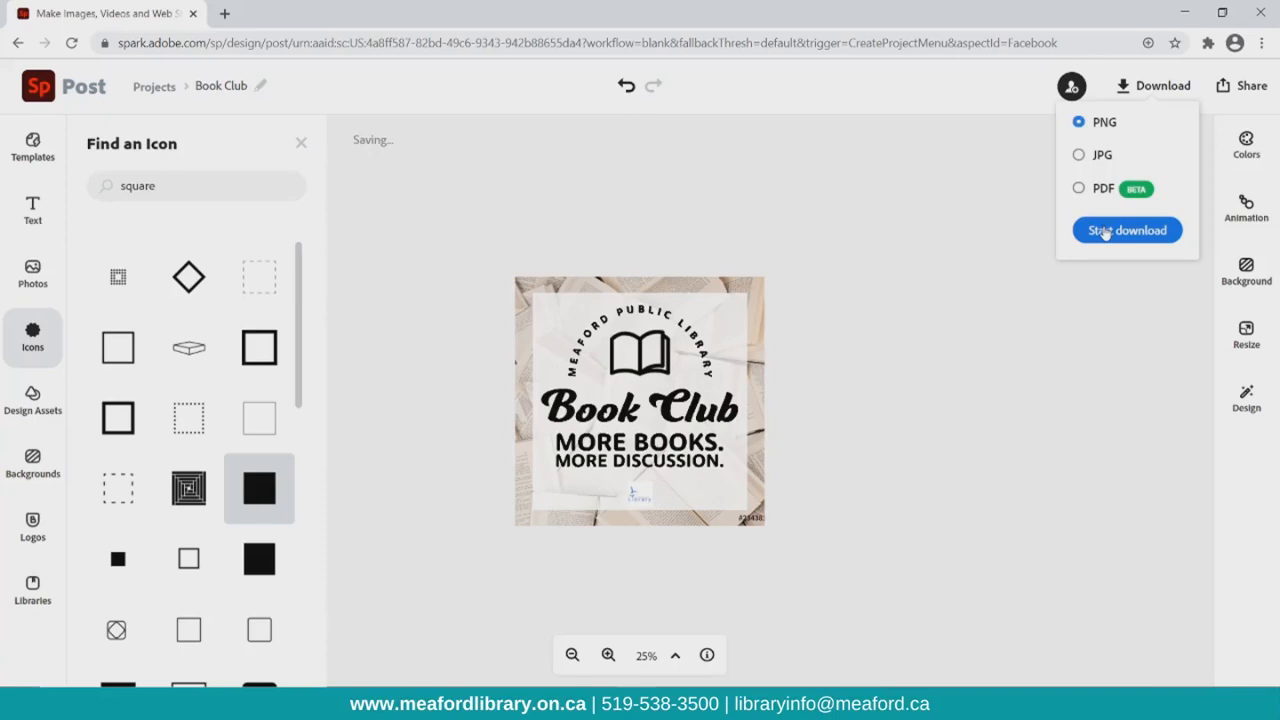
{"action": "left_click", "coordinate": [1105, 232]}
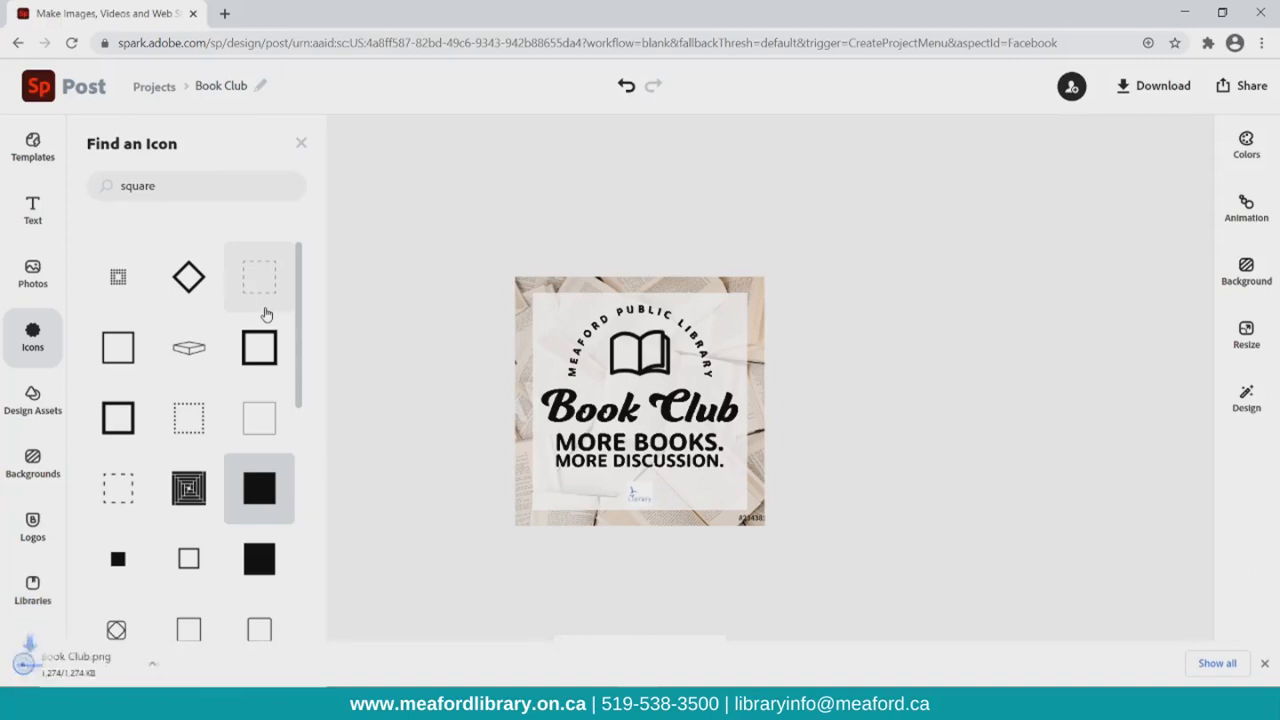
{"action": "left_click", "coordinate": [107, 667]}
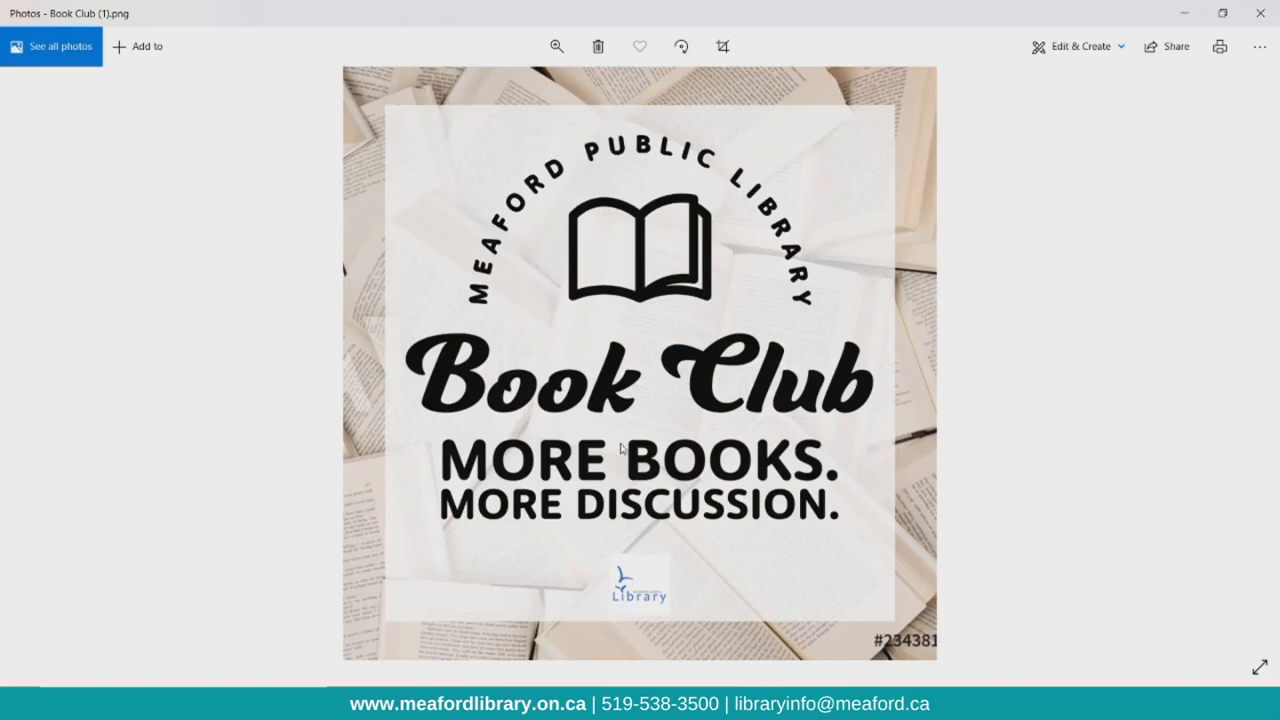
{"action": "left_click", "coordinate": [1262, 10]}
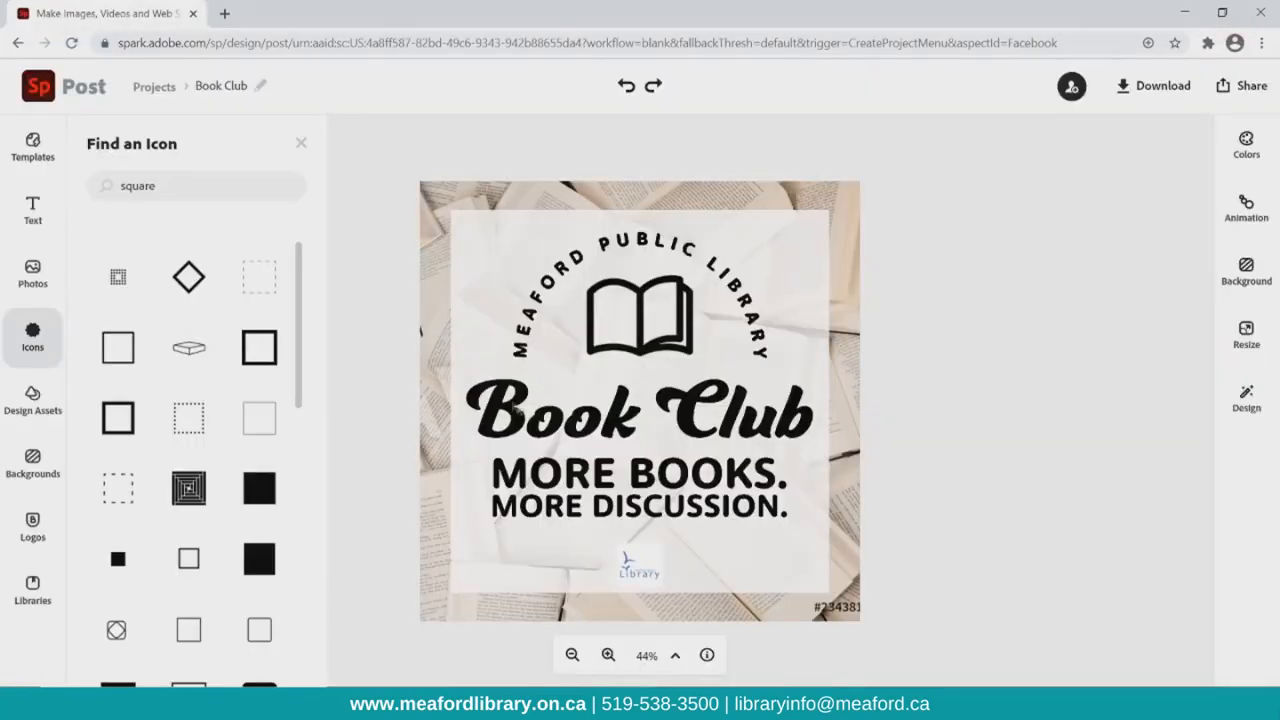
Shift the background books photo to the left until its full stock number is inside the post
{"action": "left_click", "coordinate": [787, 606]}
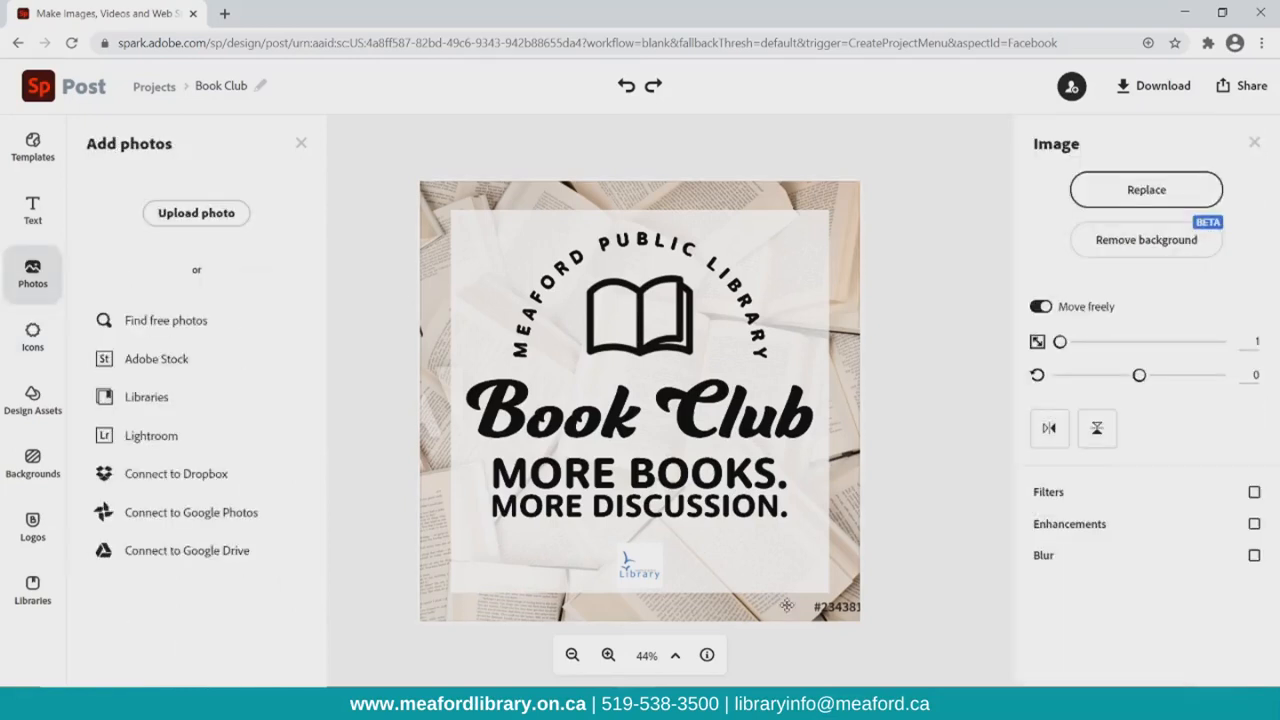
{"action": "left_click_drag", "start_coordinate": [786, 606], "coordinate": [711, 600]}
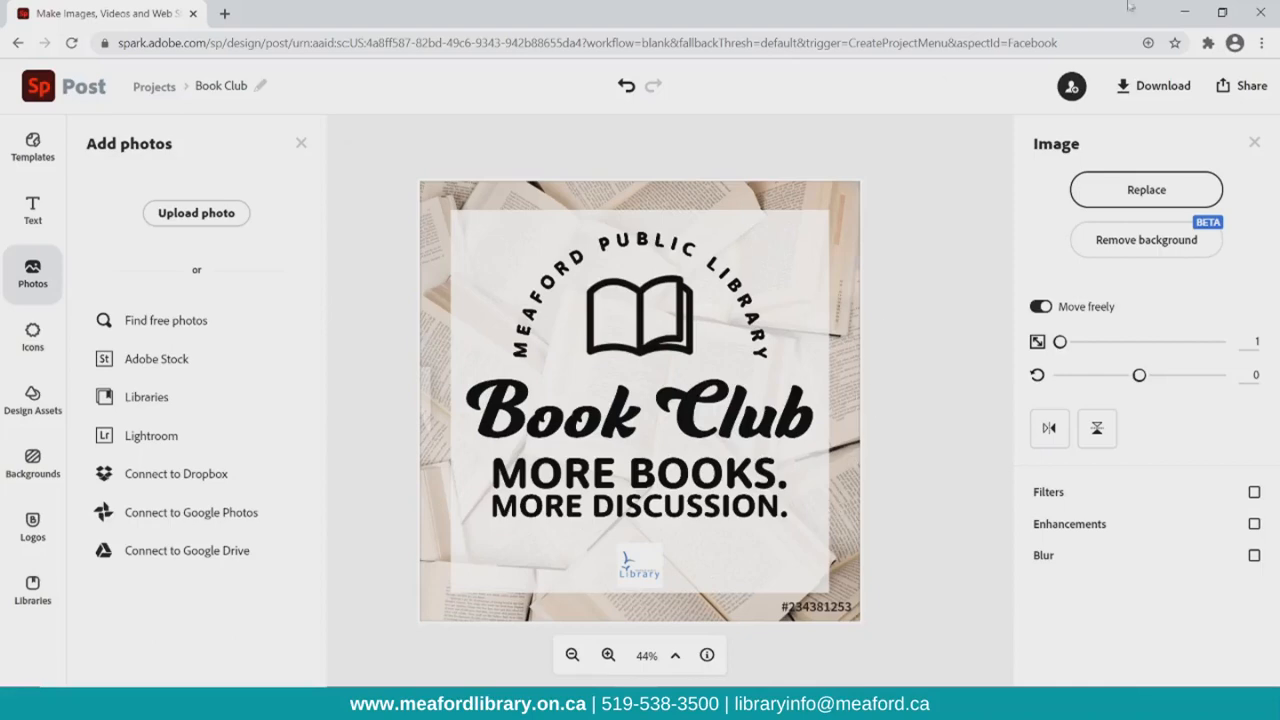
Switch to Adobe Stock, find file 234381253, and license the open books image under the Standard license
{"action": "left_click", "coordinate": [1184, 12]}
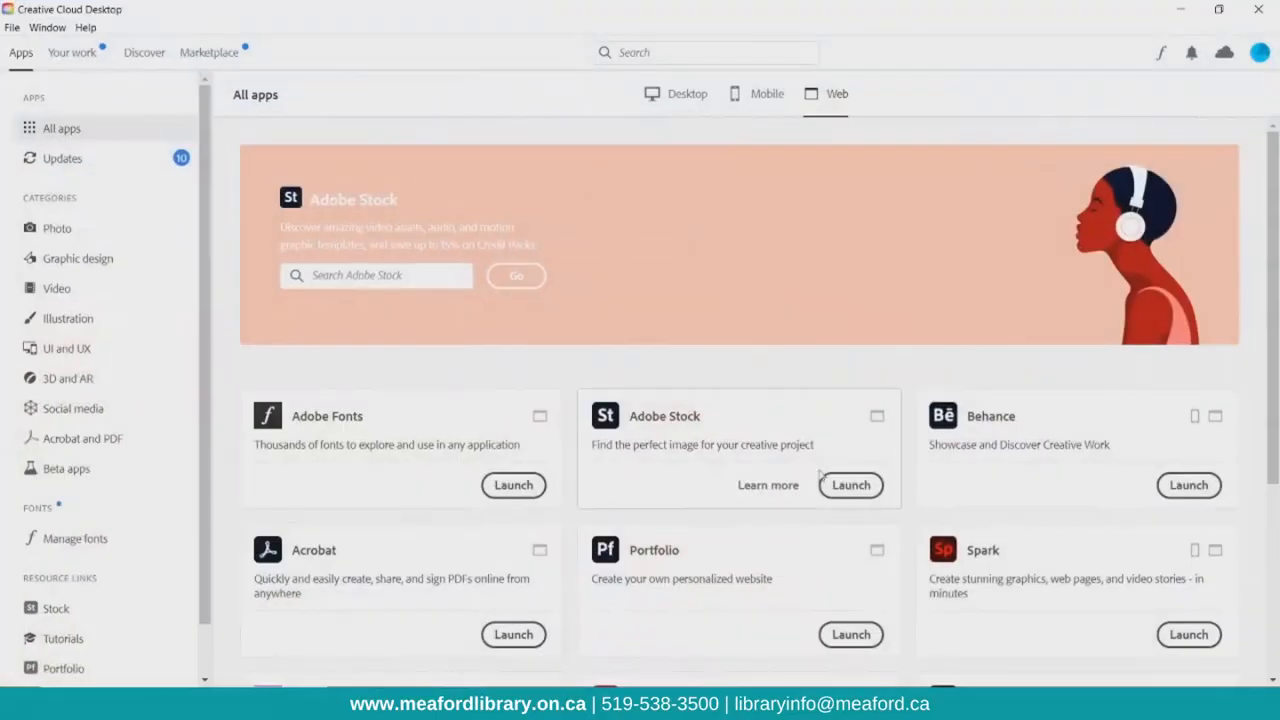
{"action": "left_click", "coordinate": [838, 485]}
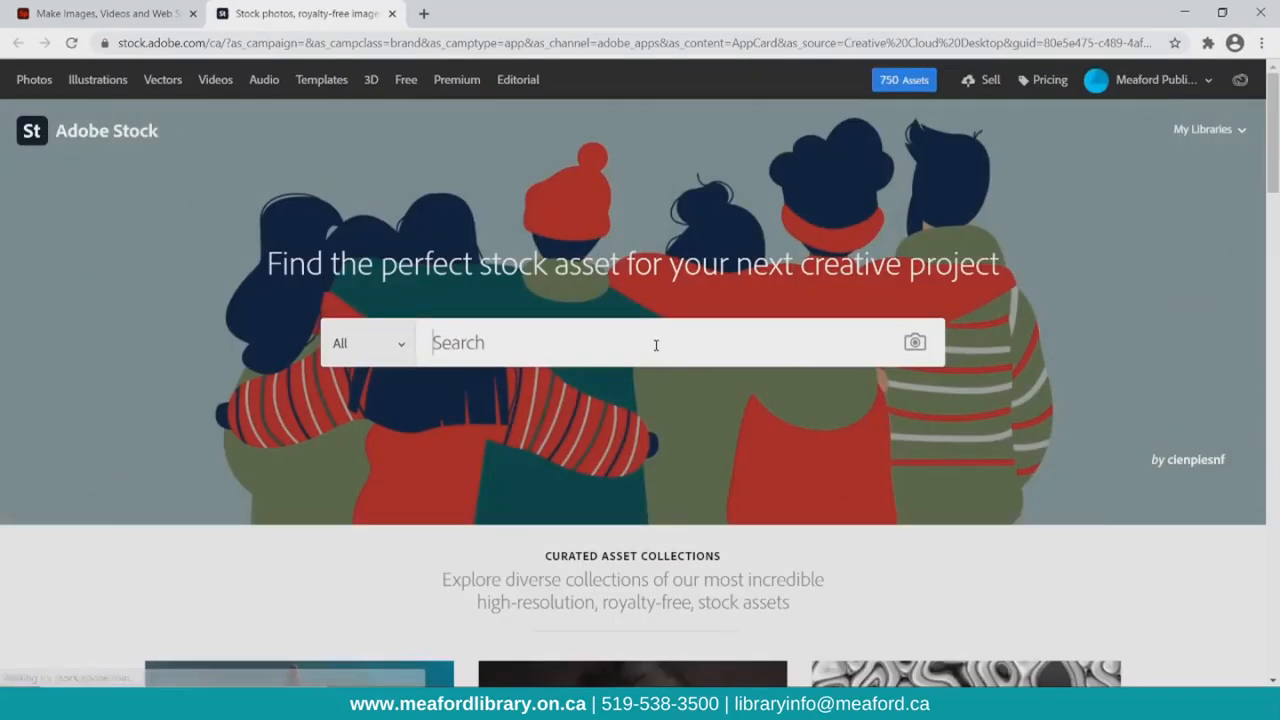
{"action": "left_click", "coordinate": [656, 345]}
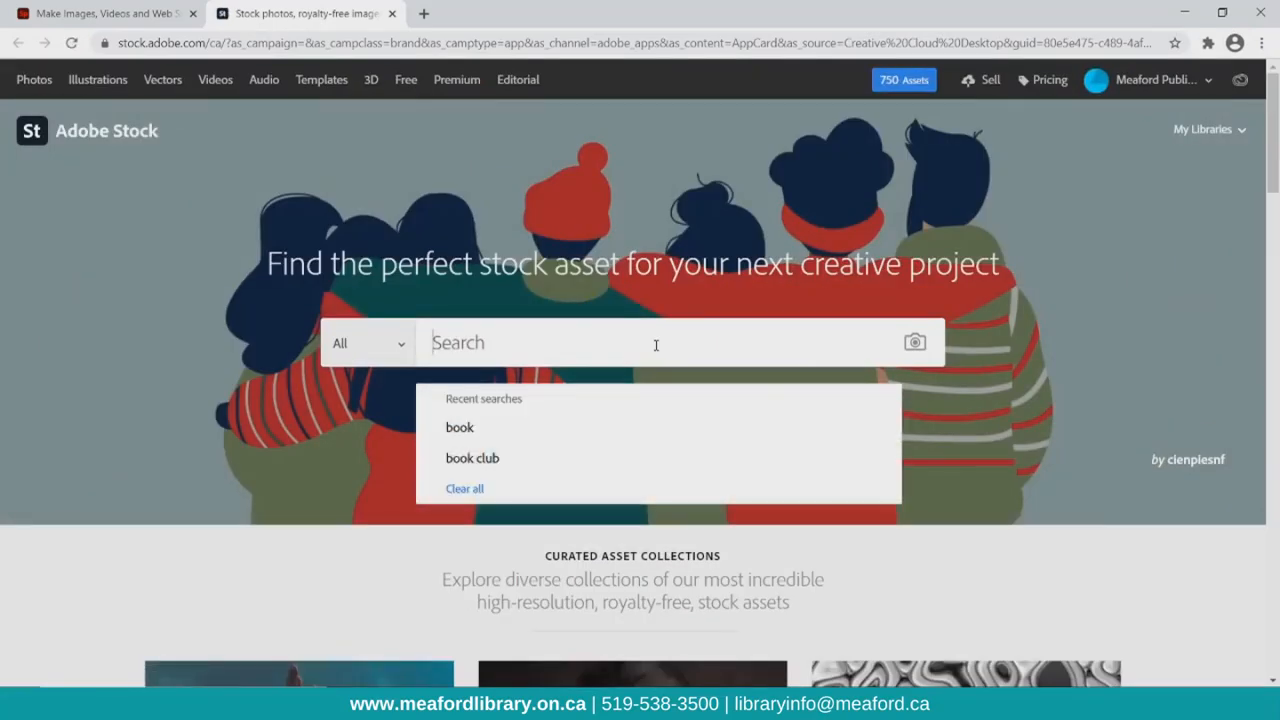
{"action": "type", "text": "234381253"}
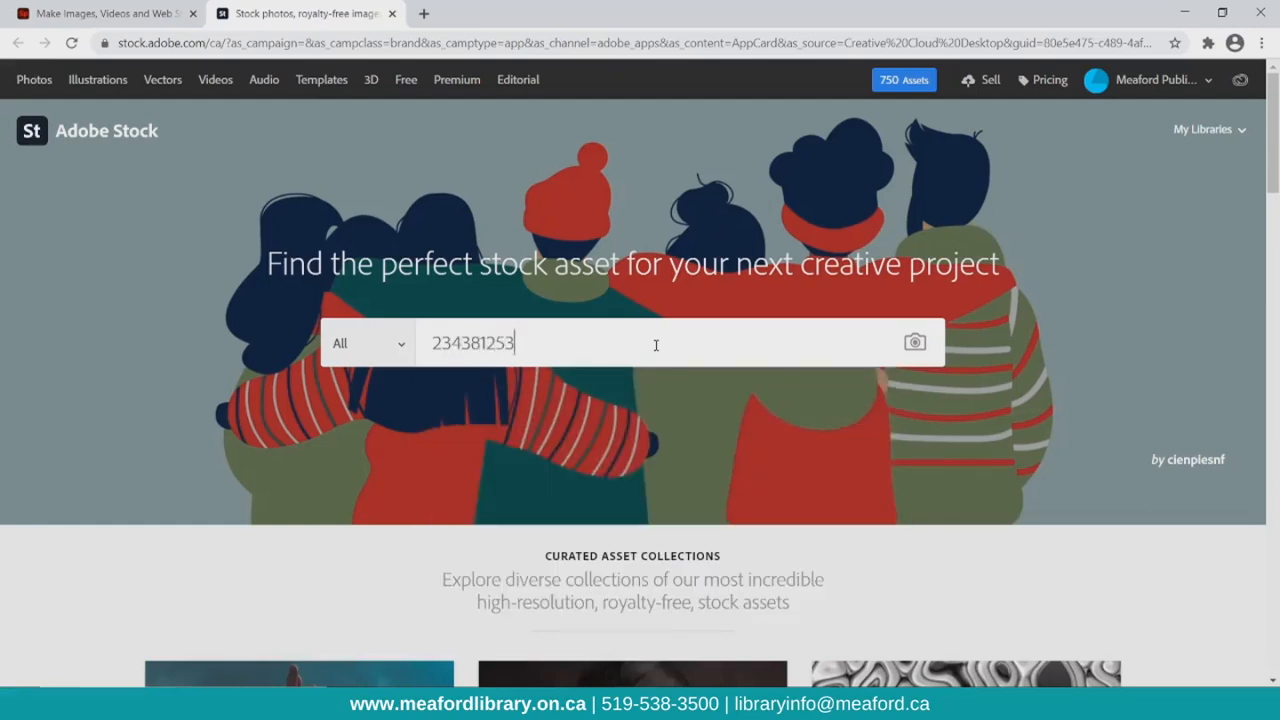
{"action": "key", "text": "Return"}
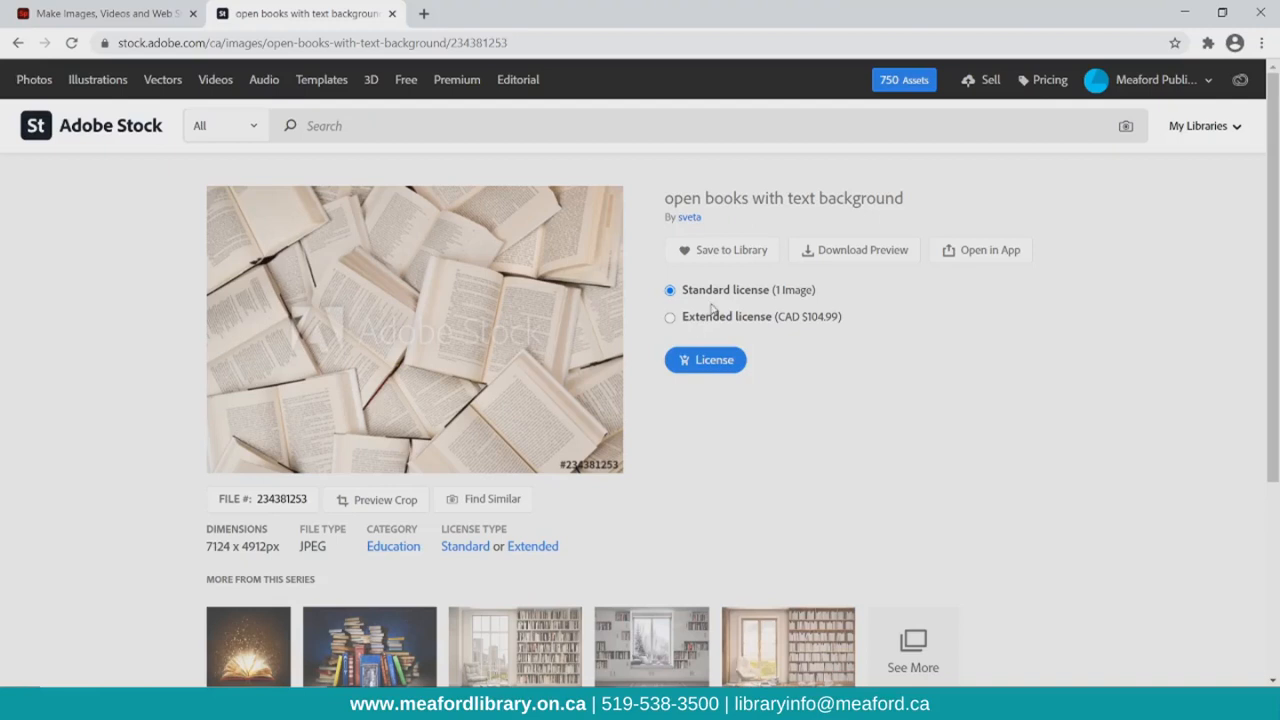
{"action": "left_click", "coordinate": [708, 366]}
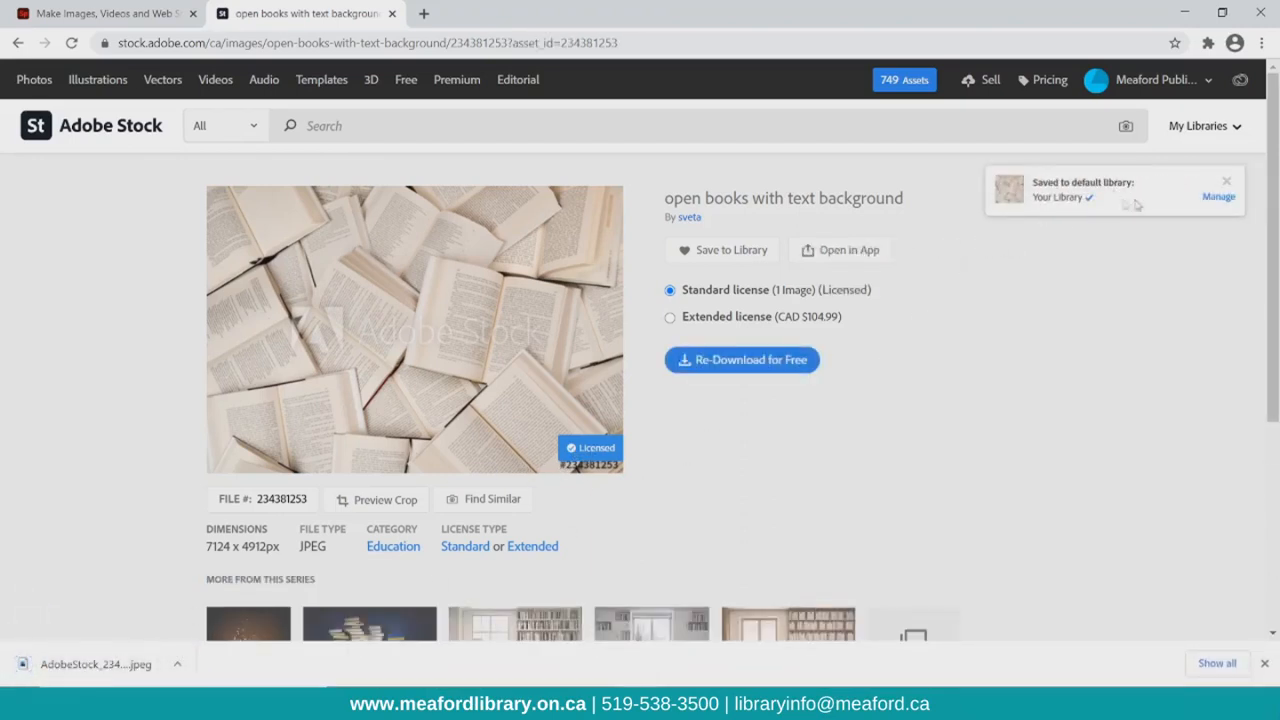
Return to the Adobe Spark post and replace the watermarked background with the licensed Adobe Stock books image
{"action": "left_click", "coordinate": [152, 12]}
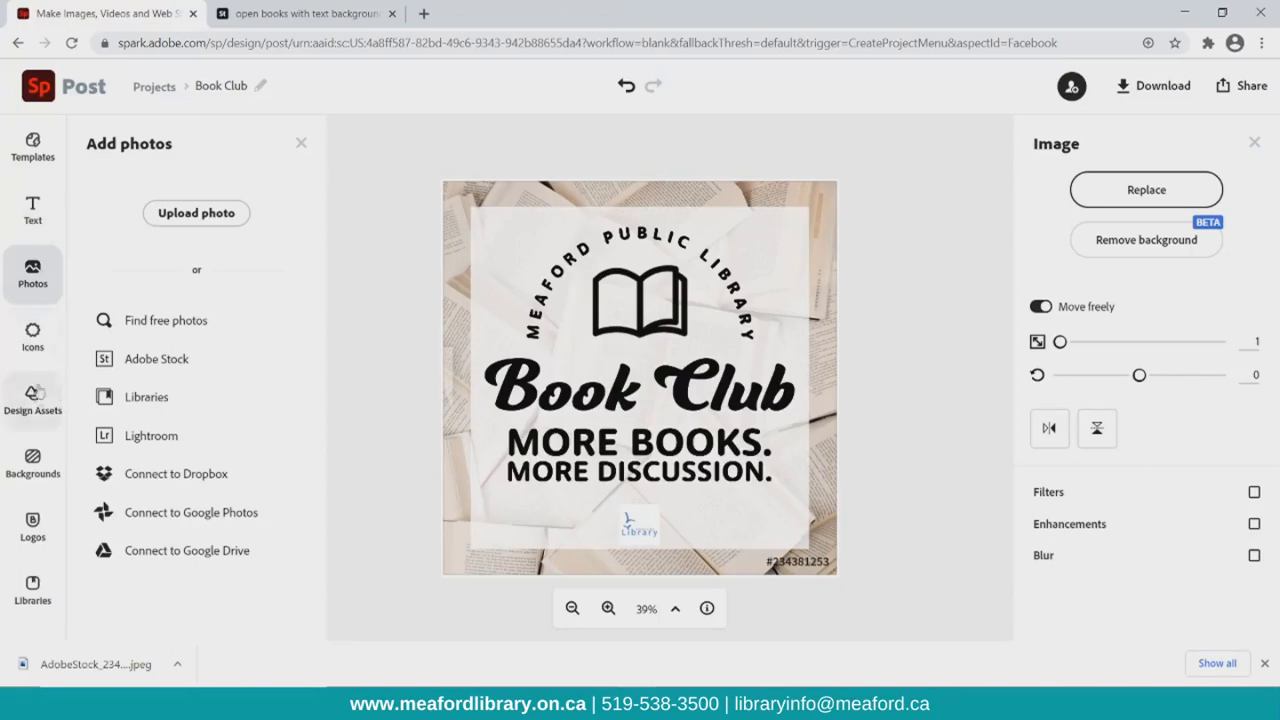
{"action": "left_click", "coordinate": [36, 450]}
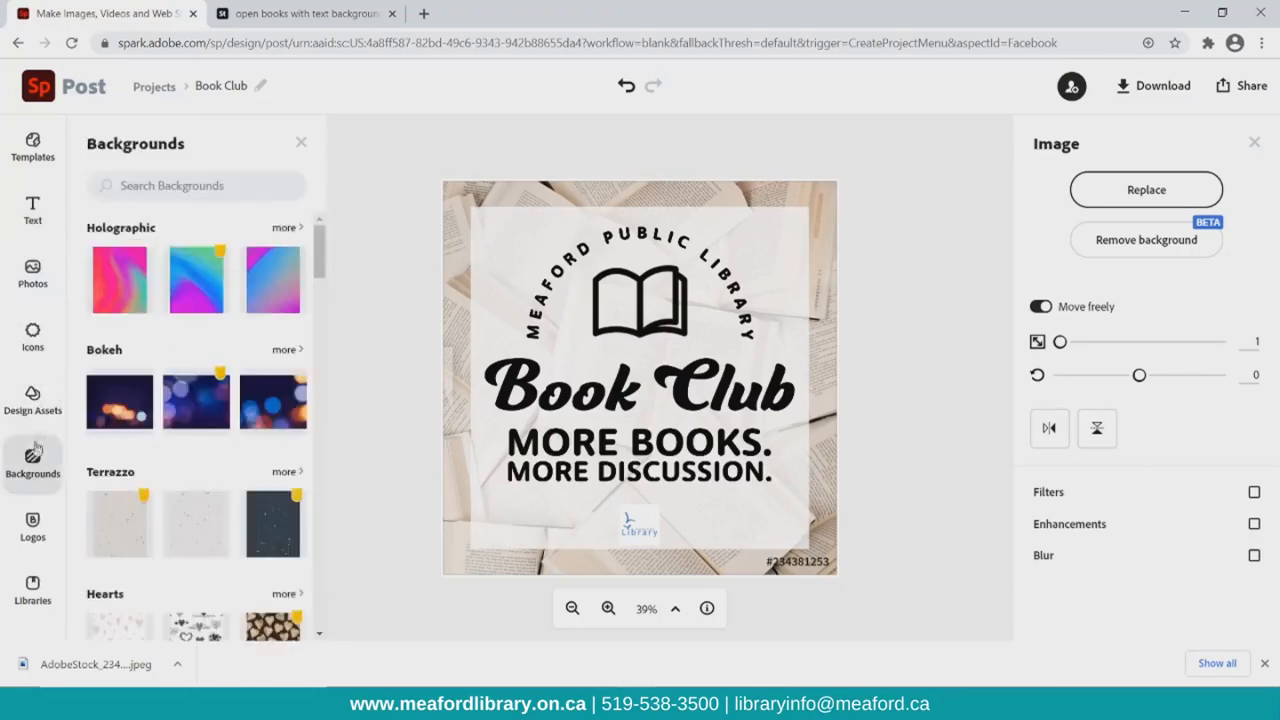
{"action": "left_click", "coordinate": [34, 274]}
{"action": "left_click", "coordinate": [175, 358]}
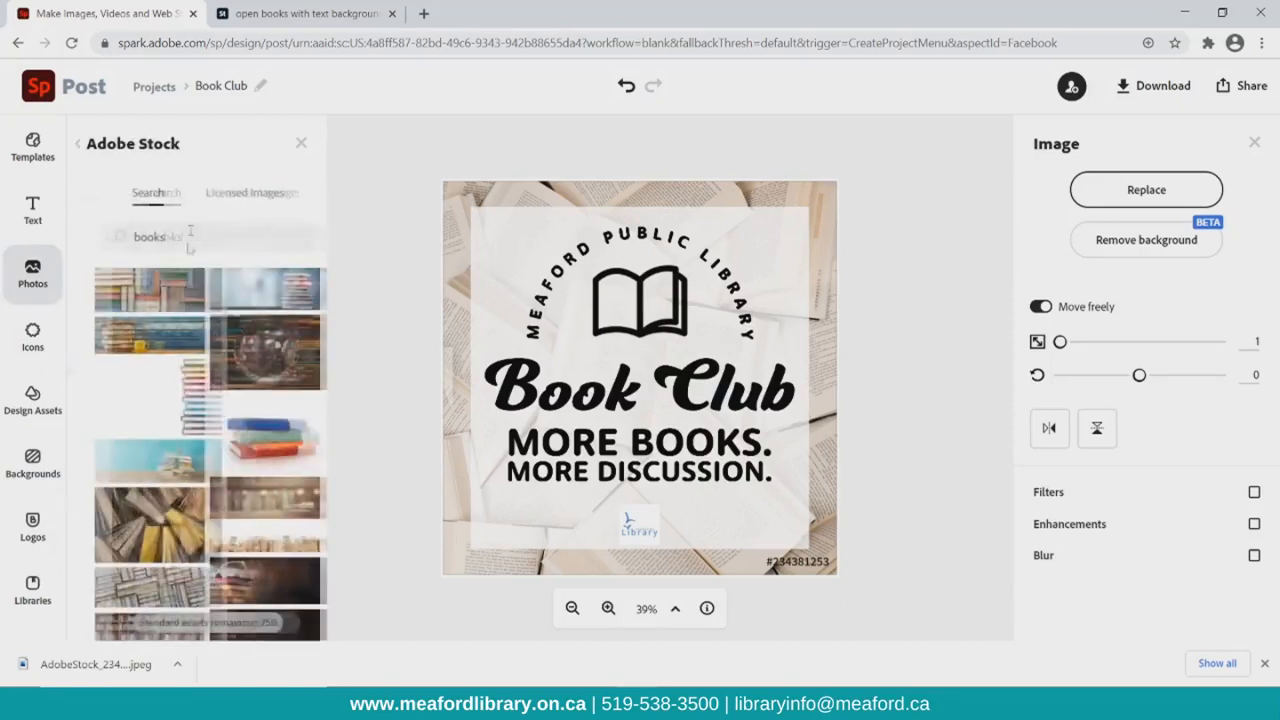
{"action": "left_click", "coordinate": [207, 195]}
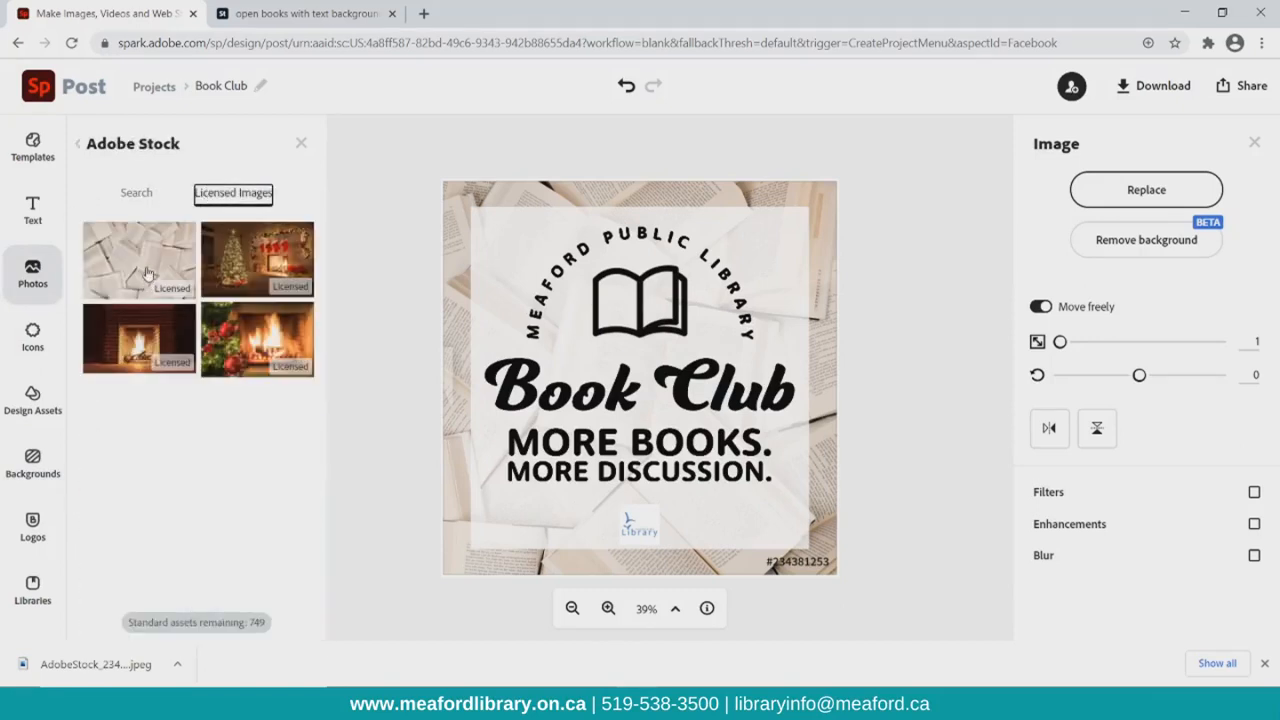
{"action": "left_click", "coordinate": [146, 273]}
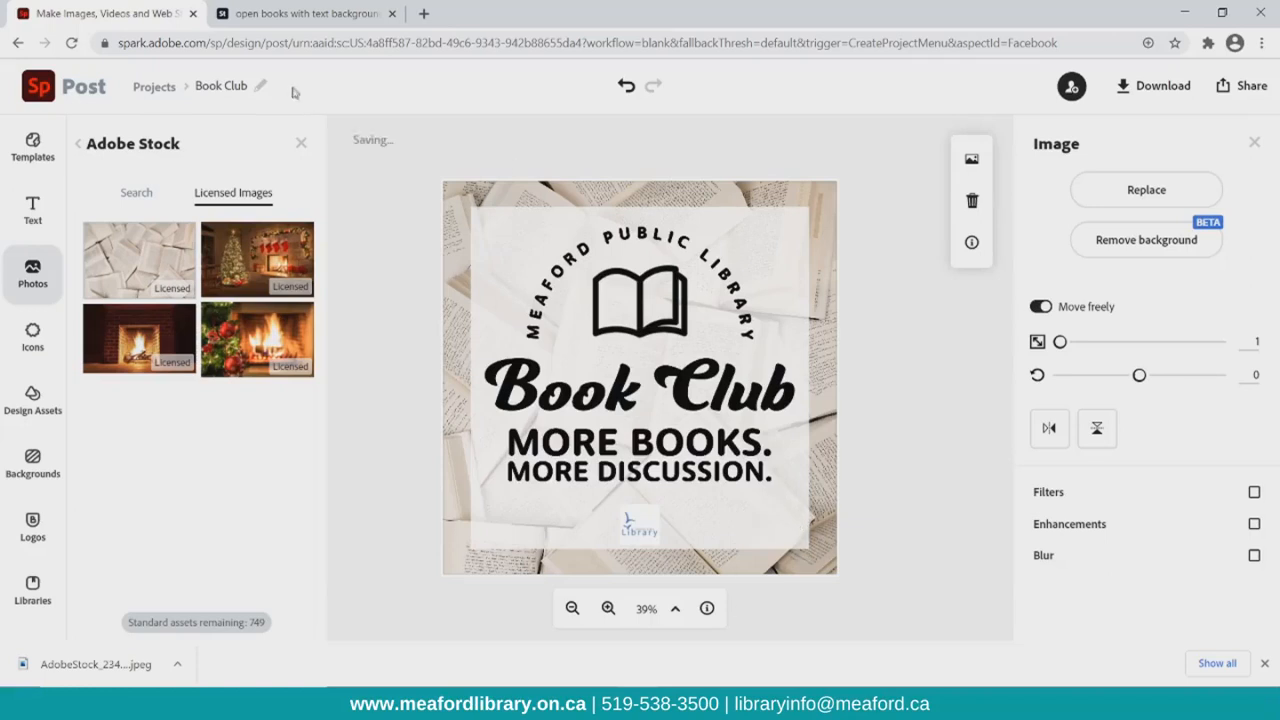
{"action": "left_click", "coordinate": [301, 143]}
Download the post with the licensed background as a PNG and open the new file
{"action": "left_click", "coordinate": [1190, 88]}
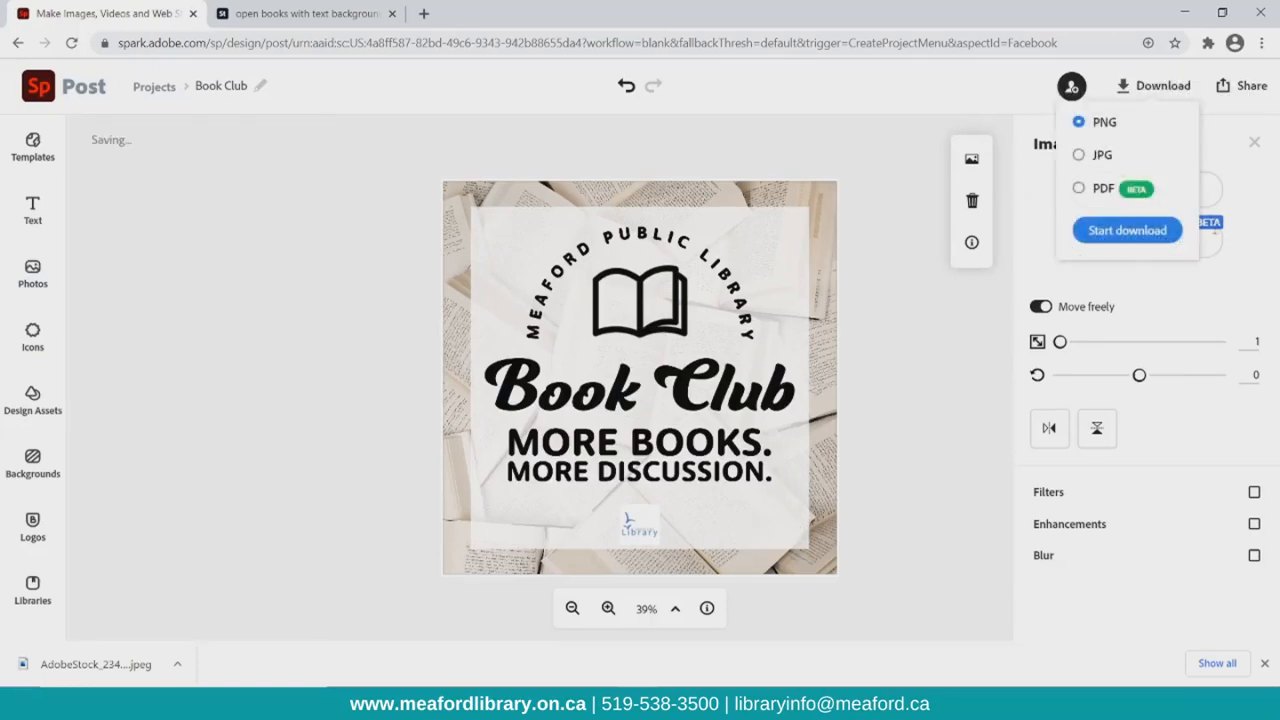
{"action": "left_click", "coordinate": [1150, 230]}
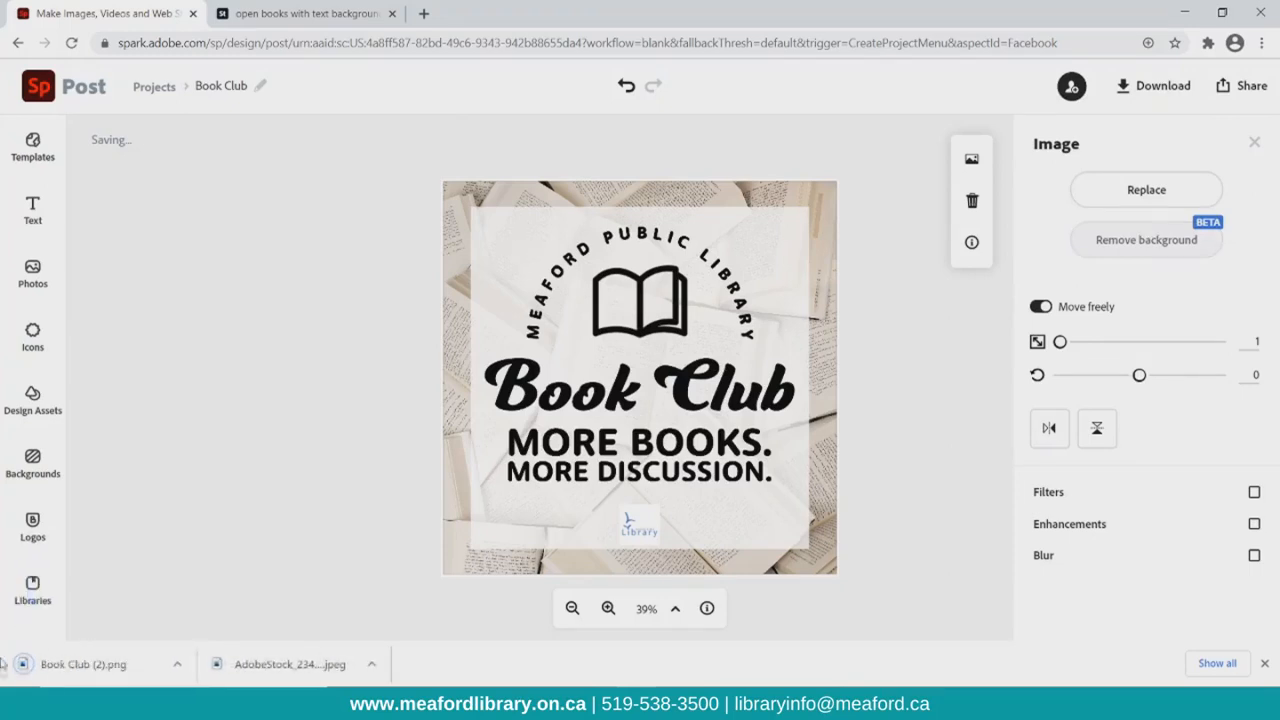
{"action": "left_click", "coordinate": [80, 665]}
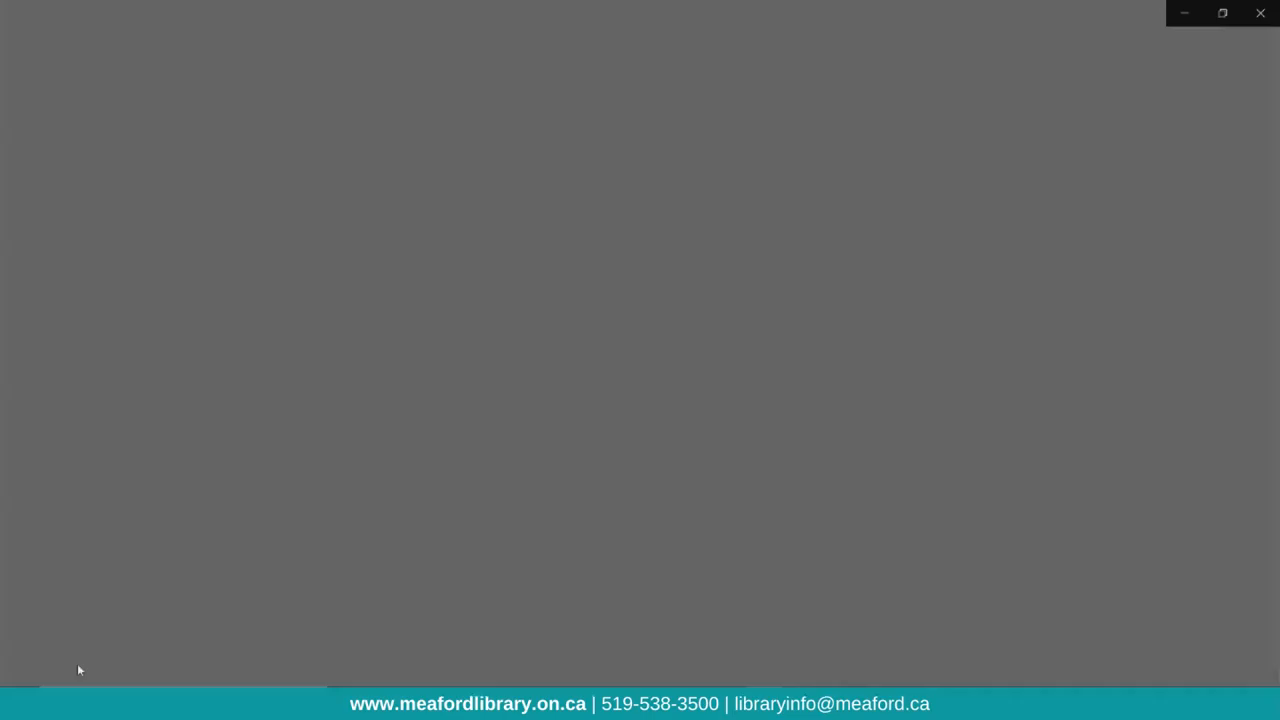